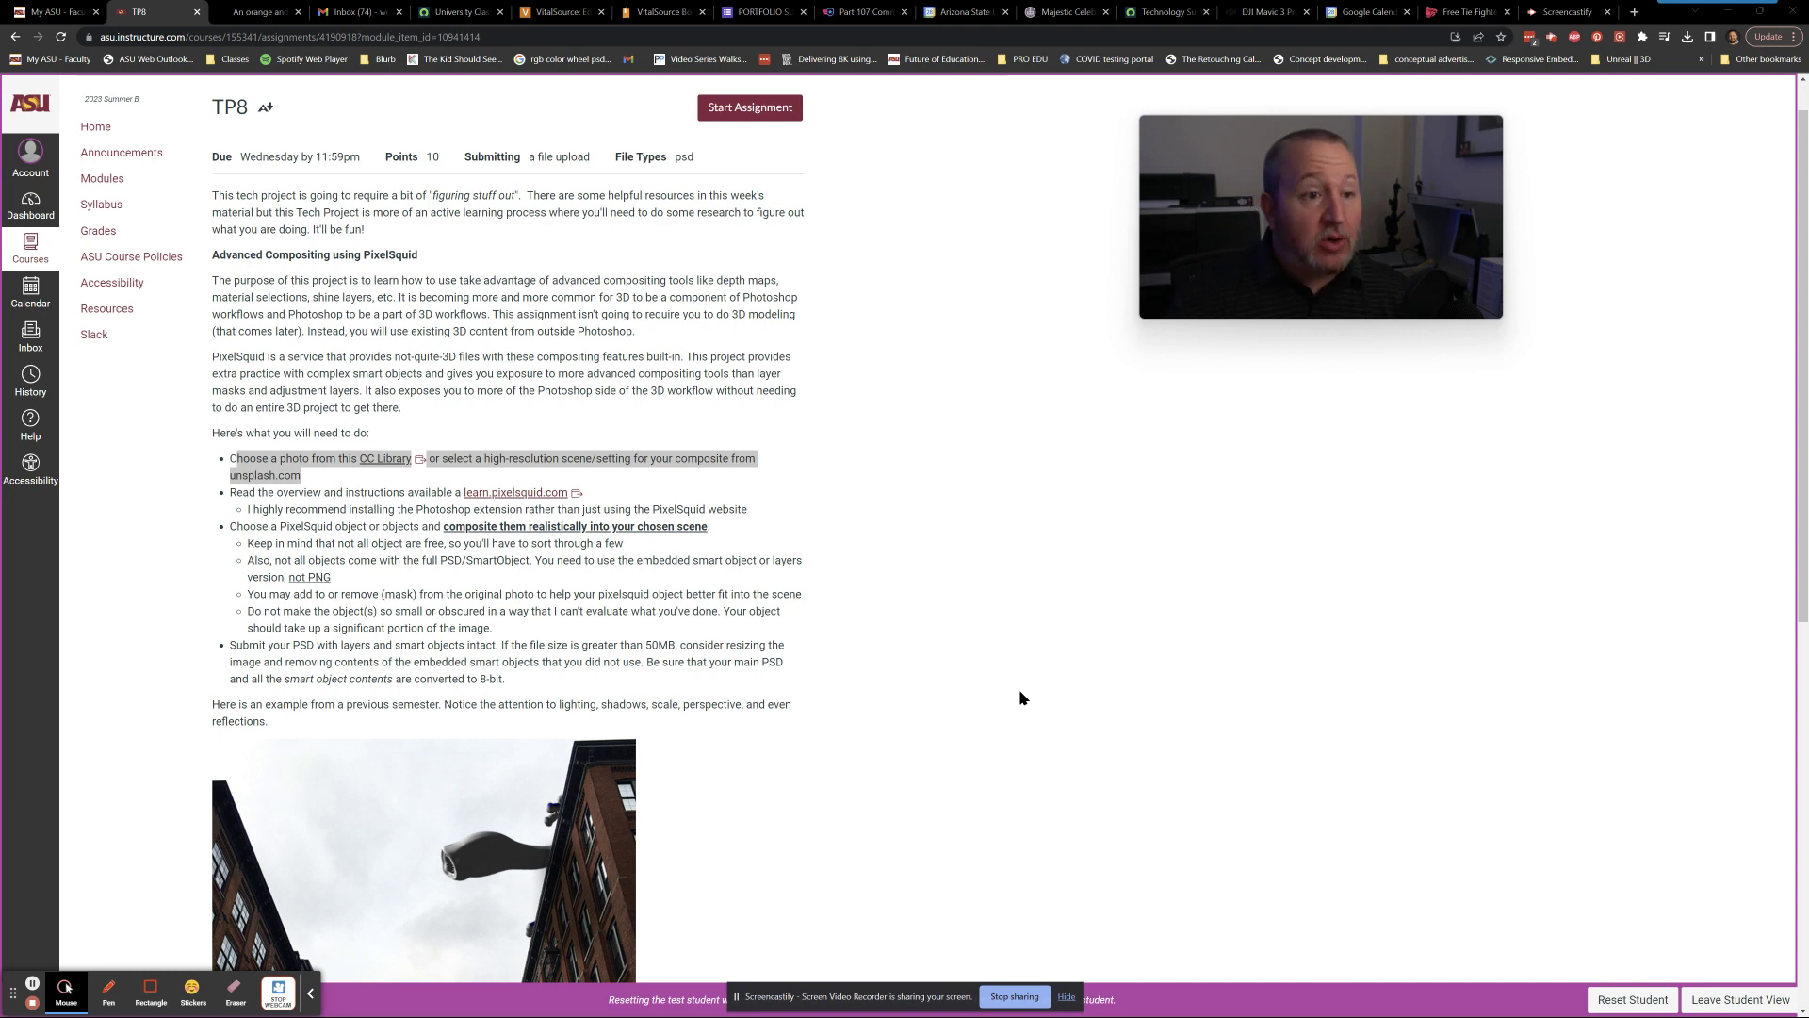
Step: Switch from the TP8 assignment page to Photoshop, where the orange tunnel photo is open
click(900, 545)
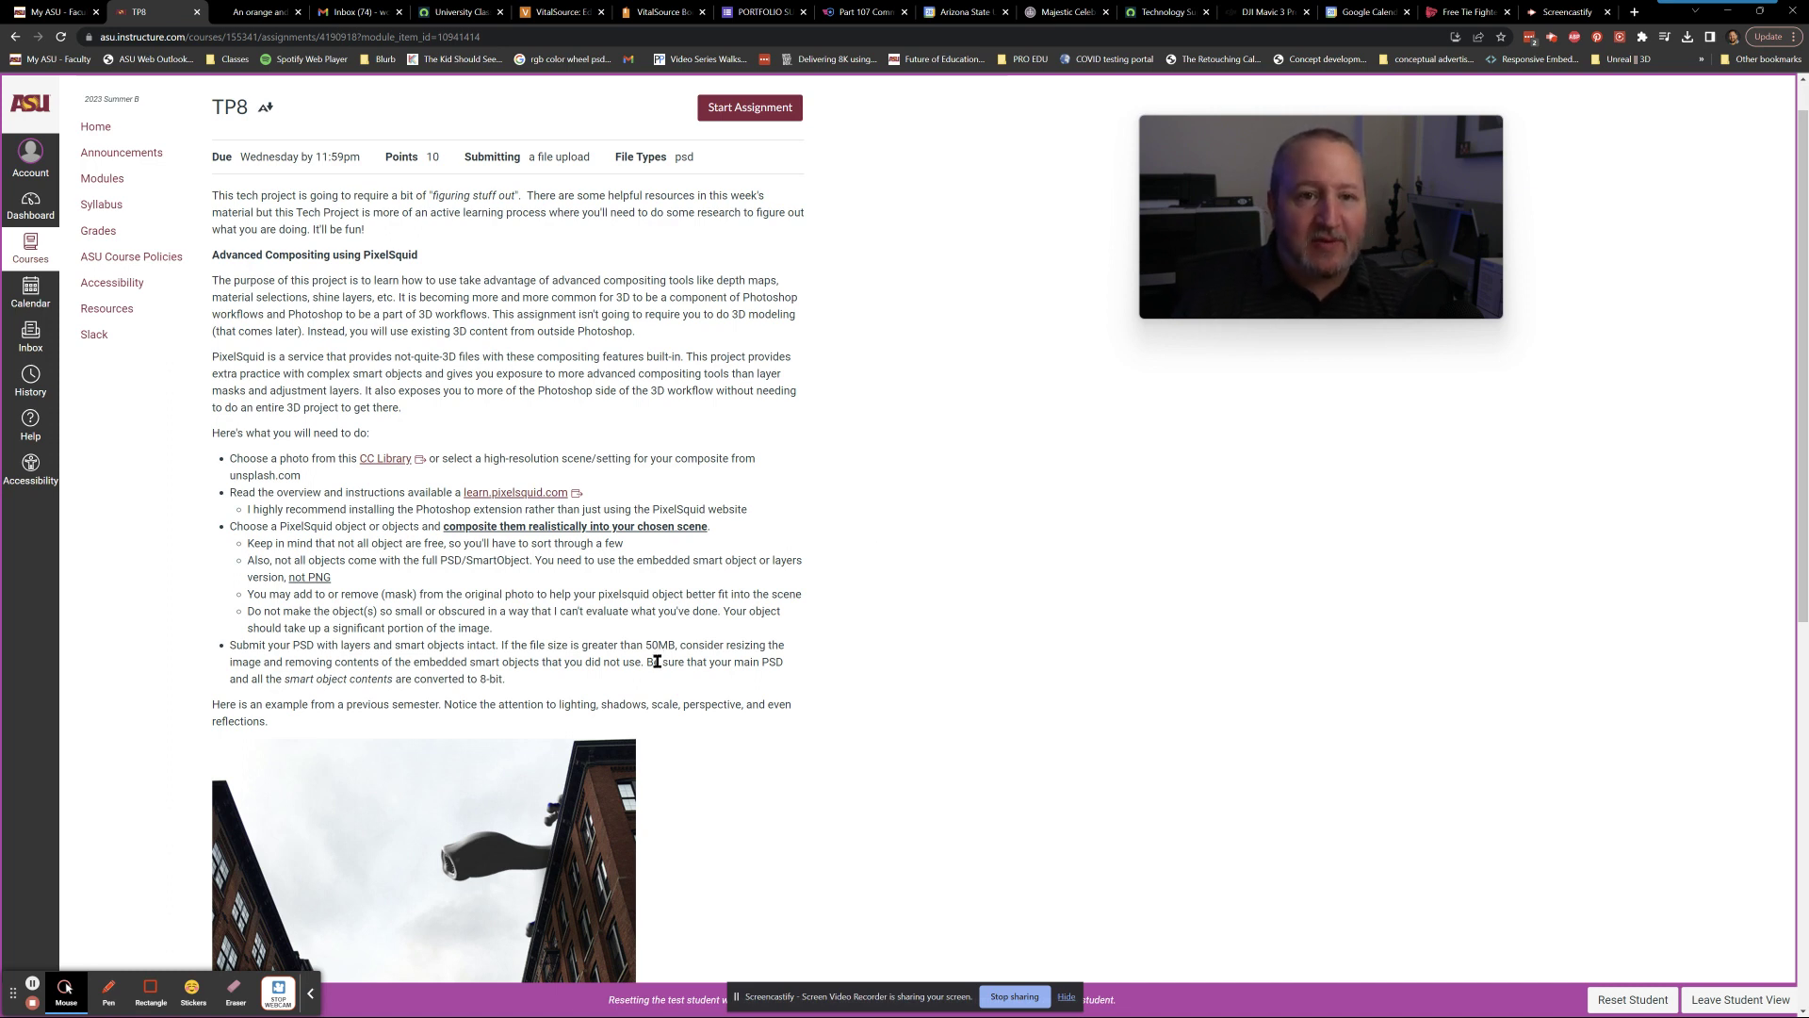
key(alt+Tab)
key(alt+Tab)
key(alt+Tab)
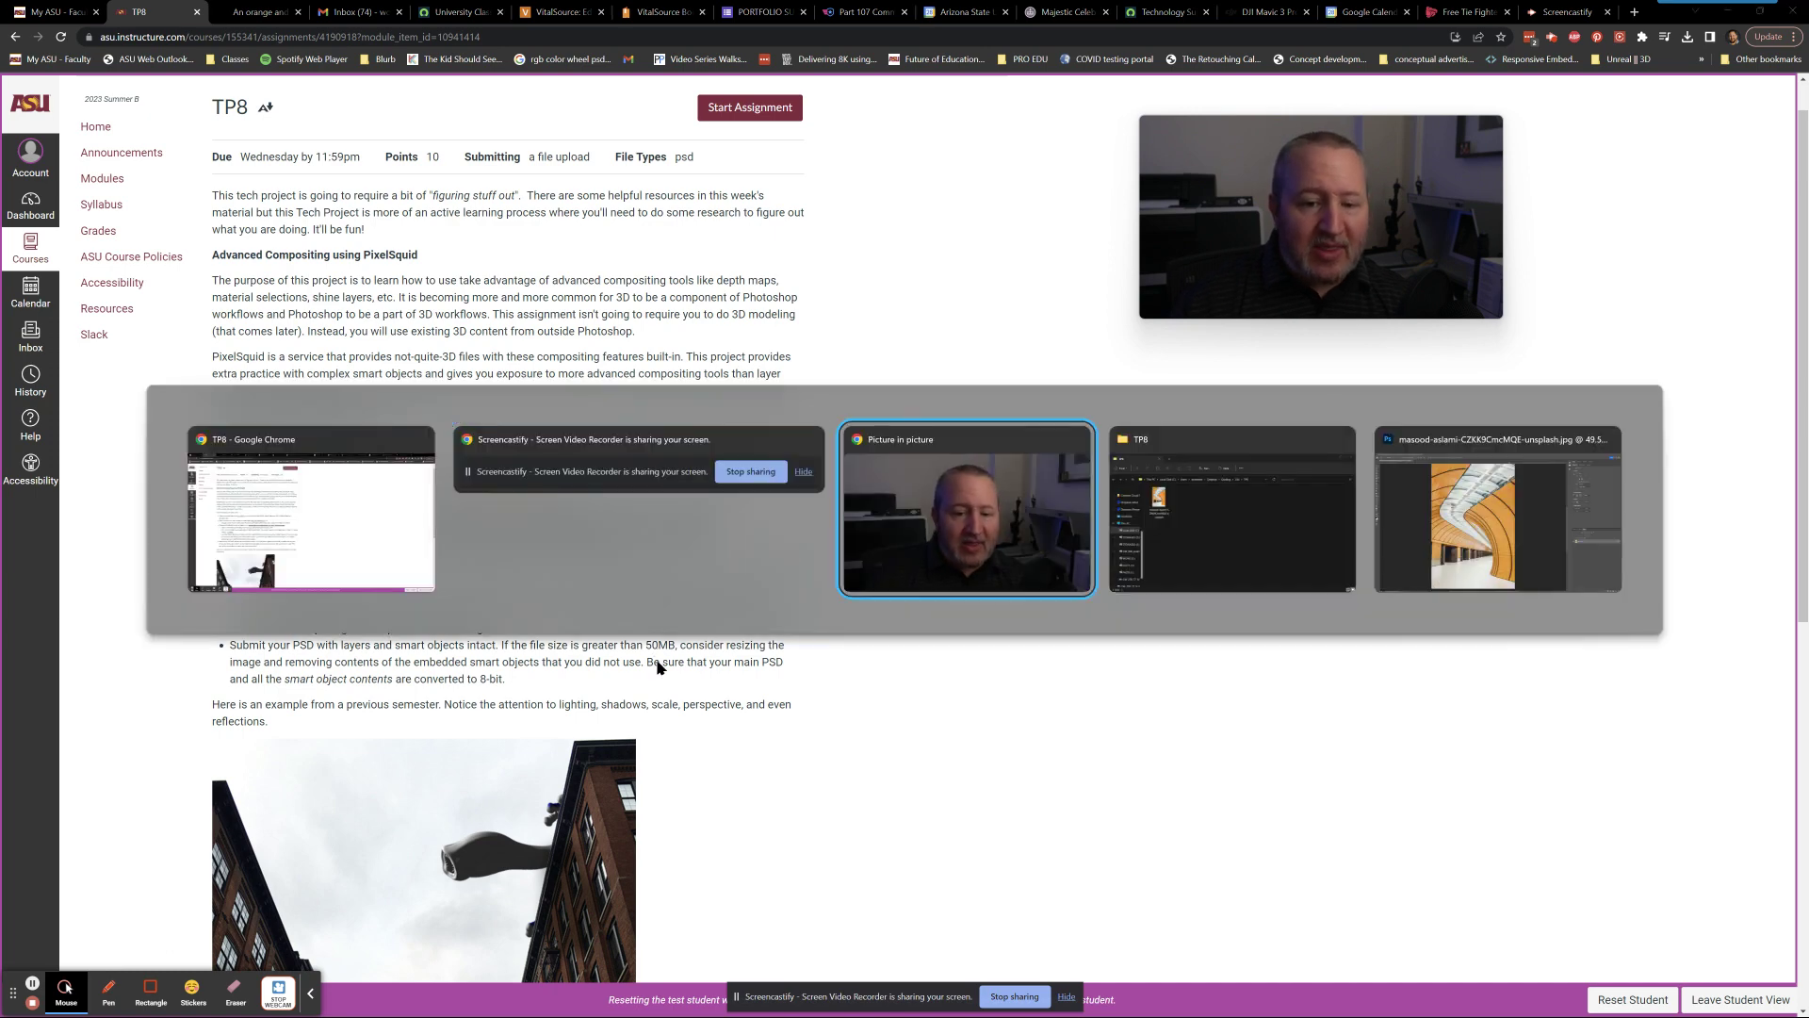
key(alt+Tab)
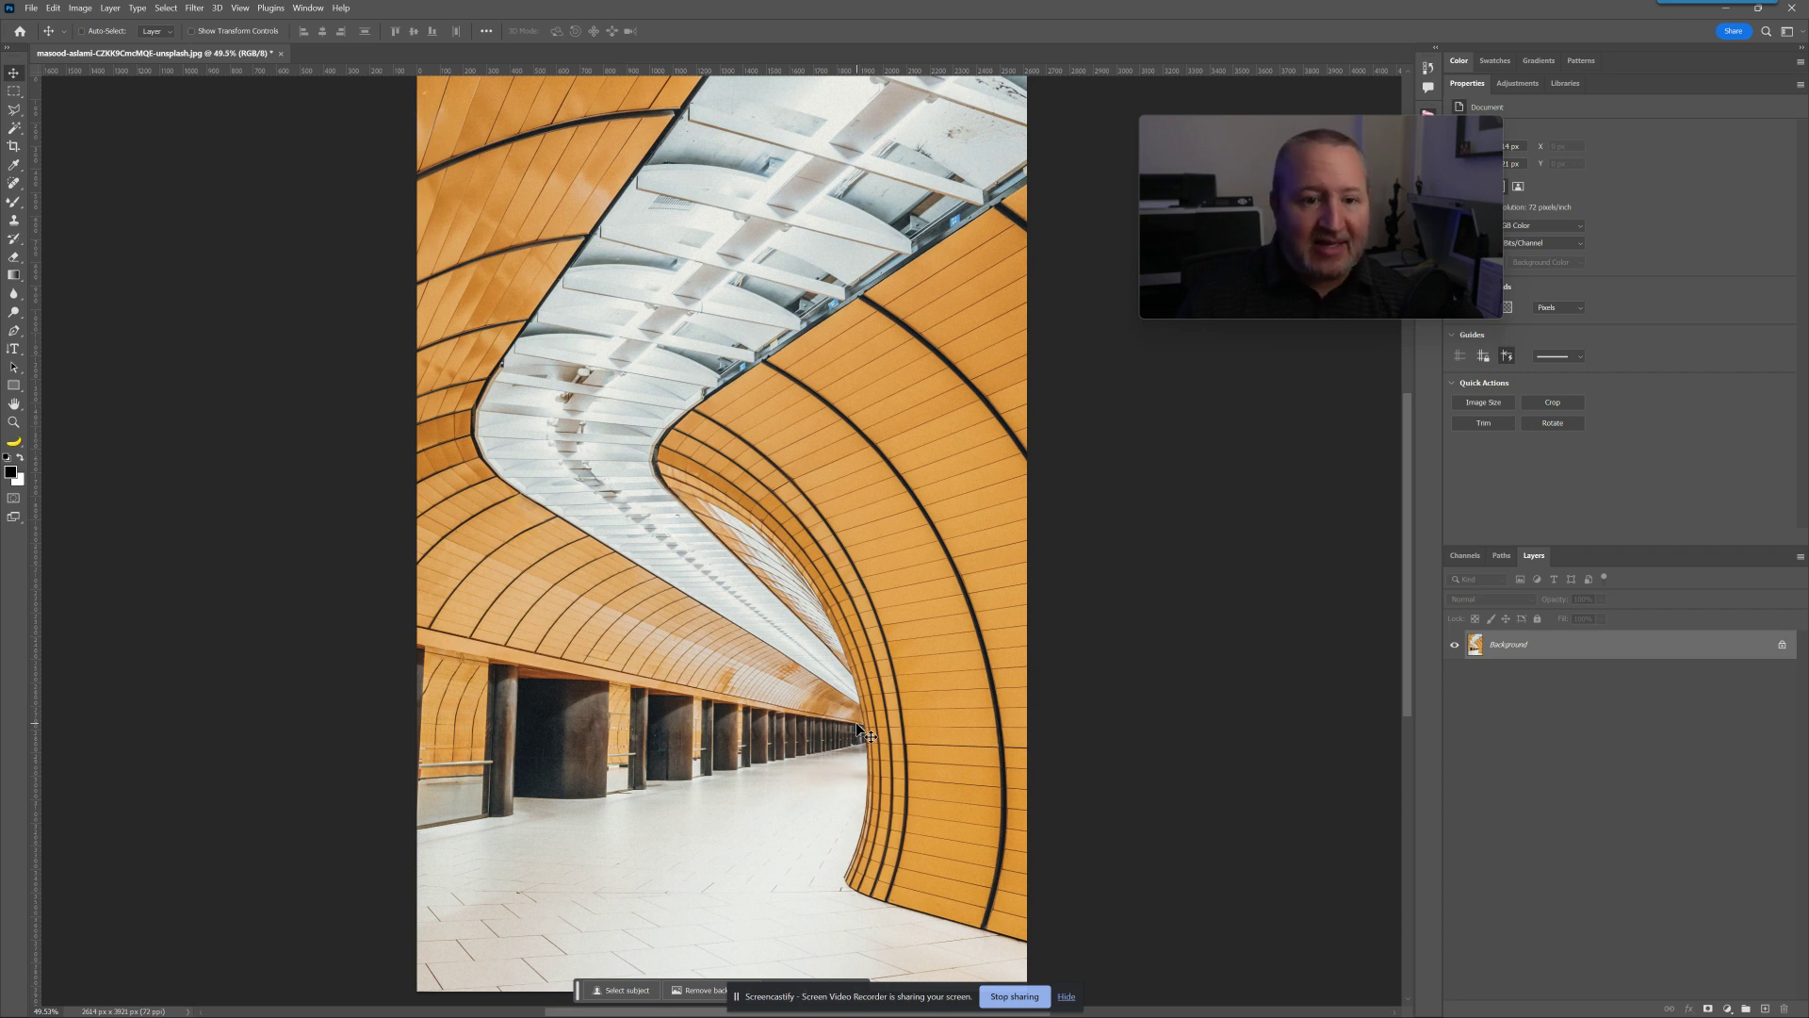
mouse_move(1234, 160)
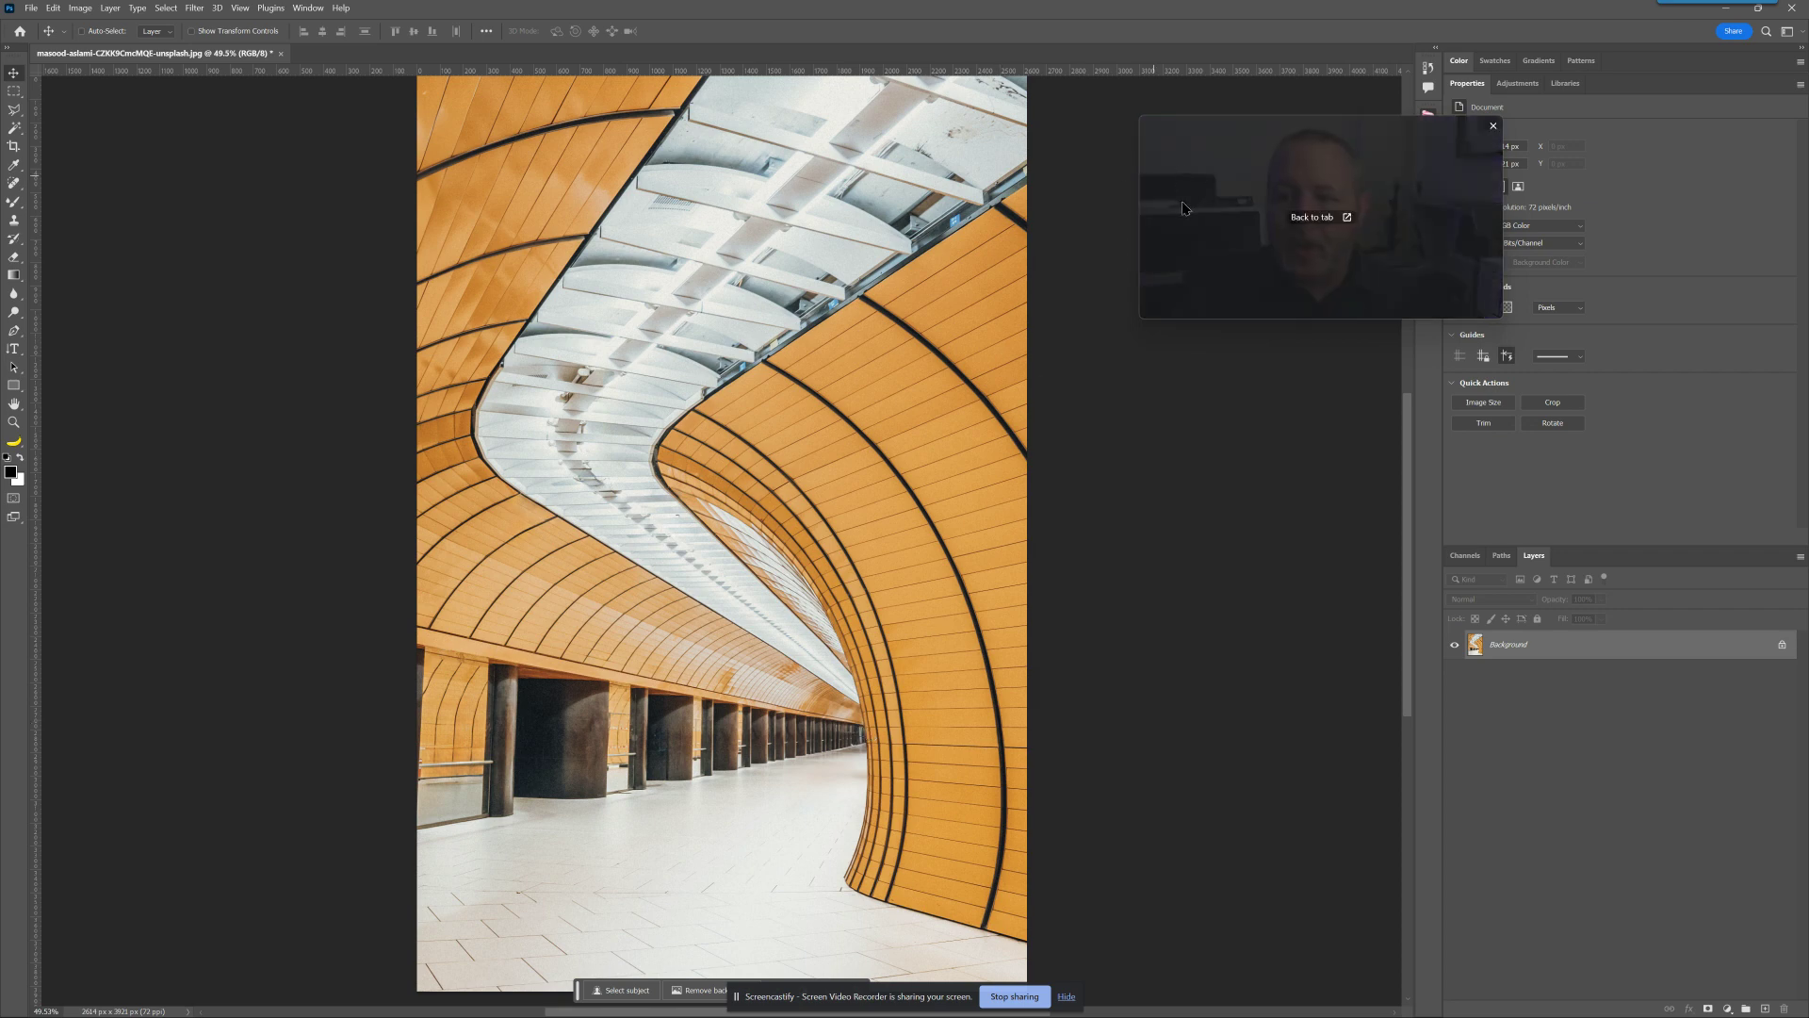
drag(1234, 160, 1513, 155)
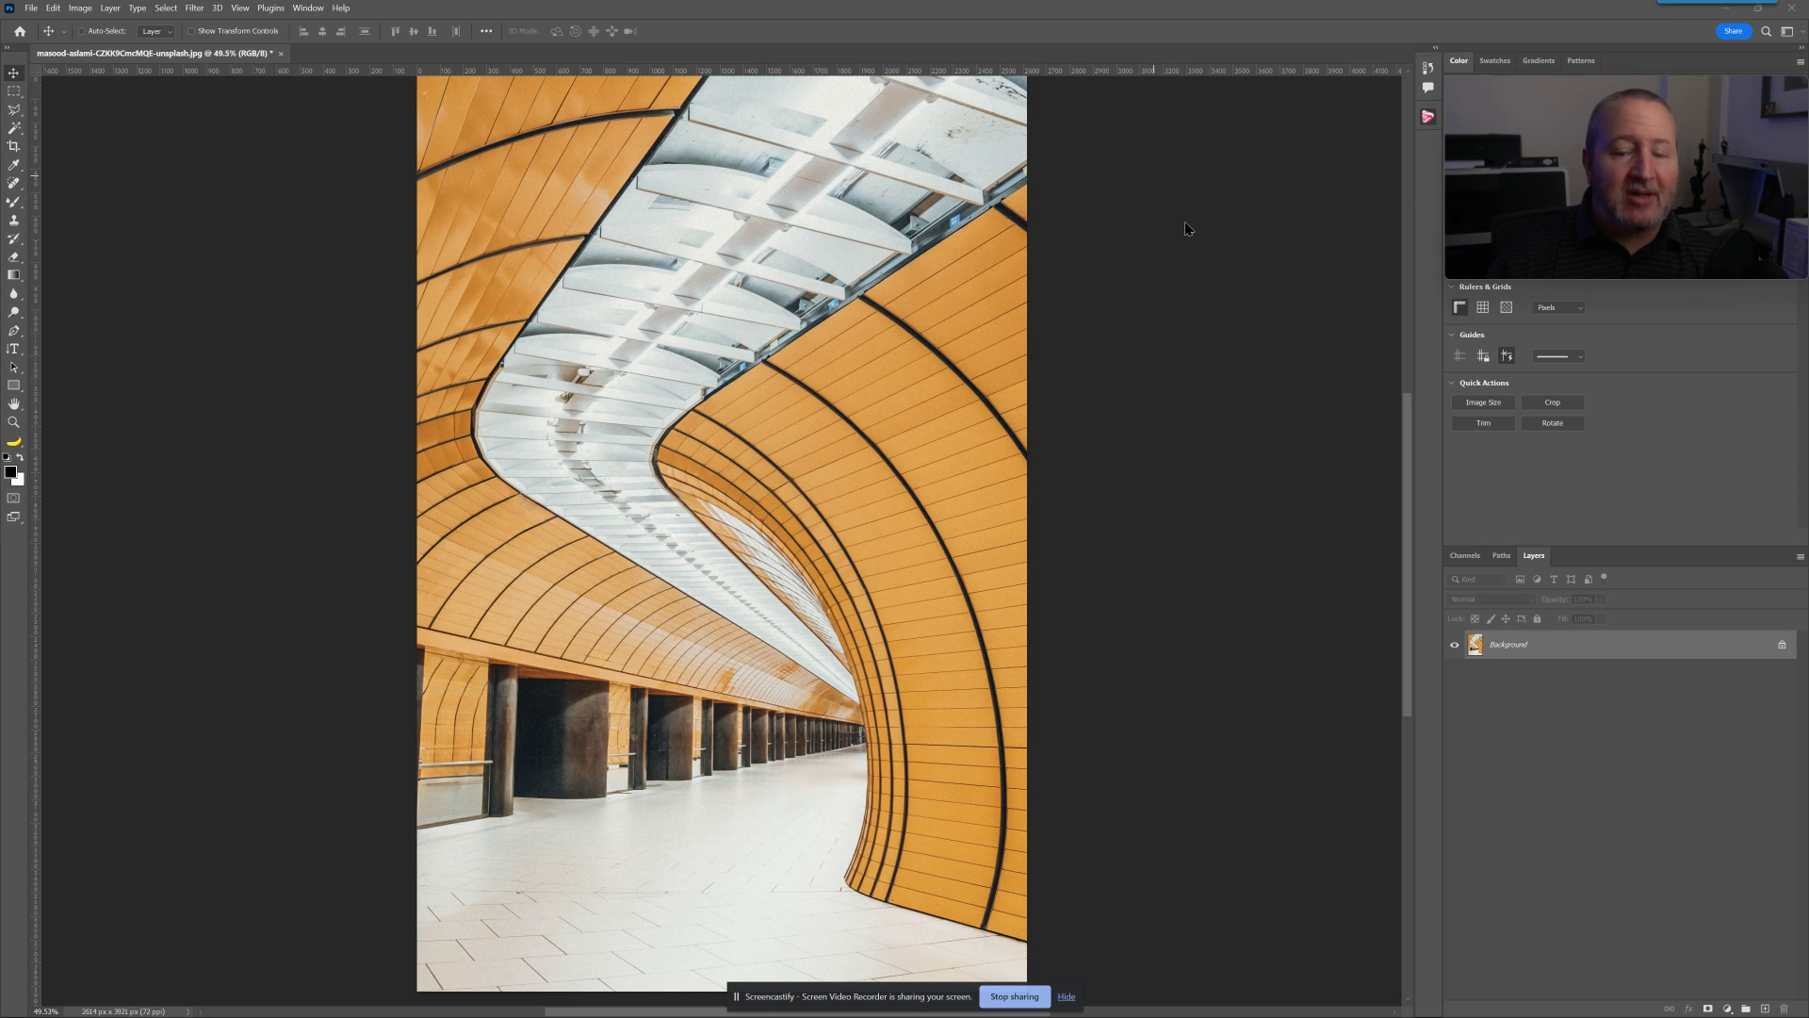
Step: Open the PixelSquid extension and try to show the objects in the TP8 lightbox
click(1428, 117)
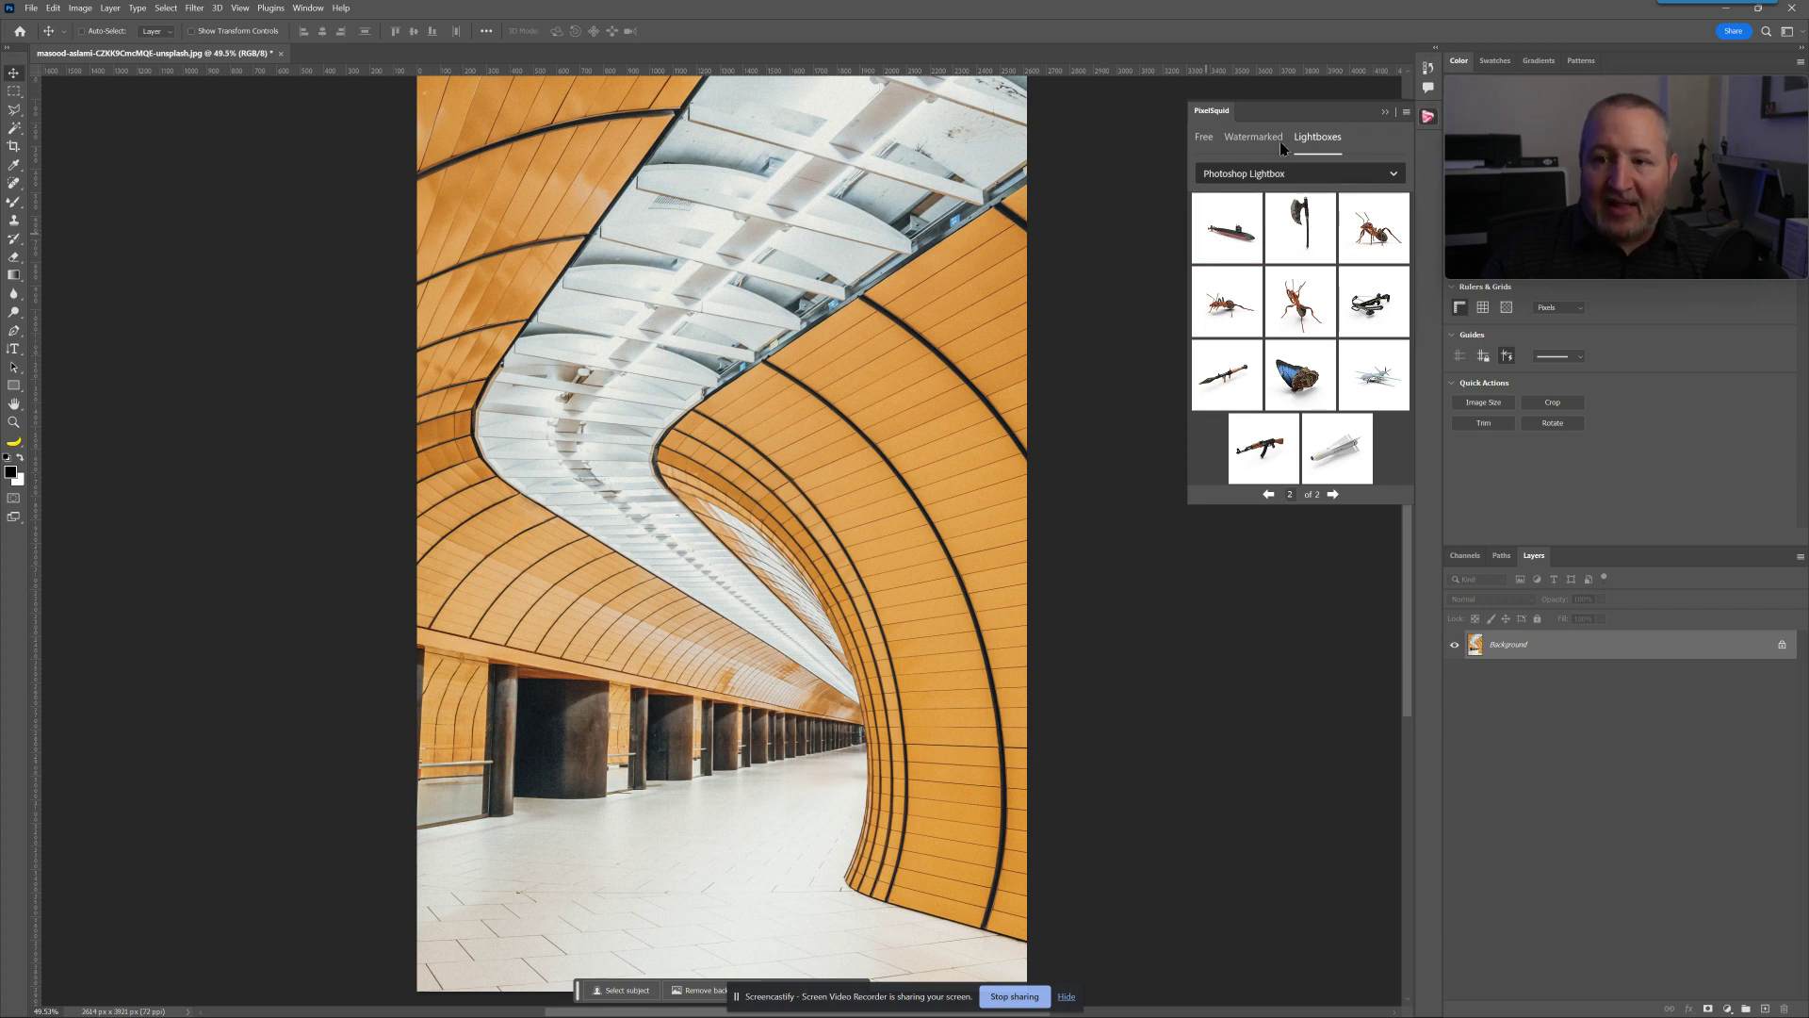
click(1300, 174)
click(1300, 251)
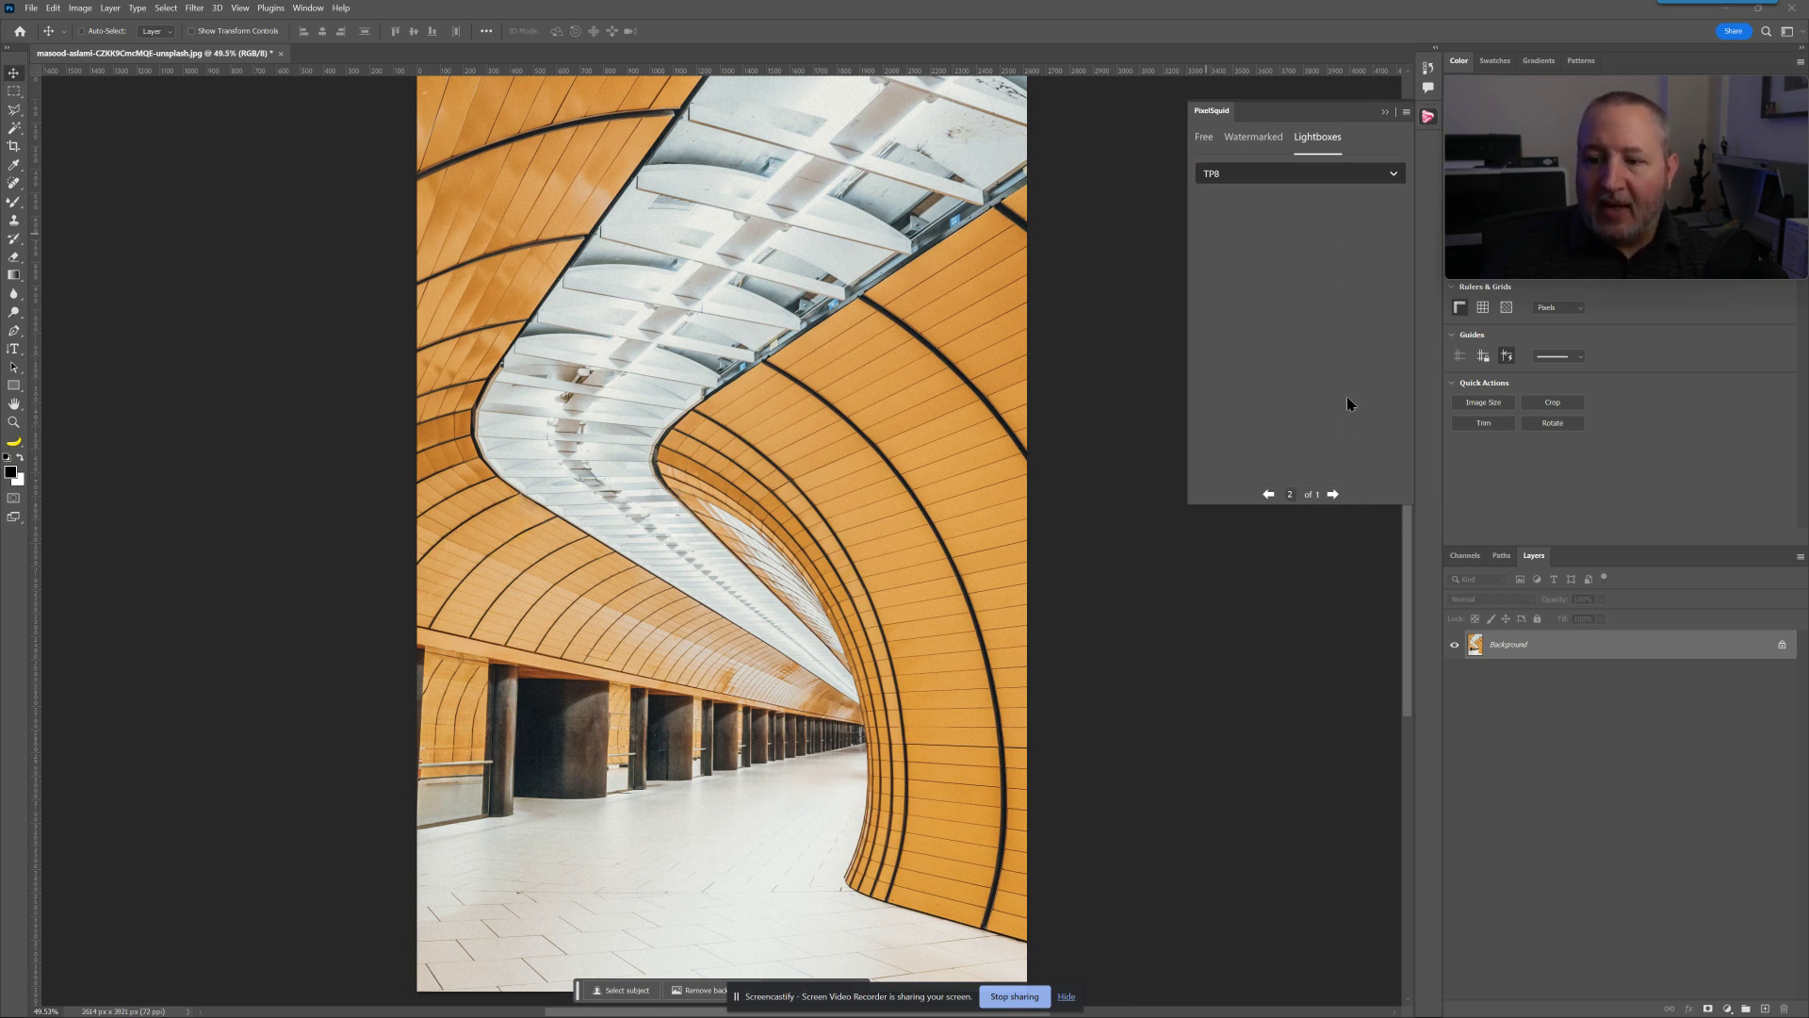
click(1276, 493)
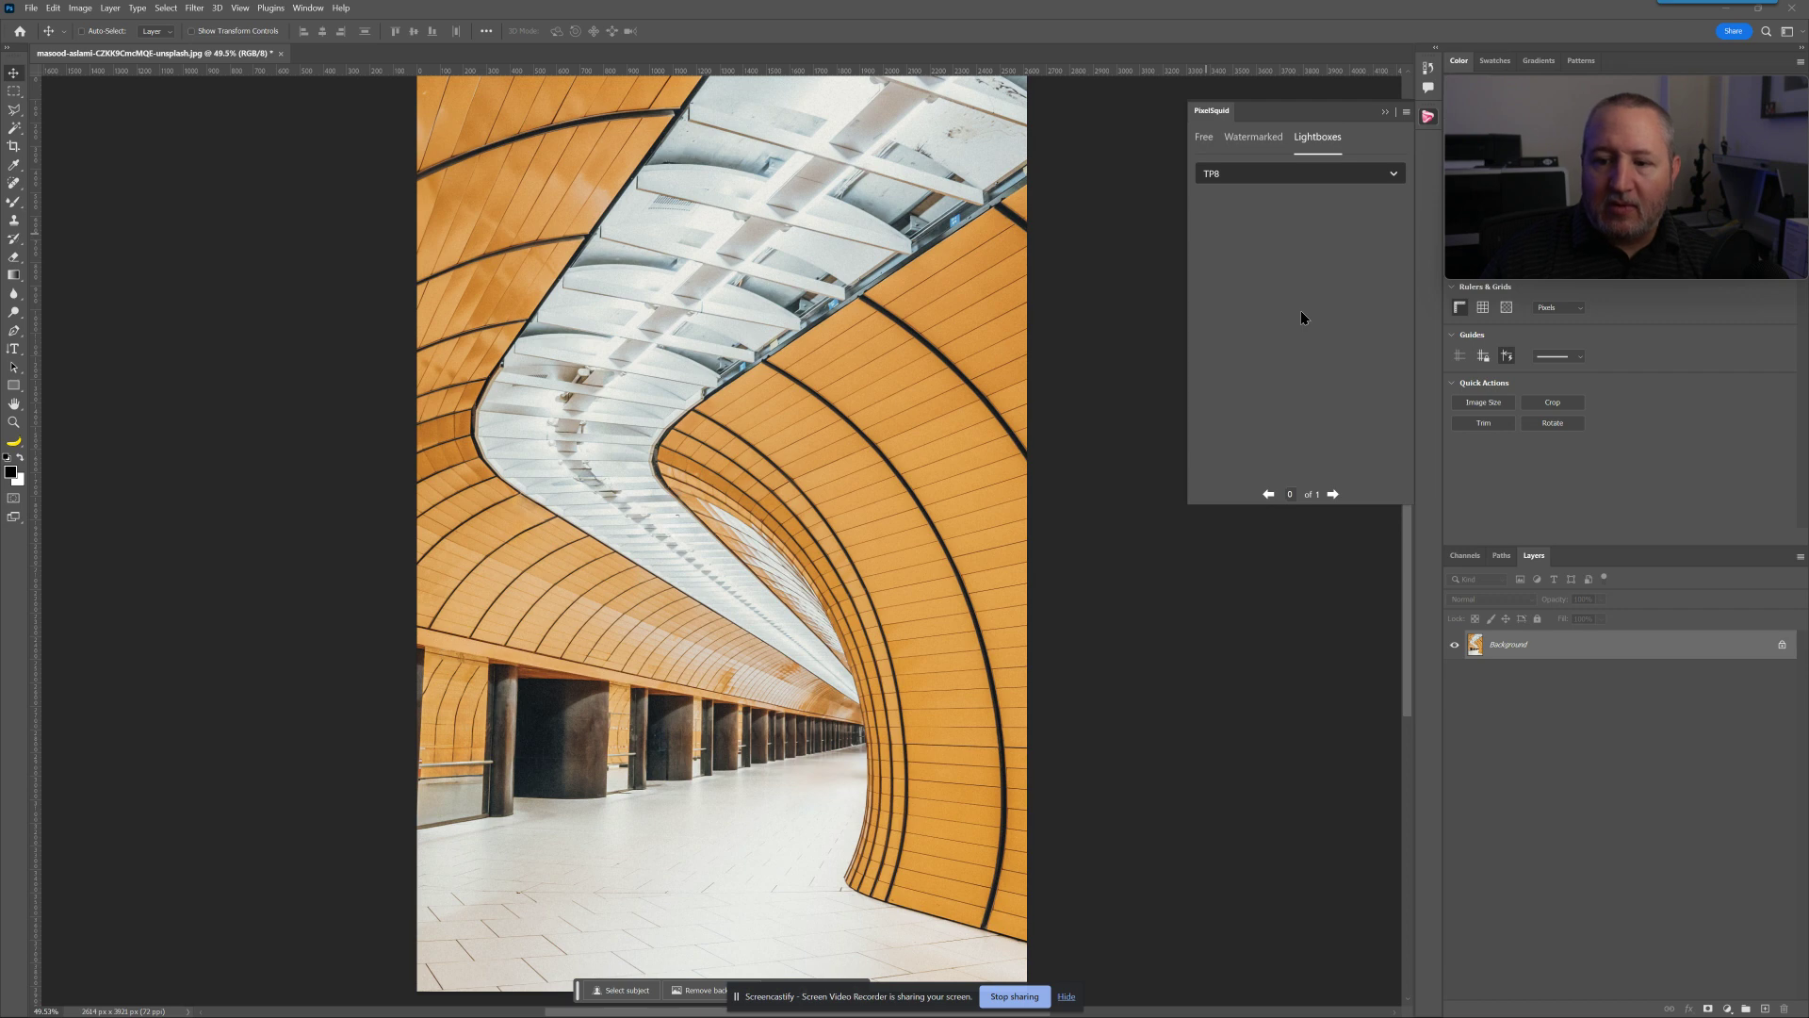
Step: Reload the PixelSquid extension and show the TP8 lightbox
click(1407, 113)
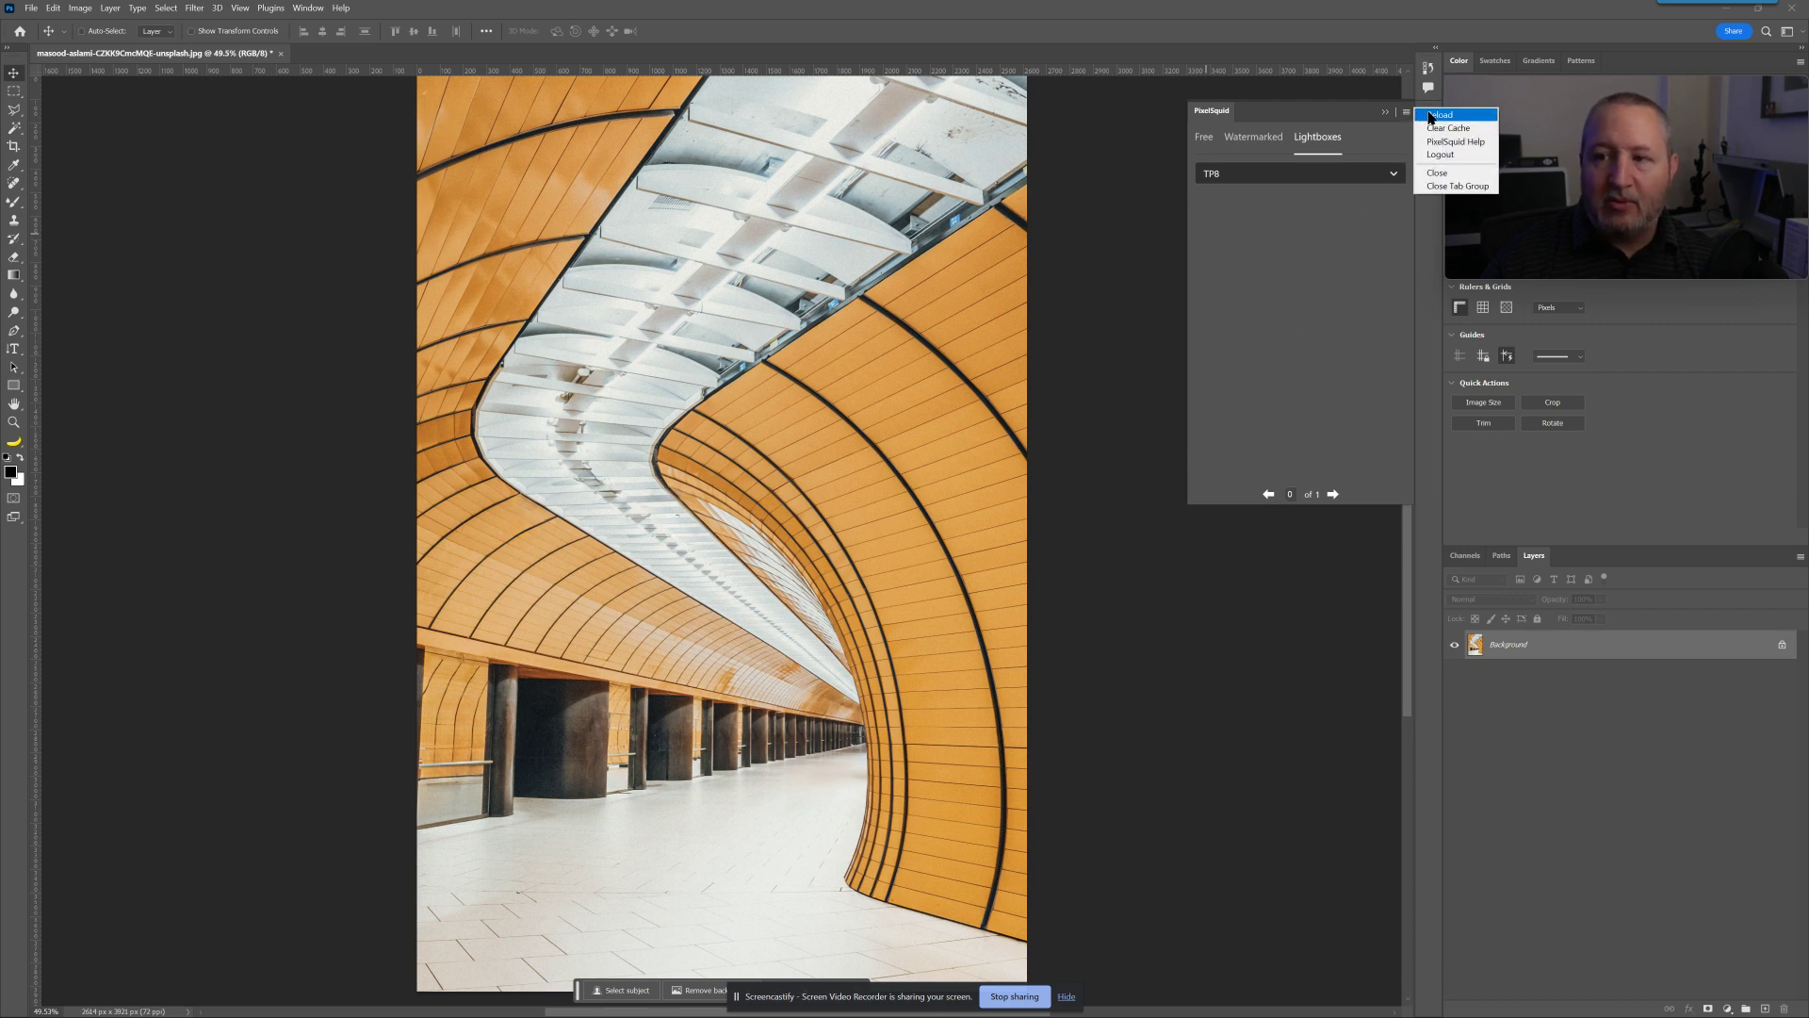
click(1439, 116)
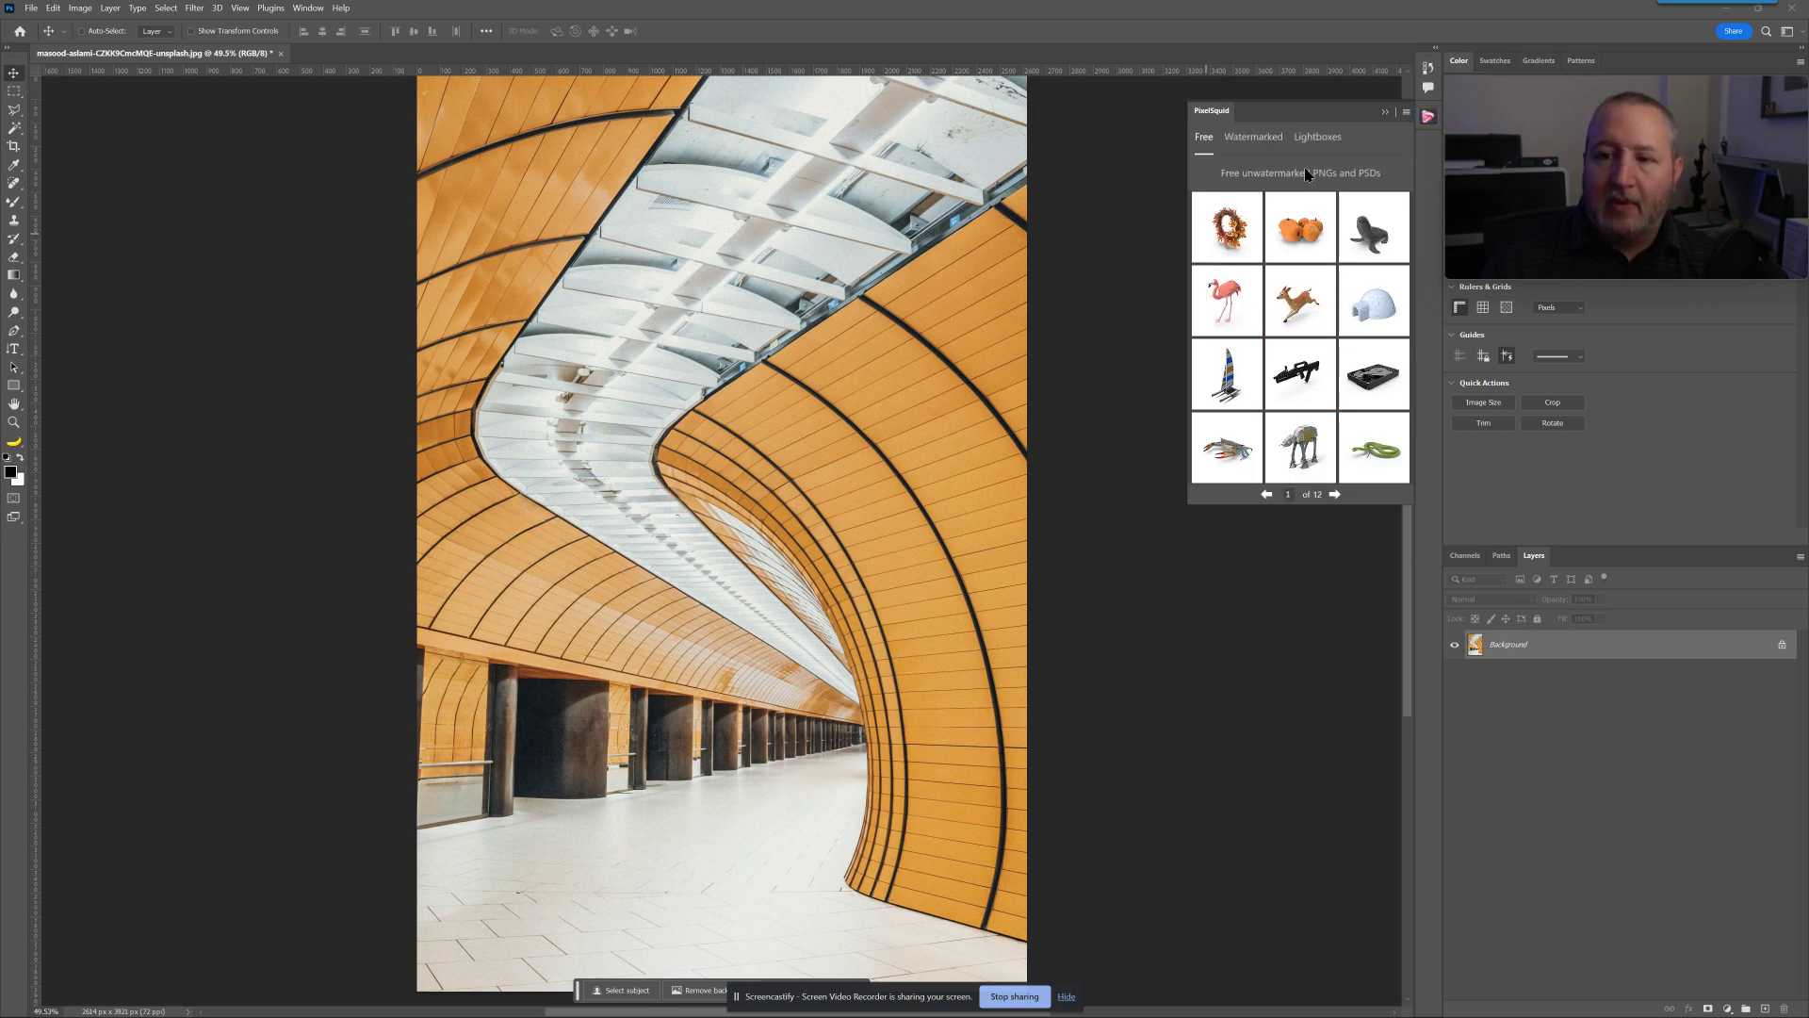
click(1325, 142)
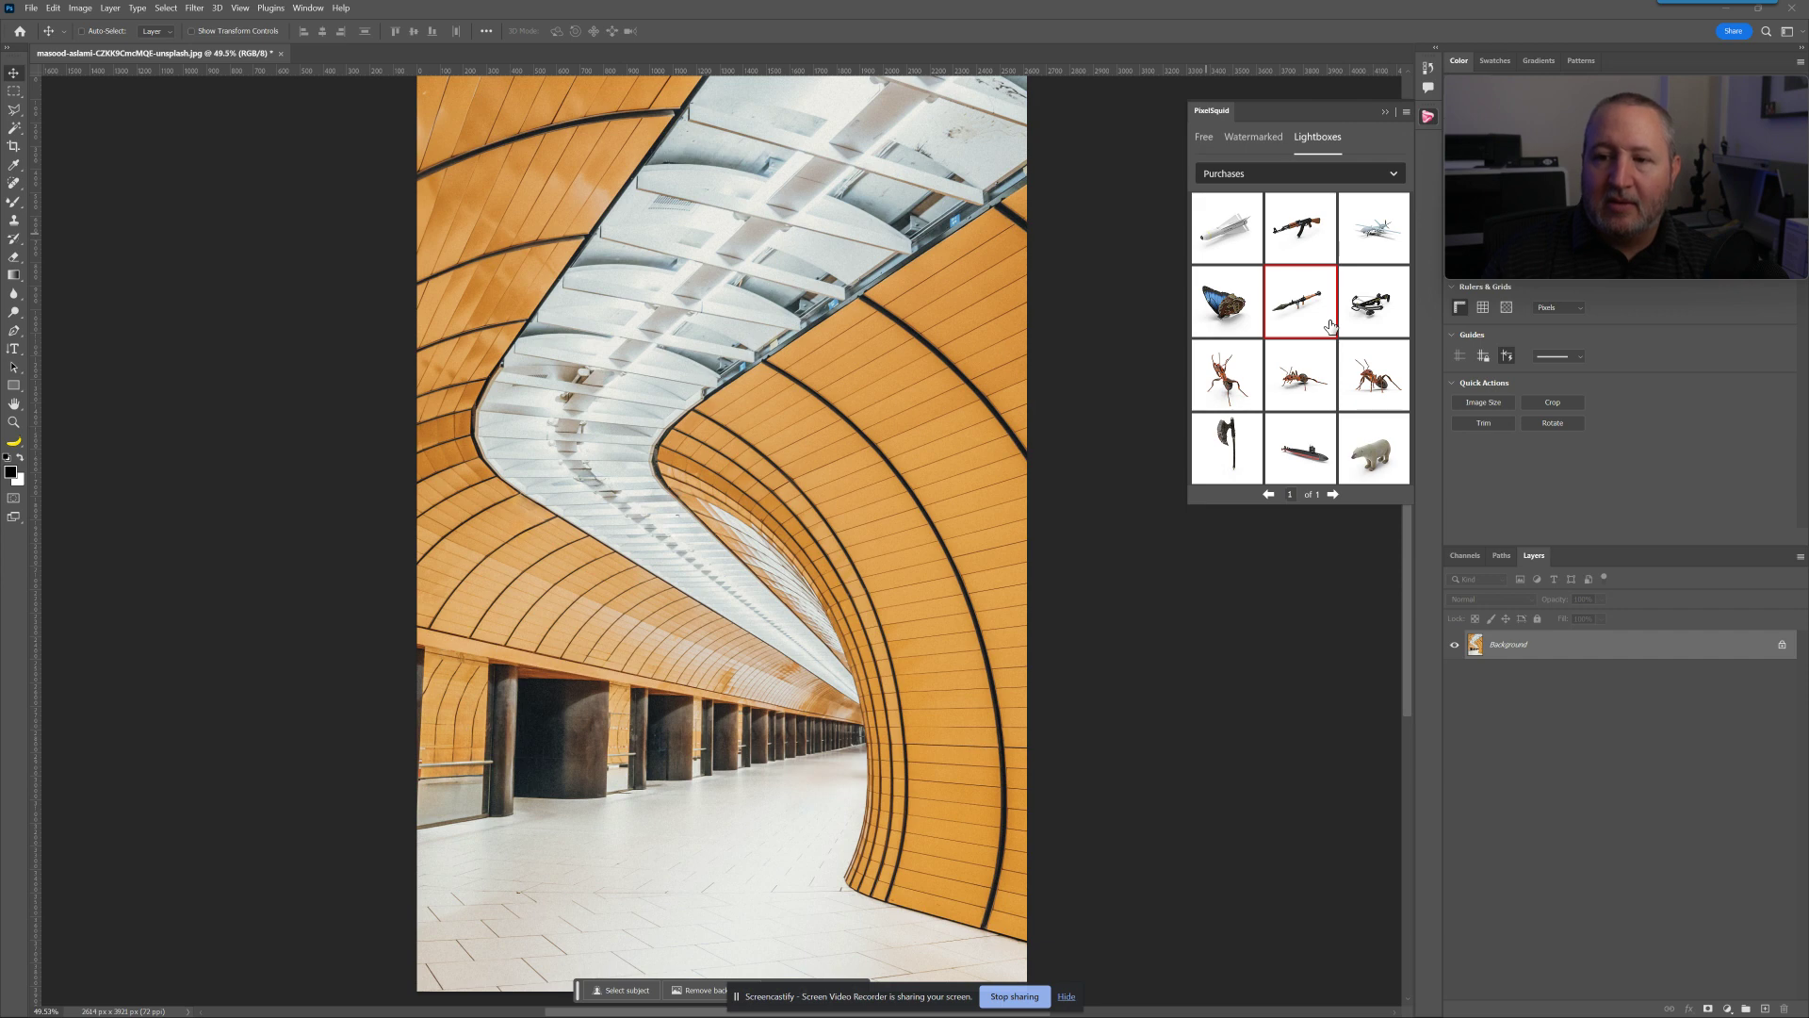
click(1225, 174)
click(1290, 198)
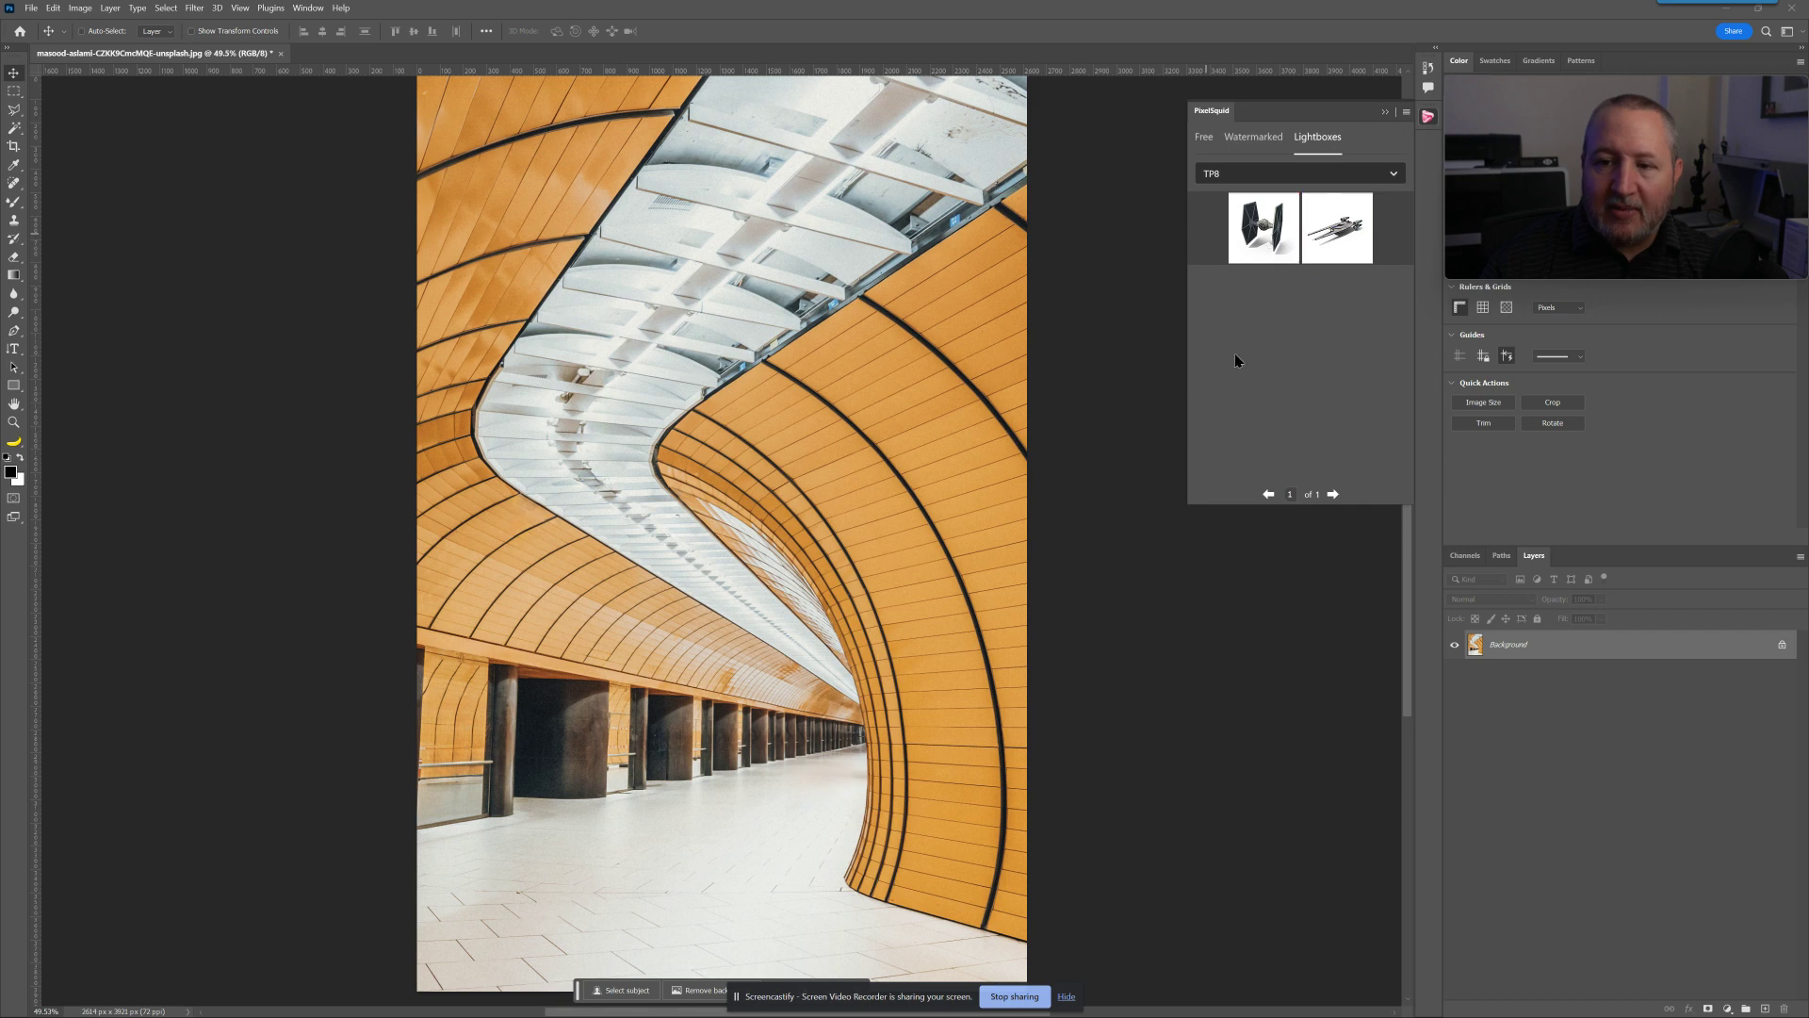
Step: Add the Tie Fighter to the photo and place it above the tunnel floor, enlarged to about 1227%
click(1242, 235)
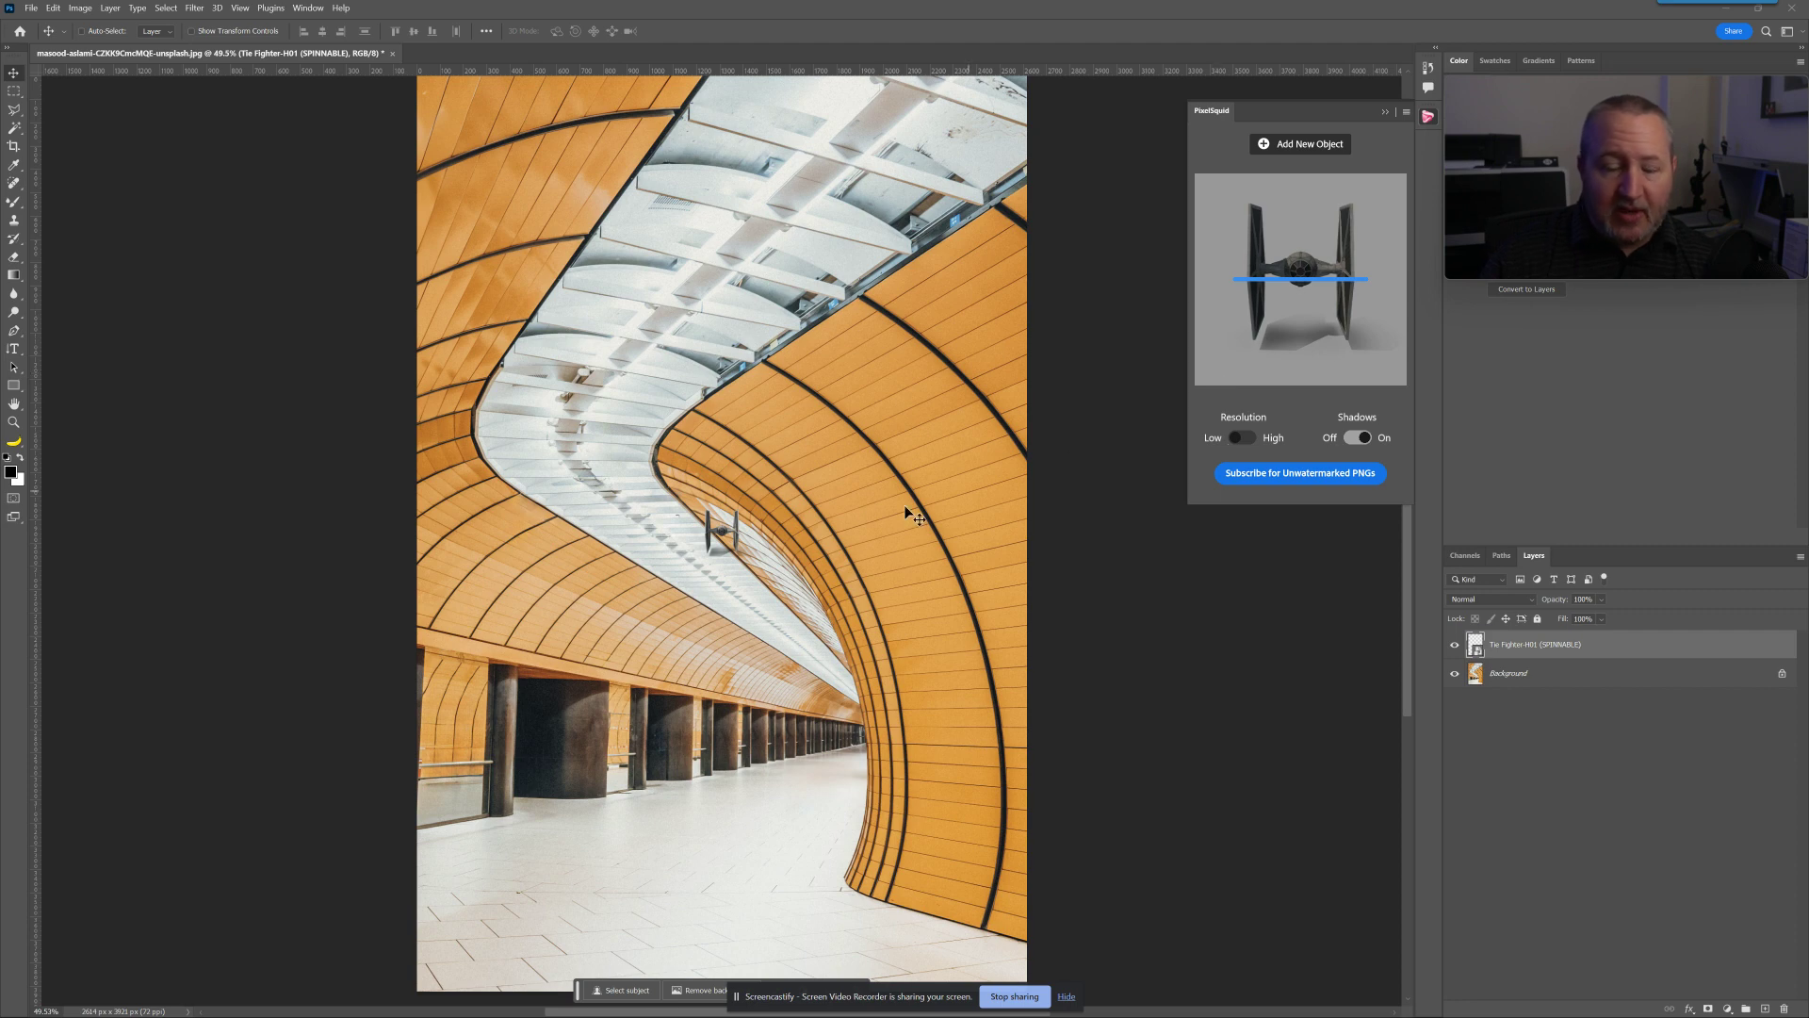
drag(715, 570, 625, 875)
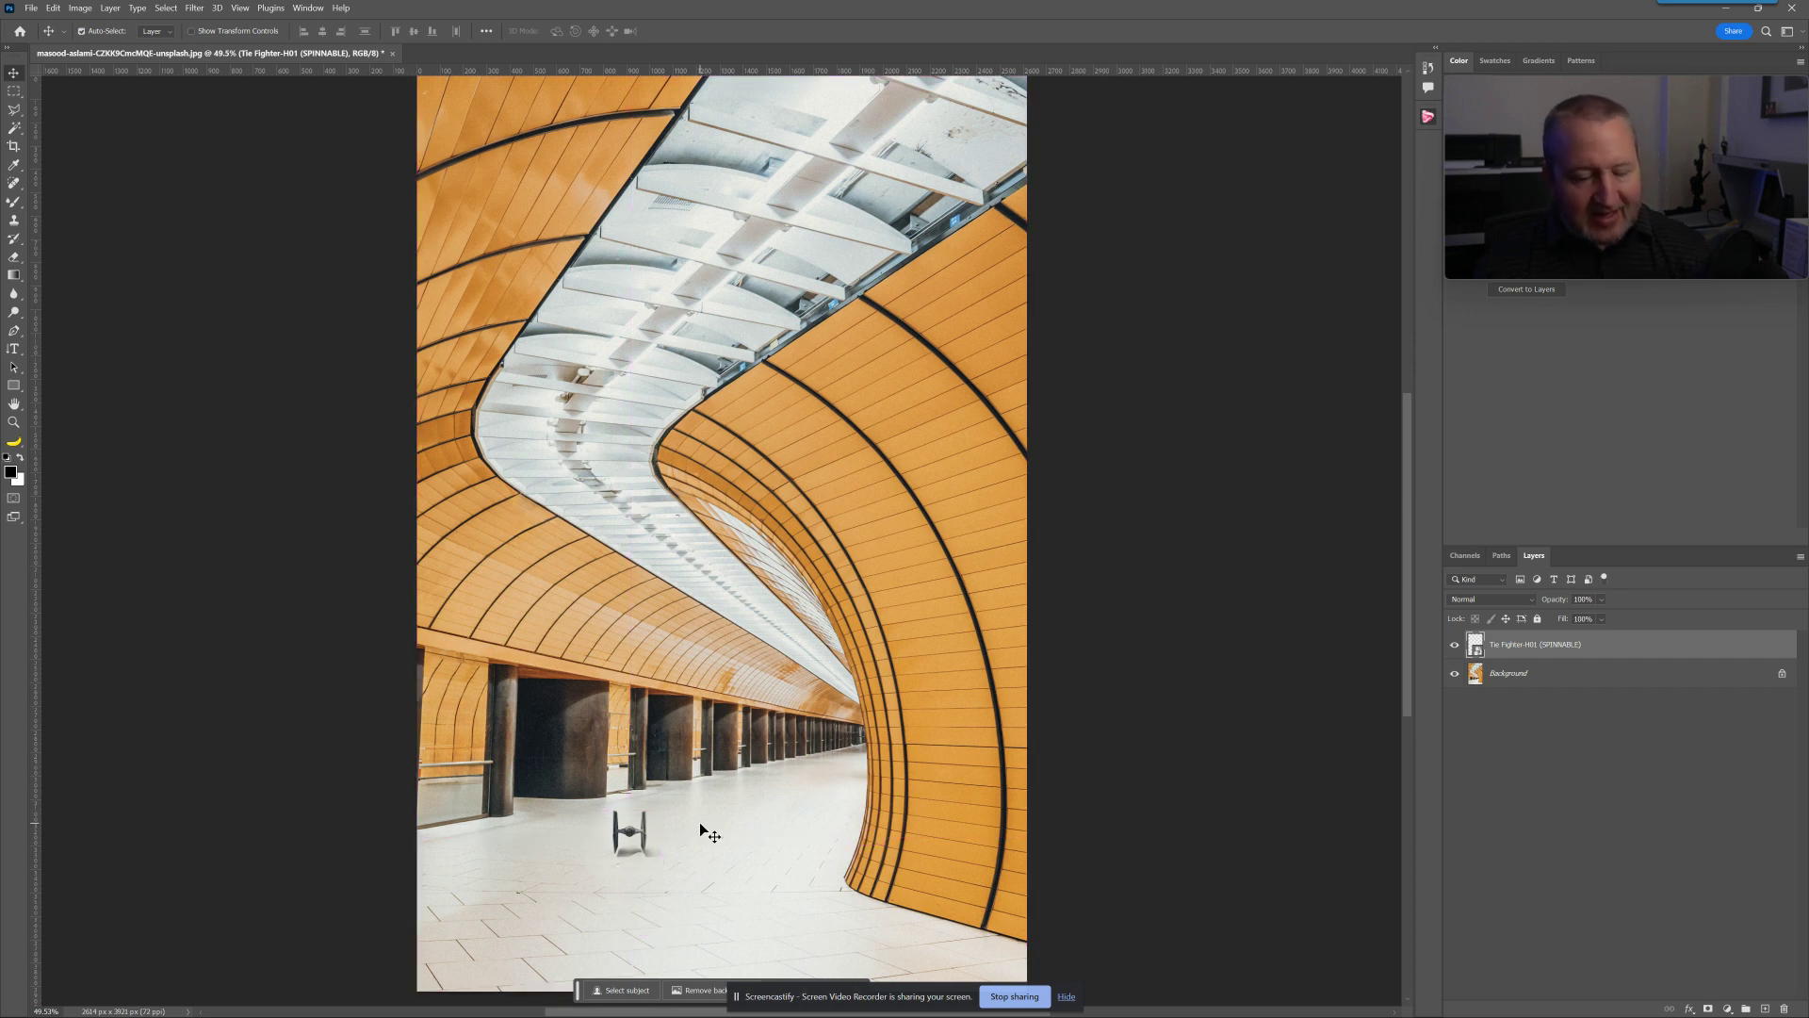
key(ctrl+t)
drag(662, 799, 851, 610)
drag(723, 819, 766, 718)
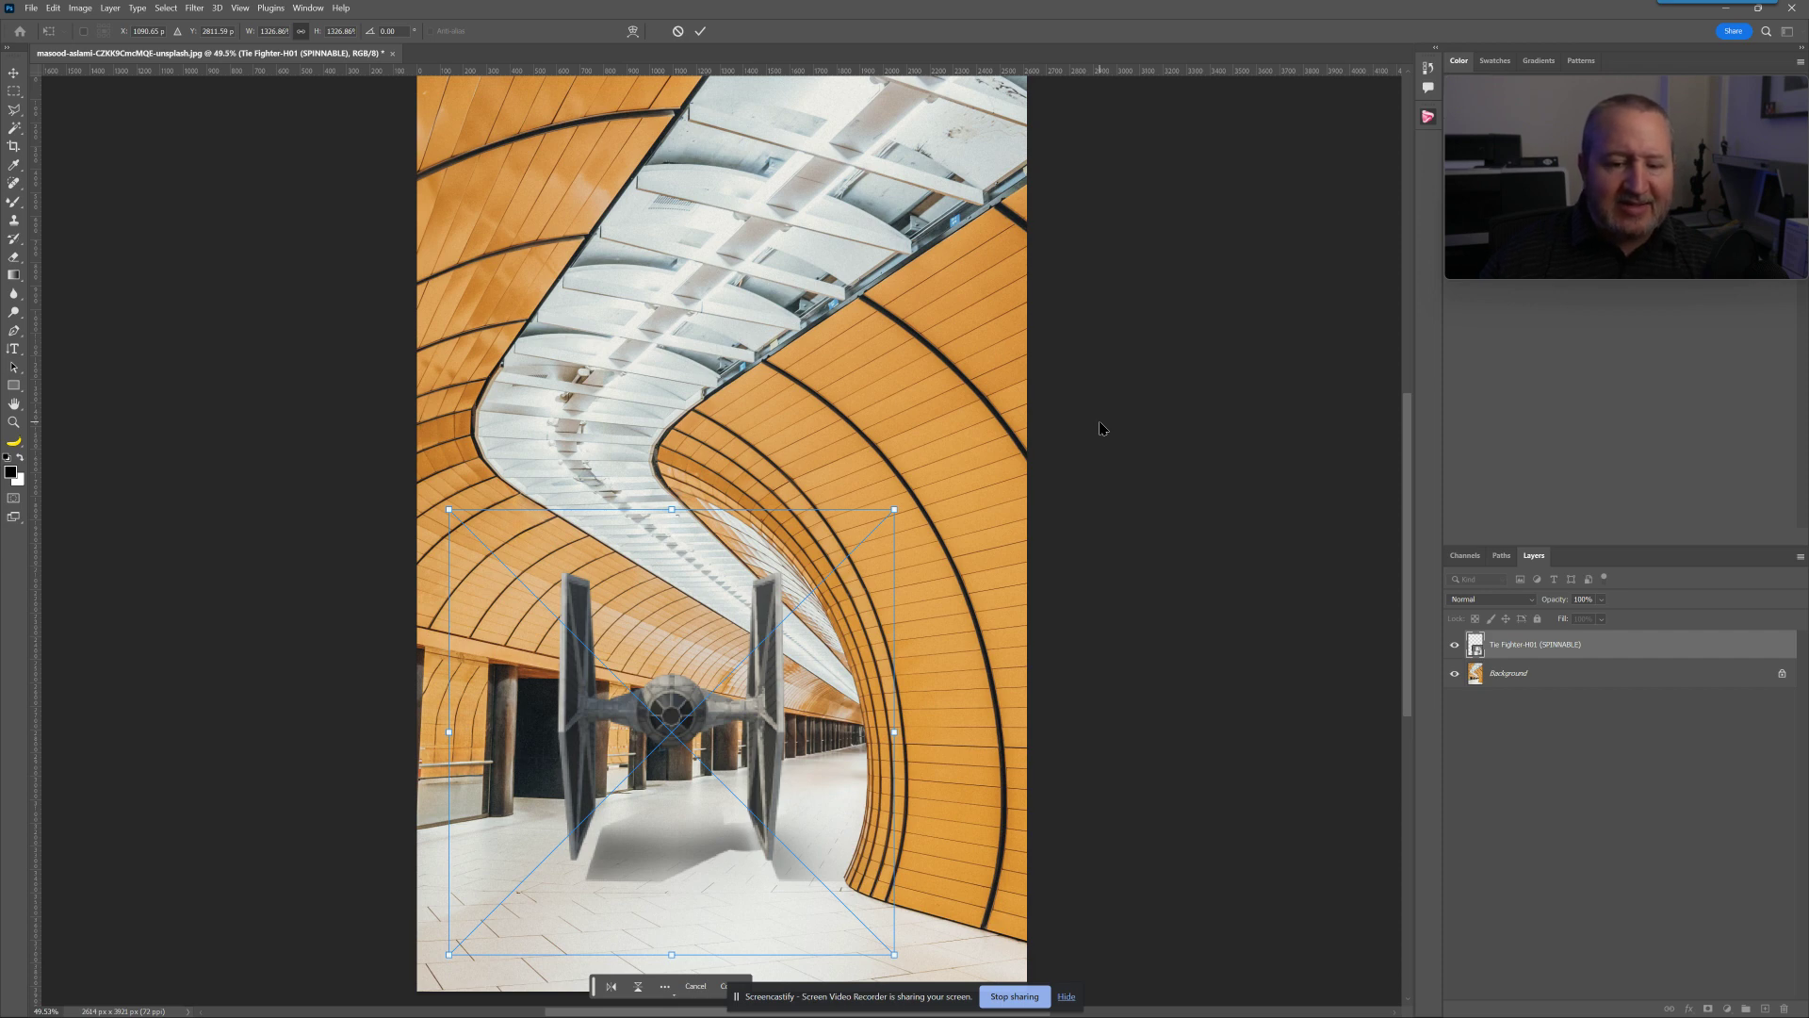
key(Return)
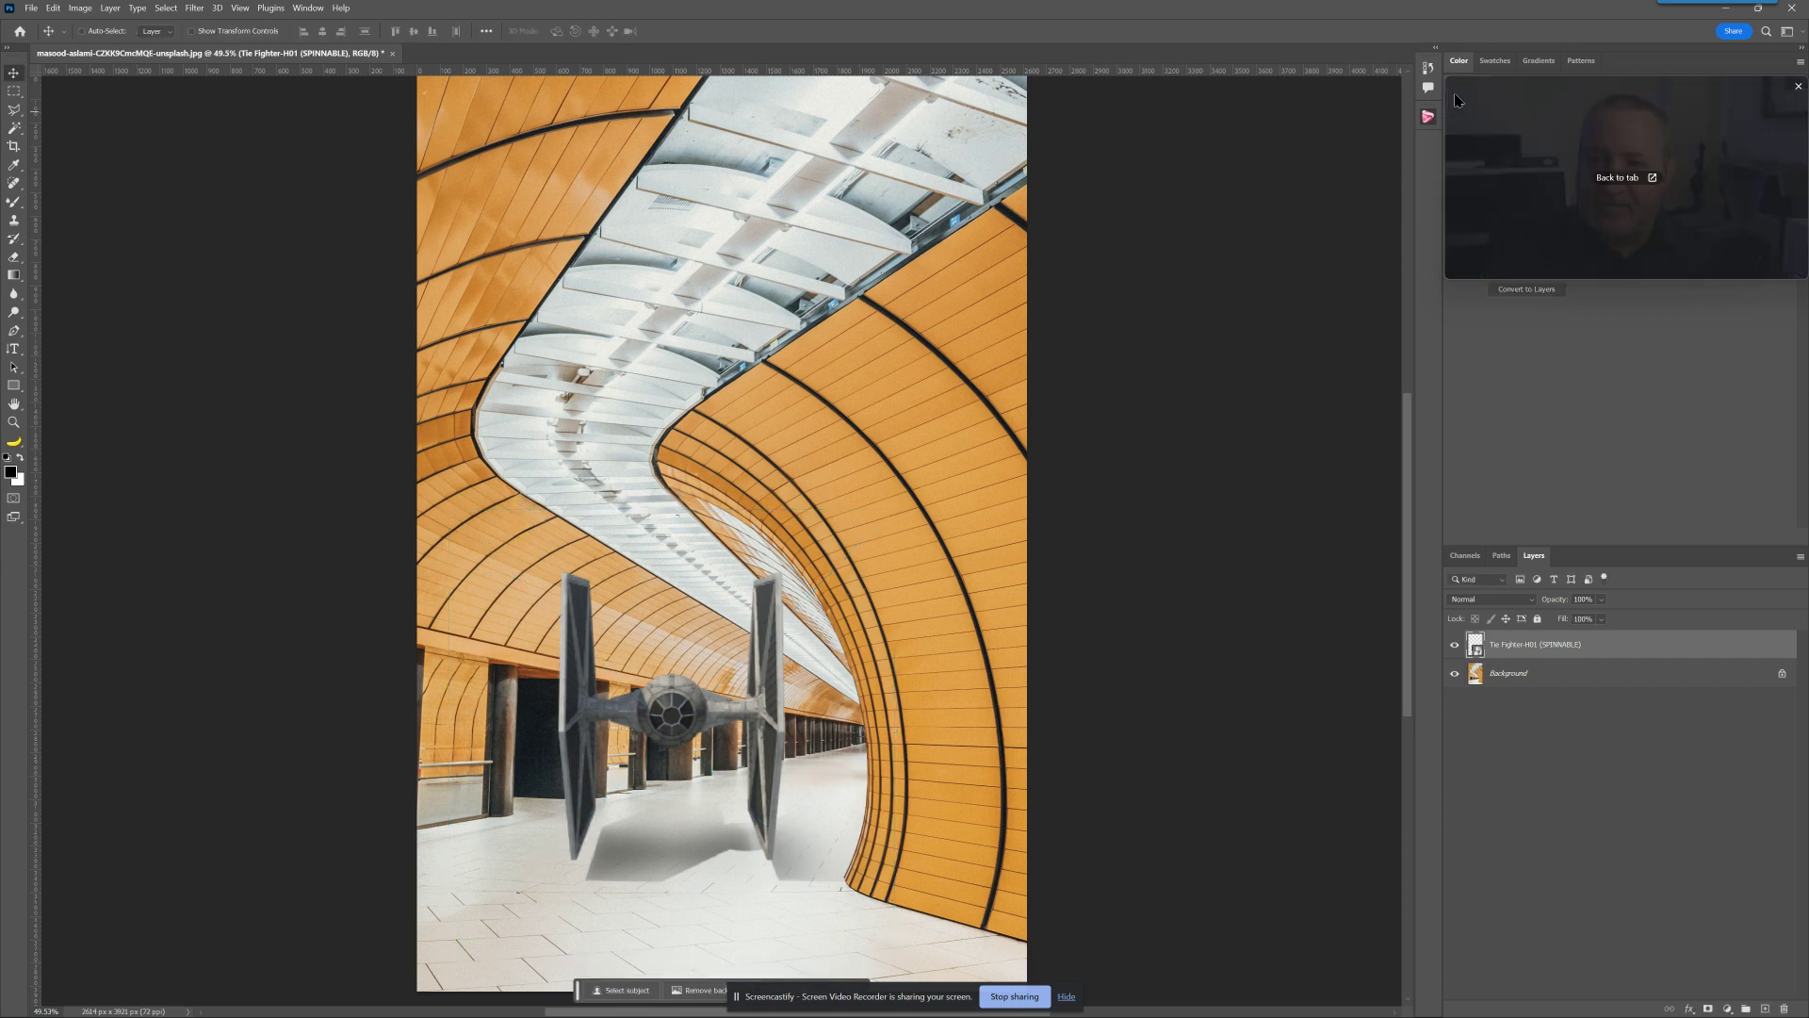
Step: Spin the Tie Fighter to an angled view with its left wing turned outward and shift it slightly left in the tunnel
click(1428, 116)
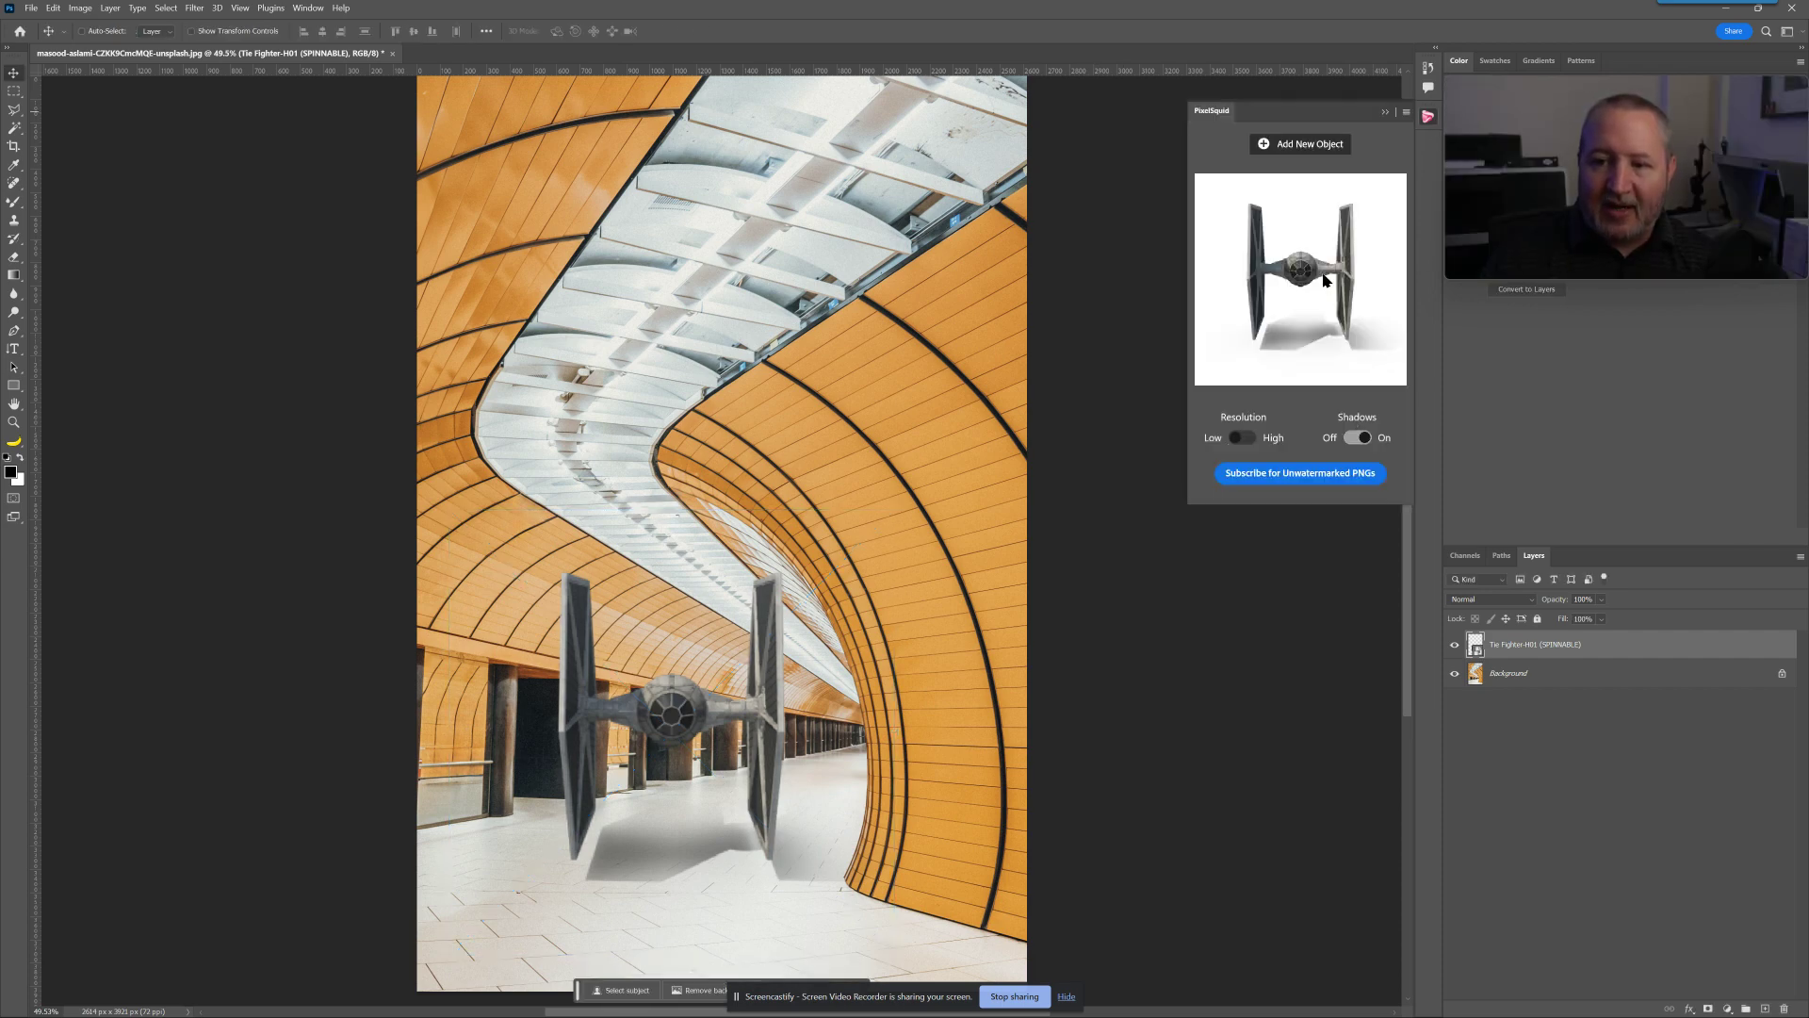
drag(1324, 280, 1317, 281)
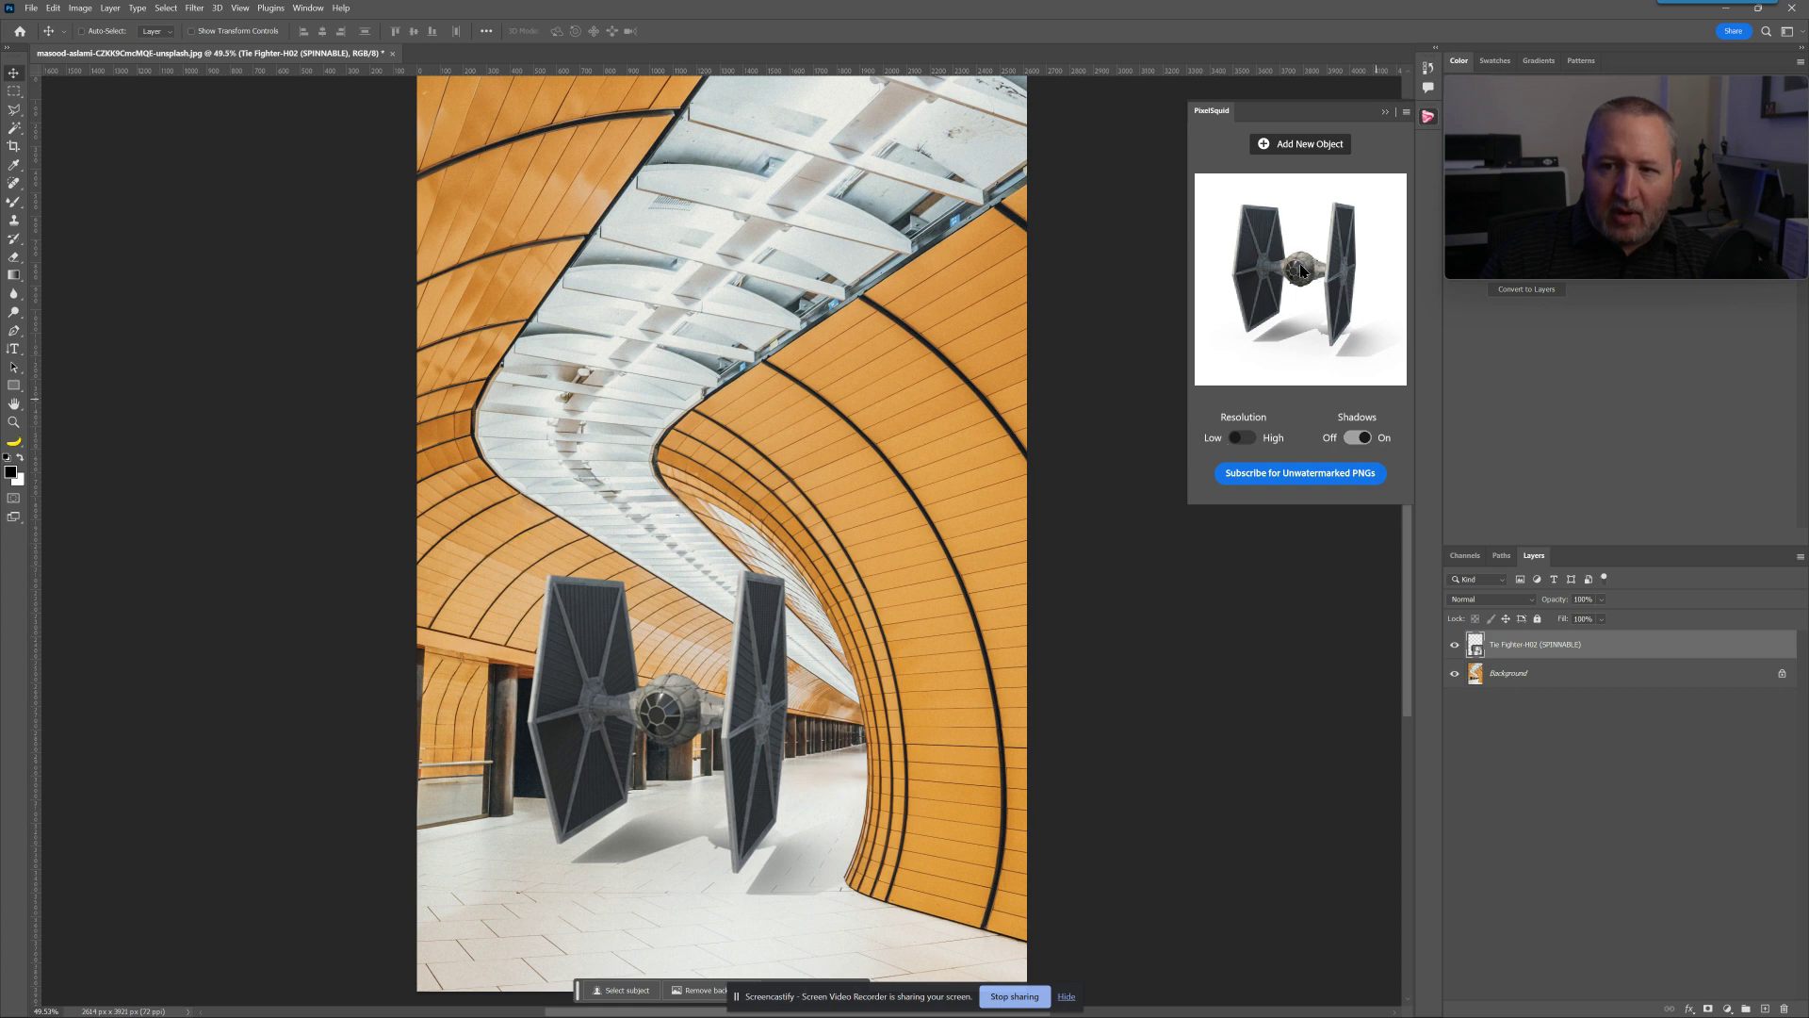
drag(1301, 272, 1303, 269)
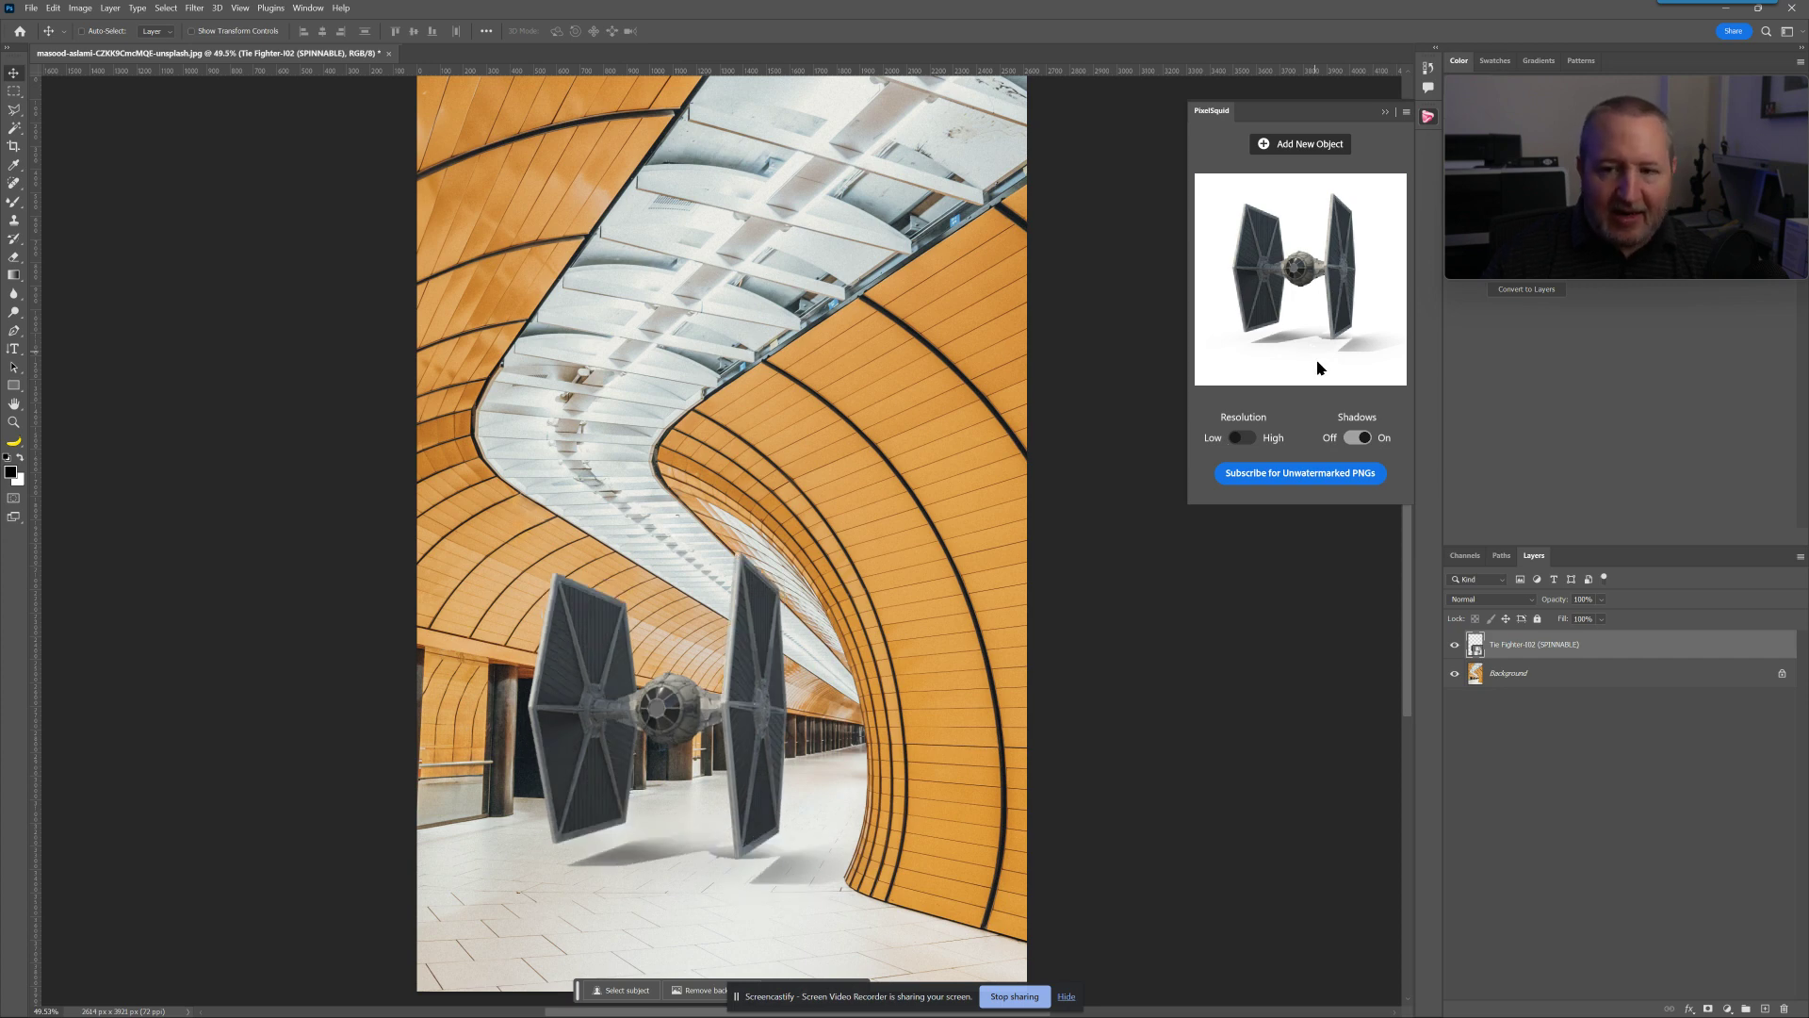
drag(740, 722, 719, 677)
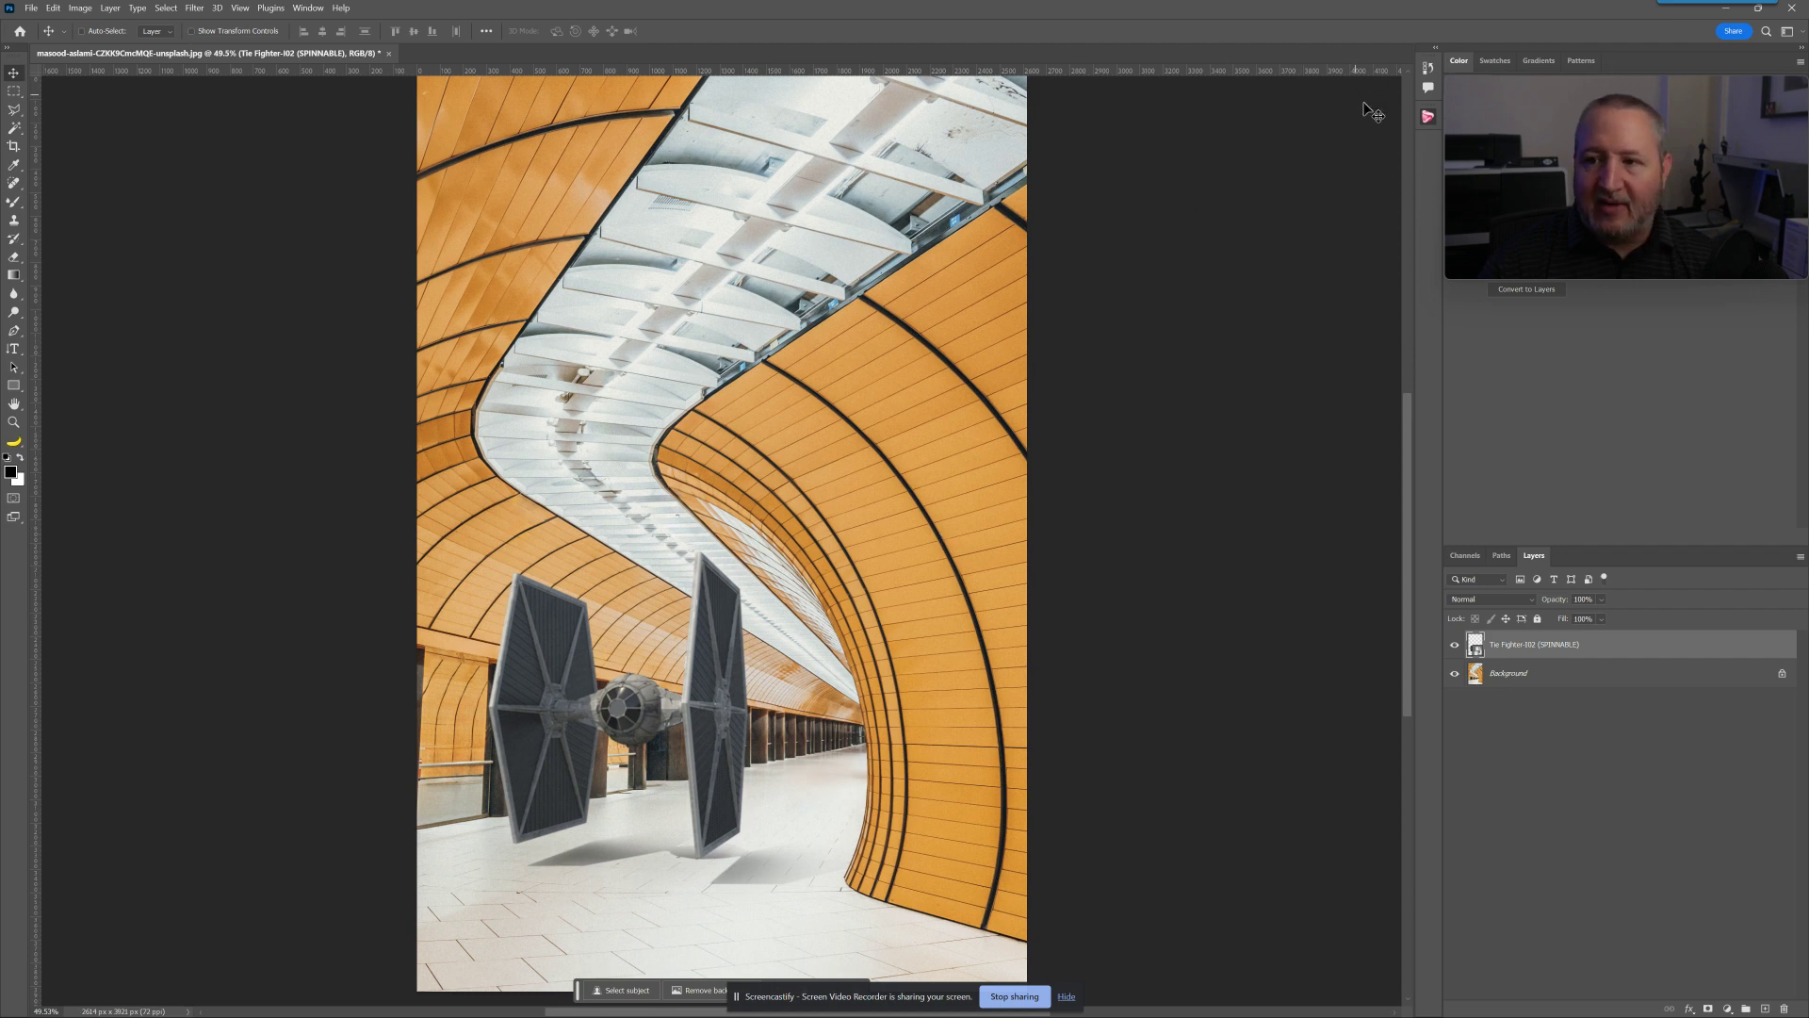
Step: Set the Tie Fighter's PixelSquid resolution to High and delete the Tie Fighter layer
click(1427, 119)
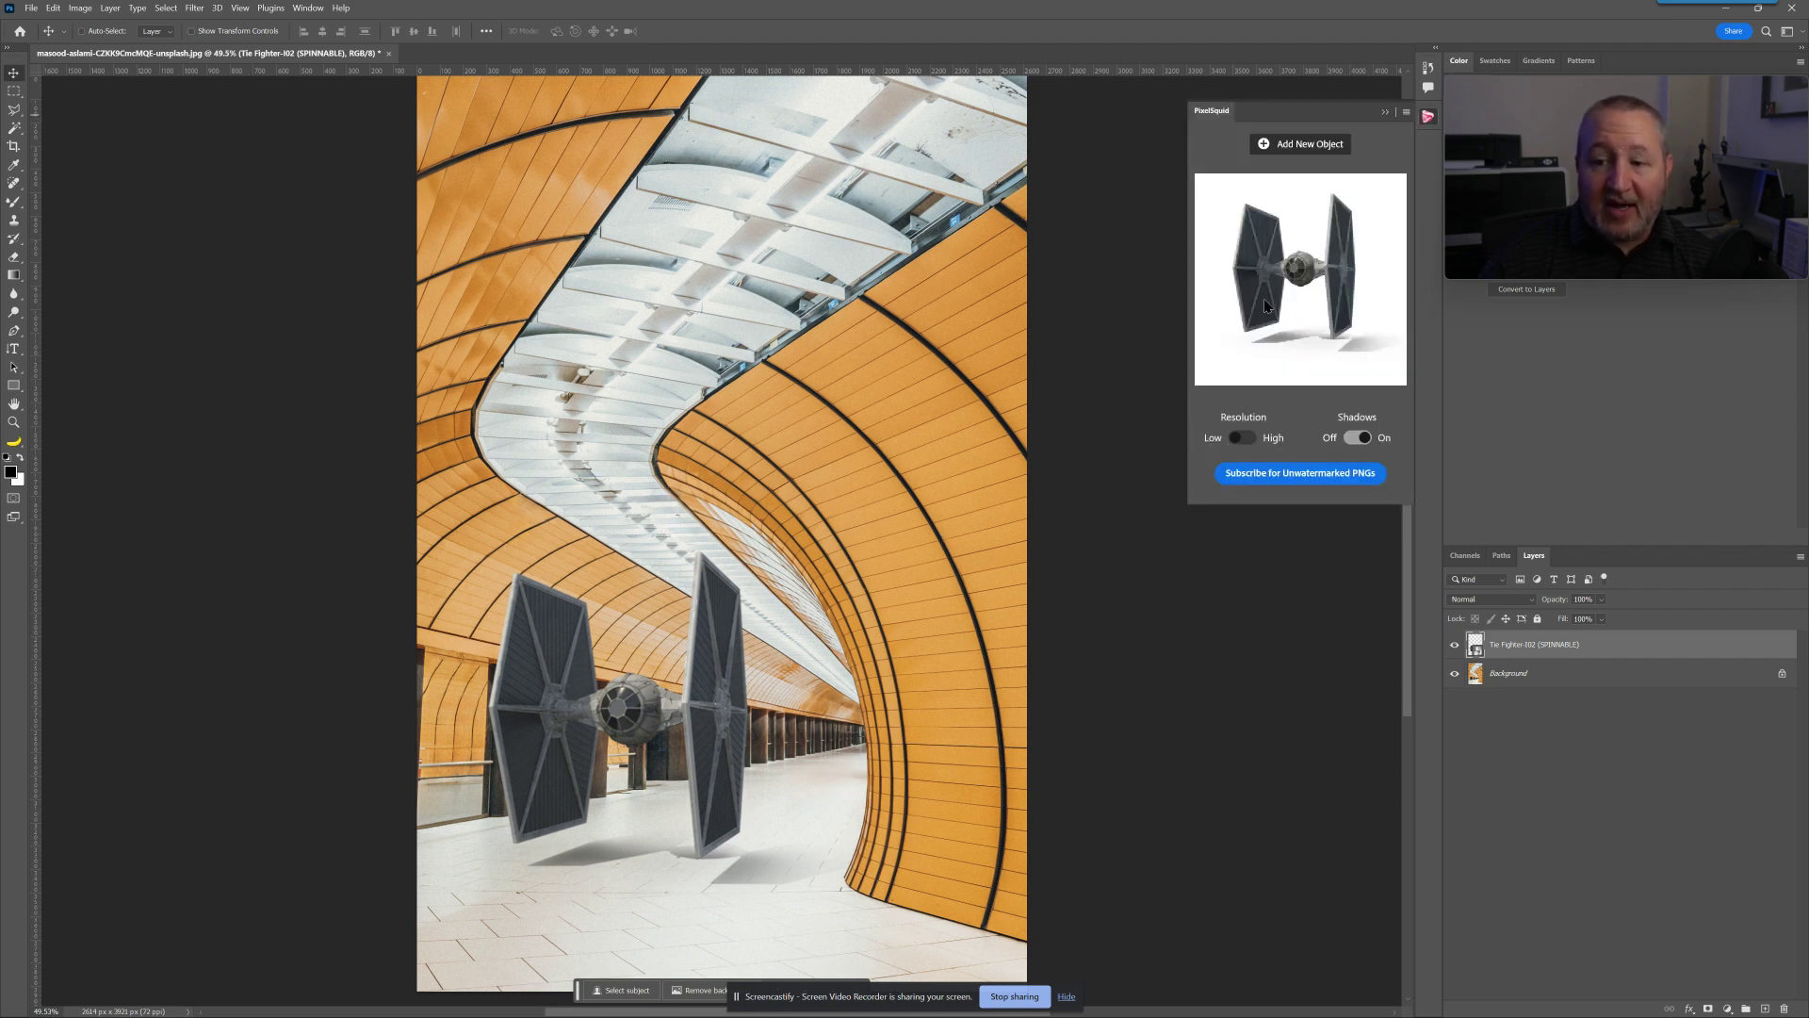
click(1242, 437)
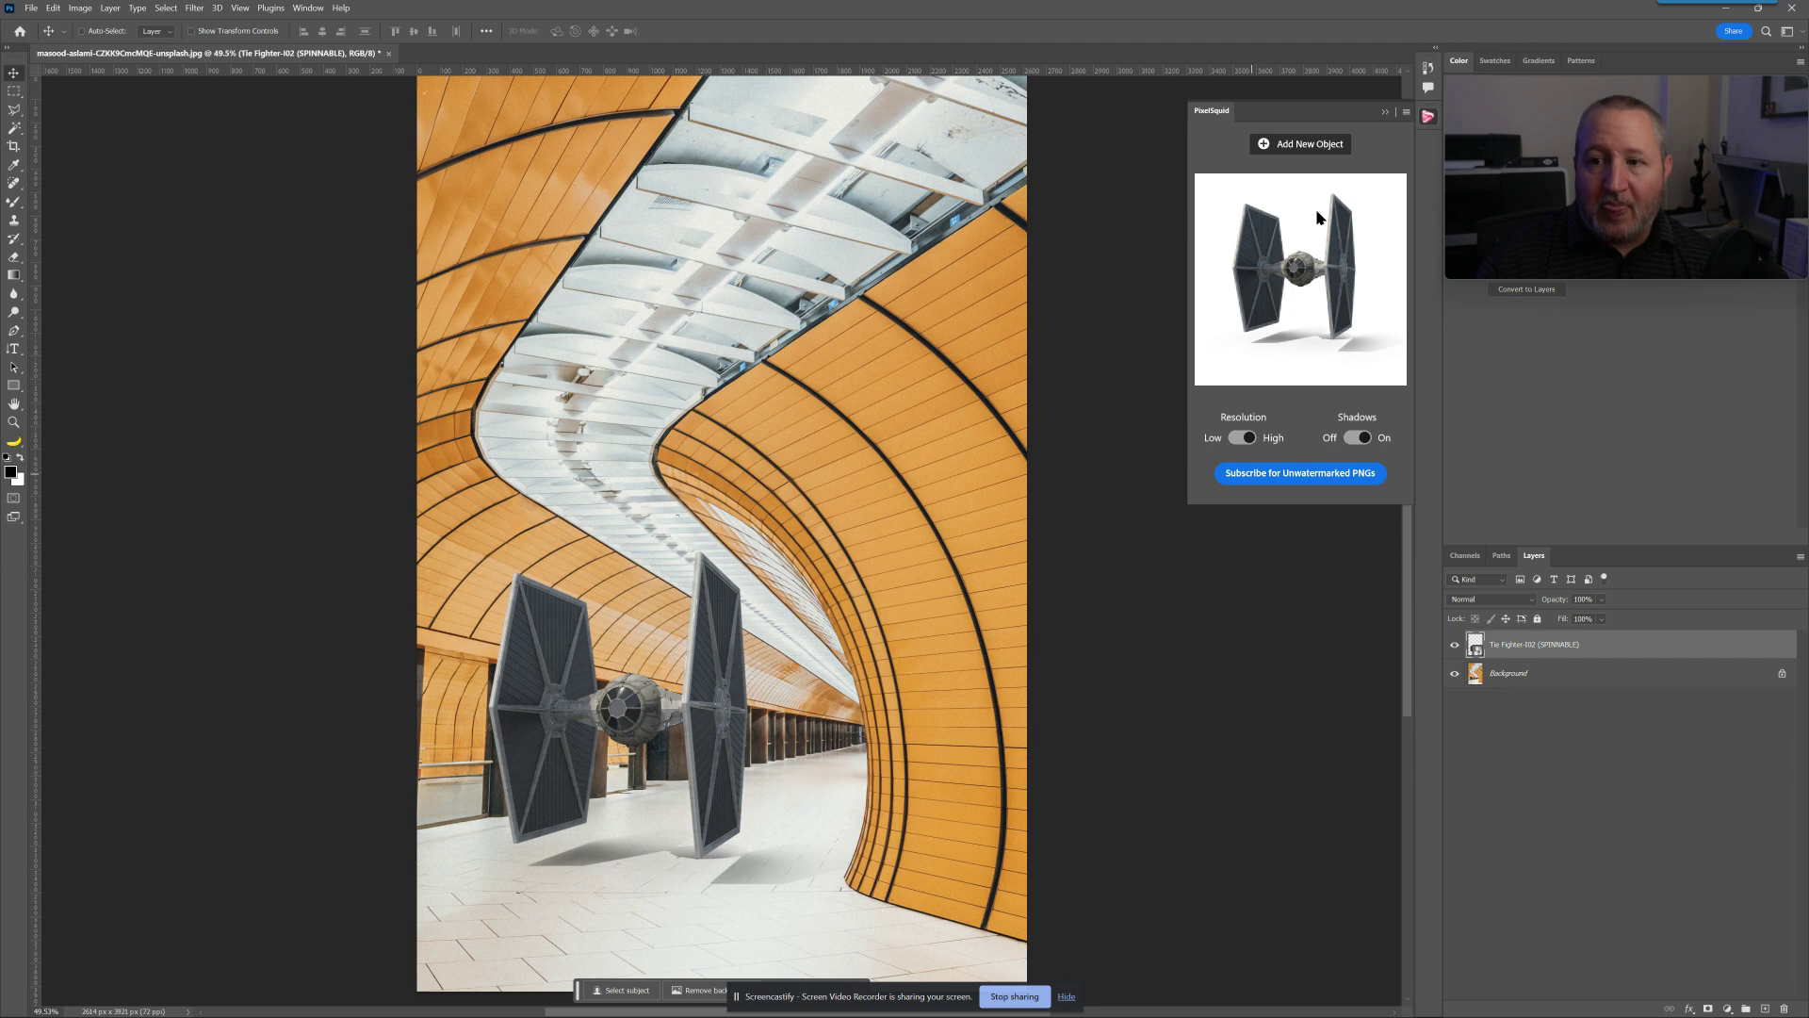
click(1518, 644)
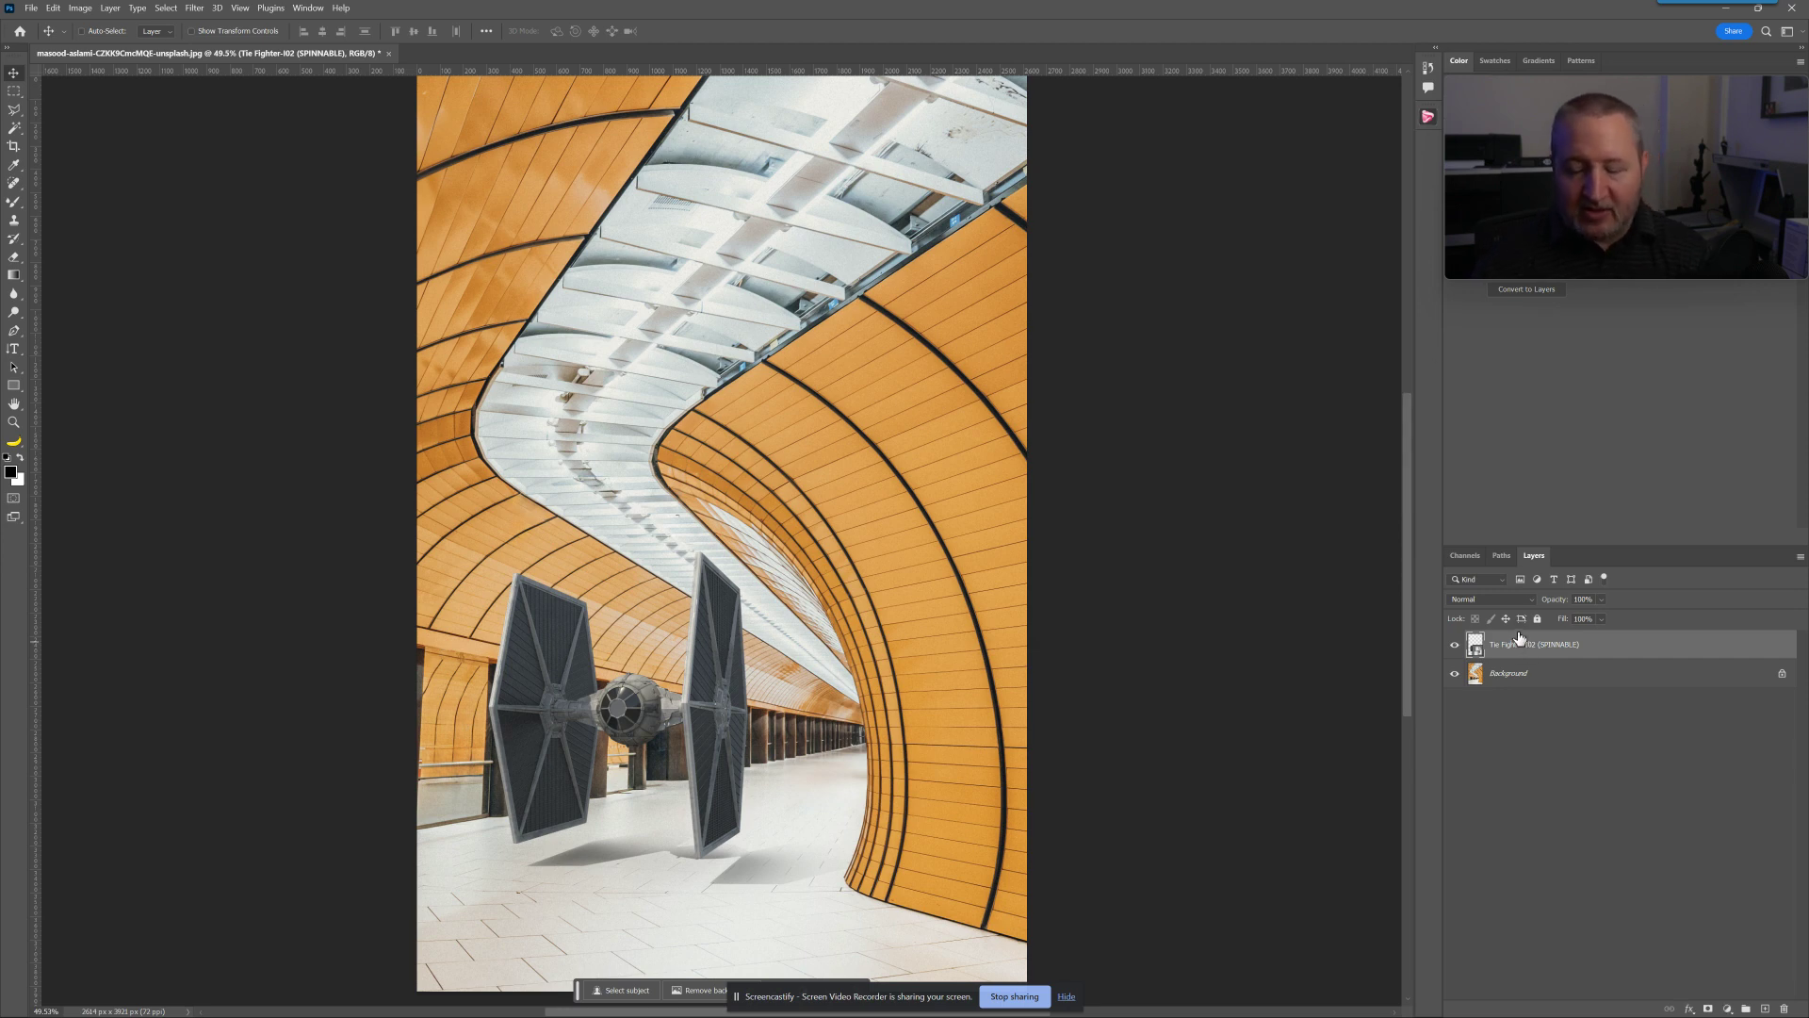
key(Delete)
Step: Add the Rebel Starfighter (U-Wing) from the TP8 lightbox to the tunnel photo
click(1427, 115)
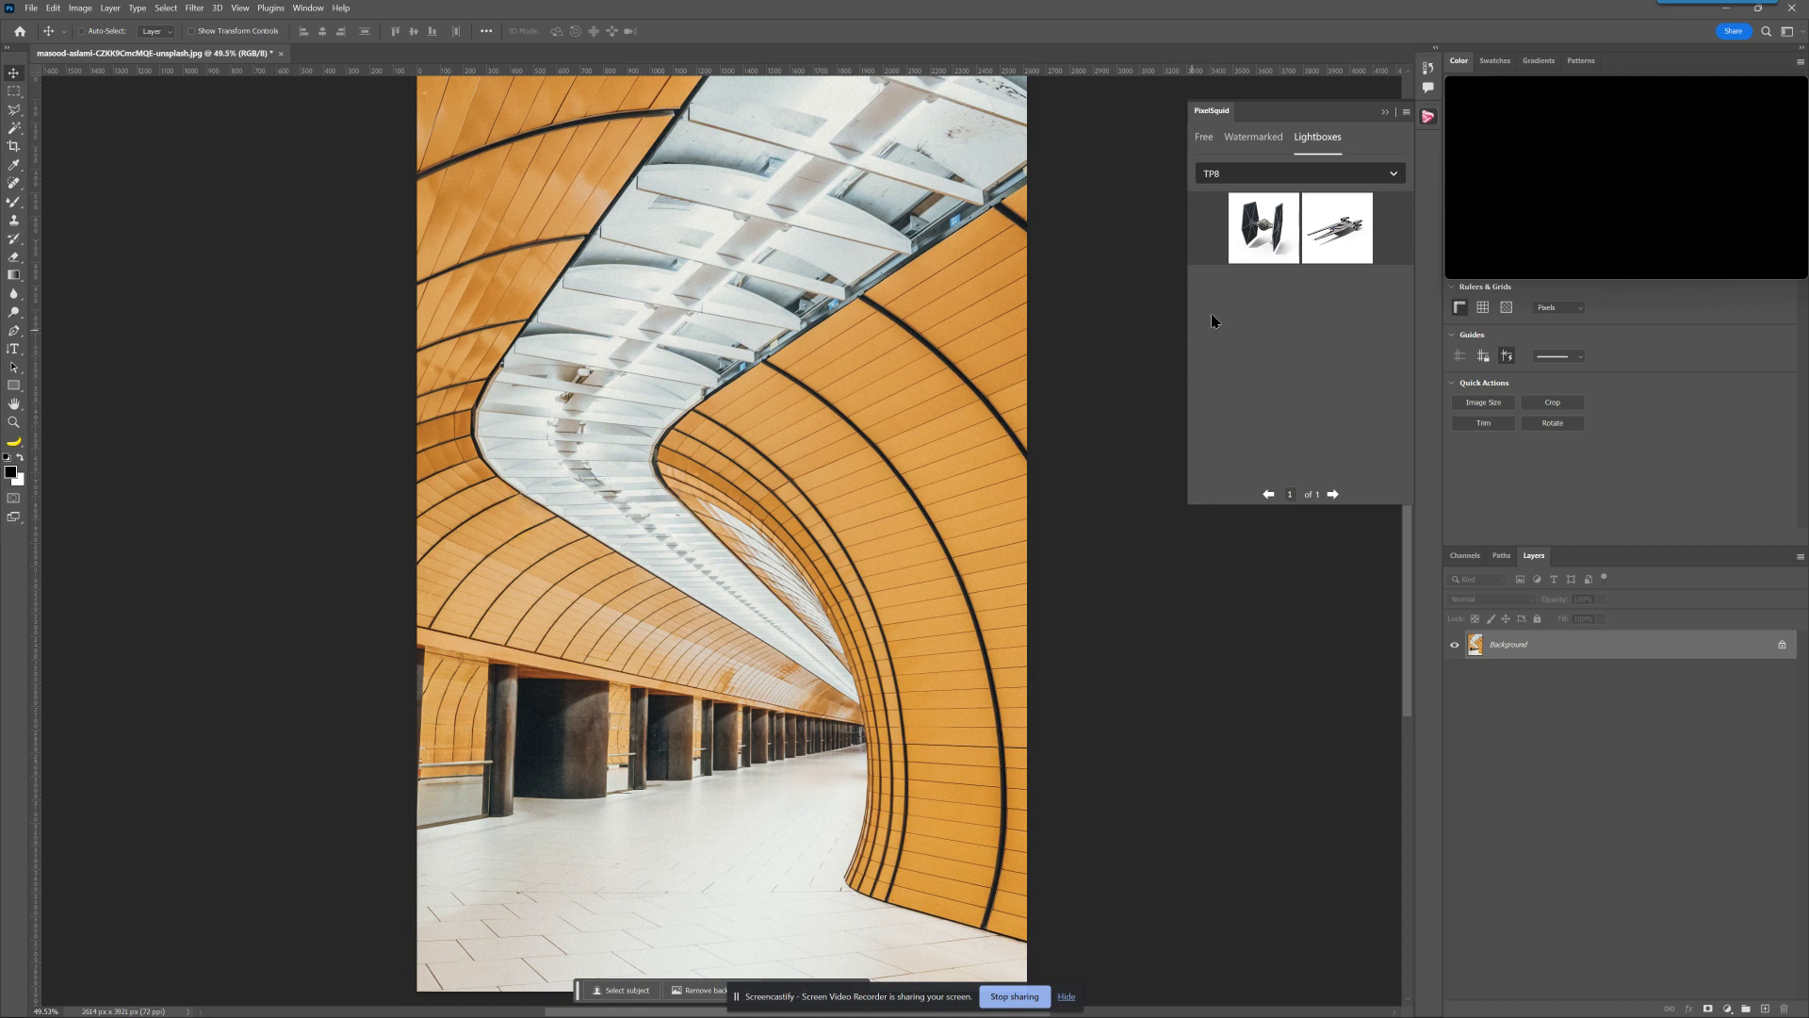
click(1339, 242)
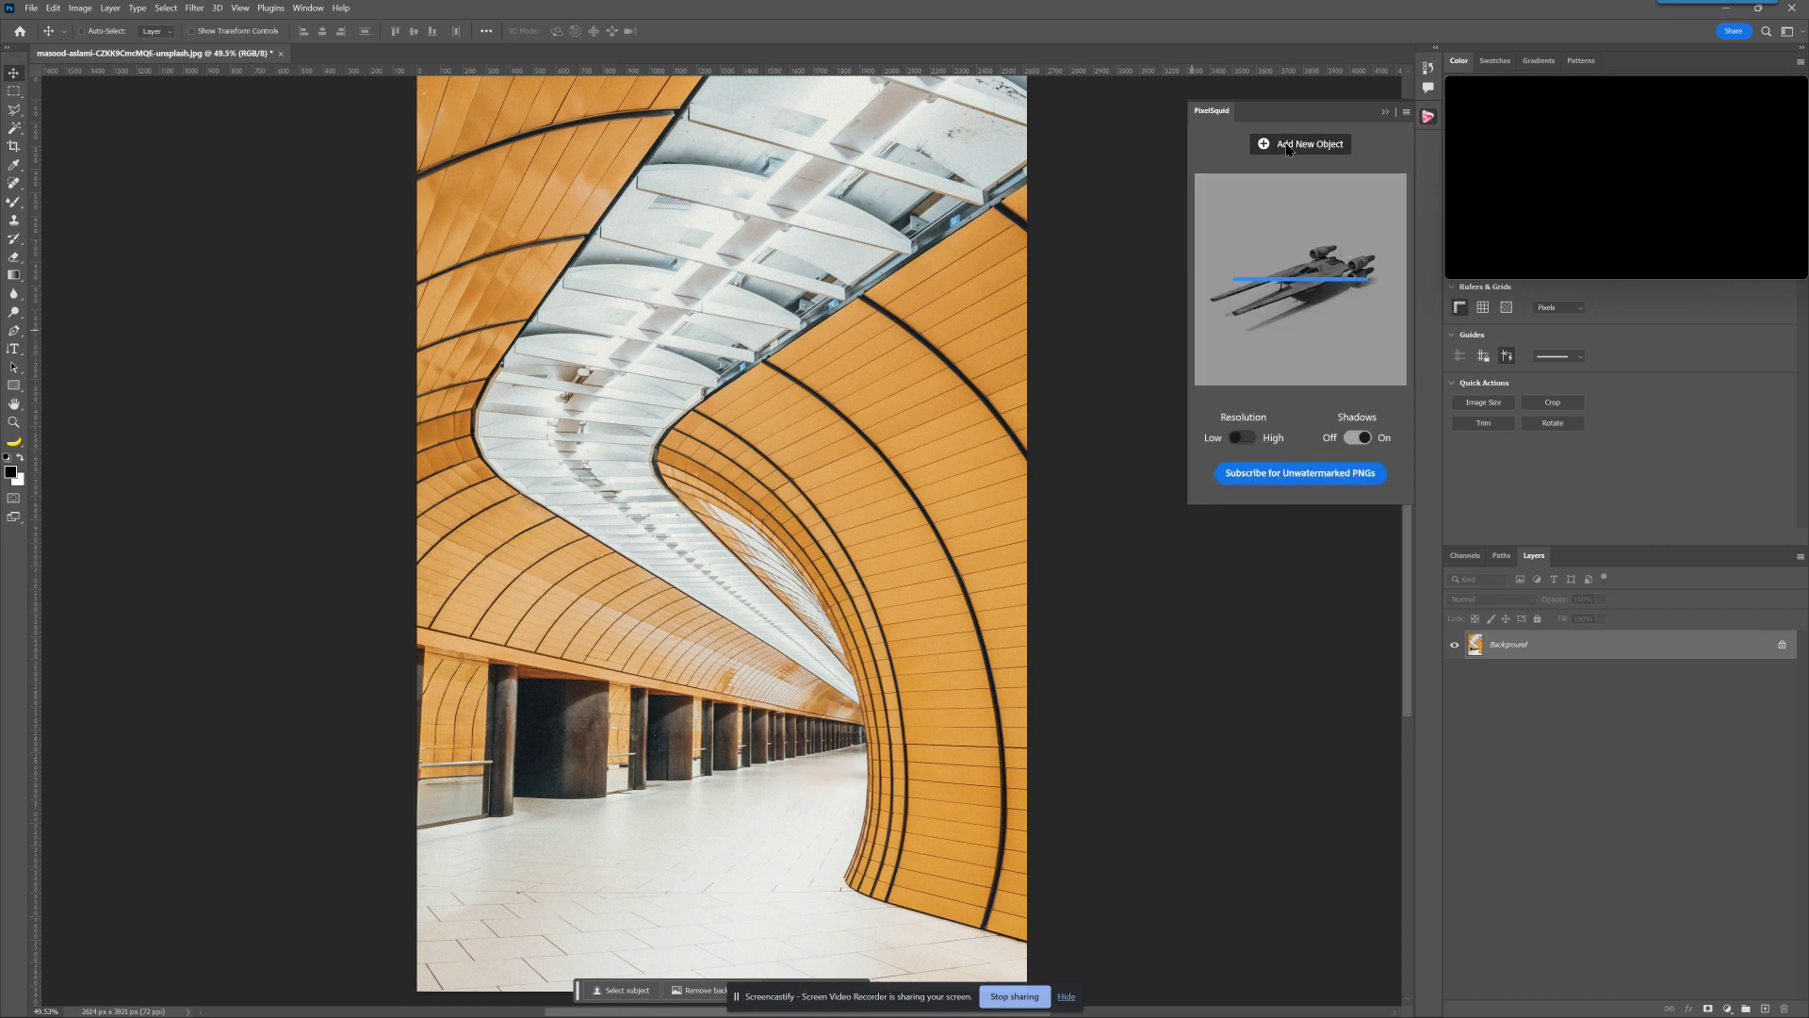
click(1291, 298)
Step: Add the AT-ACT Walker from PixelSquid's free objects to the photo, using Embed Smart Object
click(1292, 143)
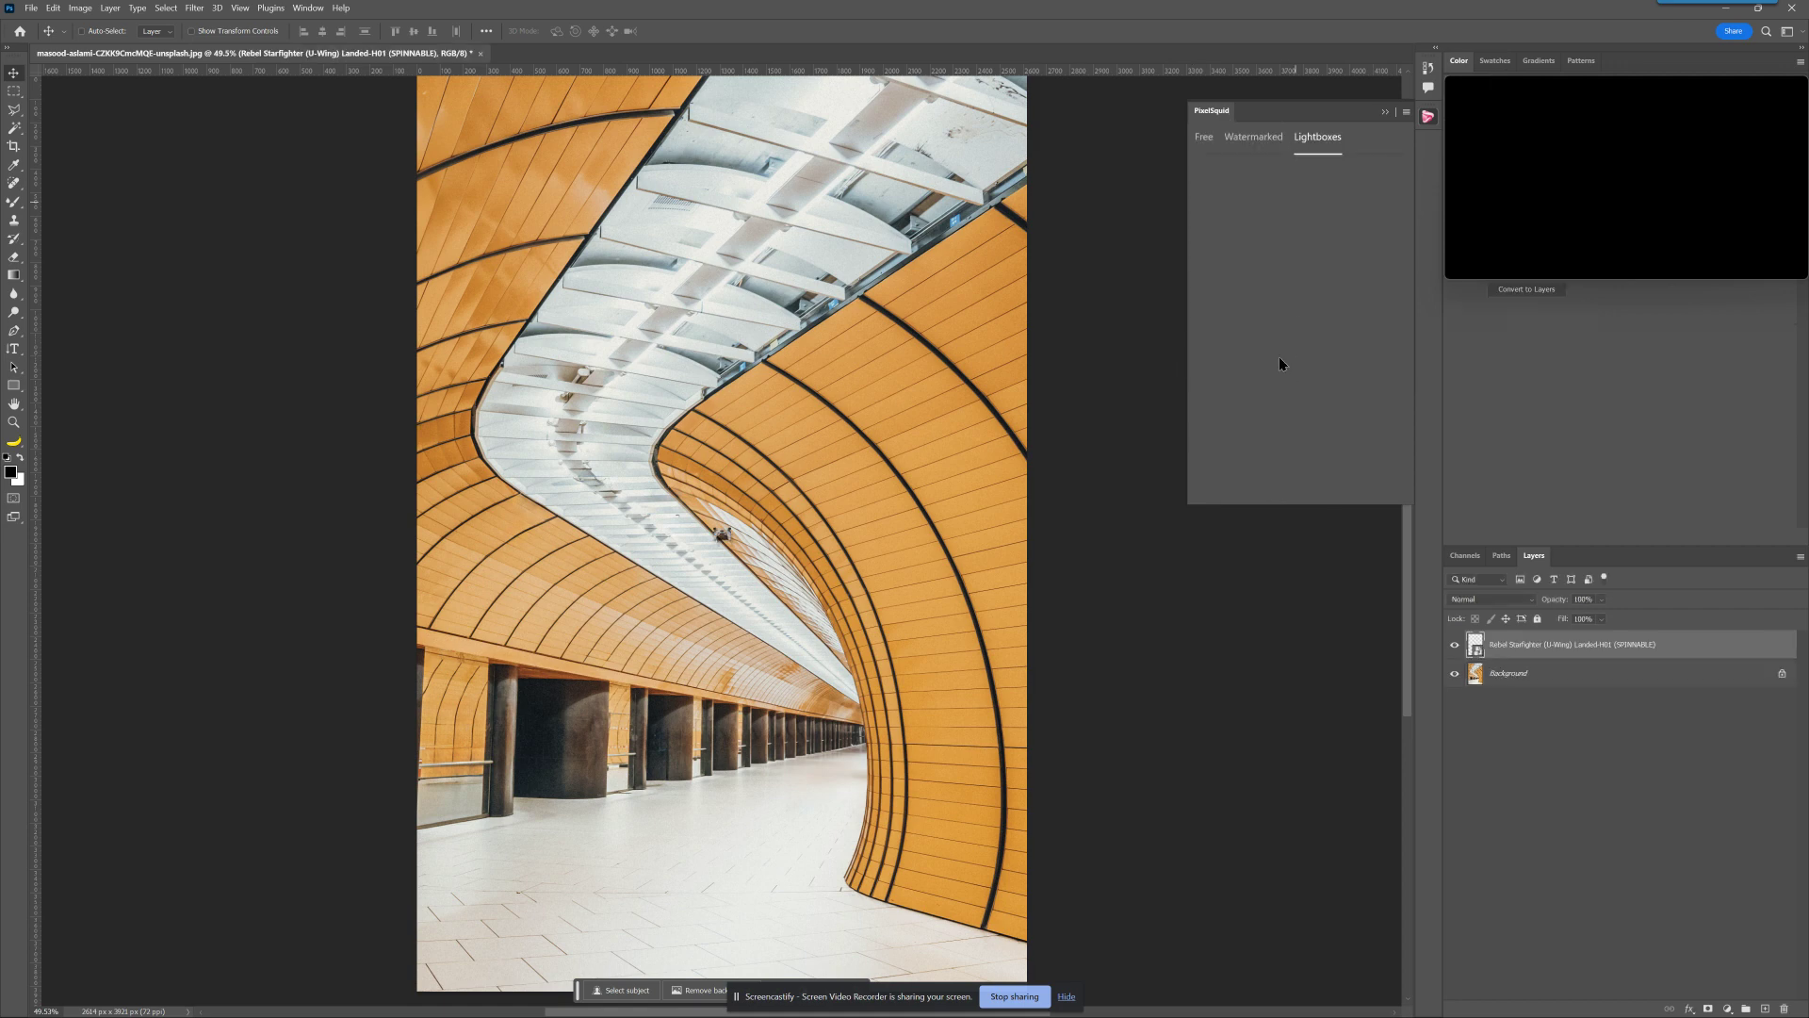
click(1204, 137)
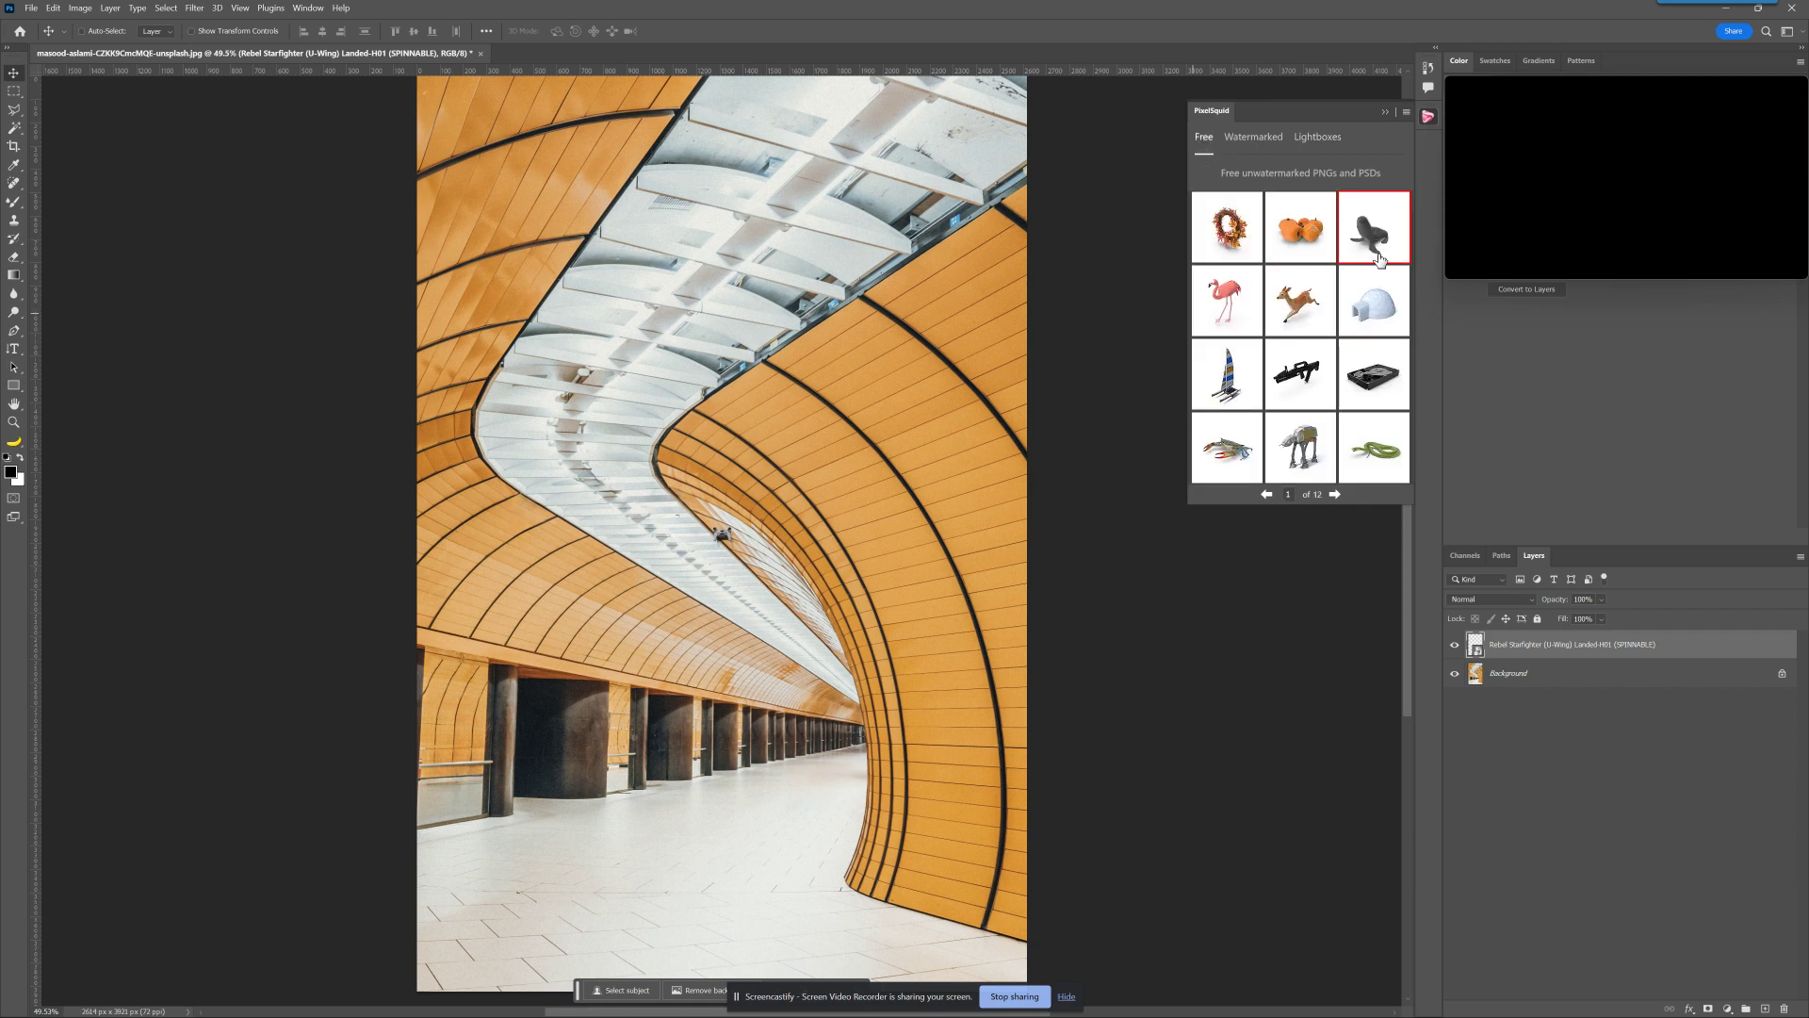
click(1301, 450)
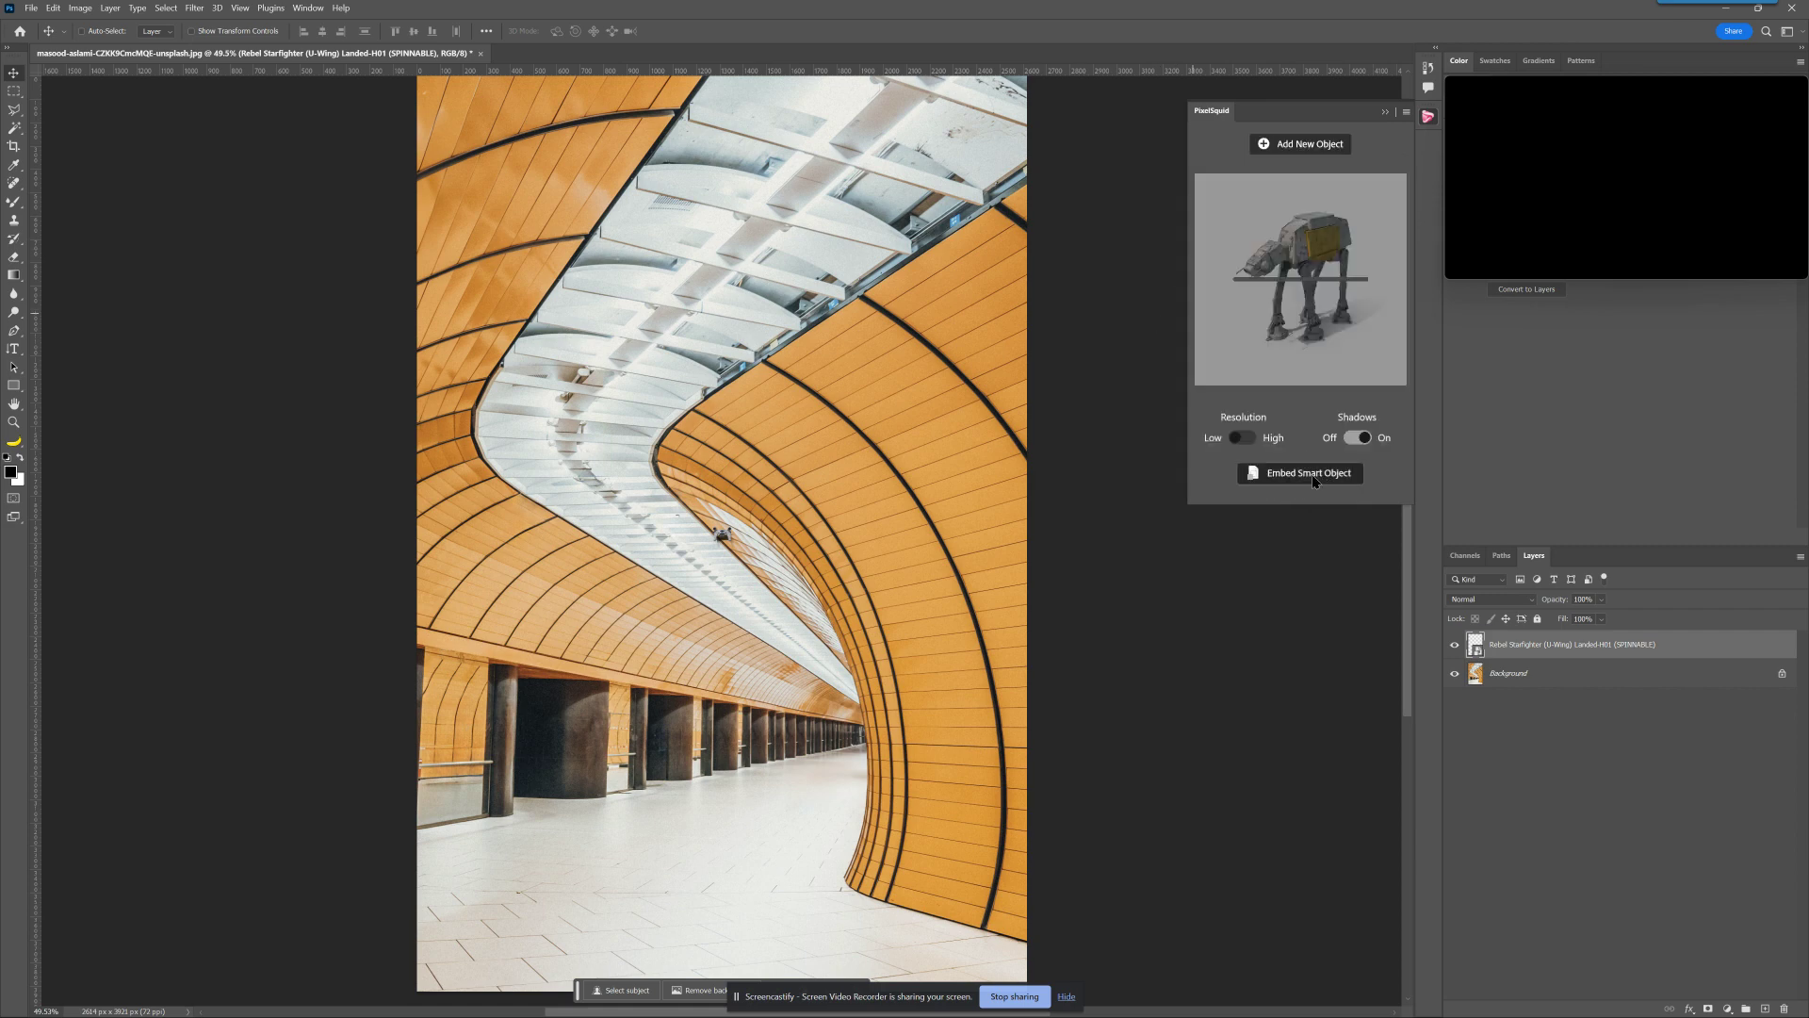
click(1305, 476)
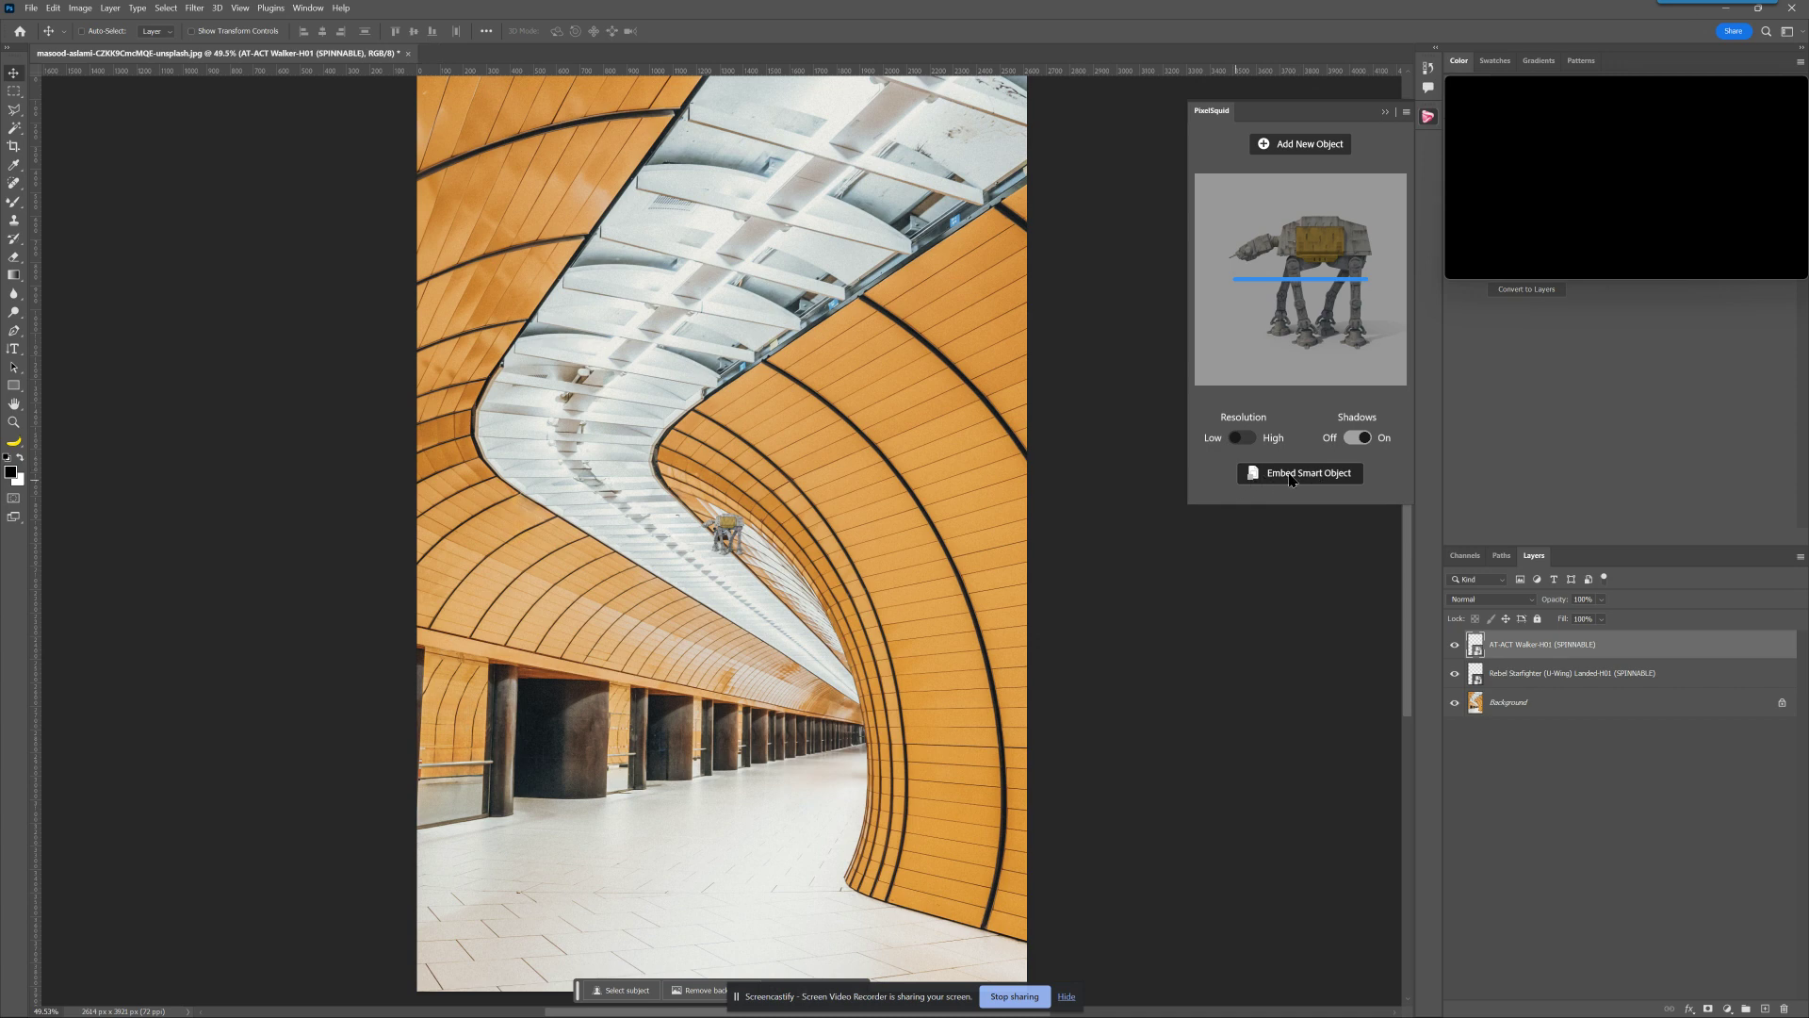
Step: Place the AT-ACT Walker on the tunnel floor beside the dark doorways and scale it to about 868%
drag(727, 541, 633, 864)
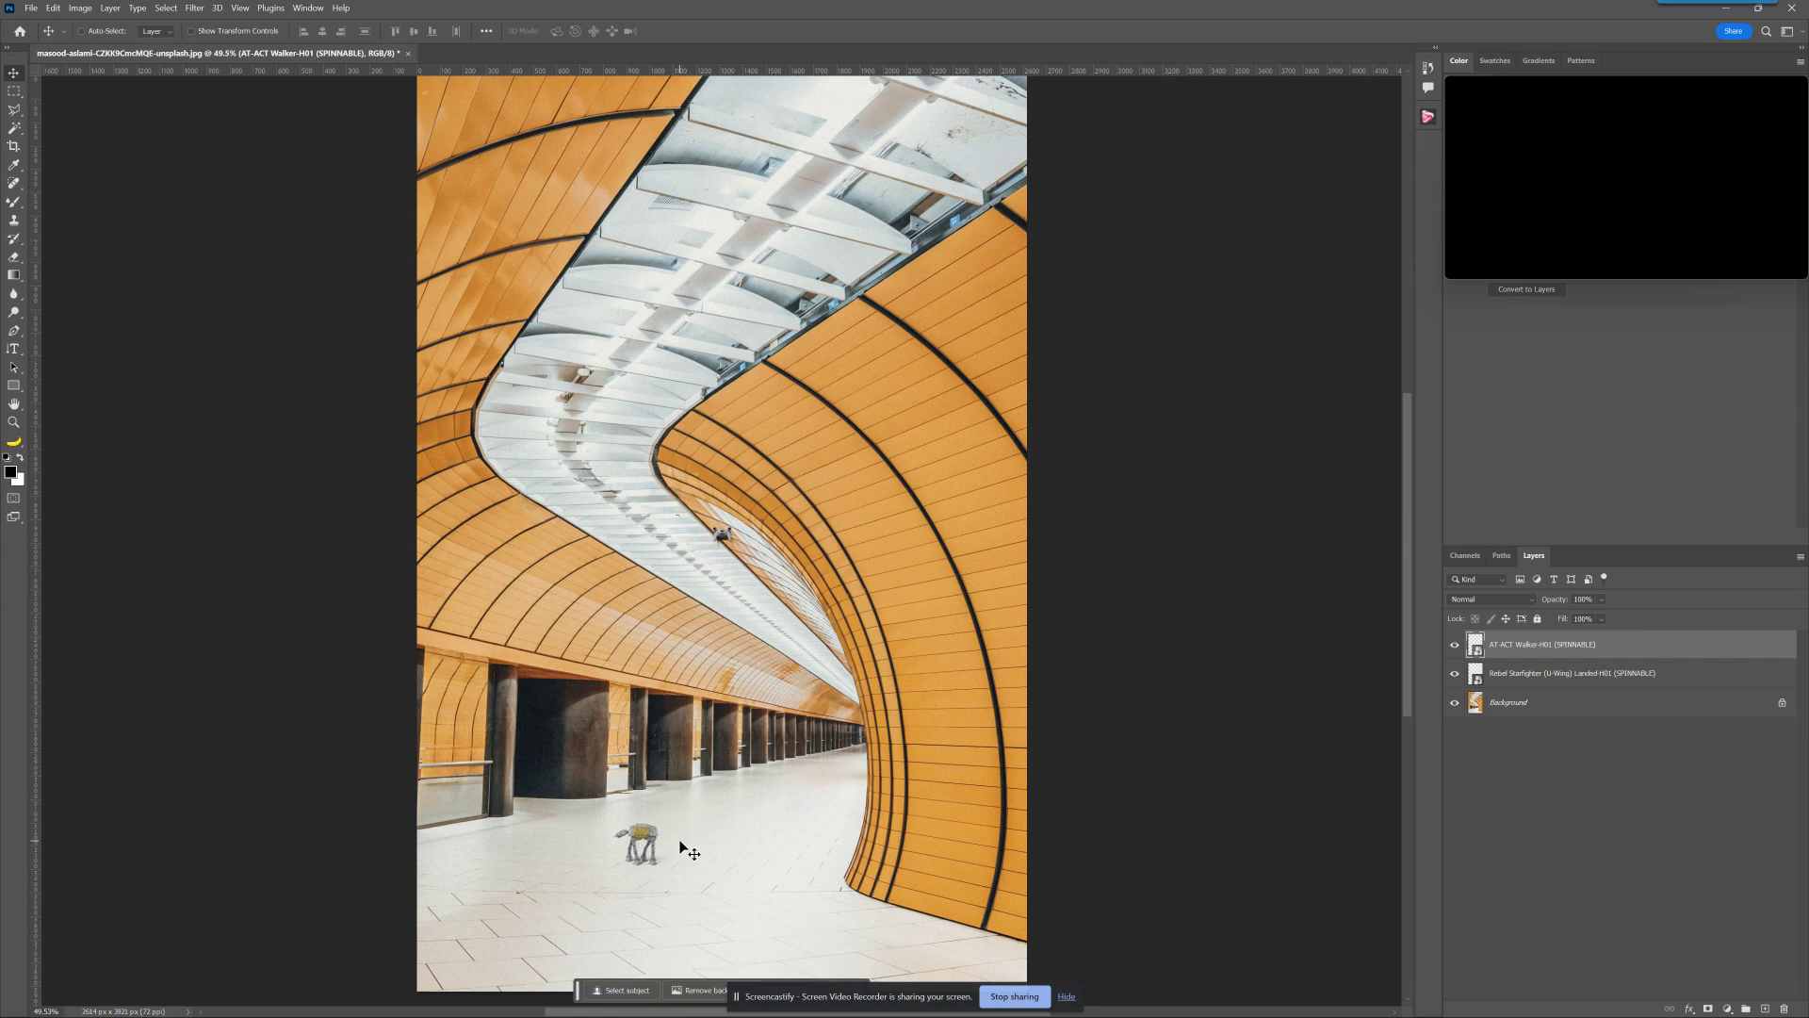
key(ctrl)
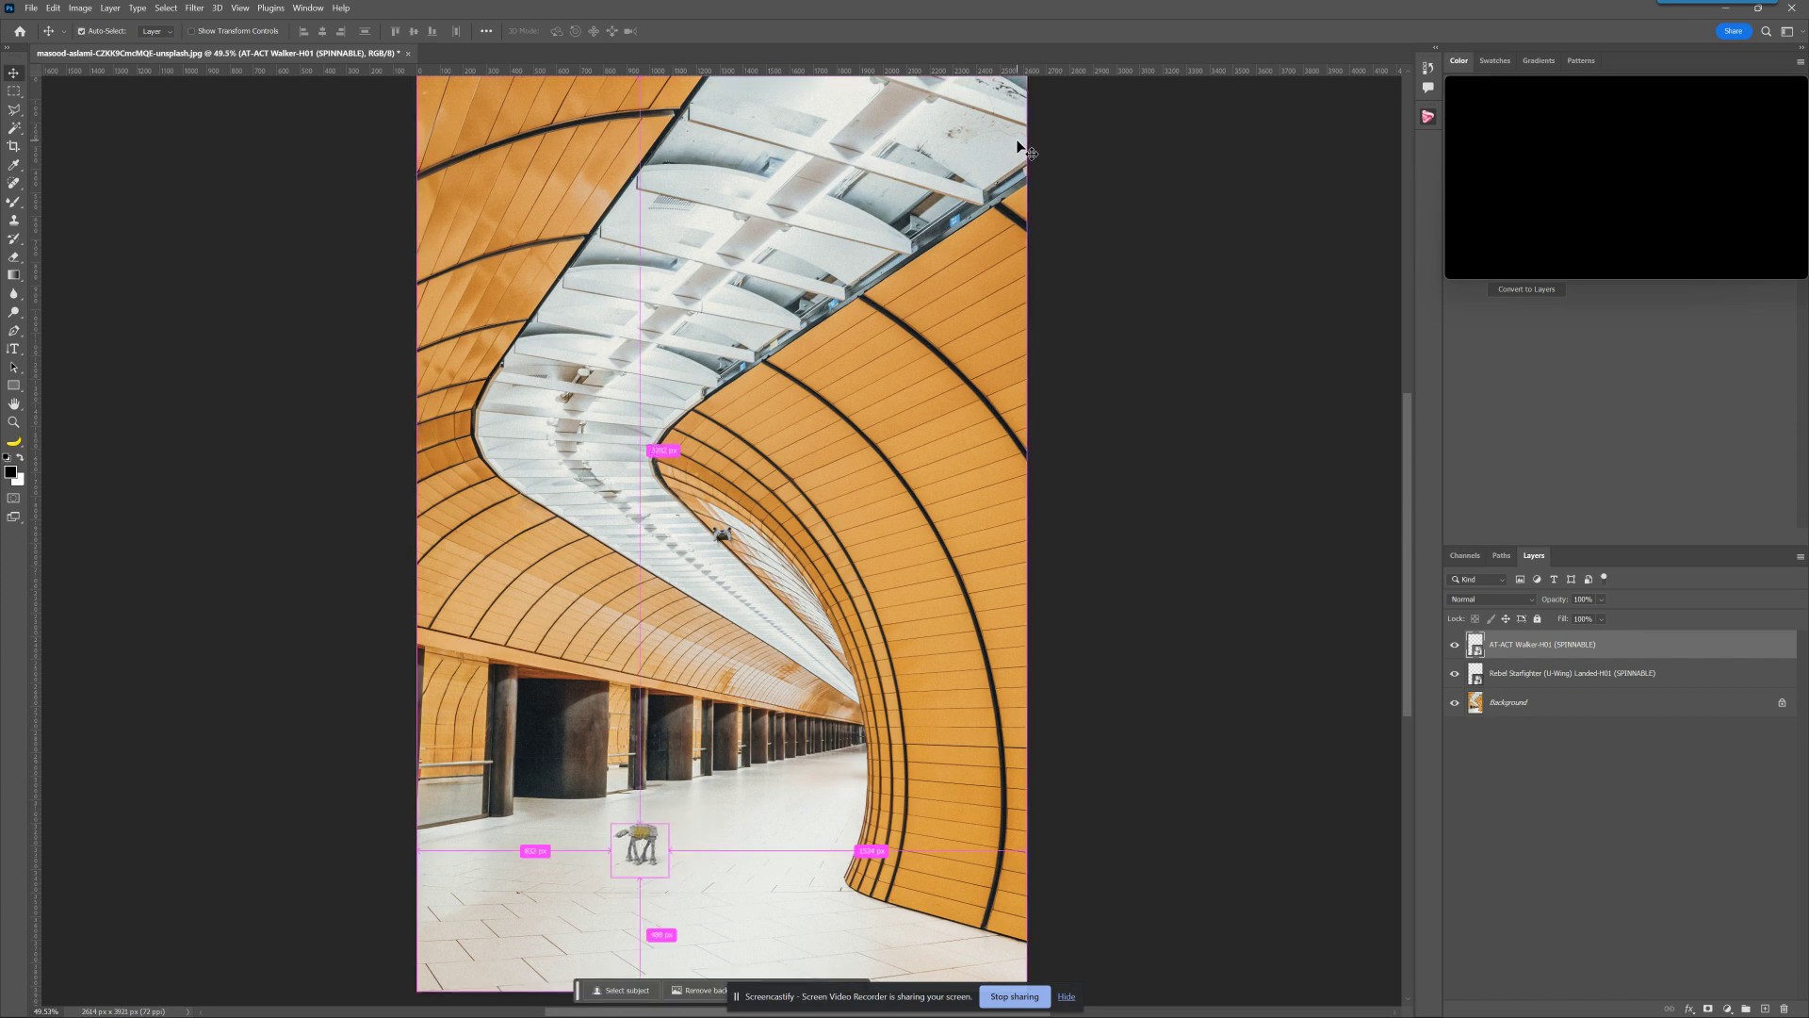
key(ctrl+t)
drag(668, 810, 907, 589)
drag(765, 733, 620, 746)
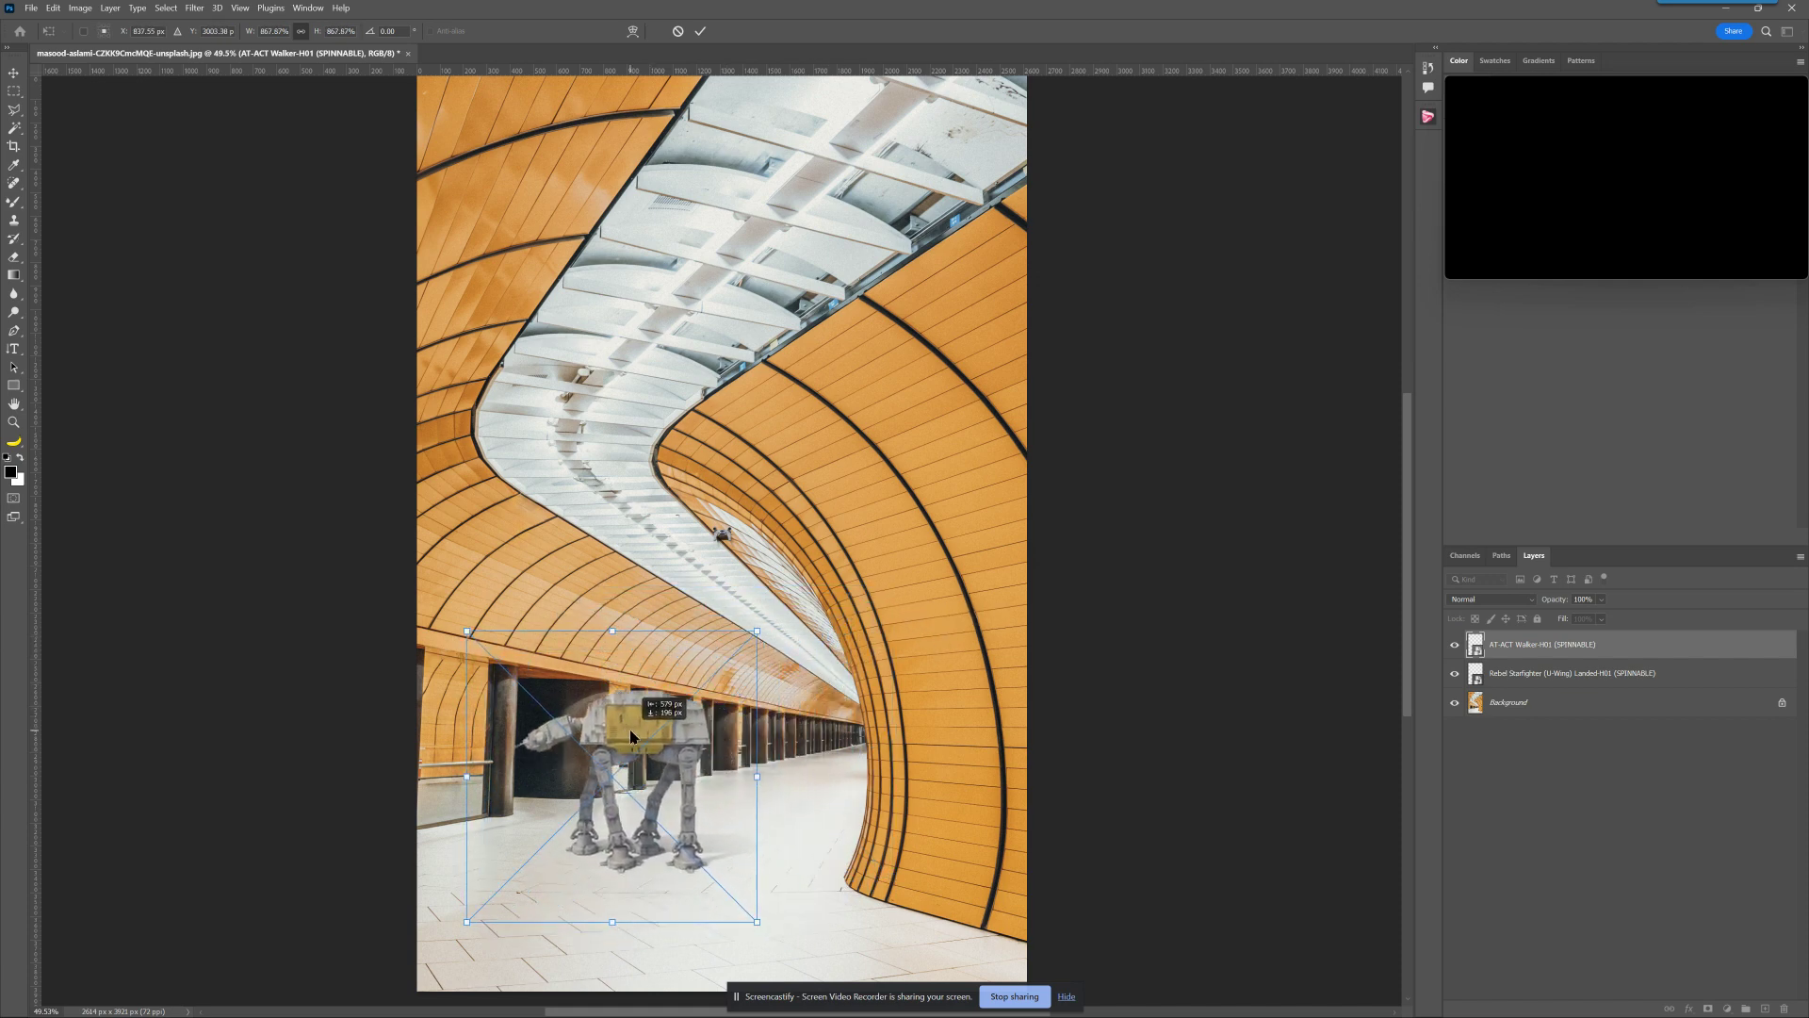
key(Return)
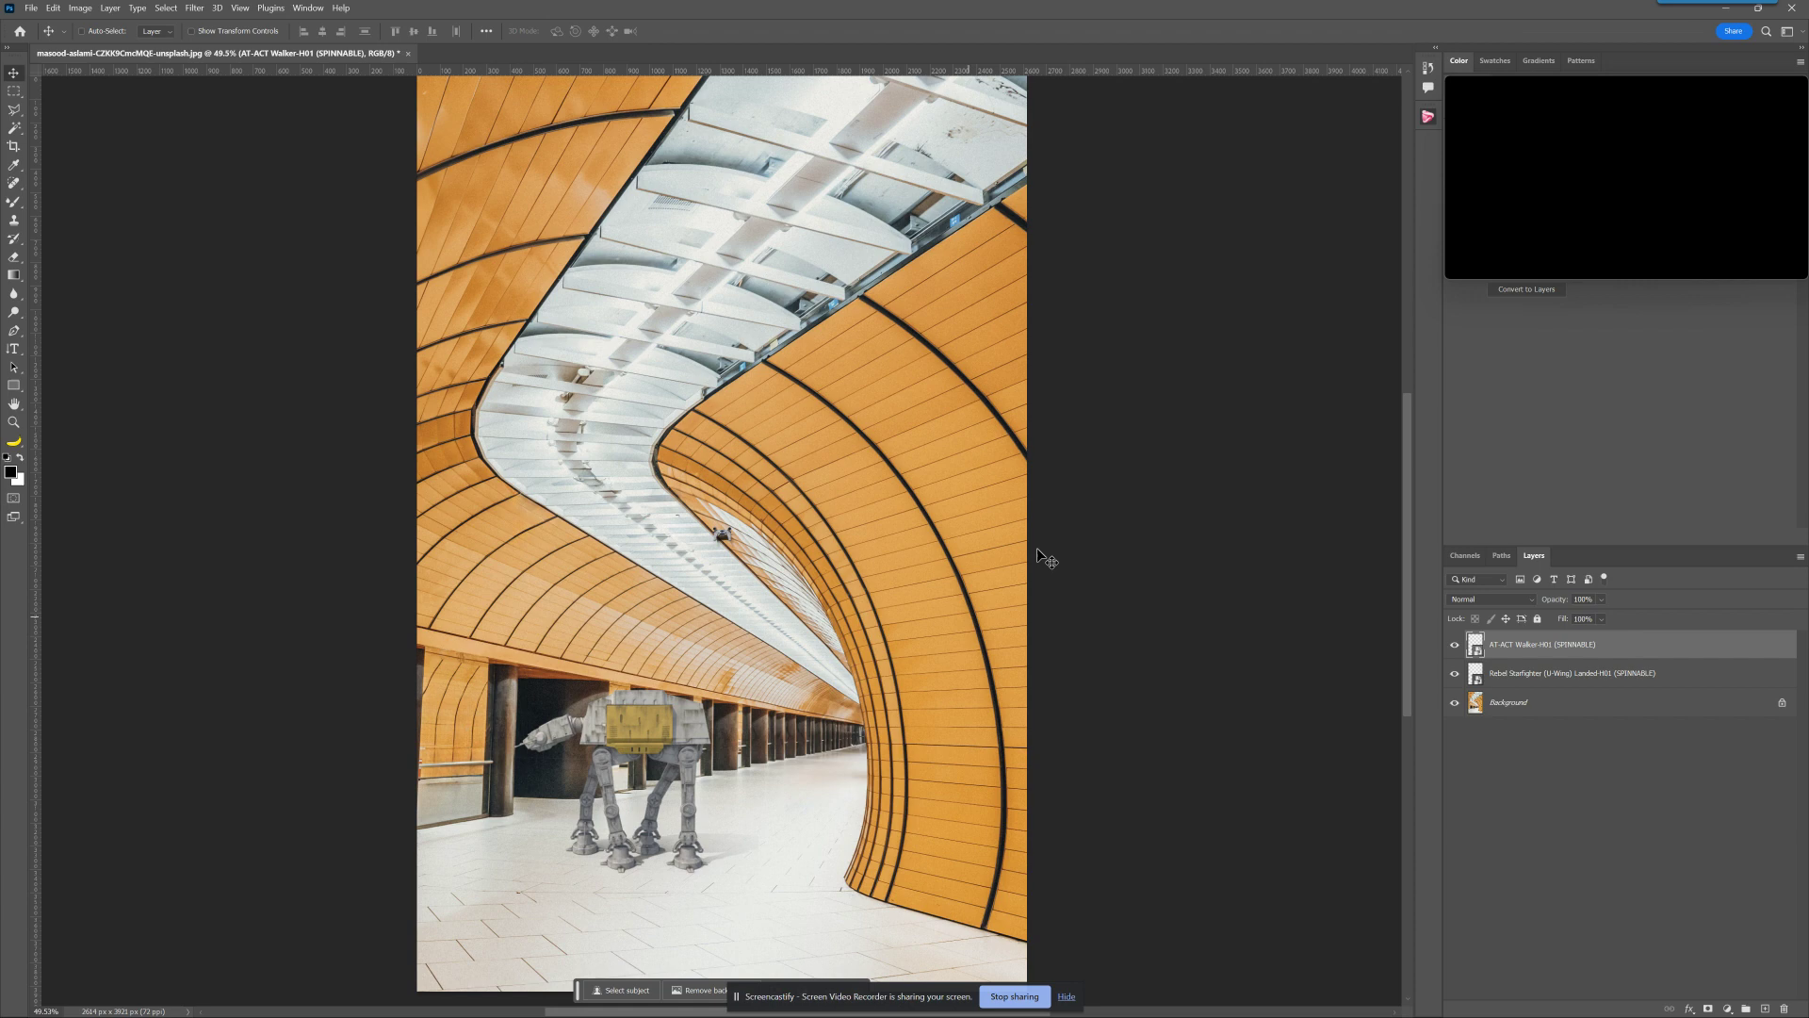
Step: Spin the AT-ACT Walker to a three-quarter front view seen from a low angle and embed it as a smart object
click(1428, 118)
drag(1380, 346, 1325, 263)
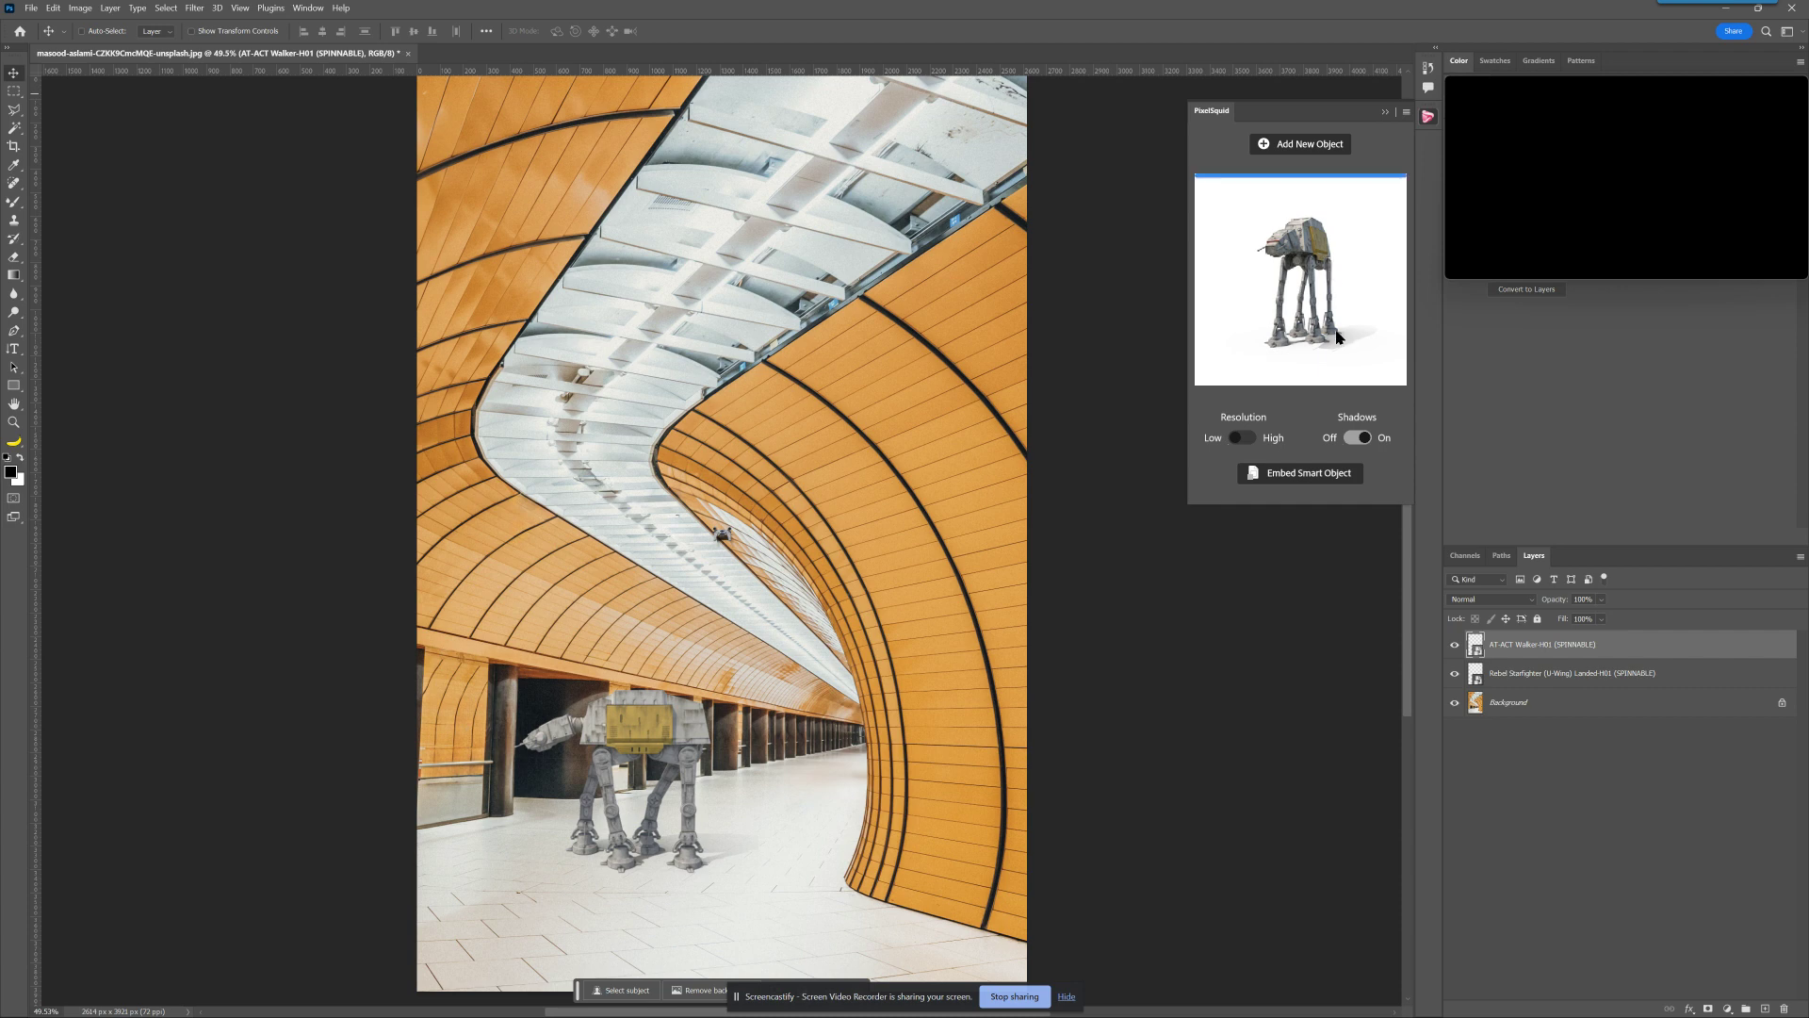
click(1287, 481)
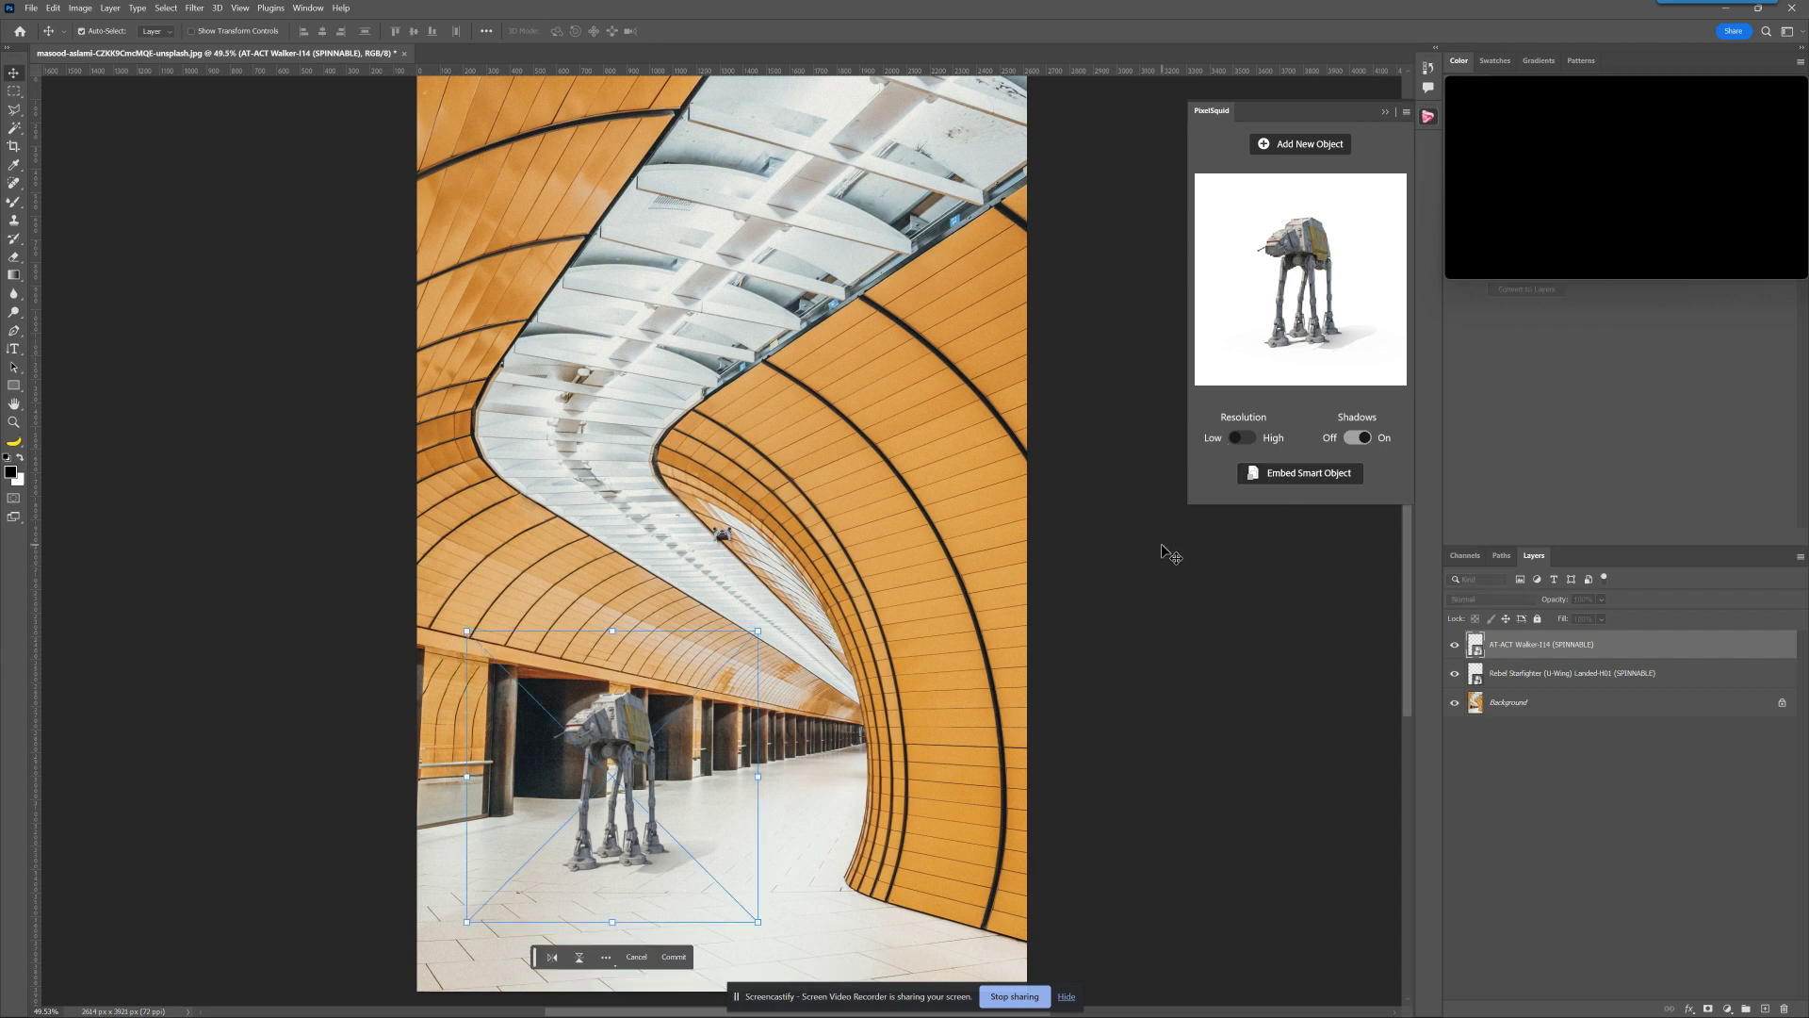
Step: Enlarge the AT-ACT Walker to about 1165% and reposition it on the tunnel floor in front of the doorways
drag(757, 631, 874, 660)
drag(683, 801, 633, 826)
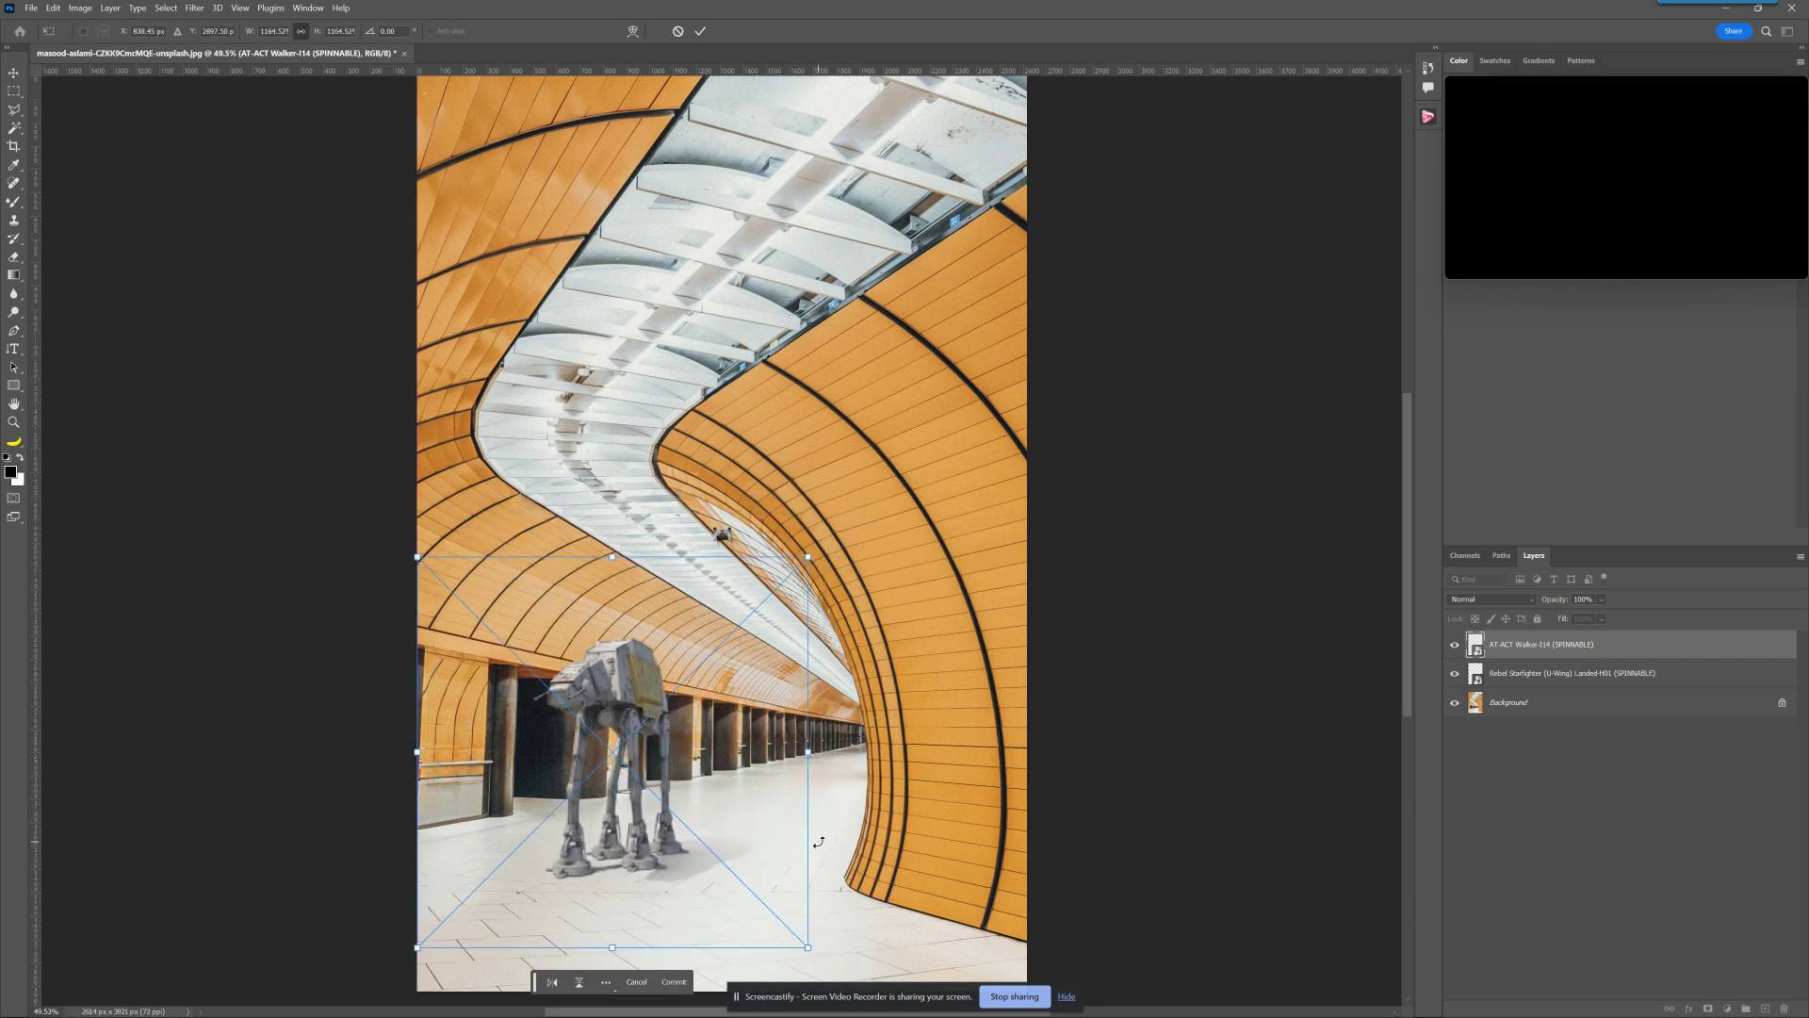
key(Return)
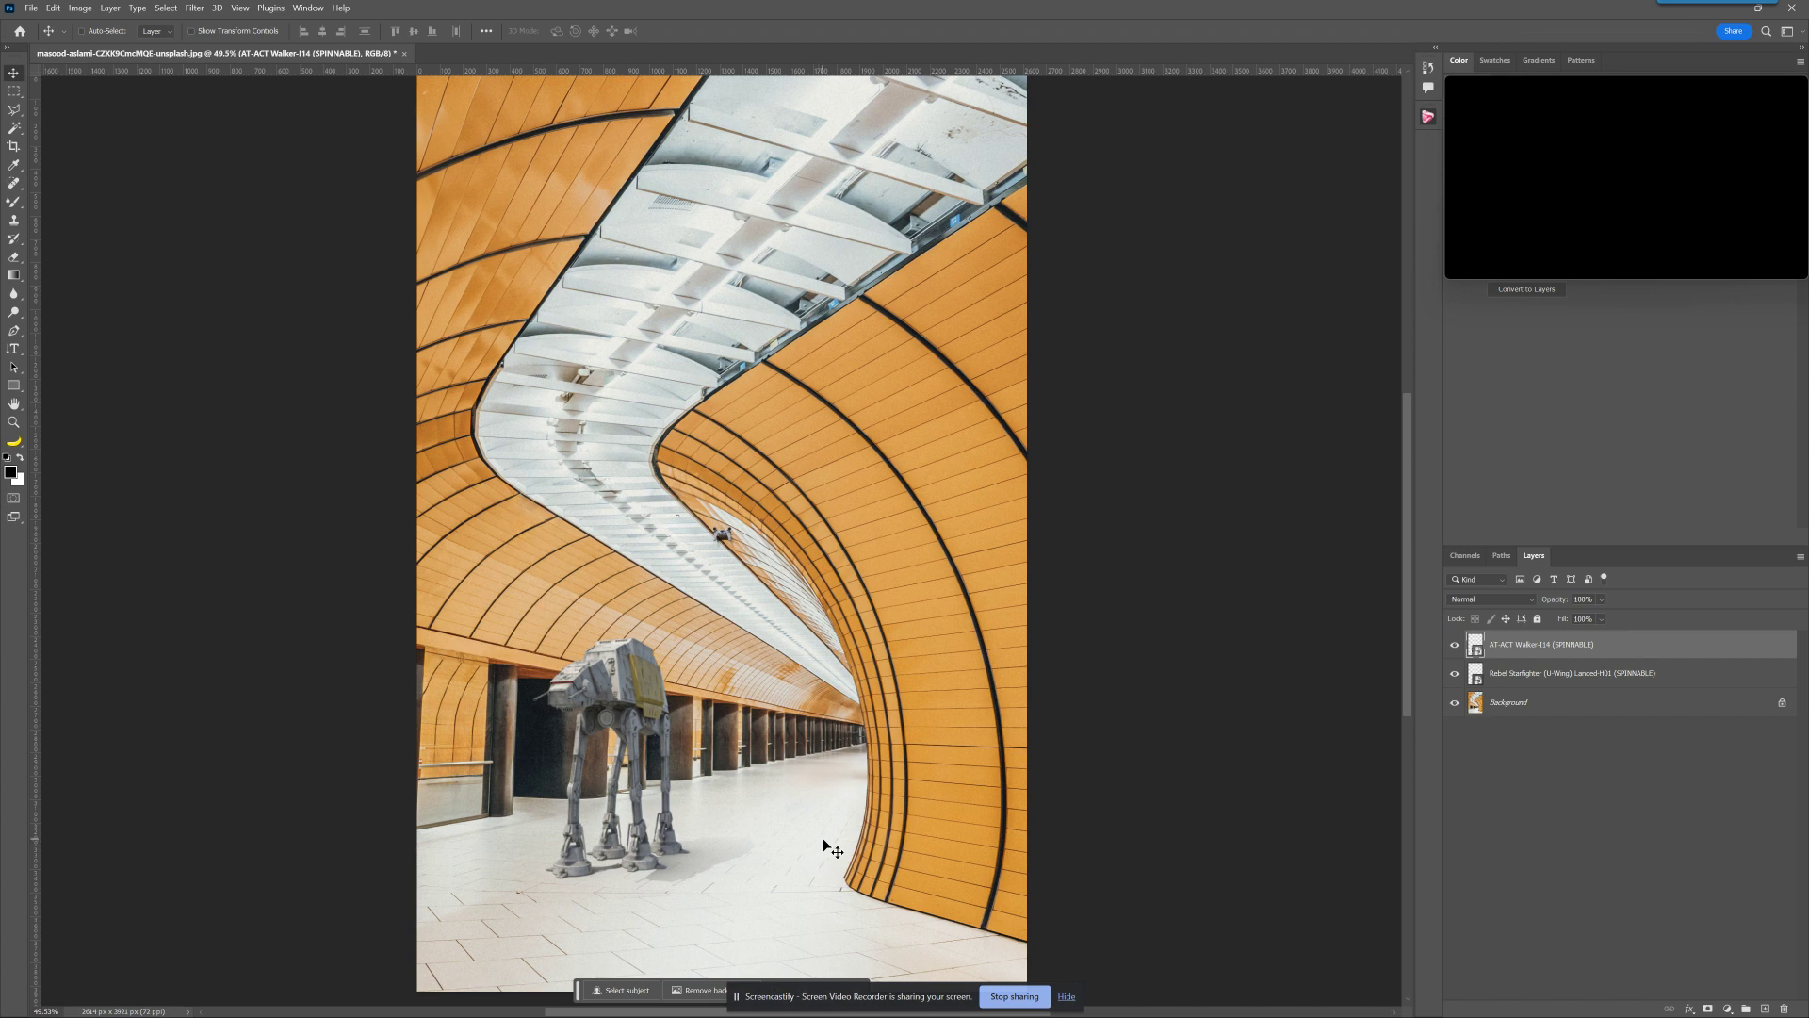
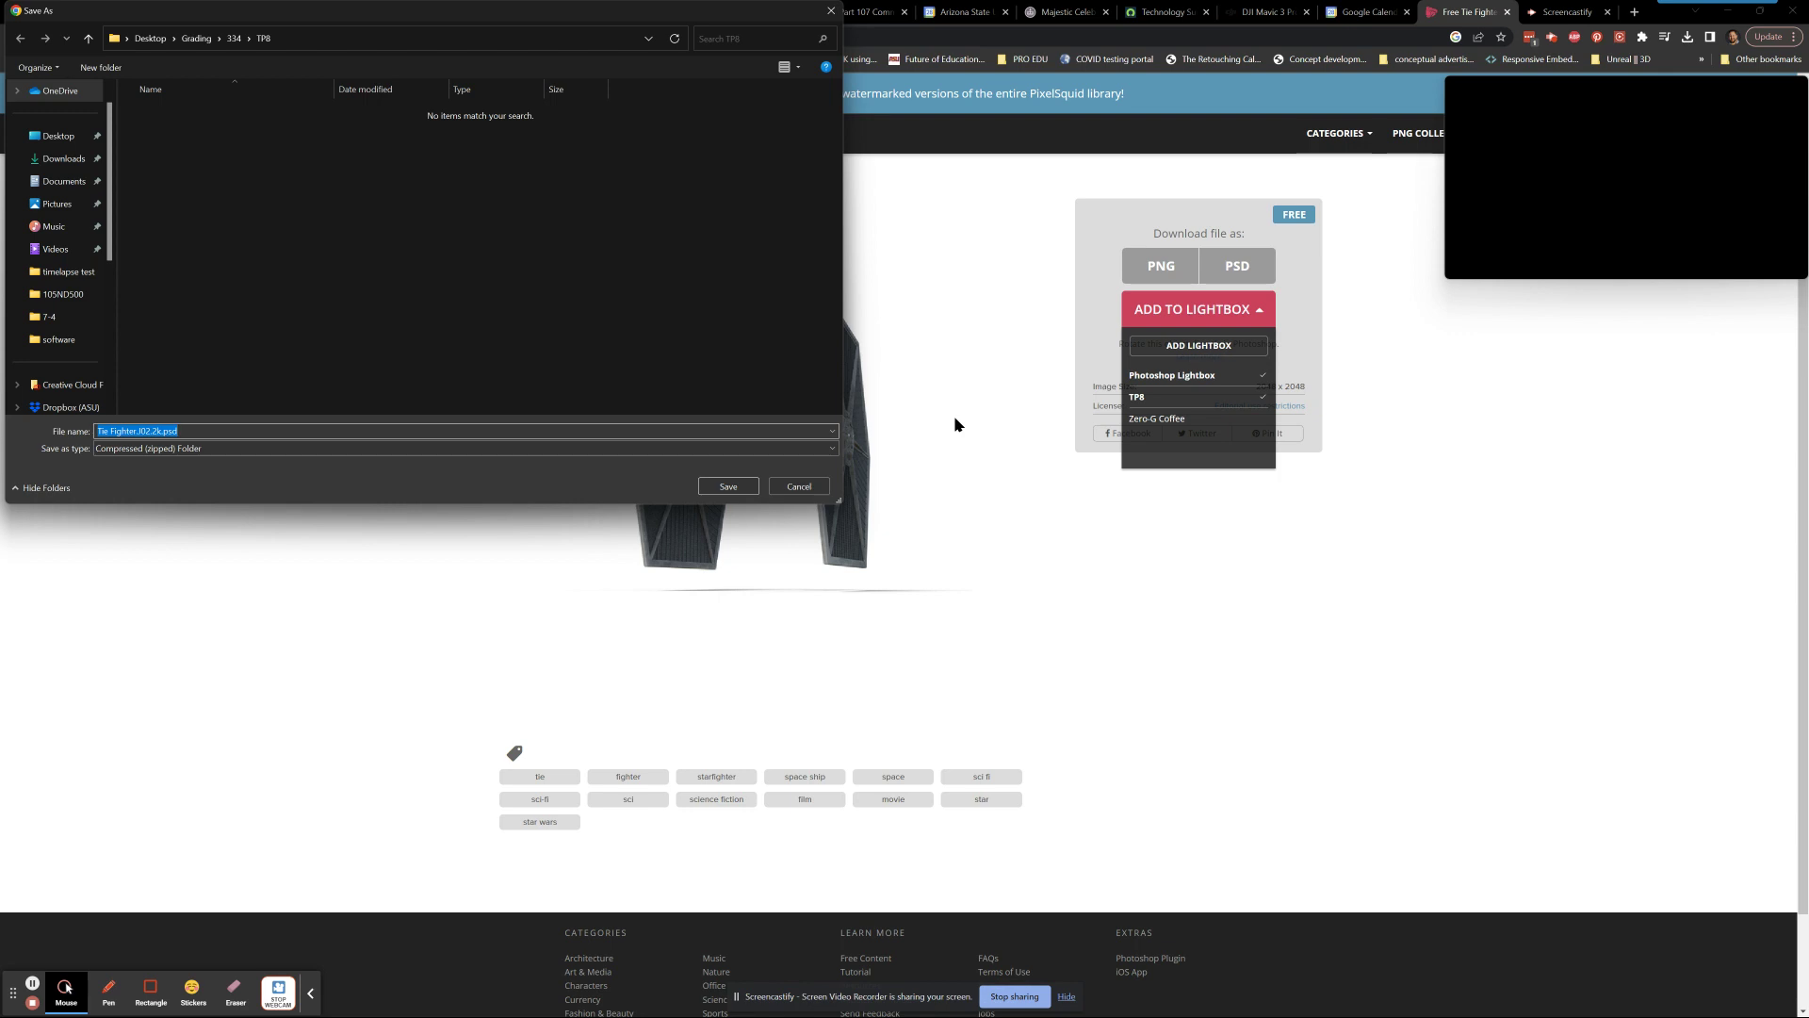
Step: Save the Tie Fighter PSD download in the TP8 folder and place it in the tunnel photo in Photoshop
click(728, 486)
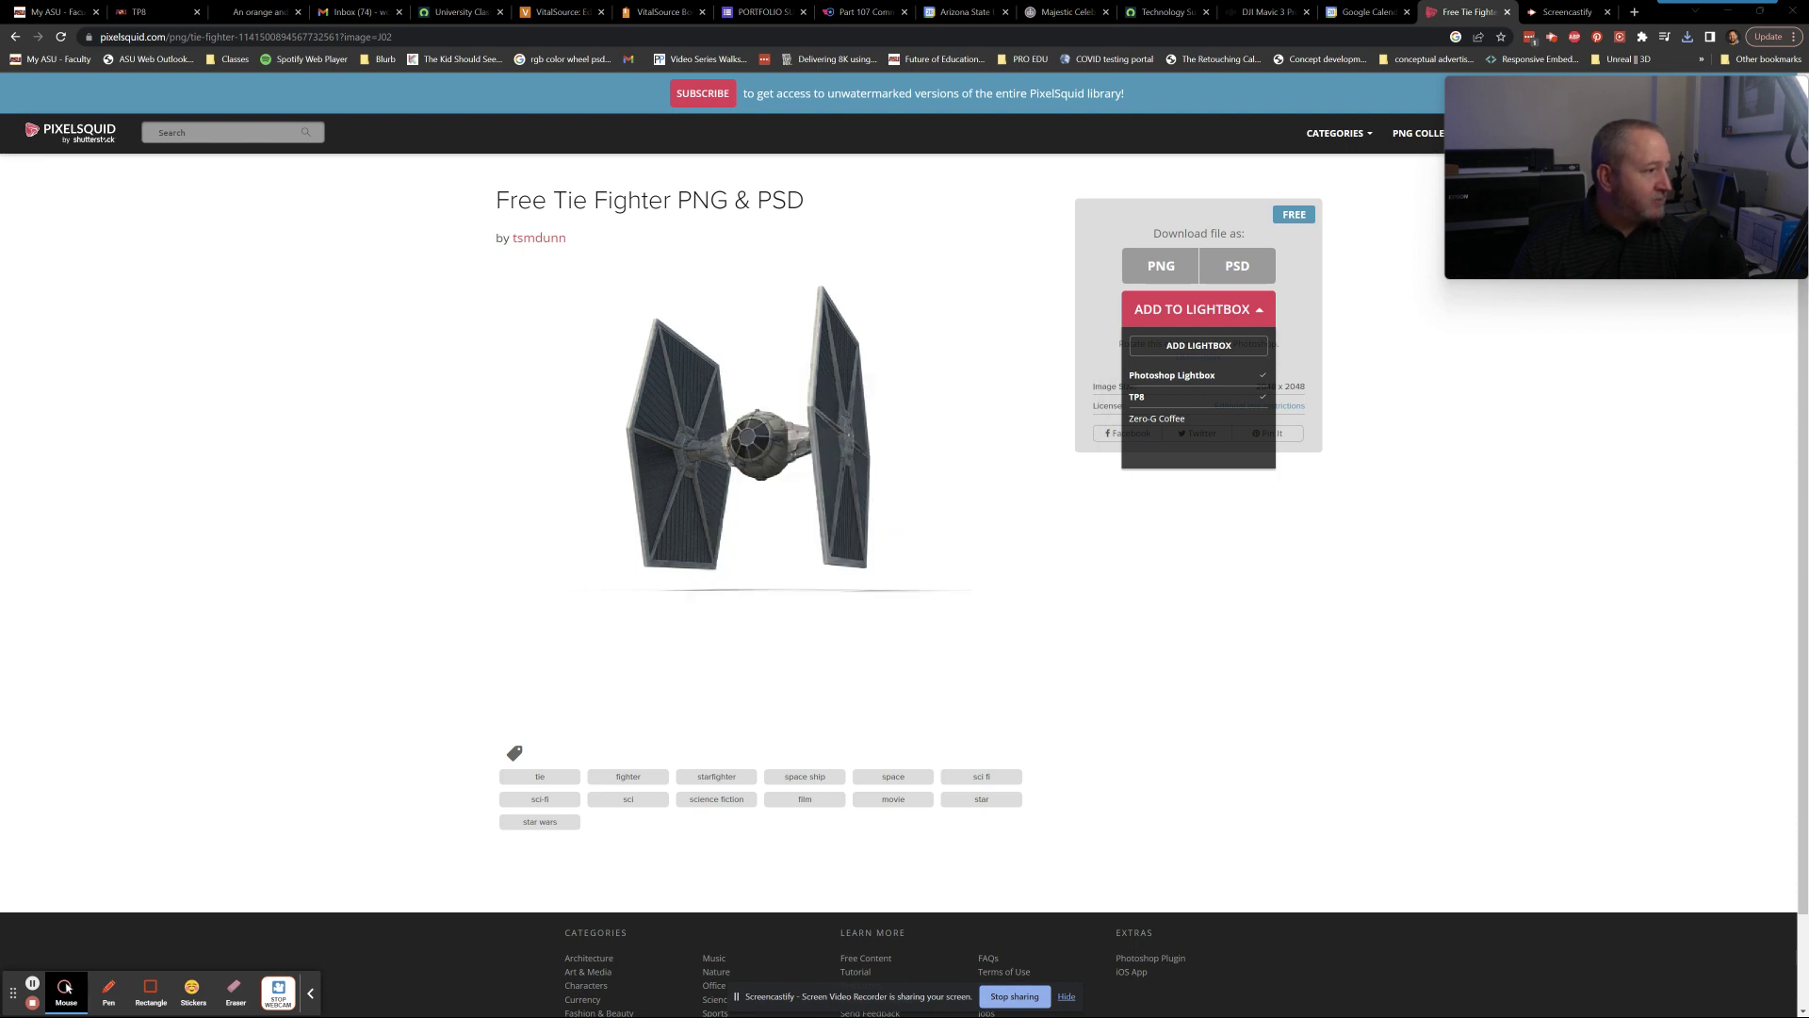
drag(2, 508, 713, 650)
key(alt+Tab)
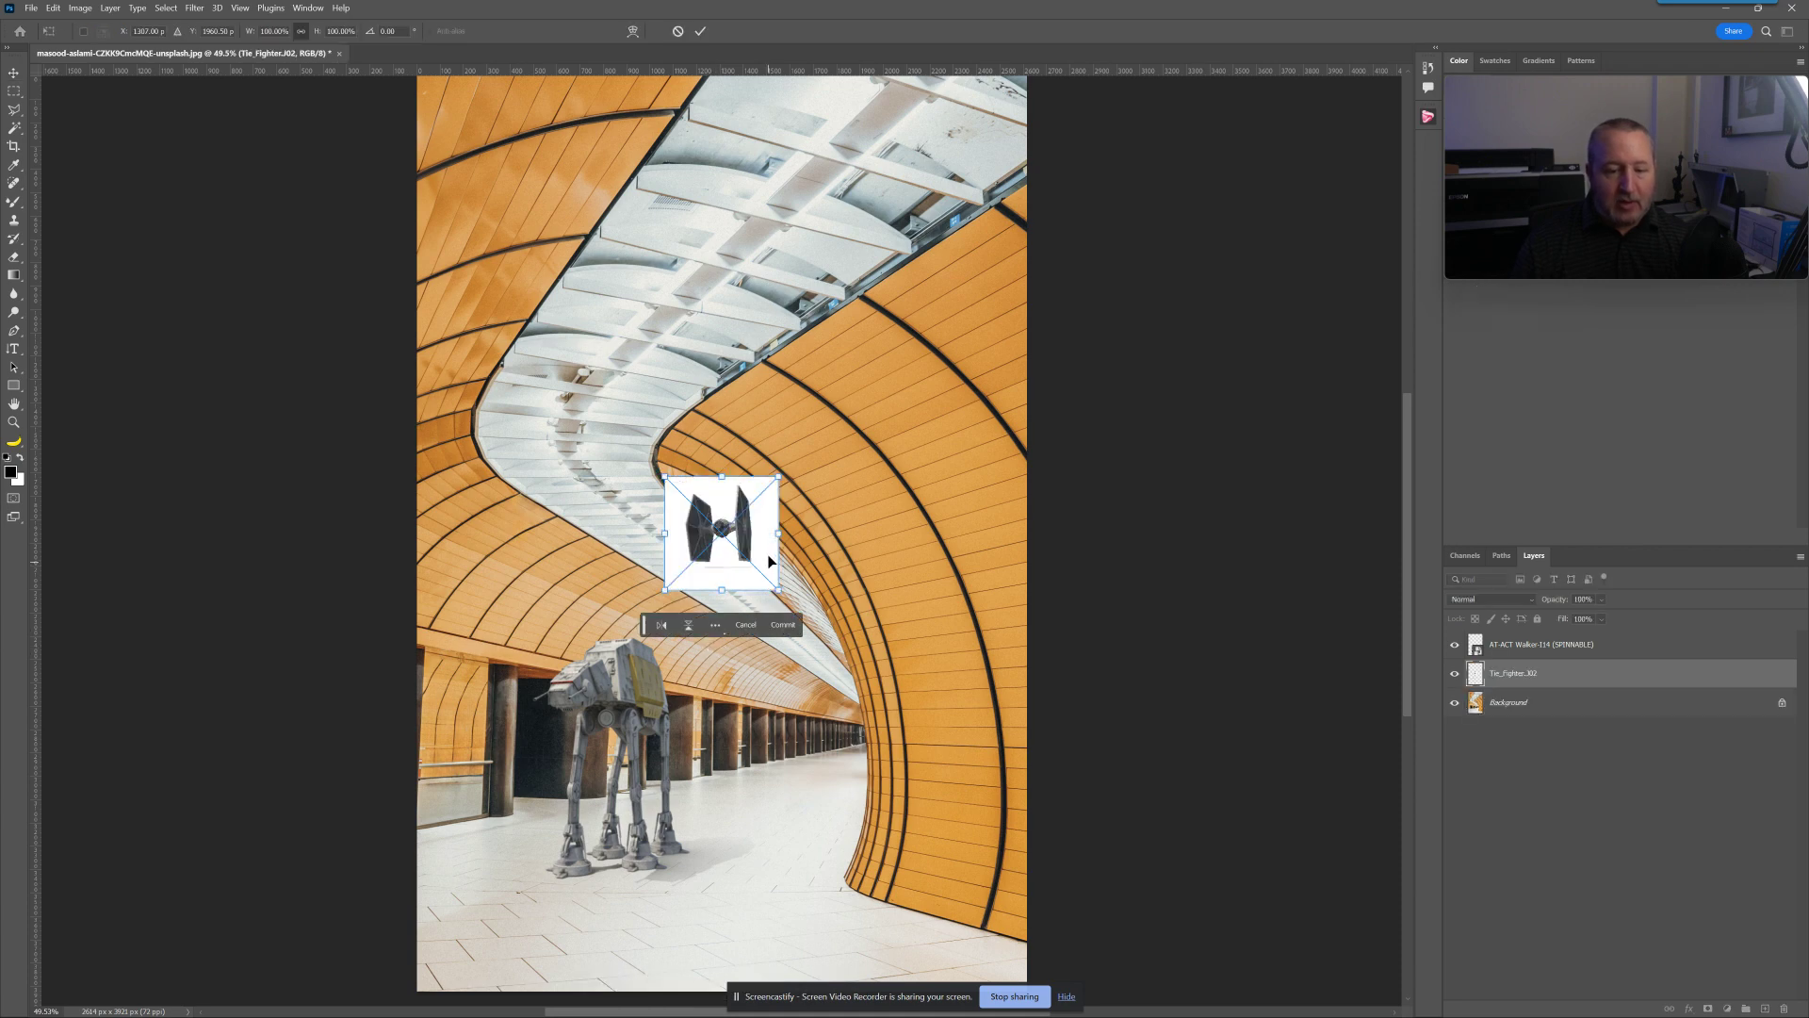
Step: Enlarge the placed Tie Fighter and position it over the tunnel's dark doorways and floor
drag(778, 590, 972, 945)
drag(876, 781, 641, 798)
key(Return)
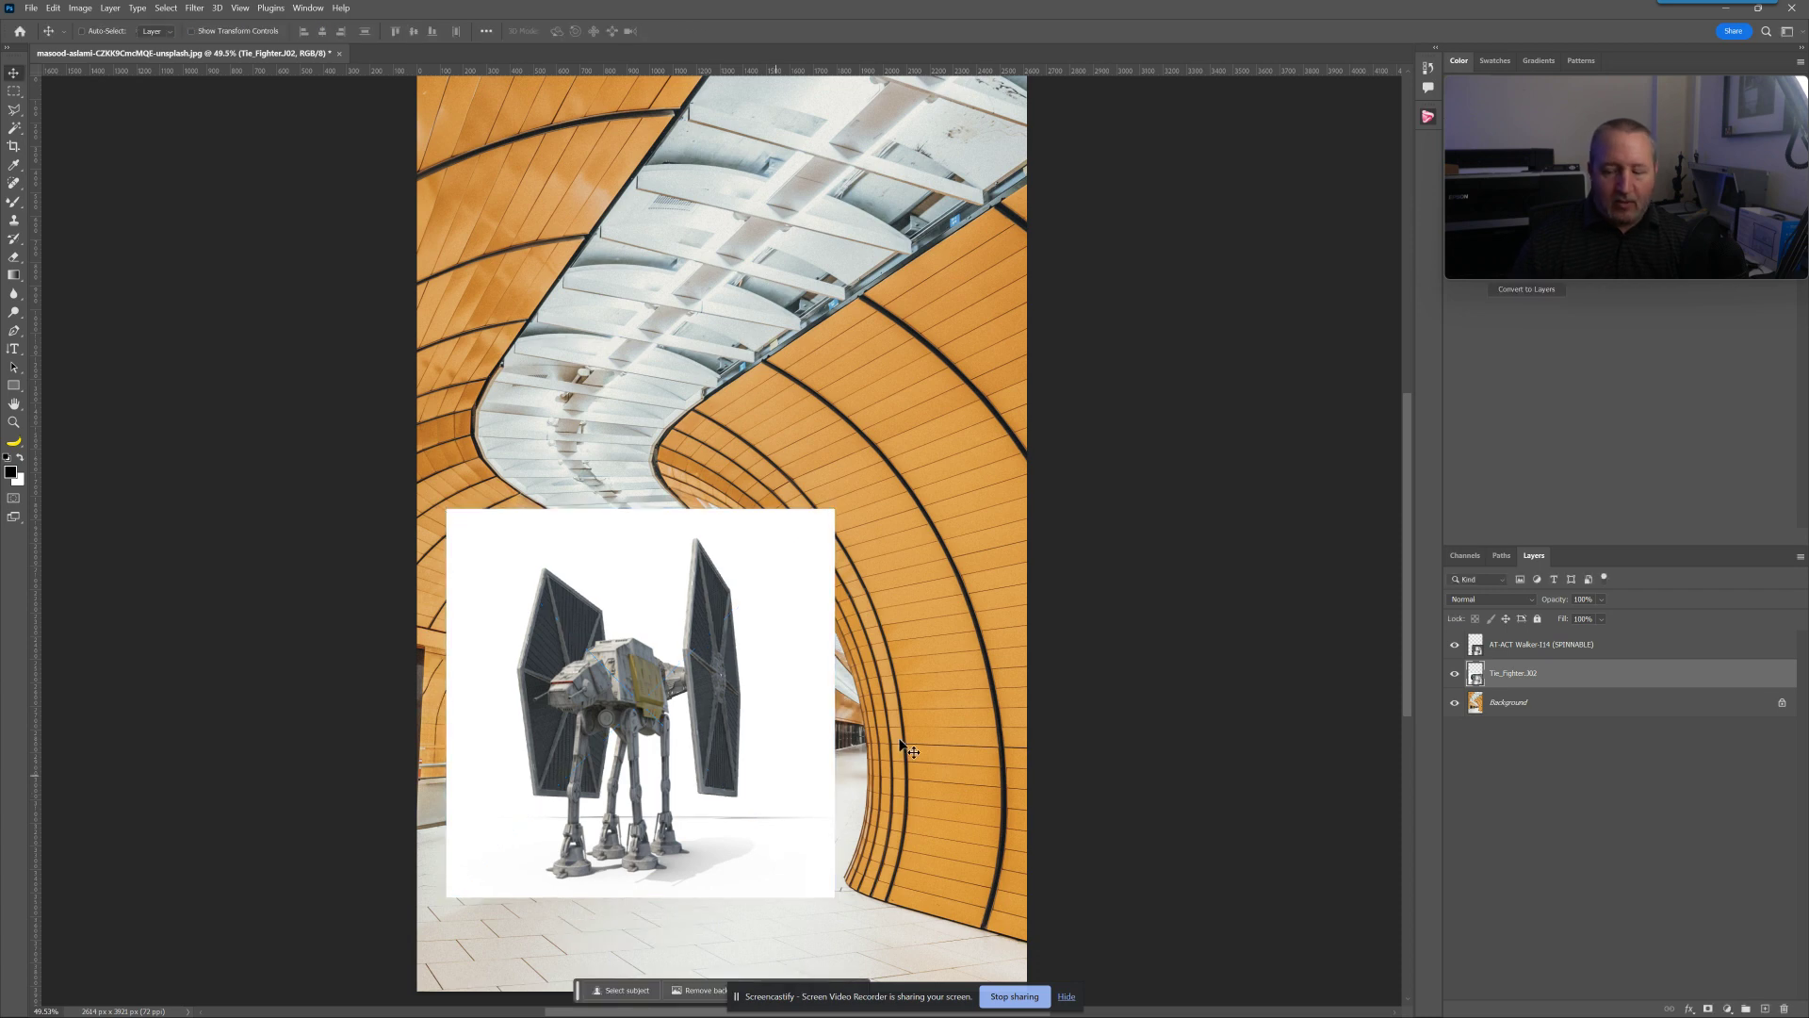
Step: Compare the Tie Fighter and AT-ACT Walker layers by toggling their visibility, and inspect the walker's smart object contents
click(1454, 645)
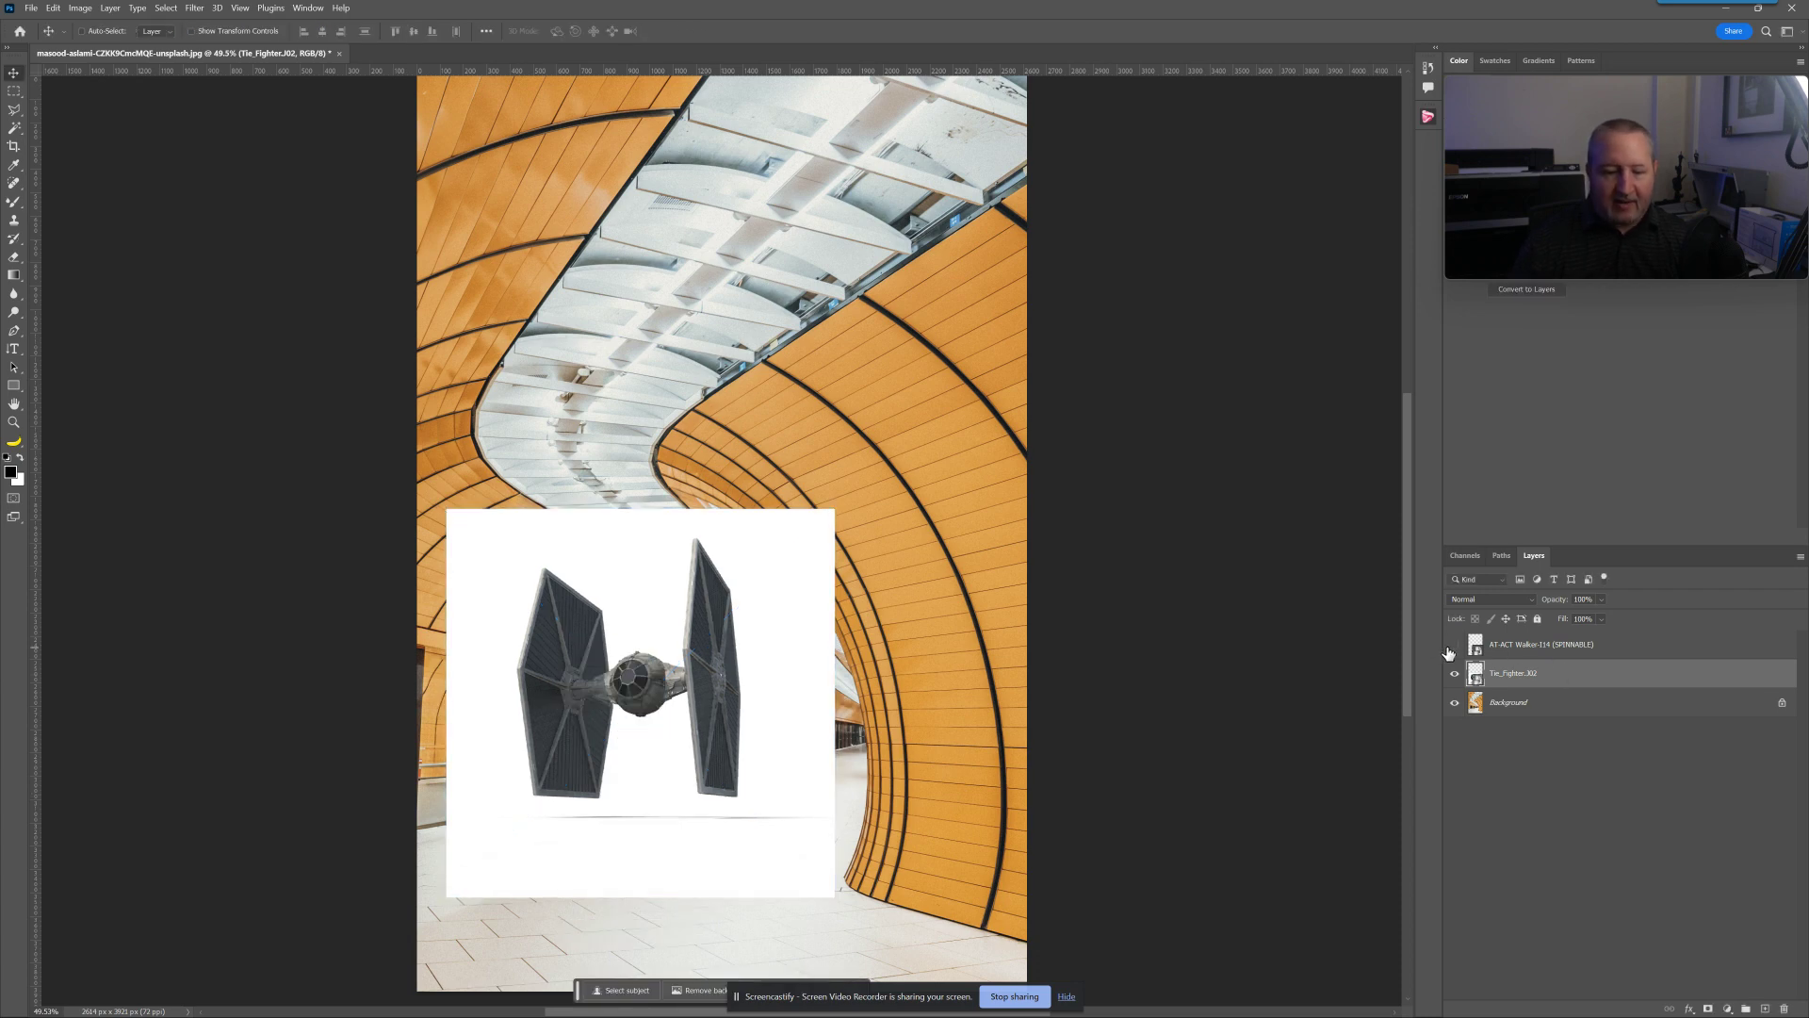
click(1532, 777)
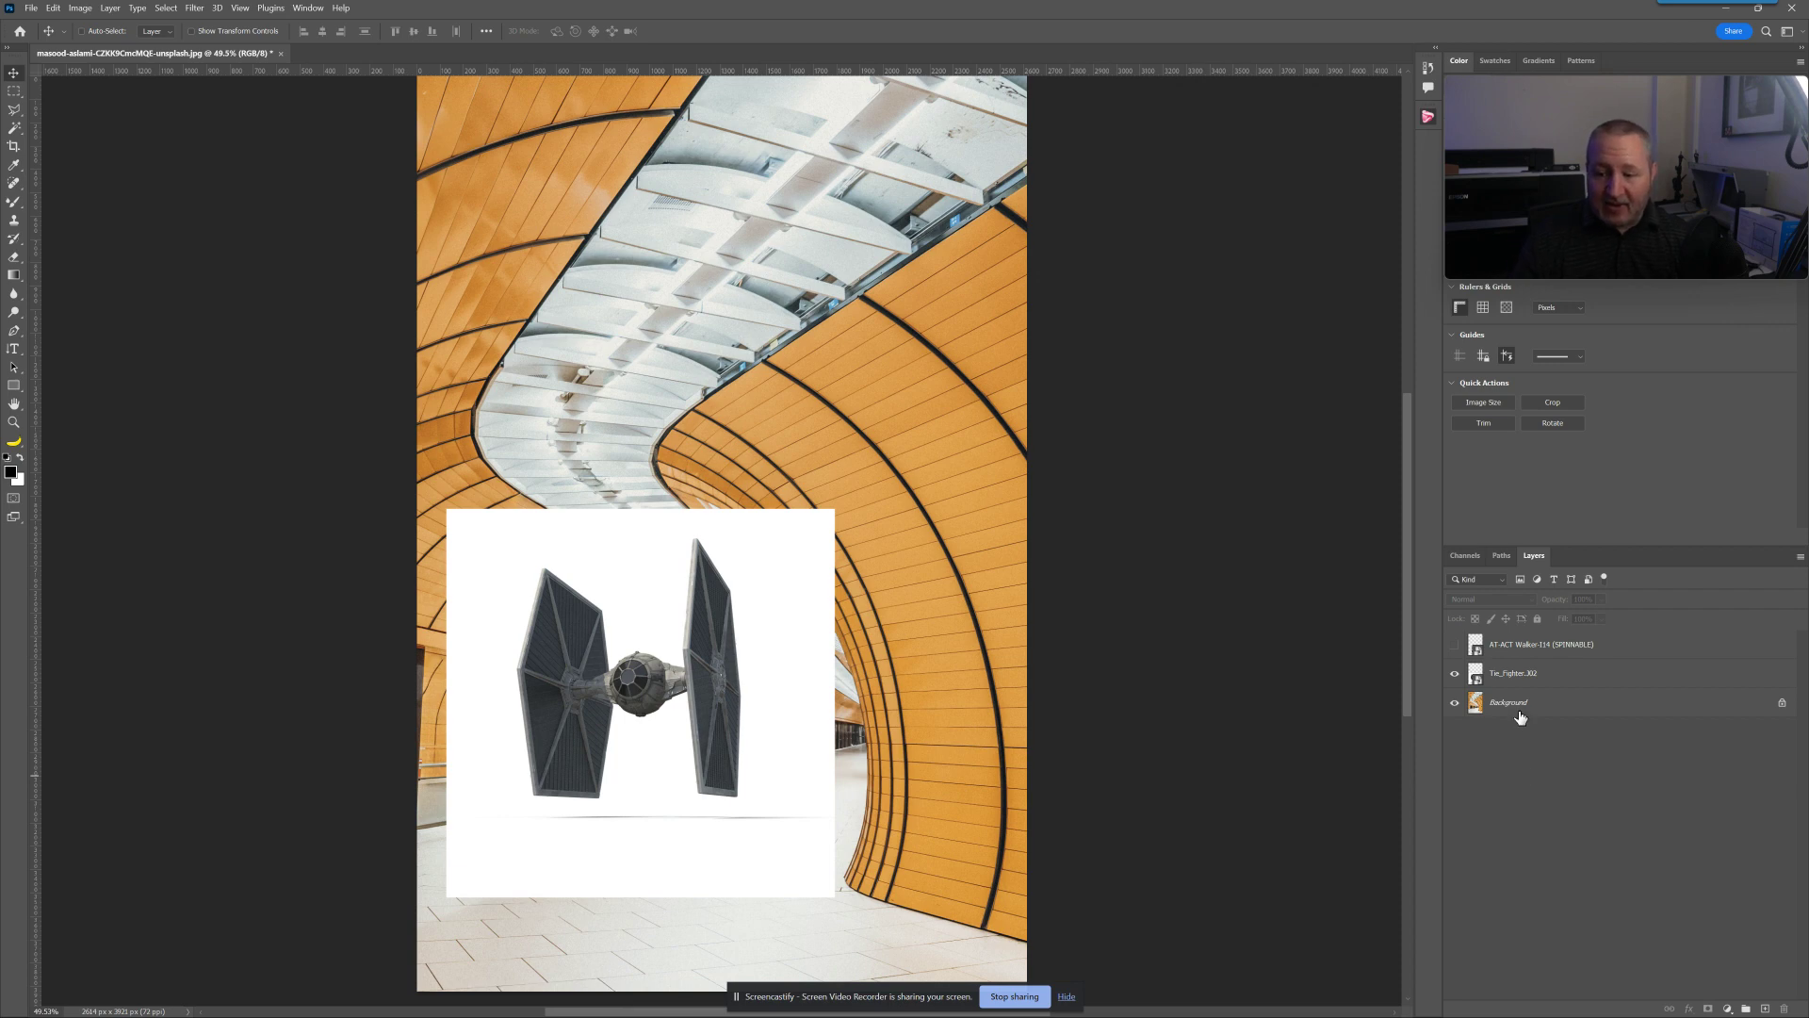
click(1453, 673)
click(1453, 645)
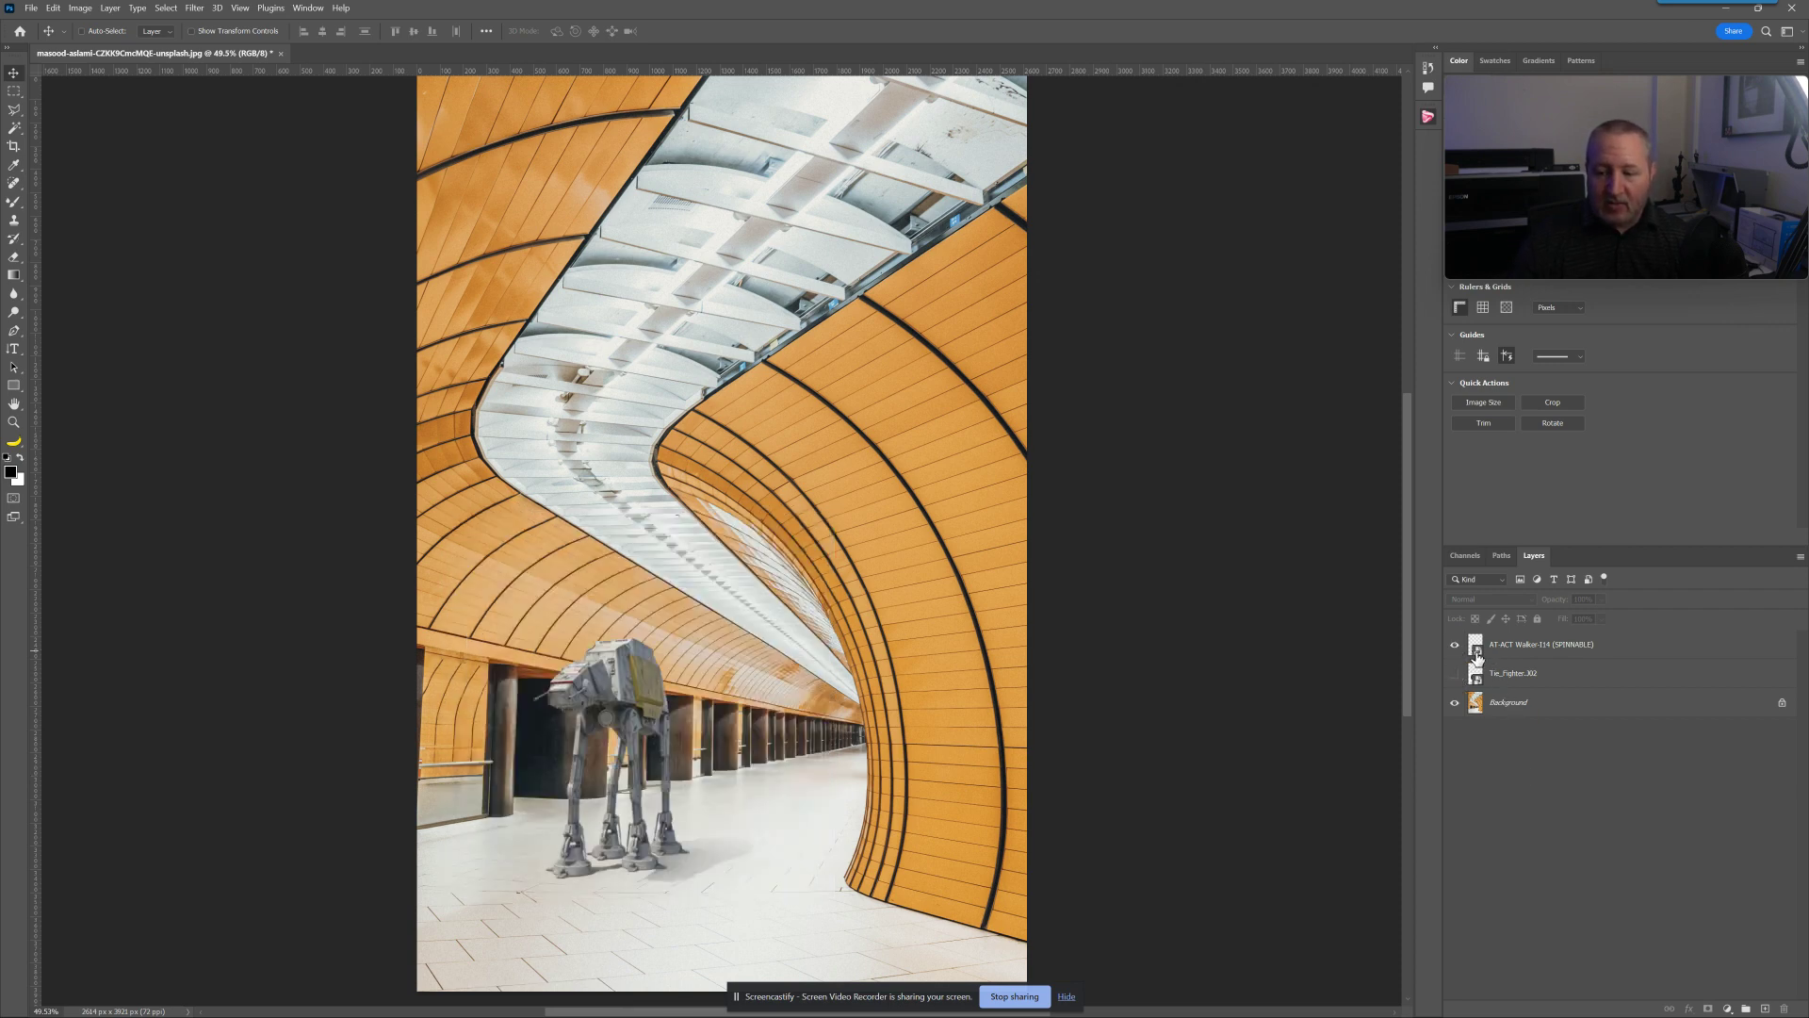
double_click(1475, 650)
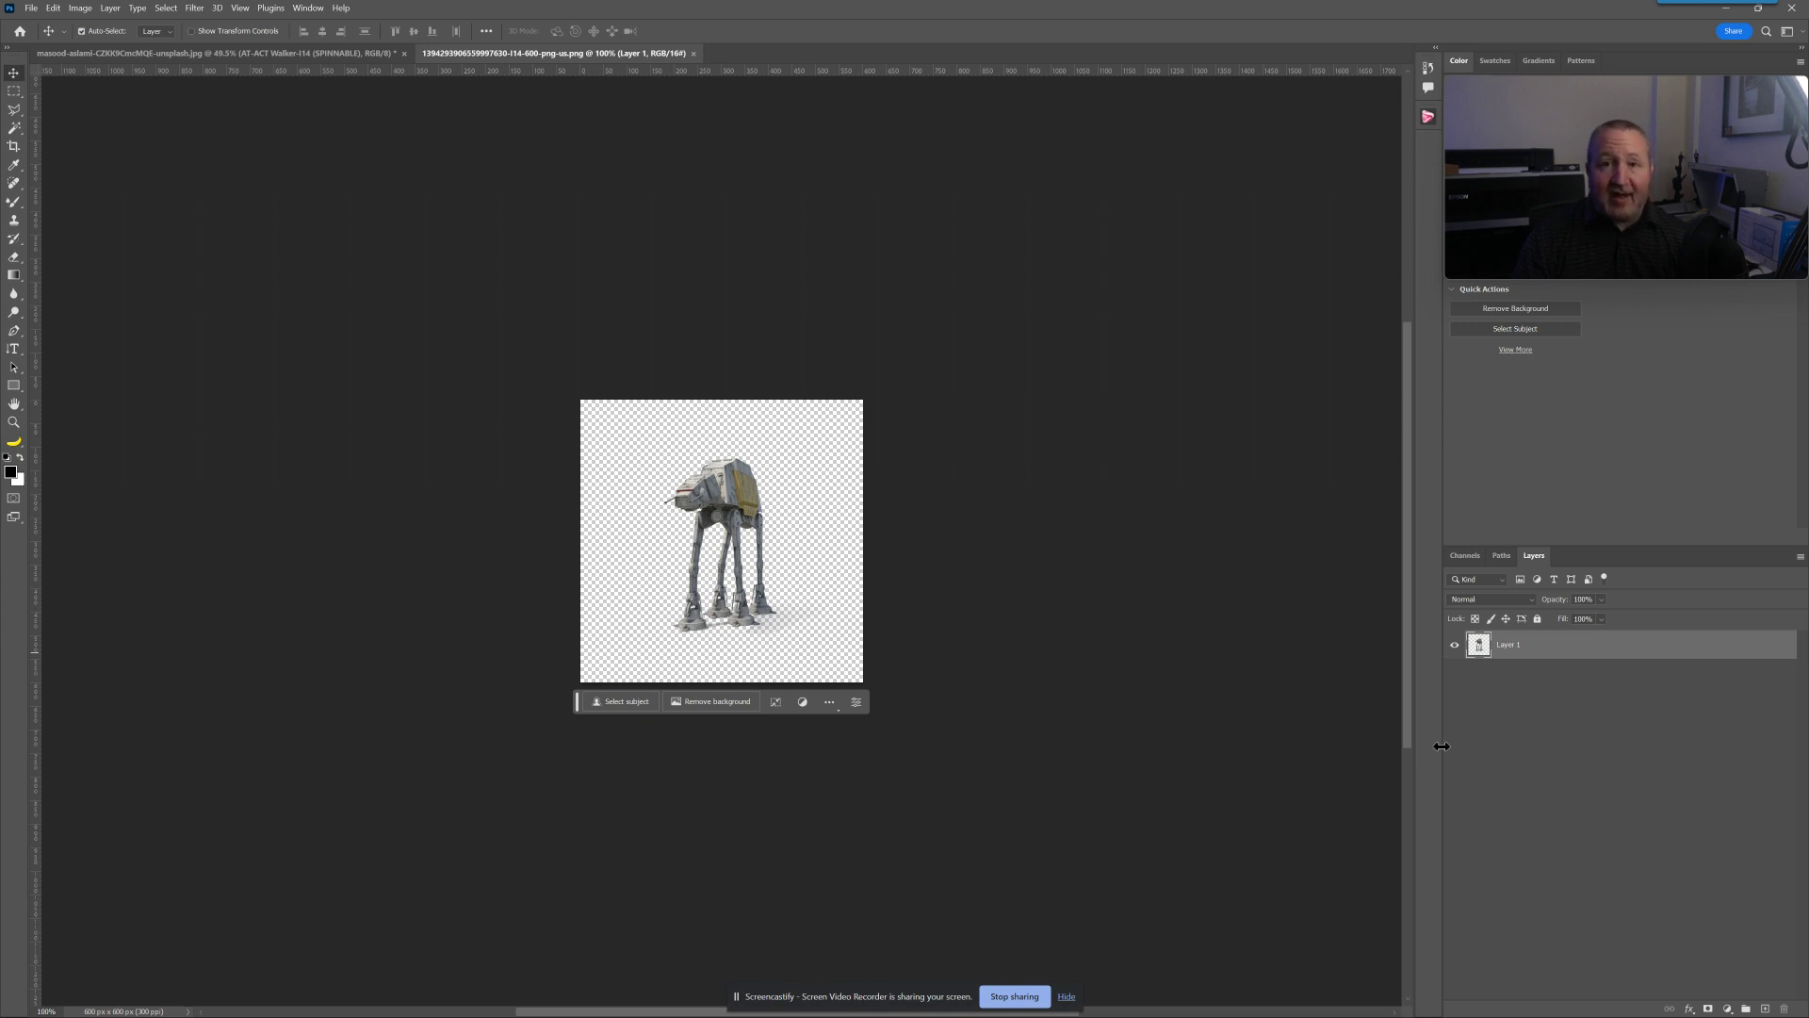
key(ctrl+w)
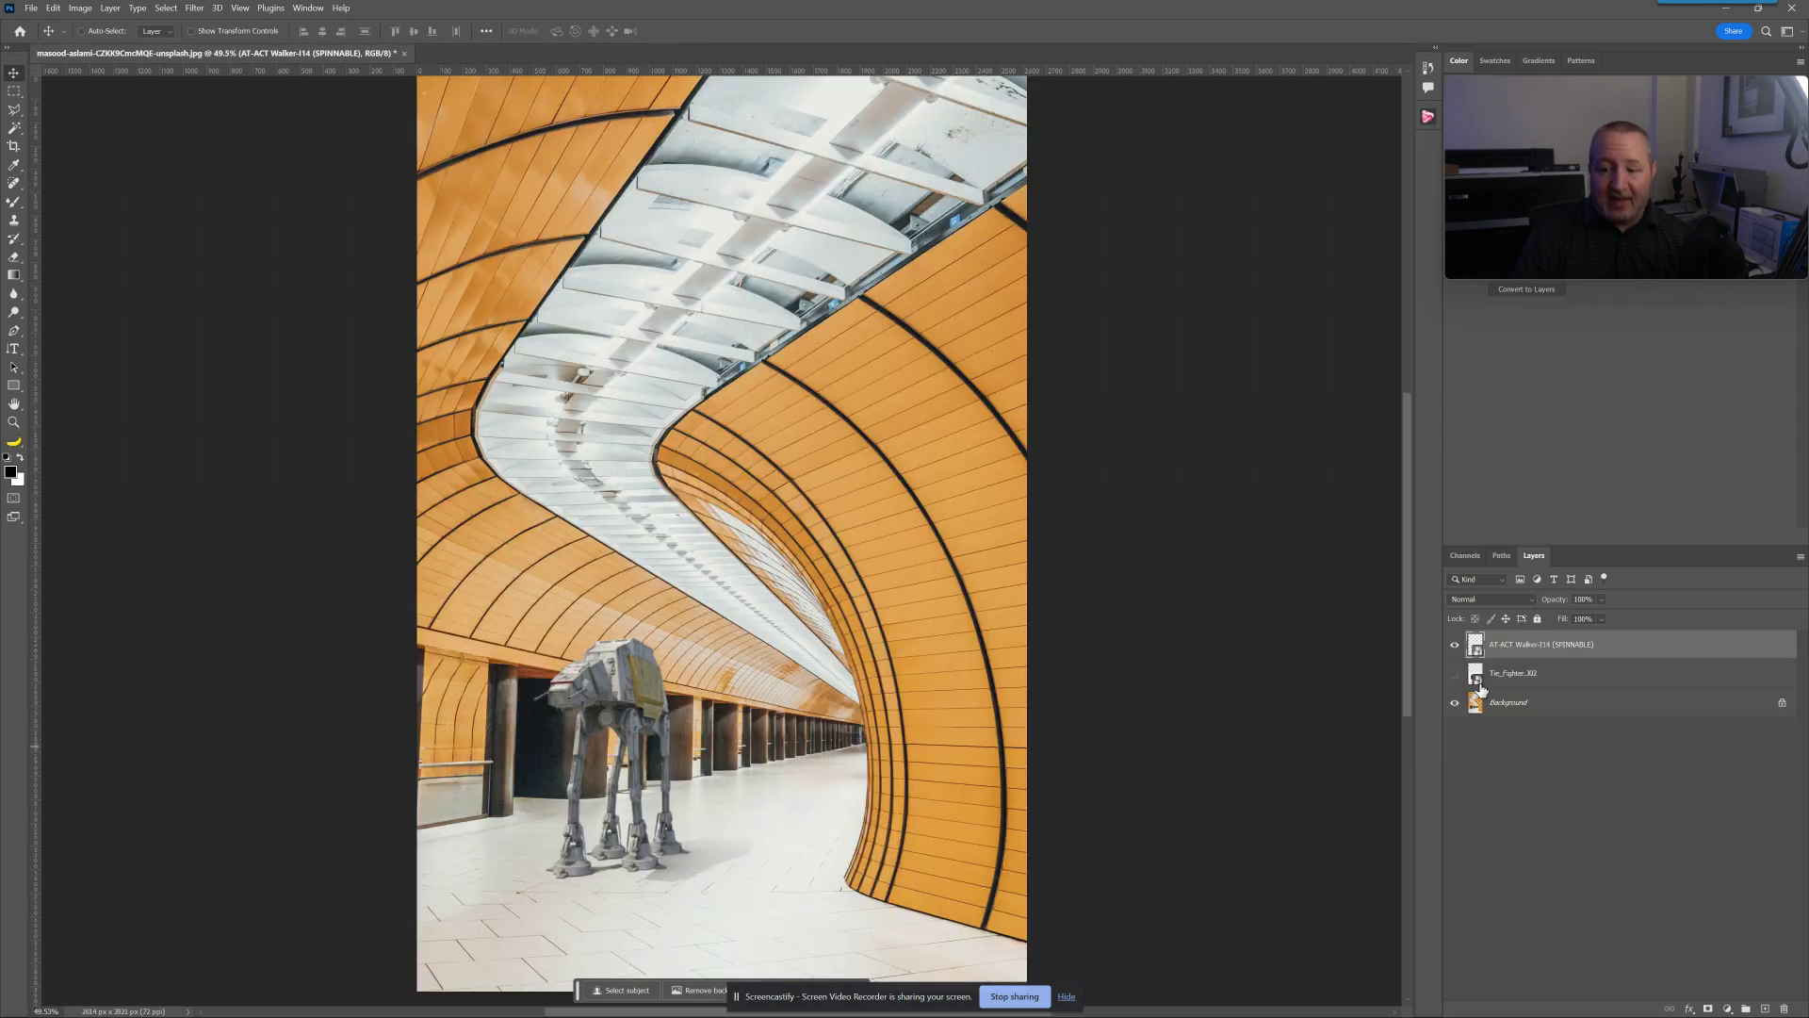
Step: Delete the AT-ACT Walker layer and show the Tie Fighter layer
key(Delete)
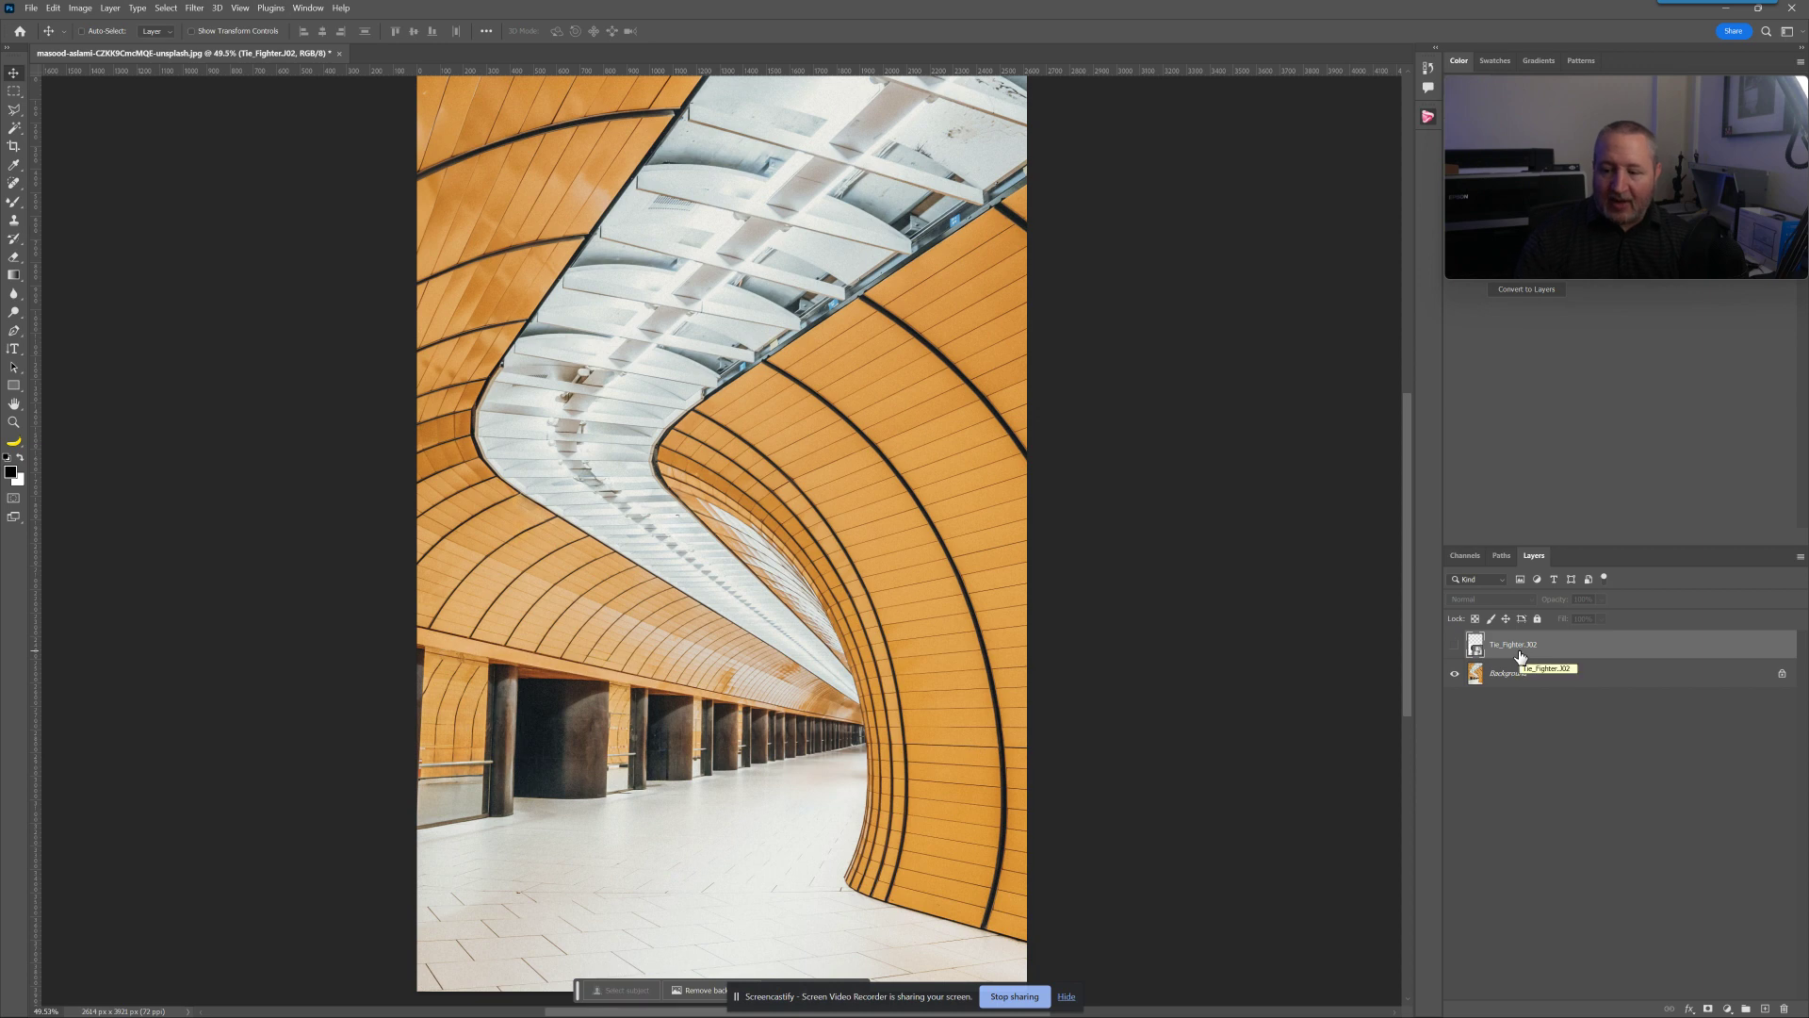
click(1455, 649)
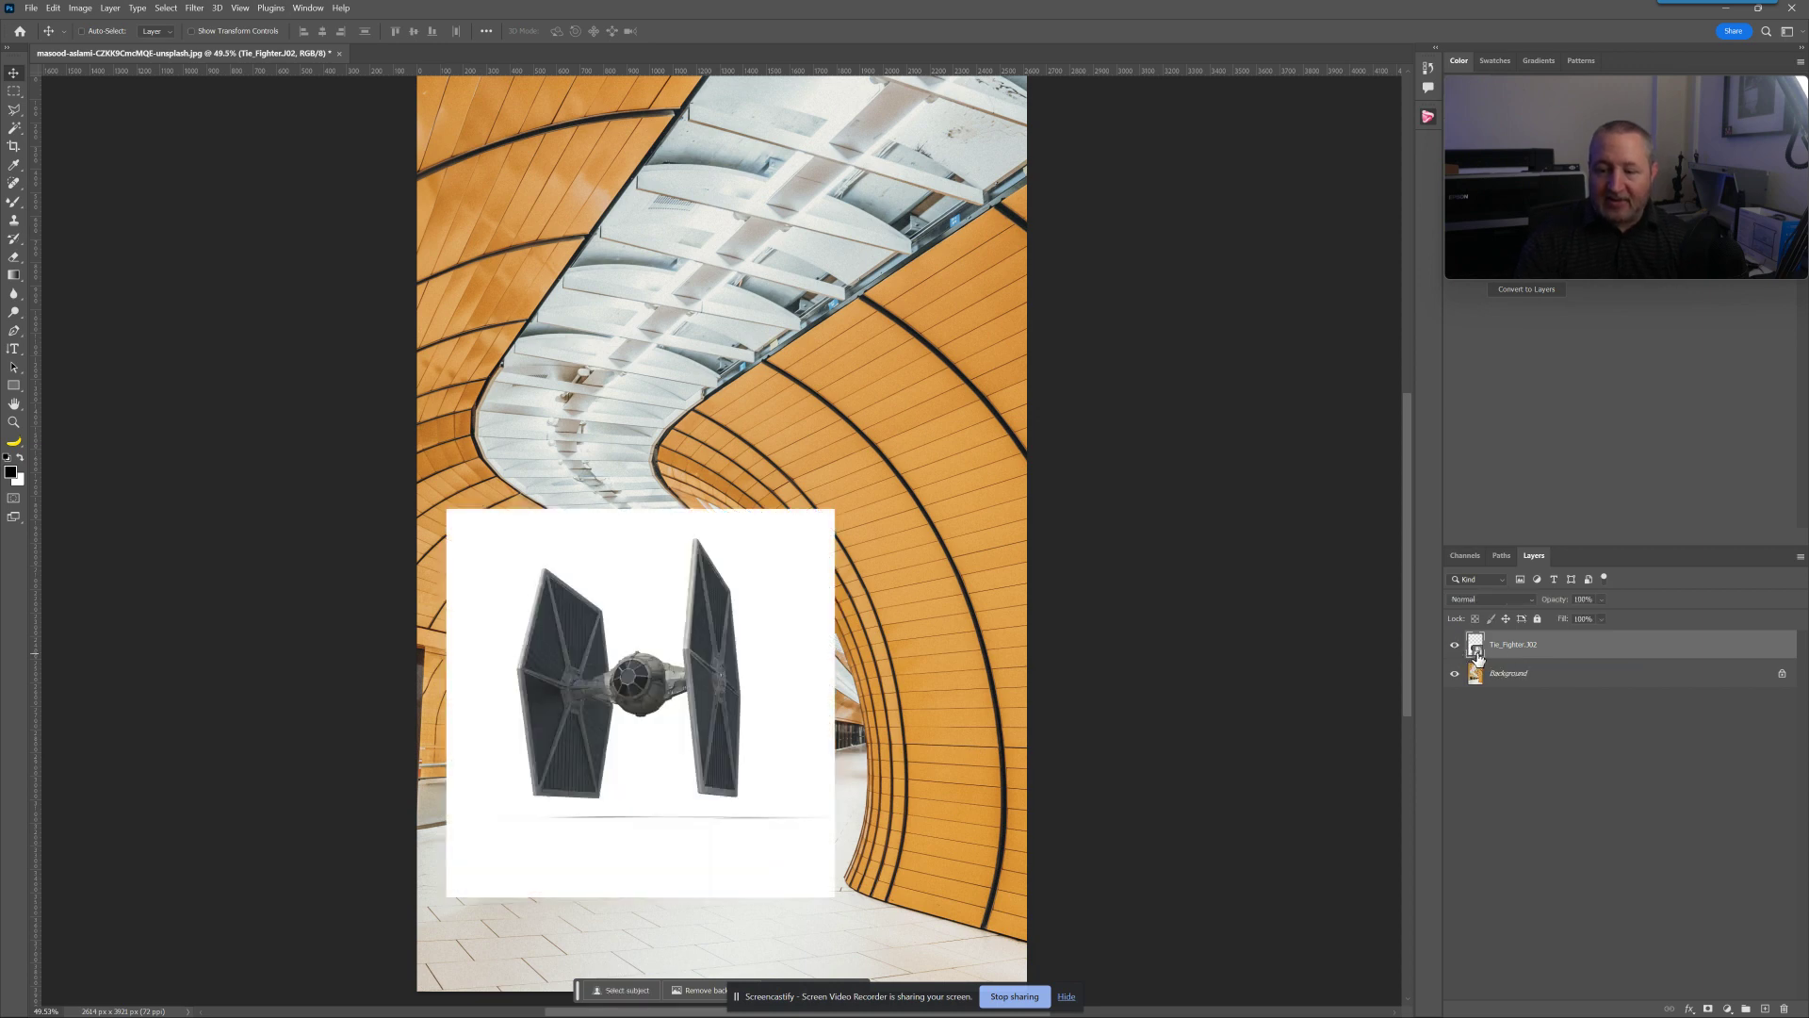
Step: Open the Tie Fighter smart object's contents and hide its white Background layer
double_click(1476, 650)
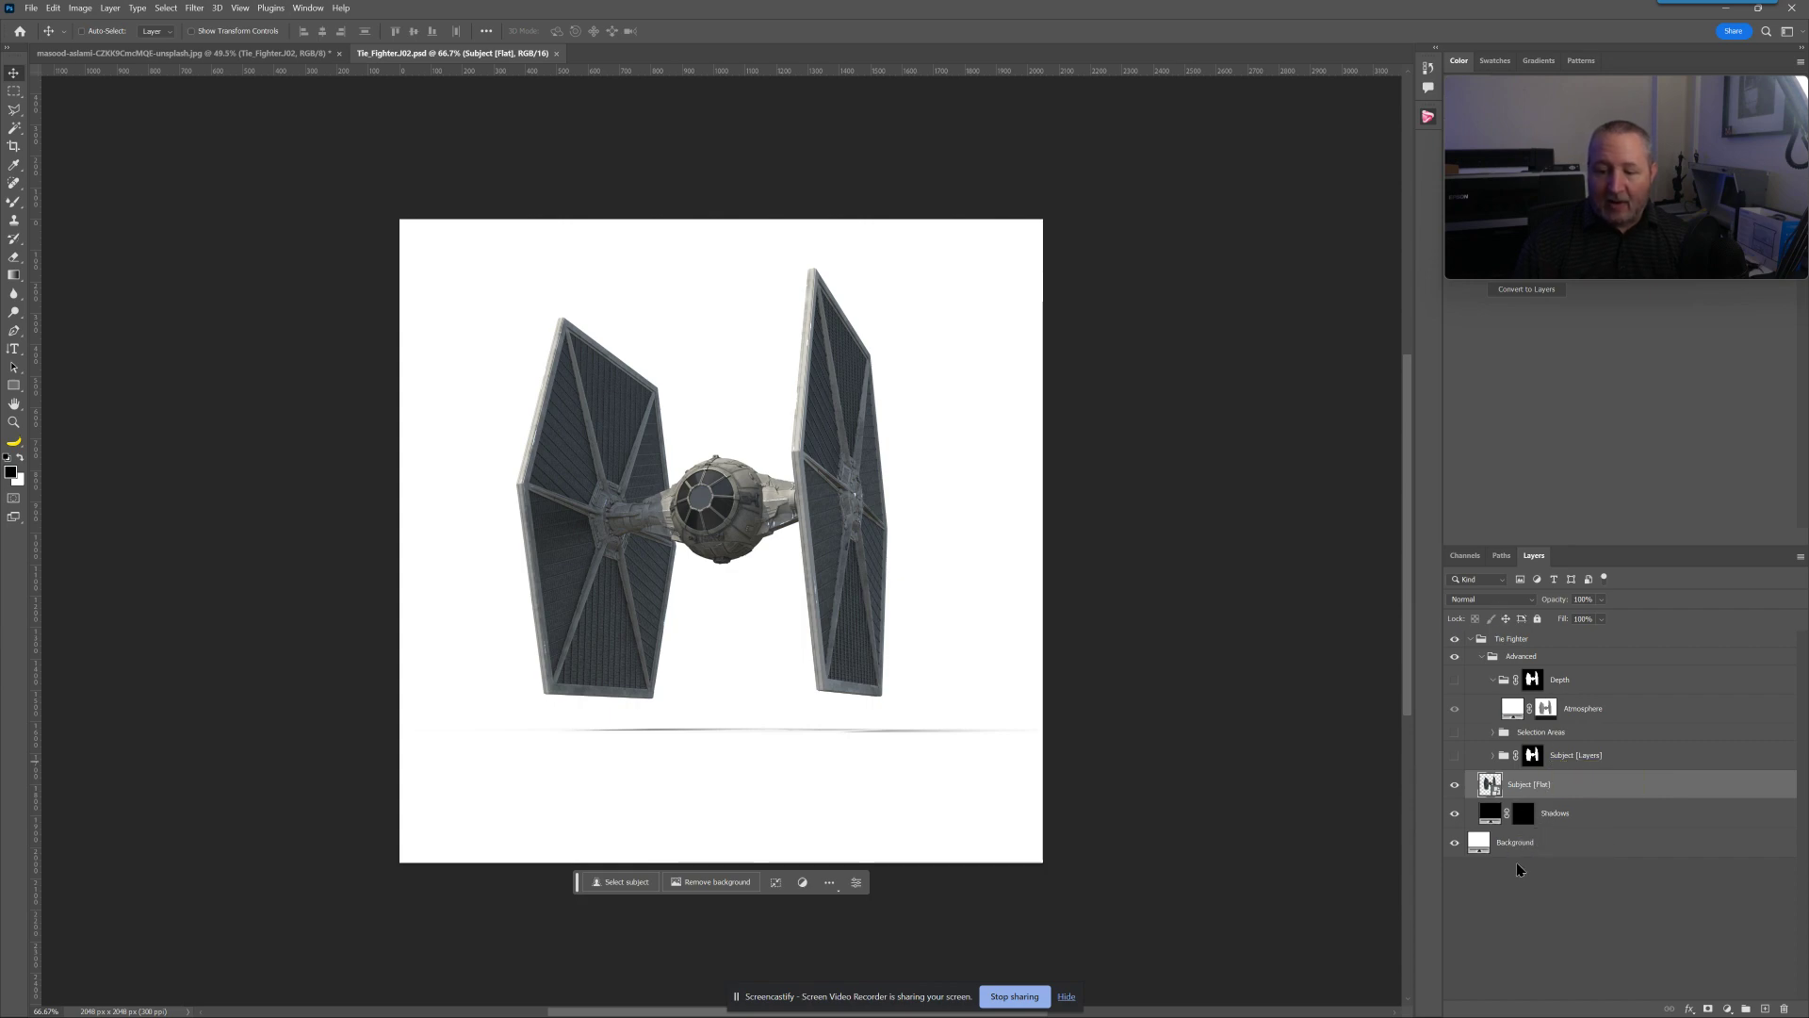
click(1454, 842)
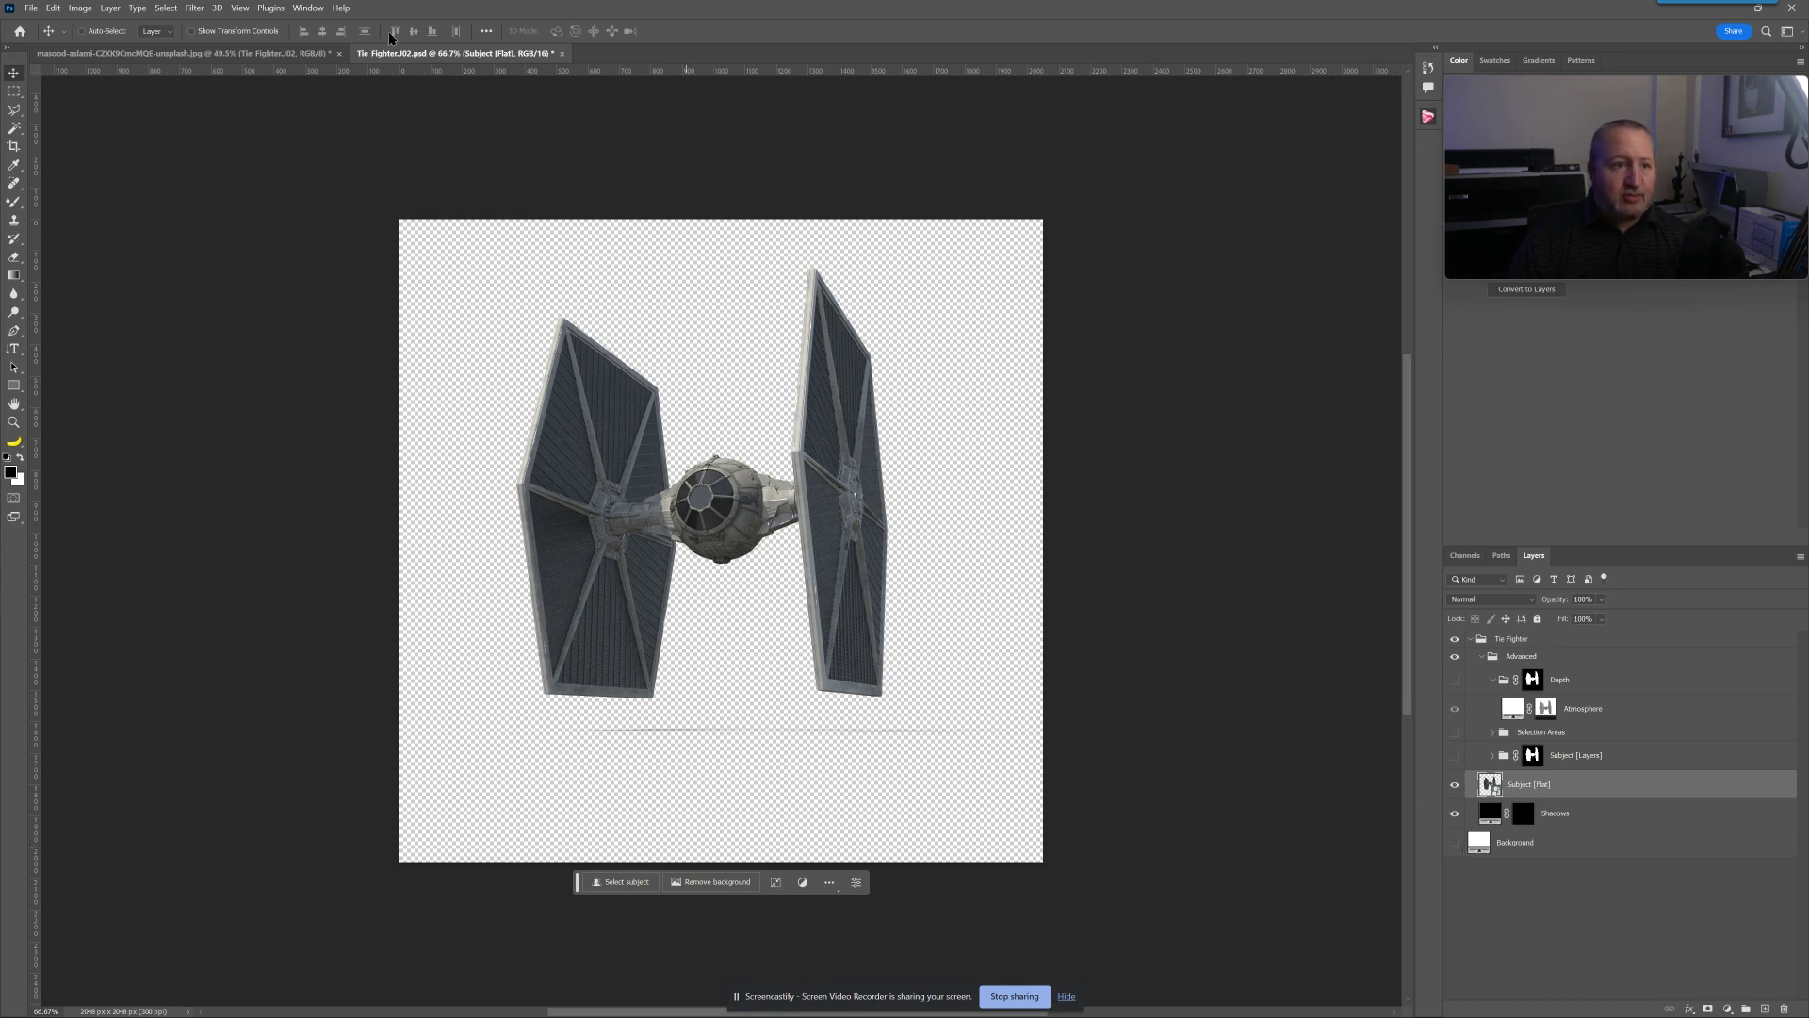
Step: Tile the two open documents vertically and save the Tie Fighter smart object to update the tunnel photo
click(309, 9)
mouse_move(320, 24)
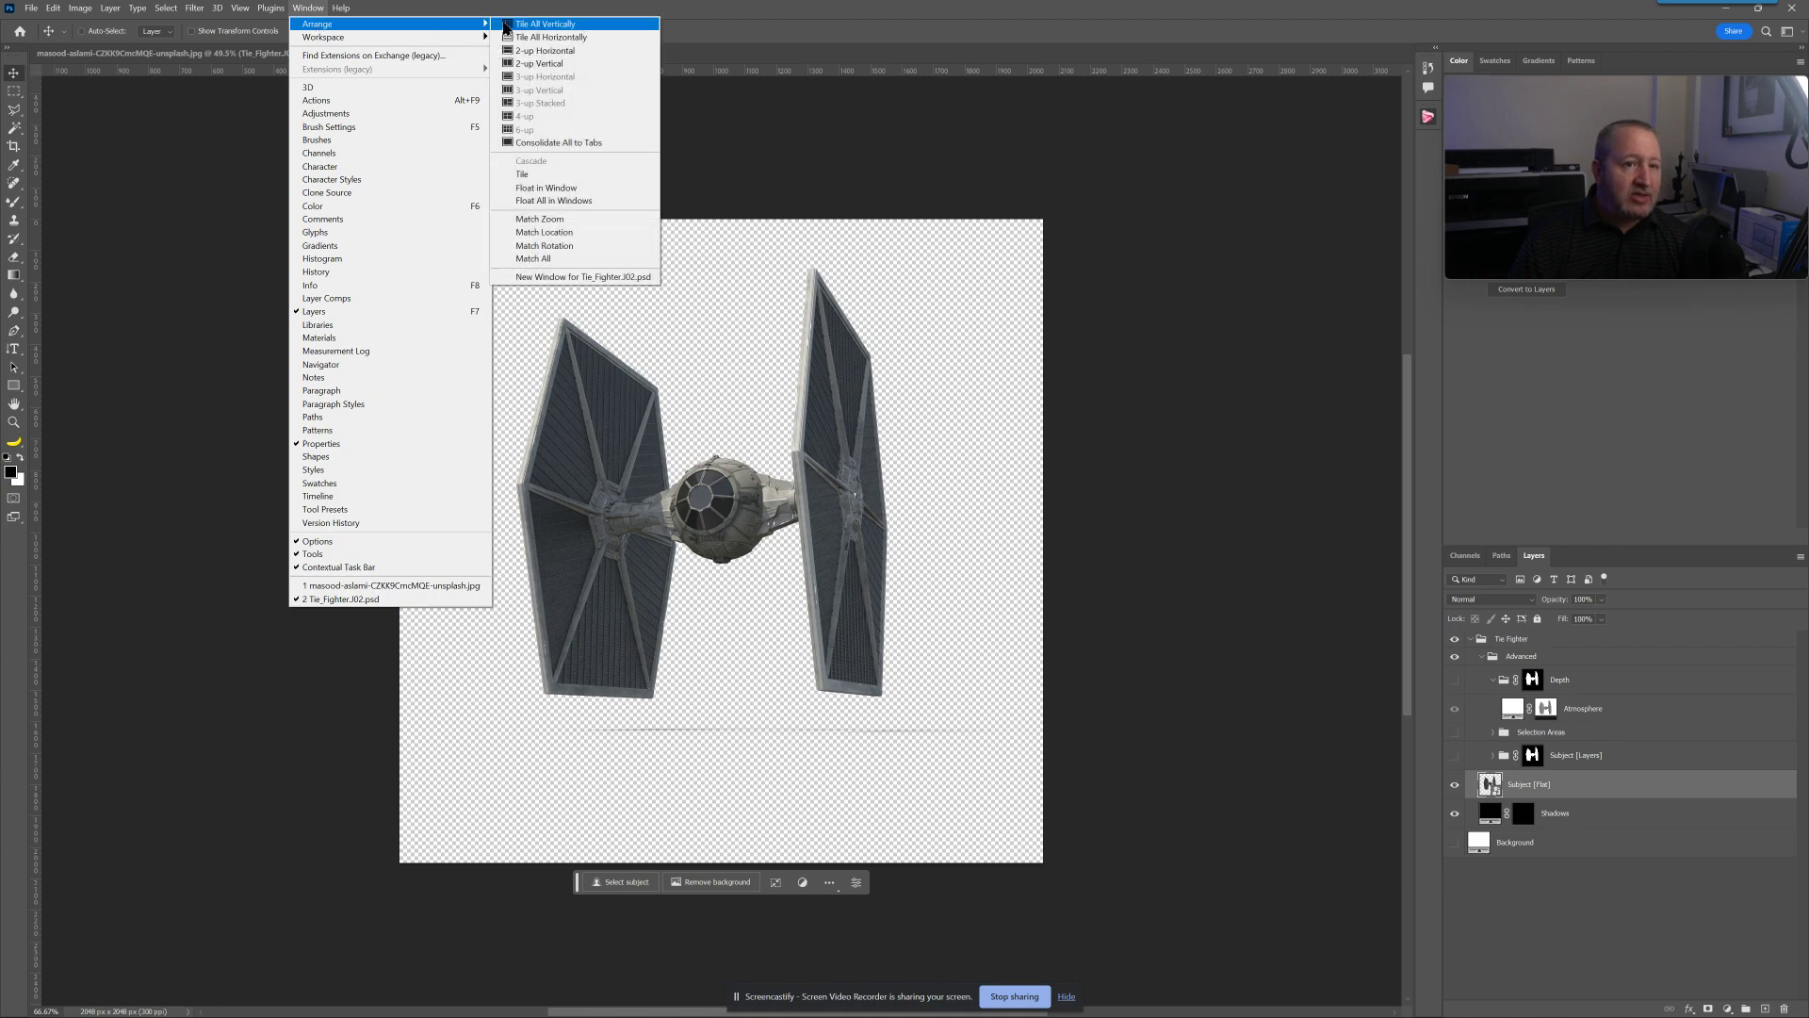
click(585, 28)
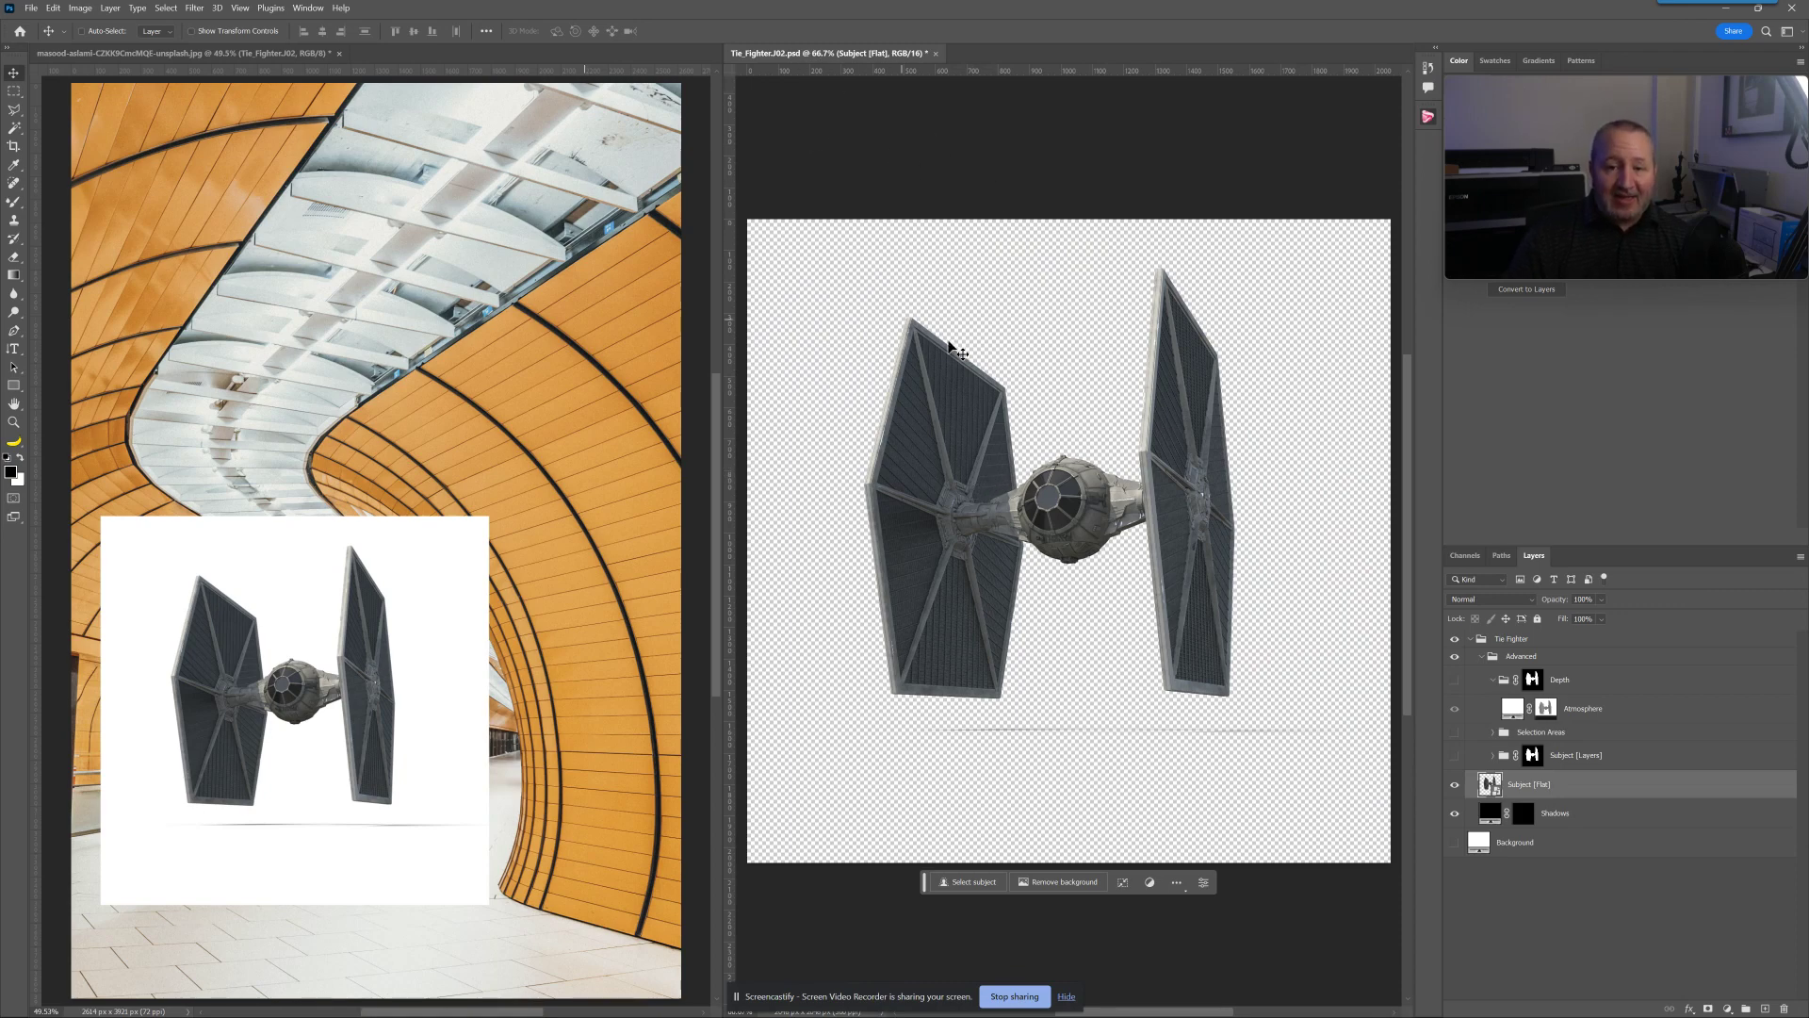
click(293, 54)
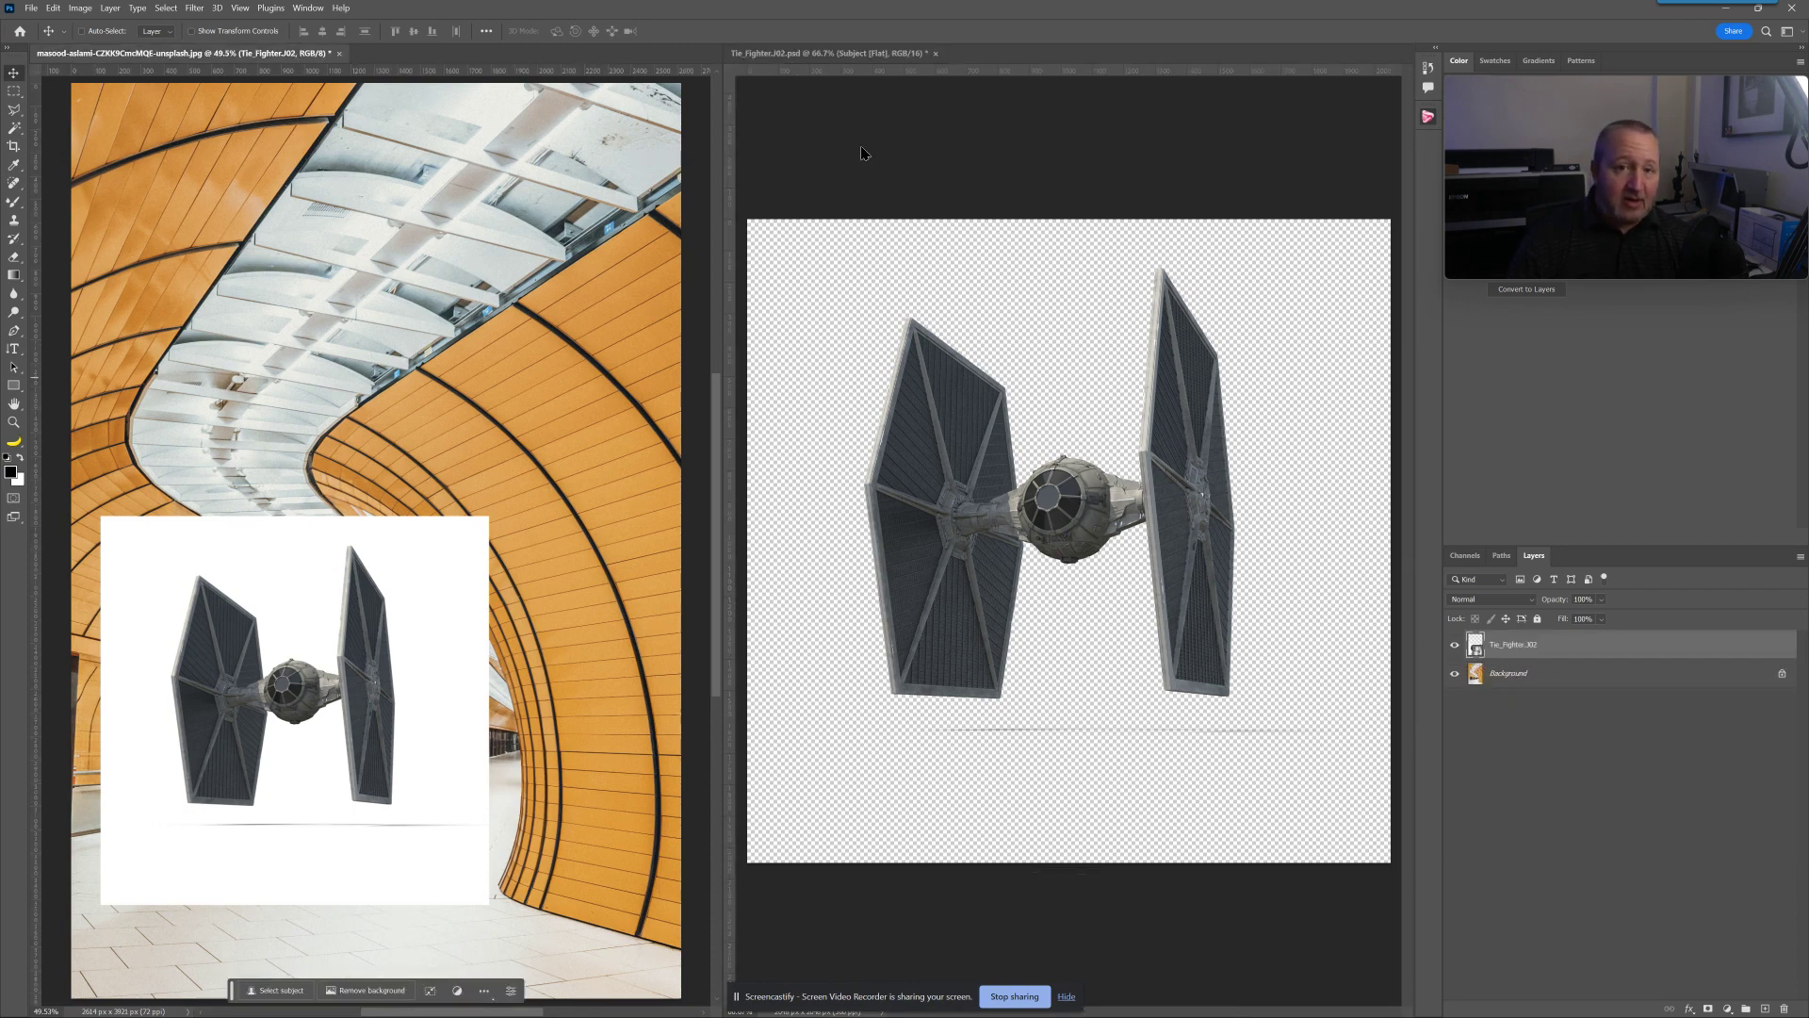
click(825, 54)
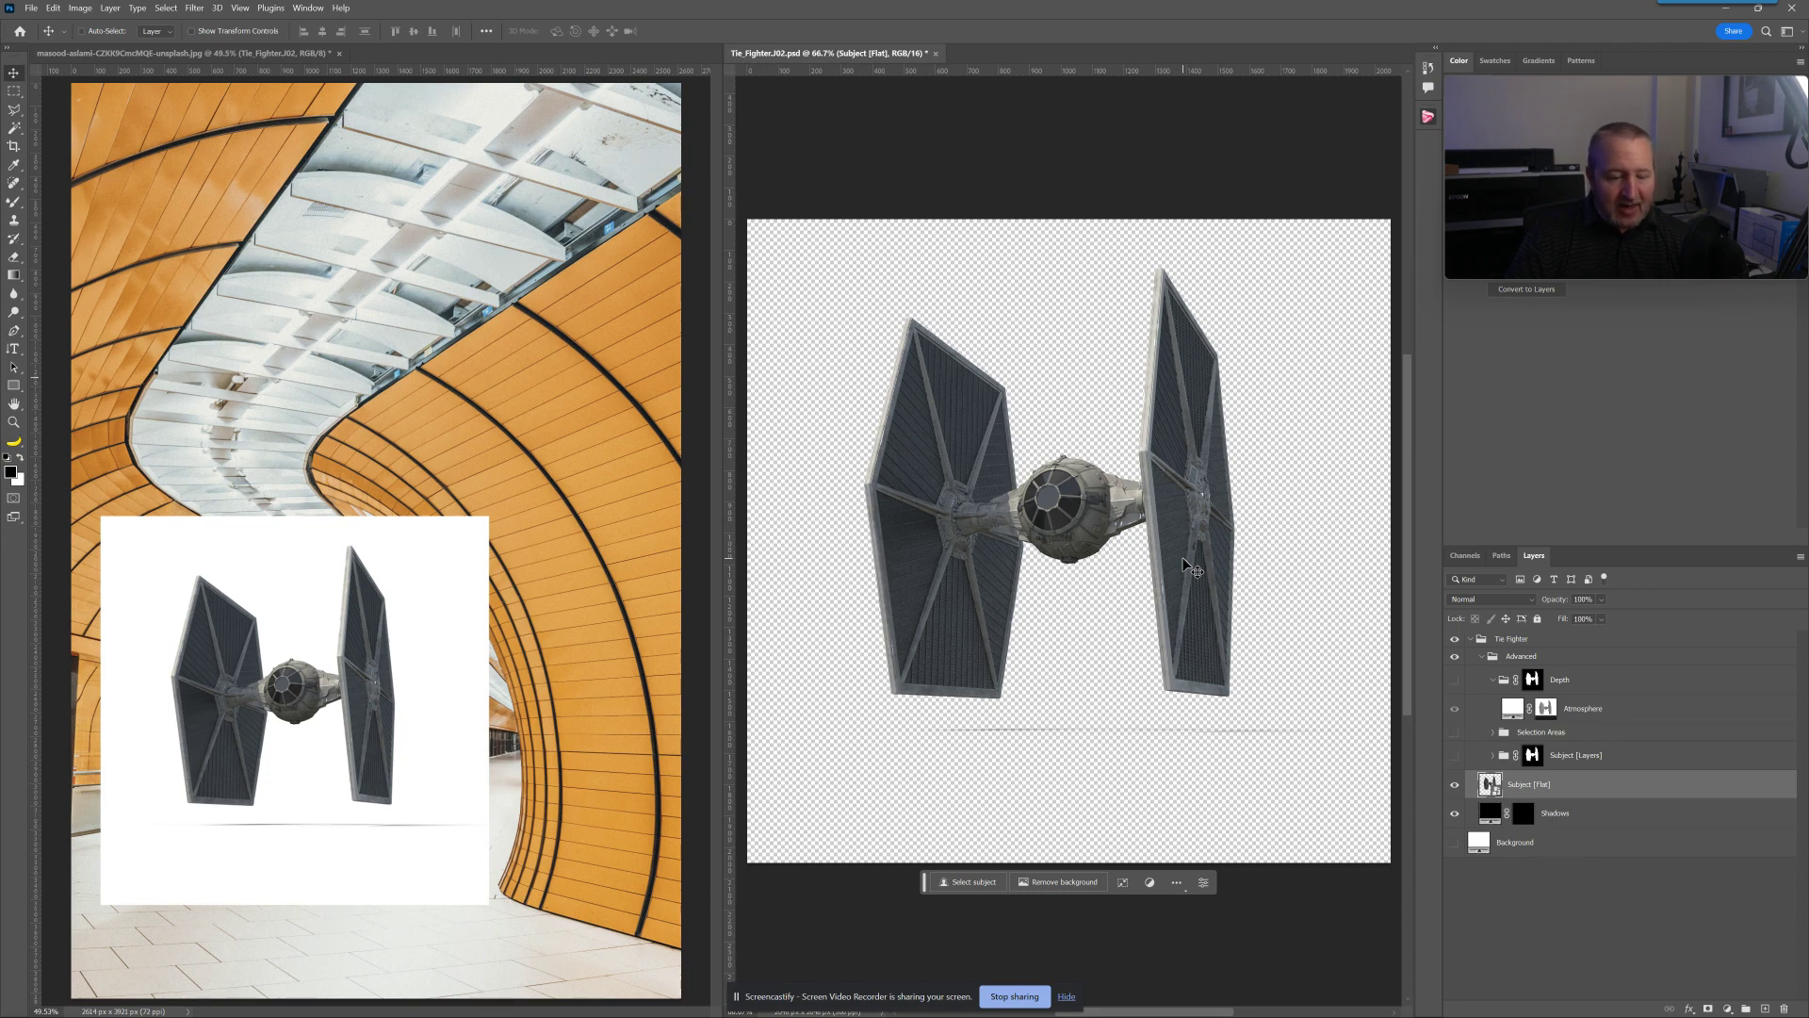
key(ctrl+s)
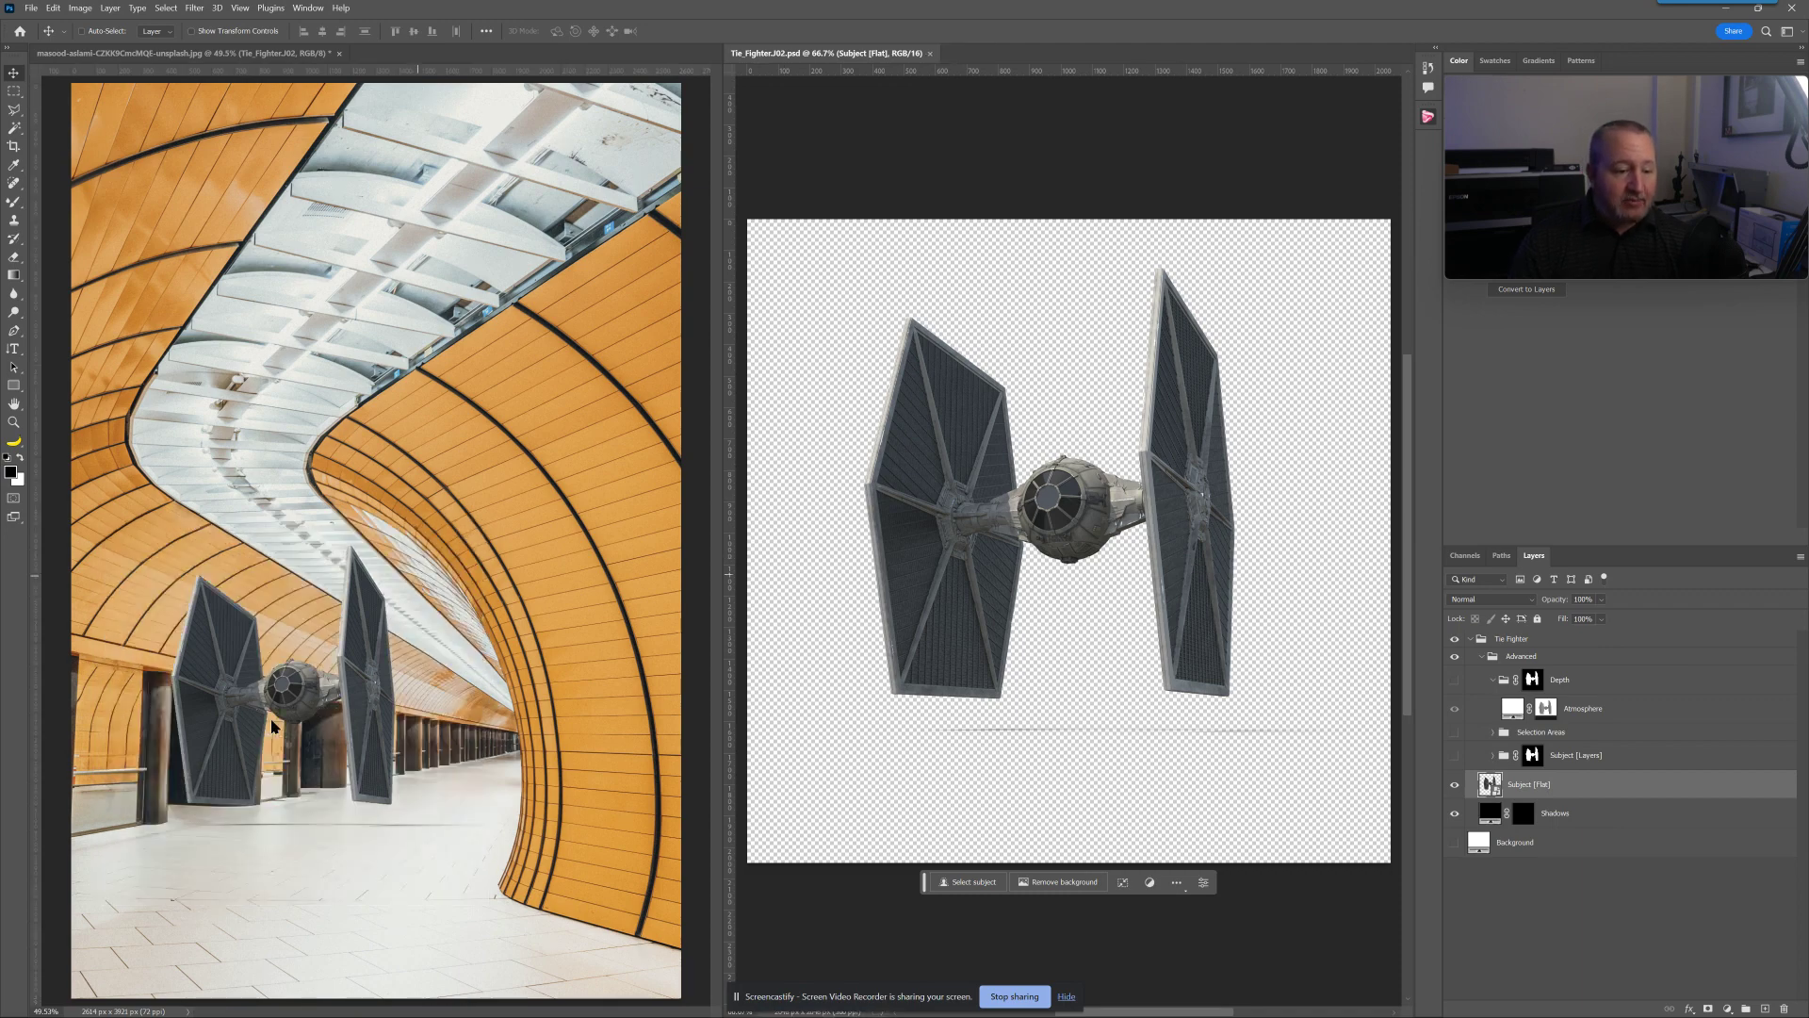
Step: Move the Tie Fighter slightly up in the tunnel photo so it hovers above the floor
click(320, 696)
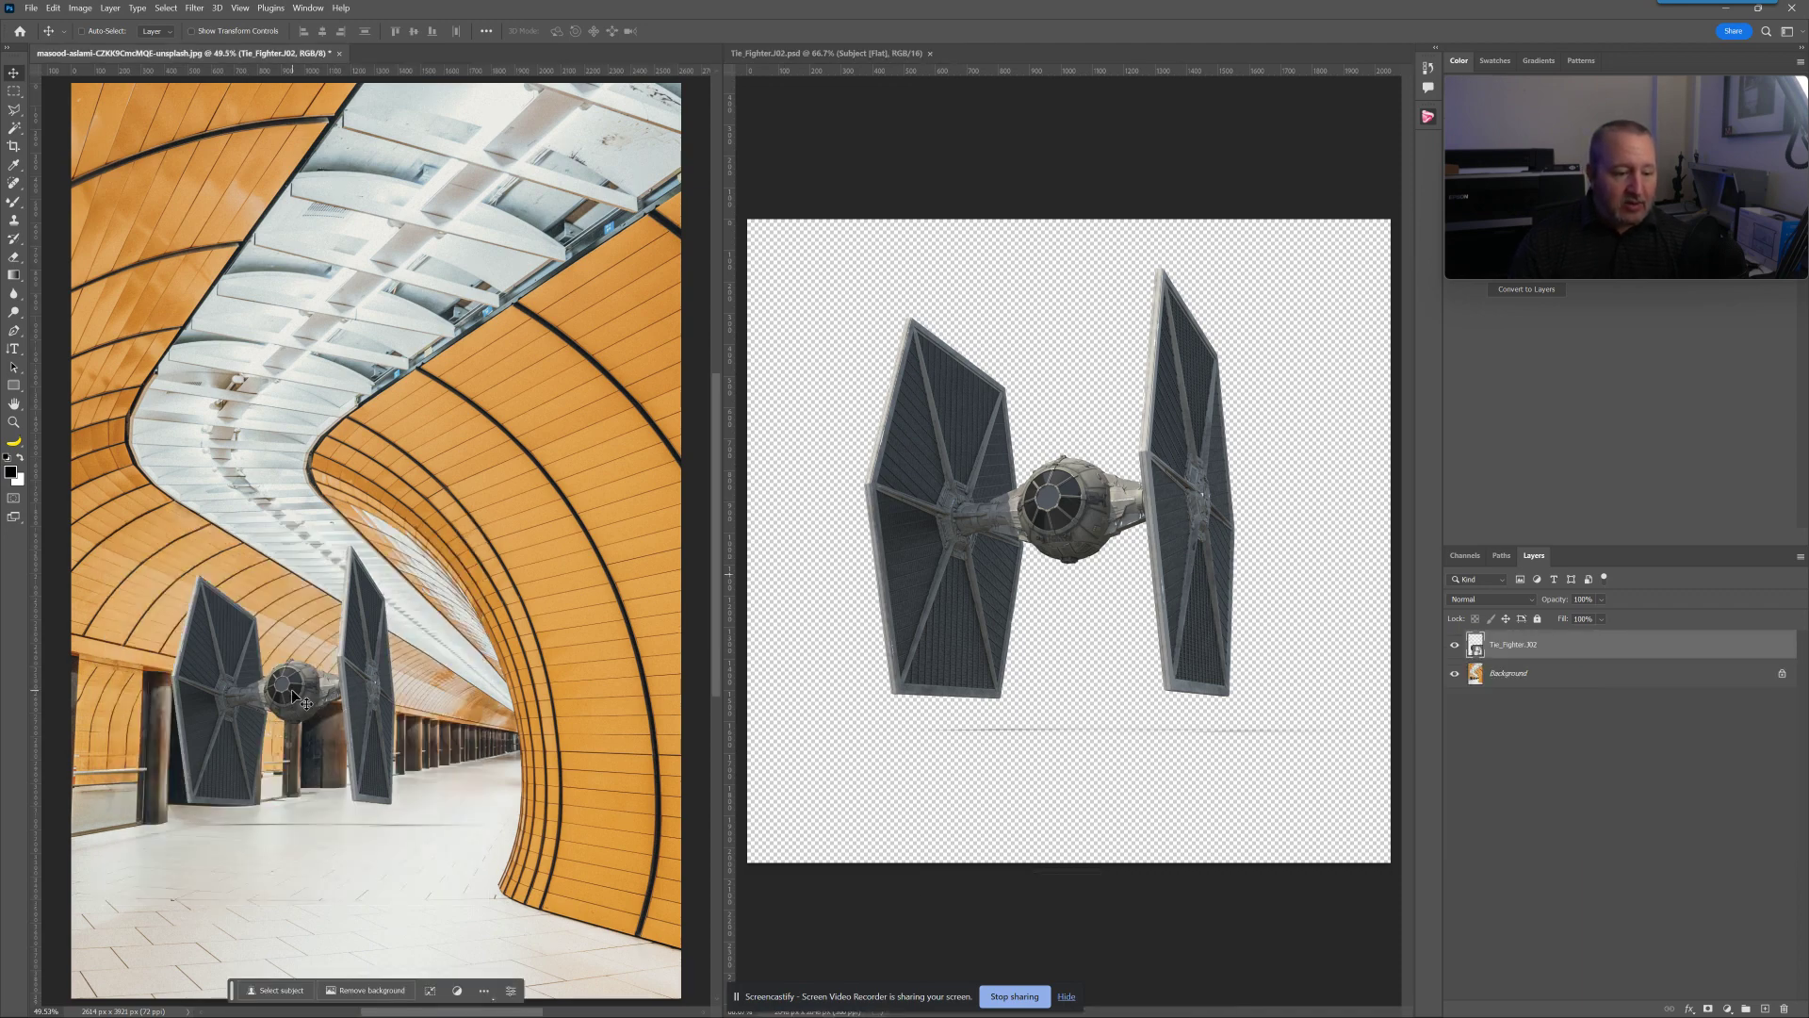
mouse_move(293, 697)
mouse_down()
mouse_move(331, 719)
mouse_move(335, 673)
mouse_move(286, 664)
mouse_up()
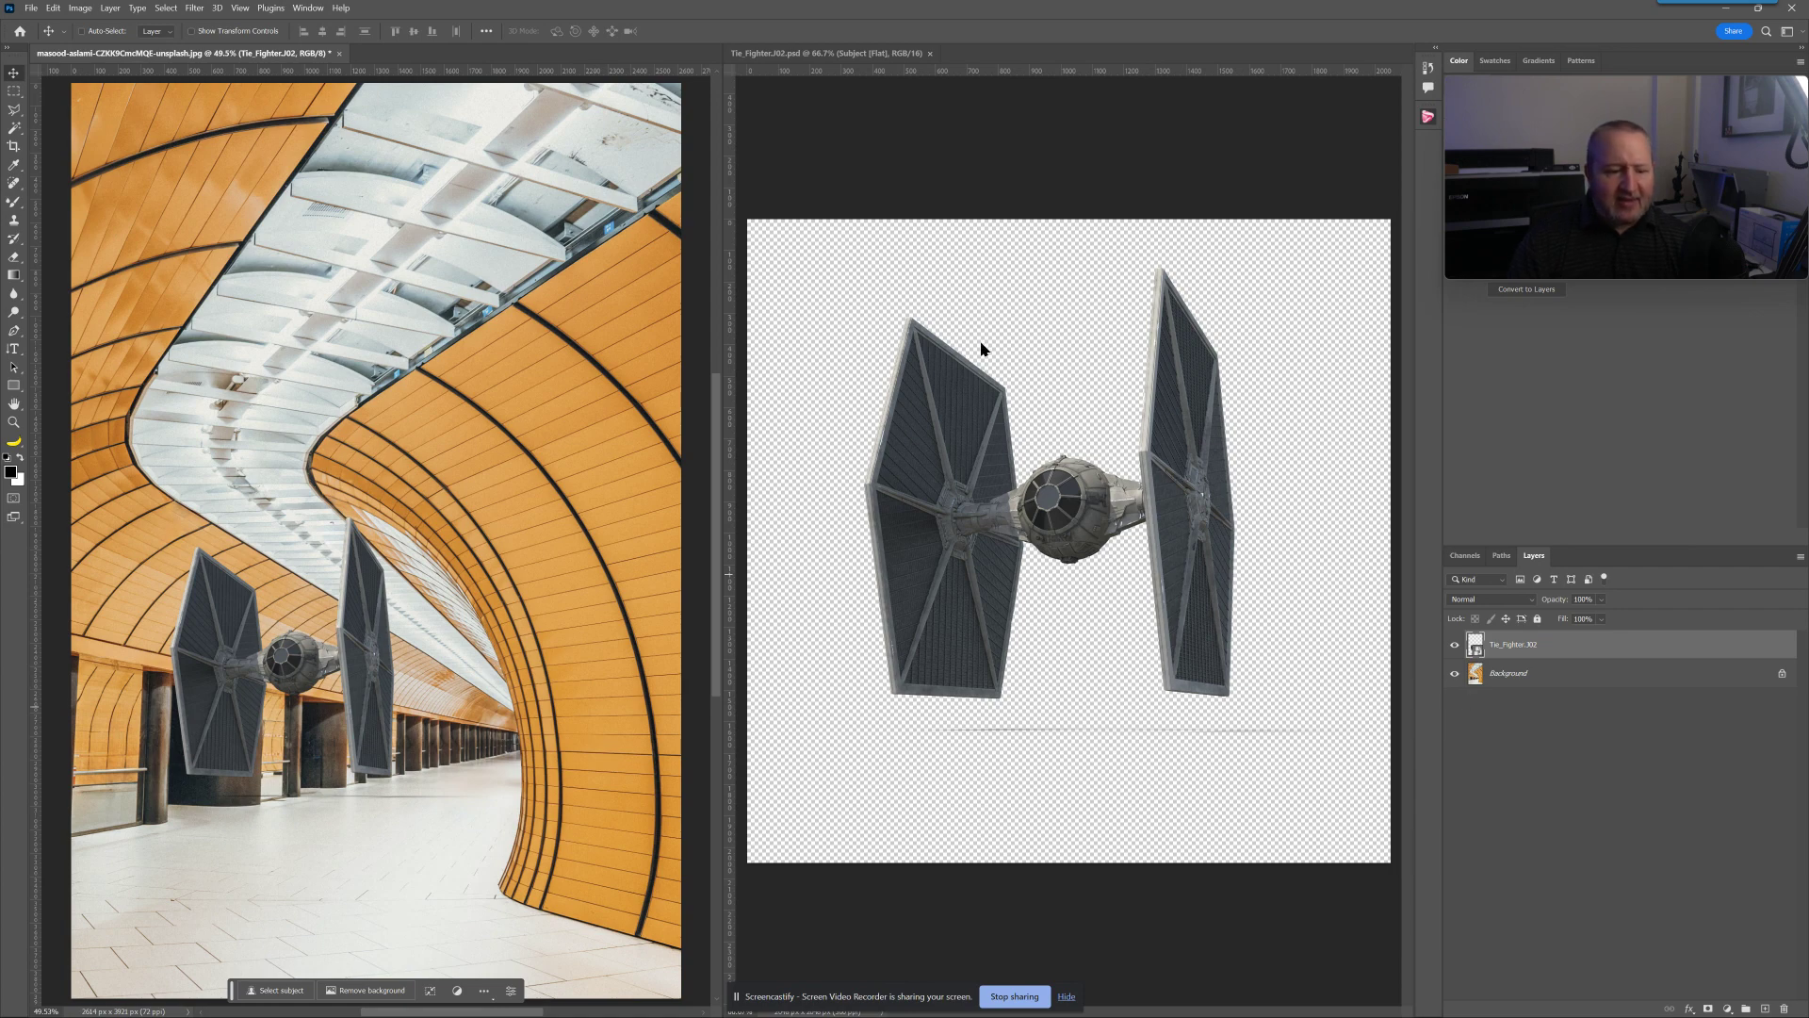
Step: Hide the Shadows layer in the Tie Fighter smart object and save it
click(859, 144)
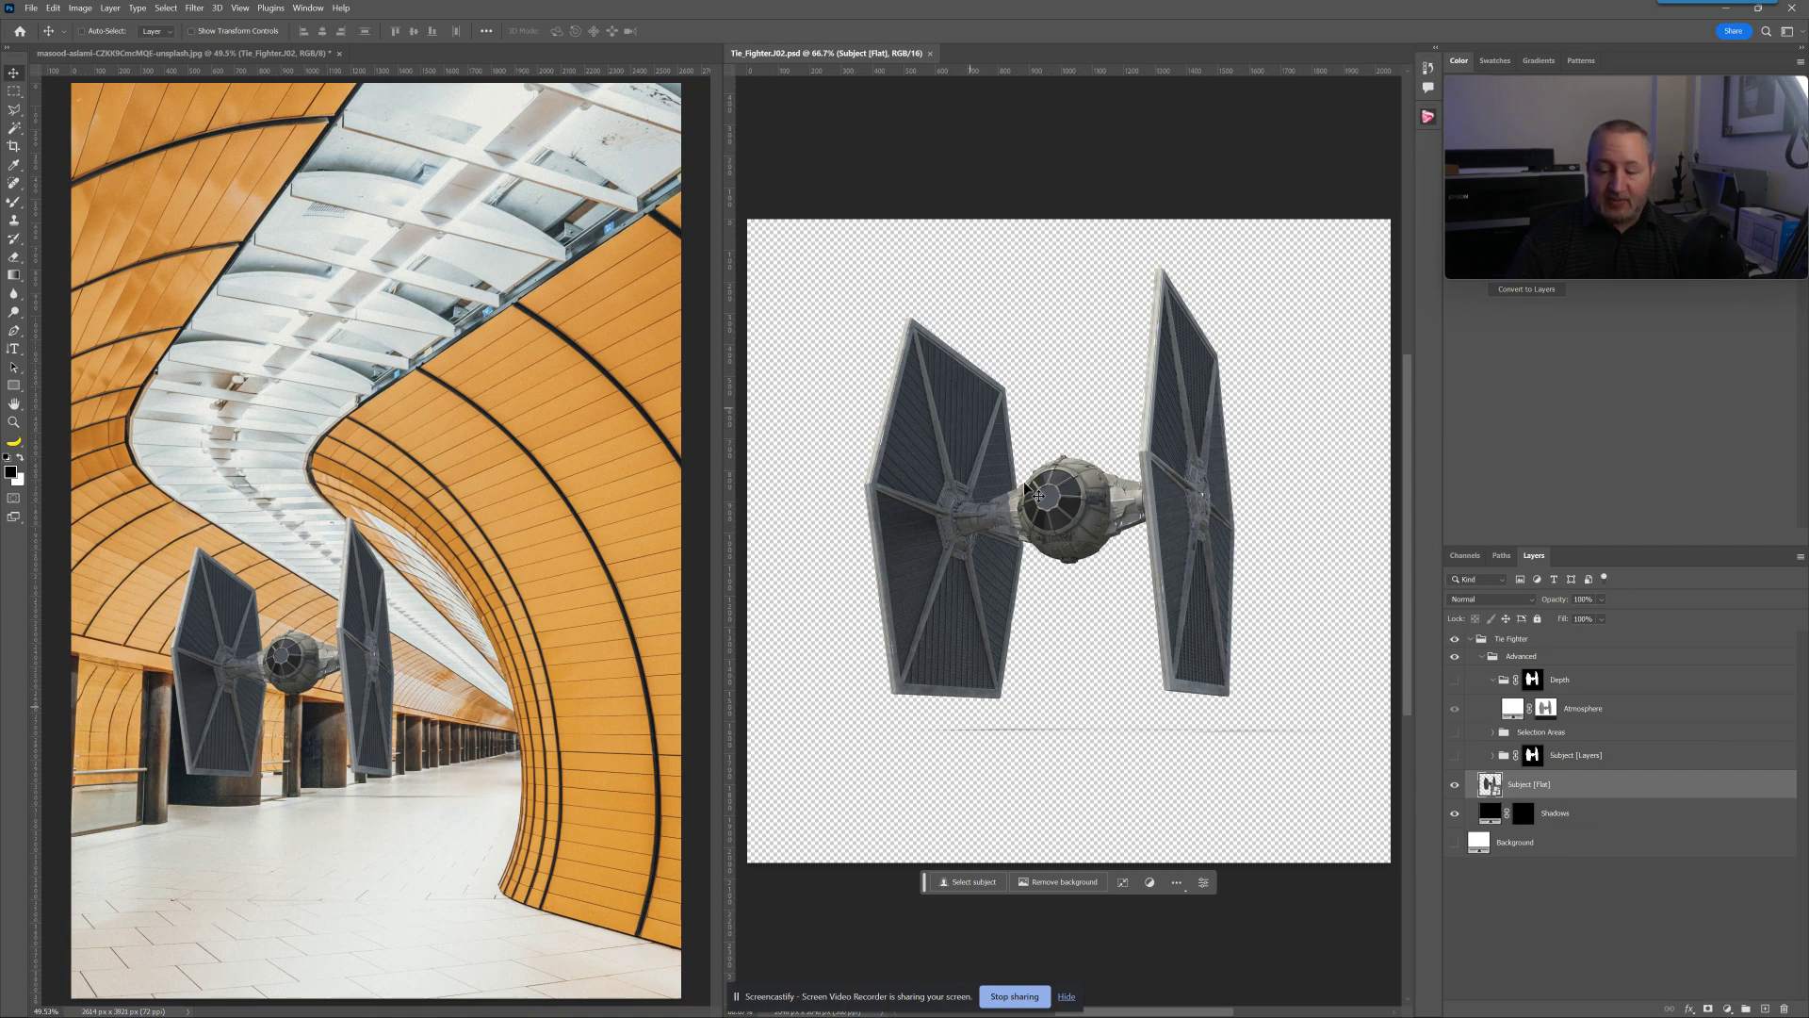
click(1453, 813)
key(ctrl+s)
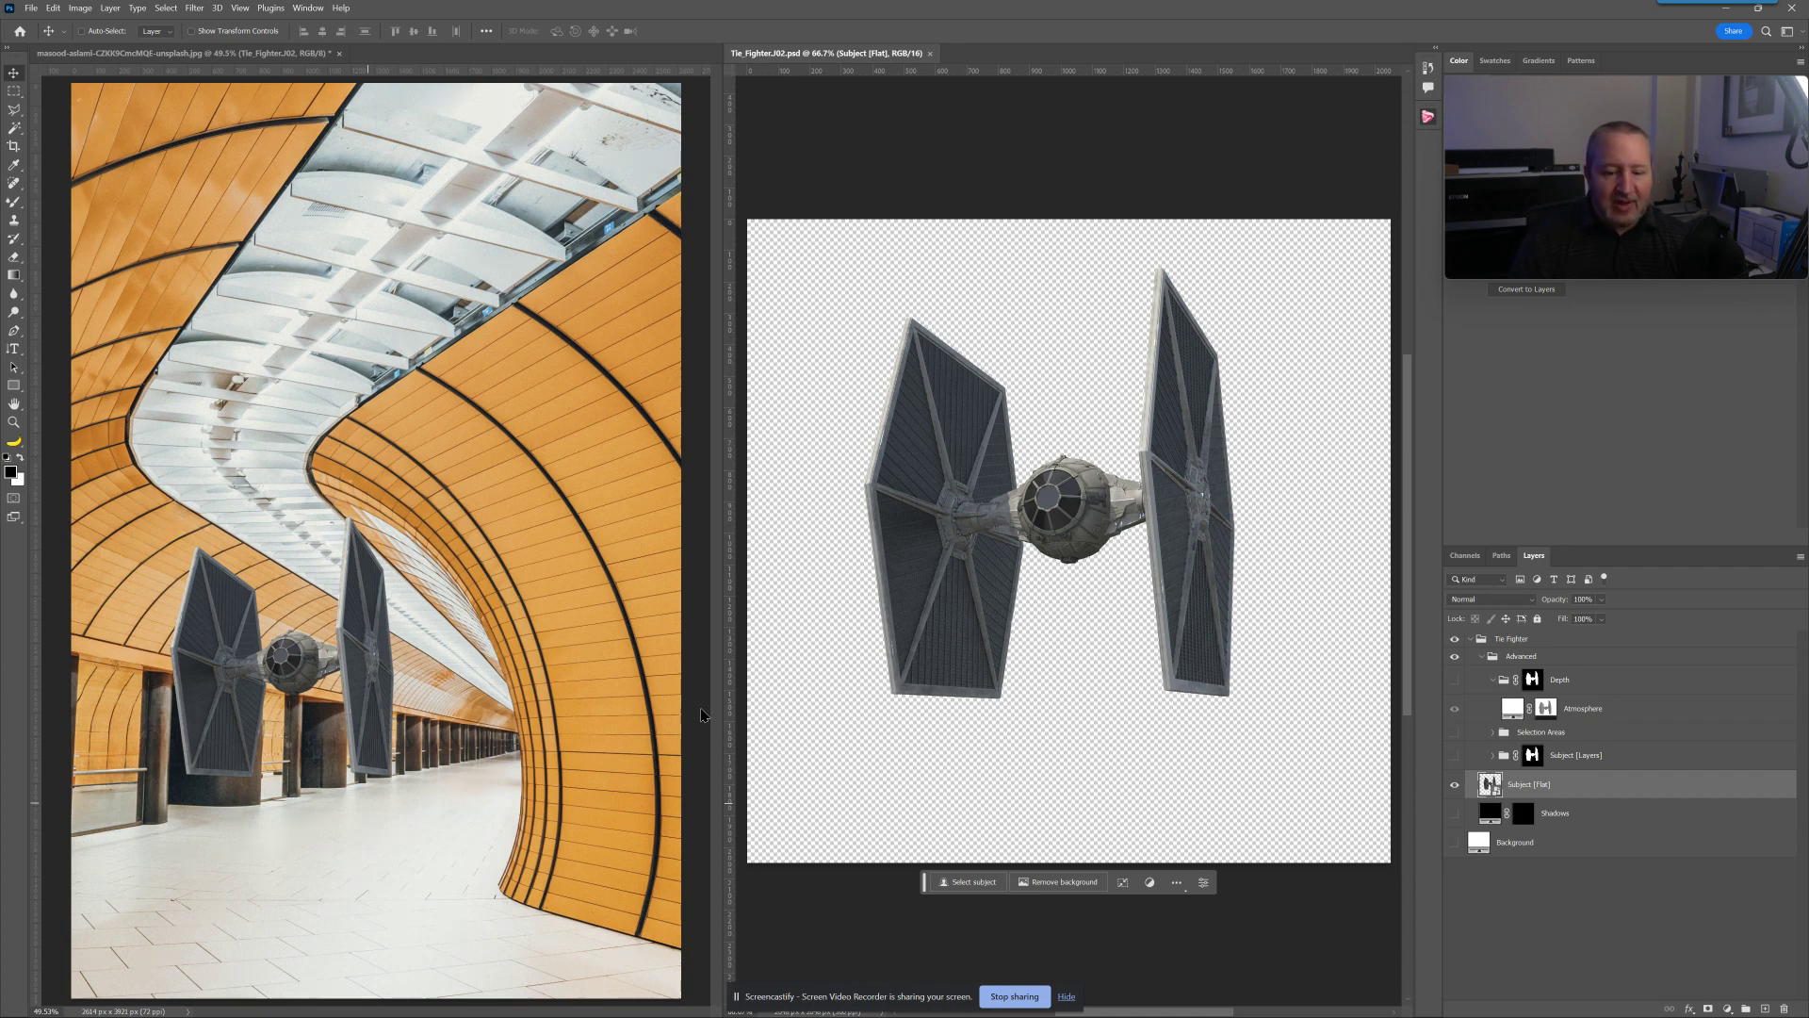
Step: Review the TP8 assignment page in the browser, covering its advanced compositing tools, submission requirements and example composite
key(alt+Tab)
key(alt+Tab)
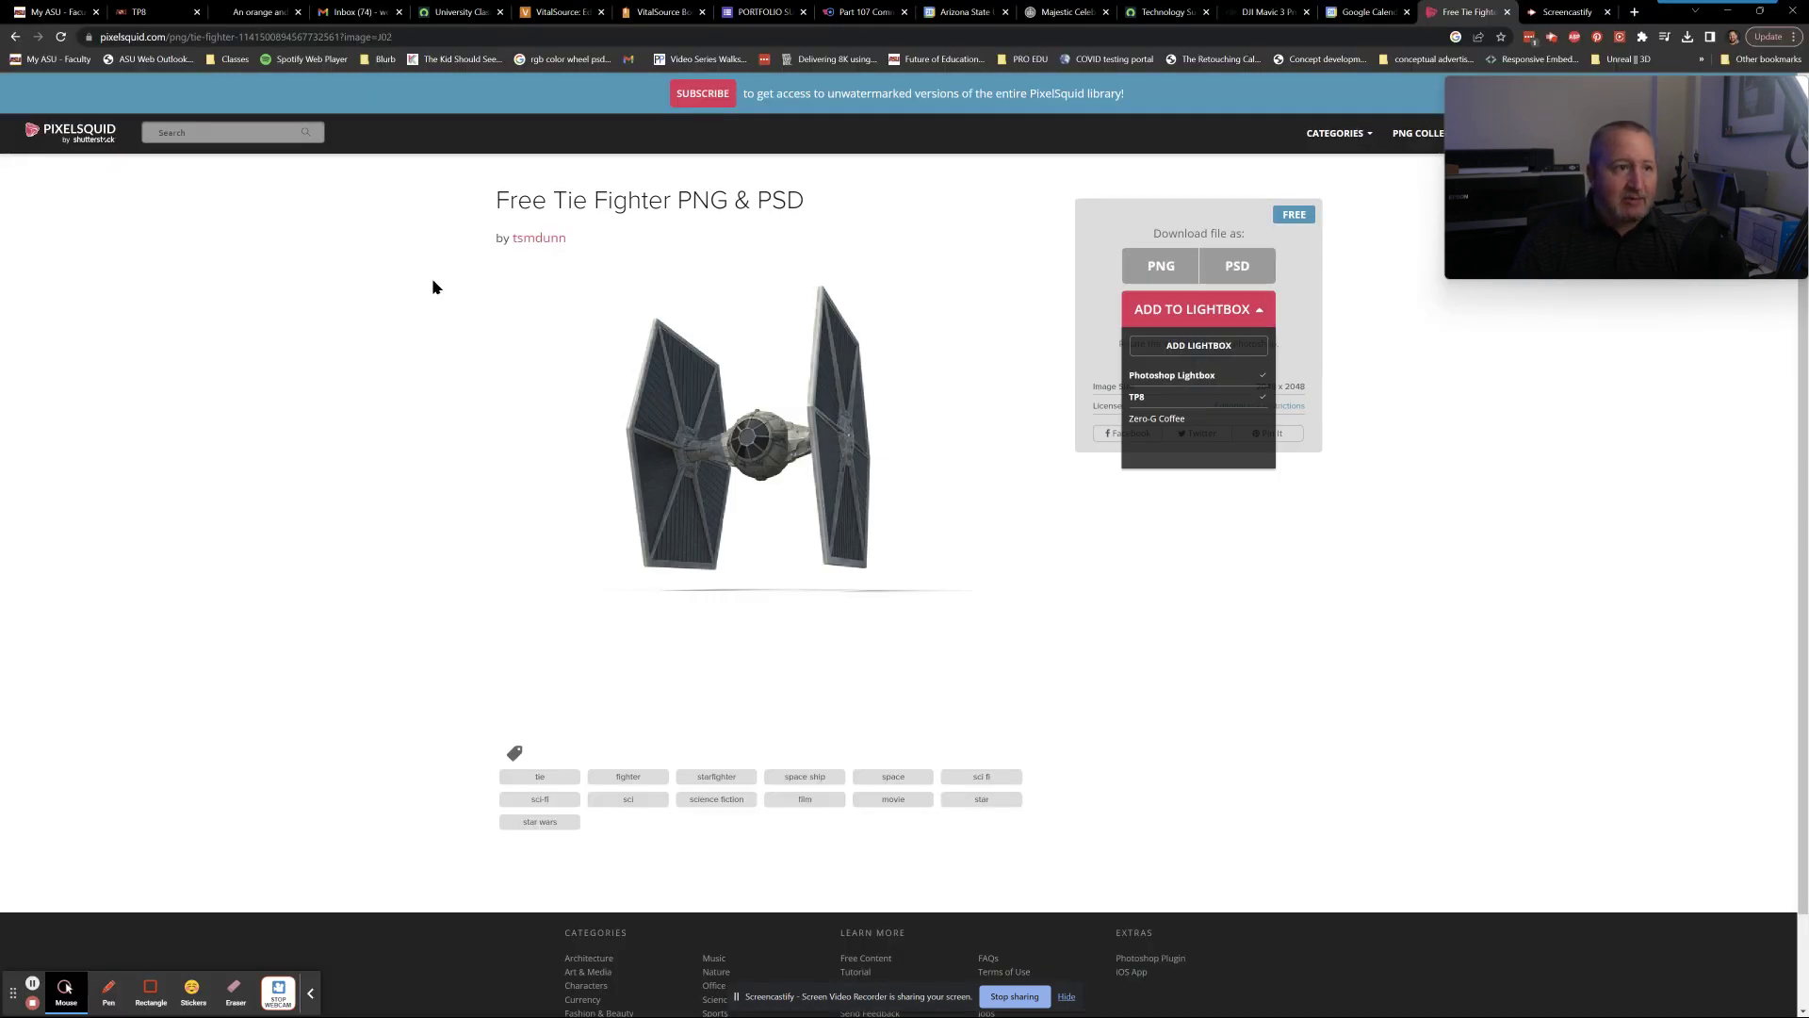
click(156, 13)
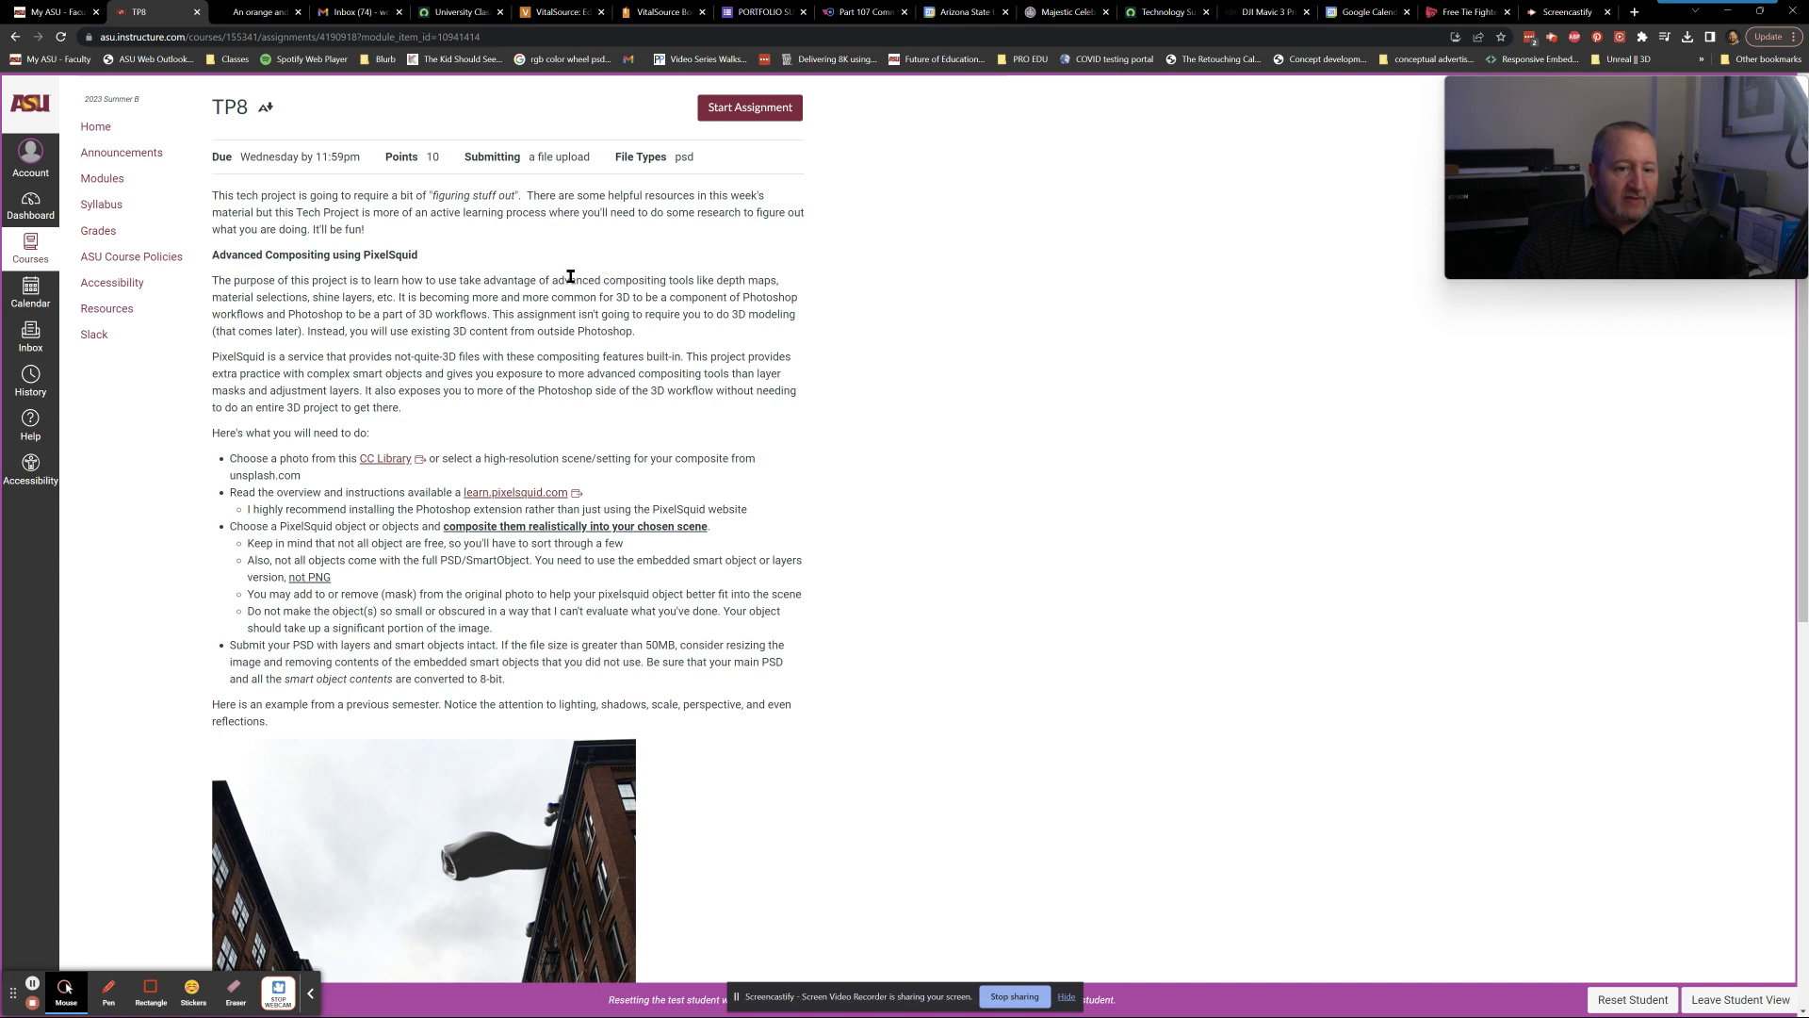
drag(565, 280, 701, 280)
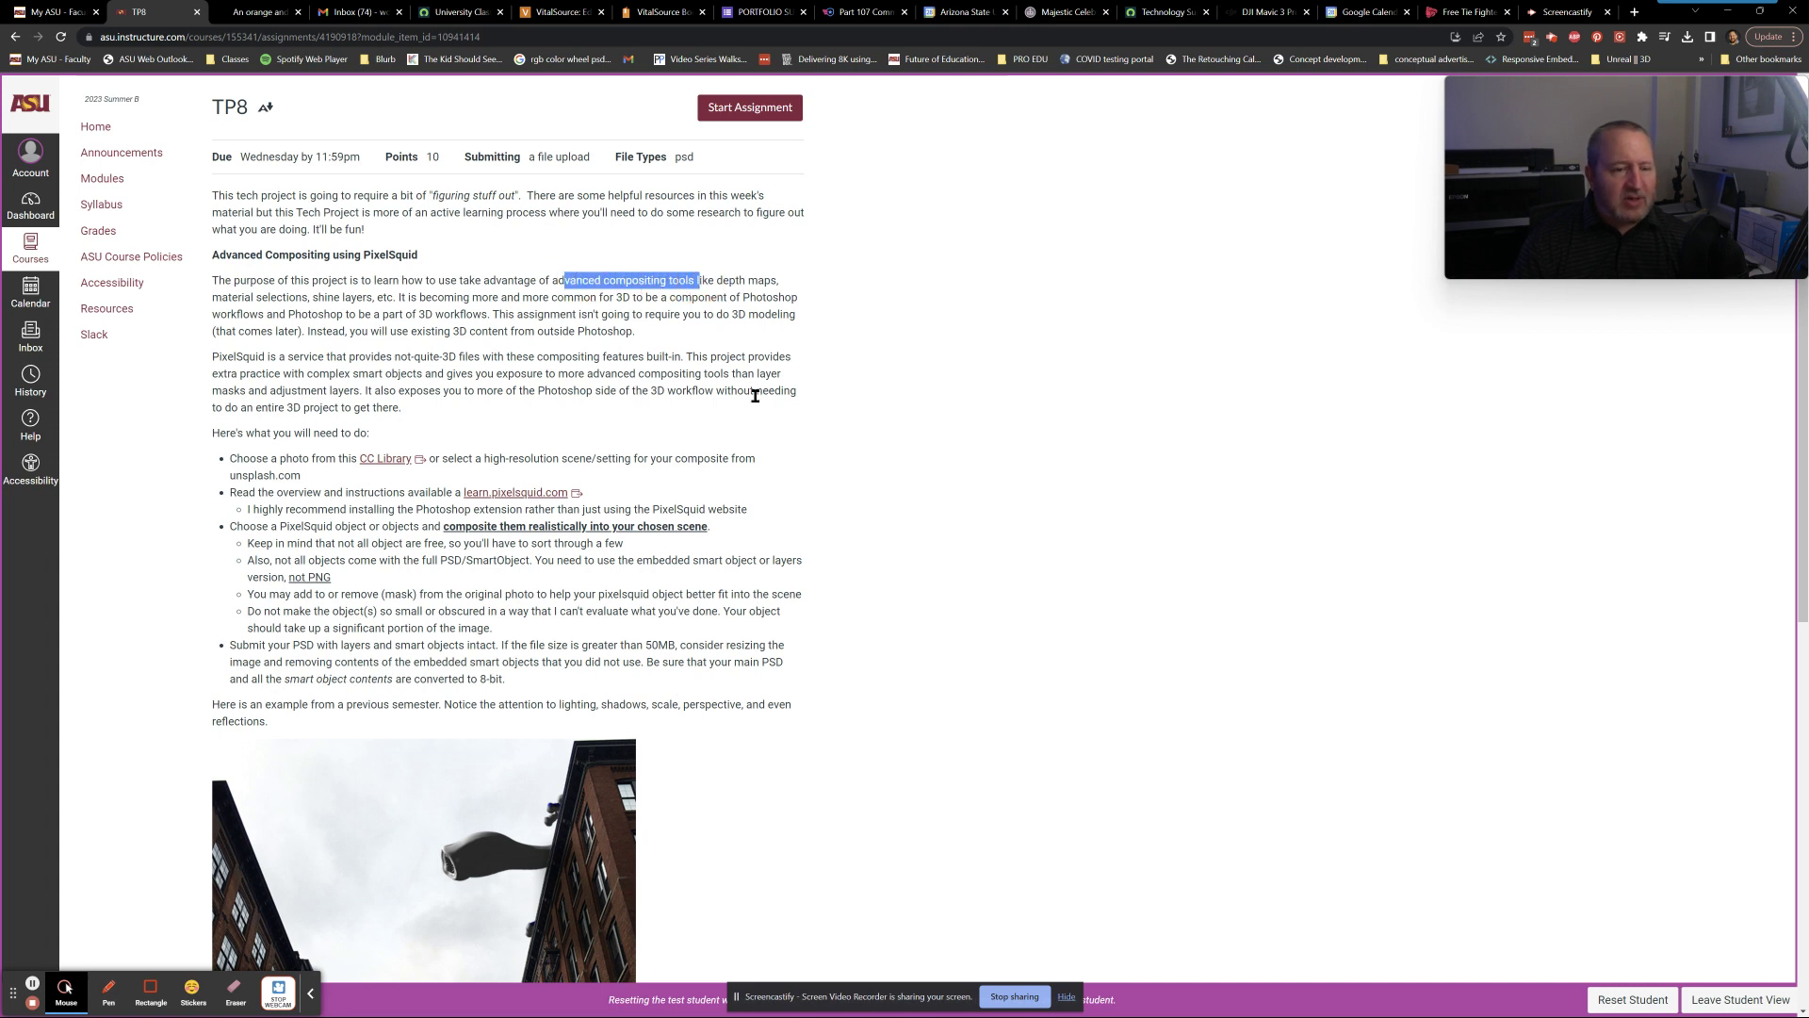
click(721, 275)
drag(720, 275, 770, 277)
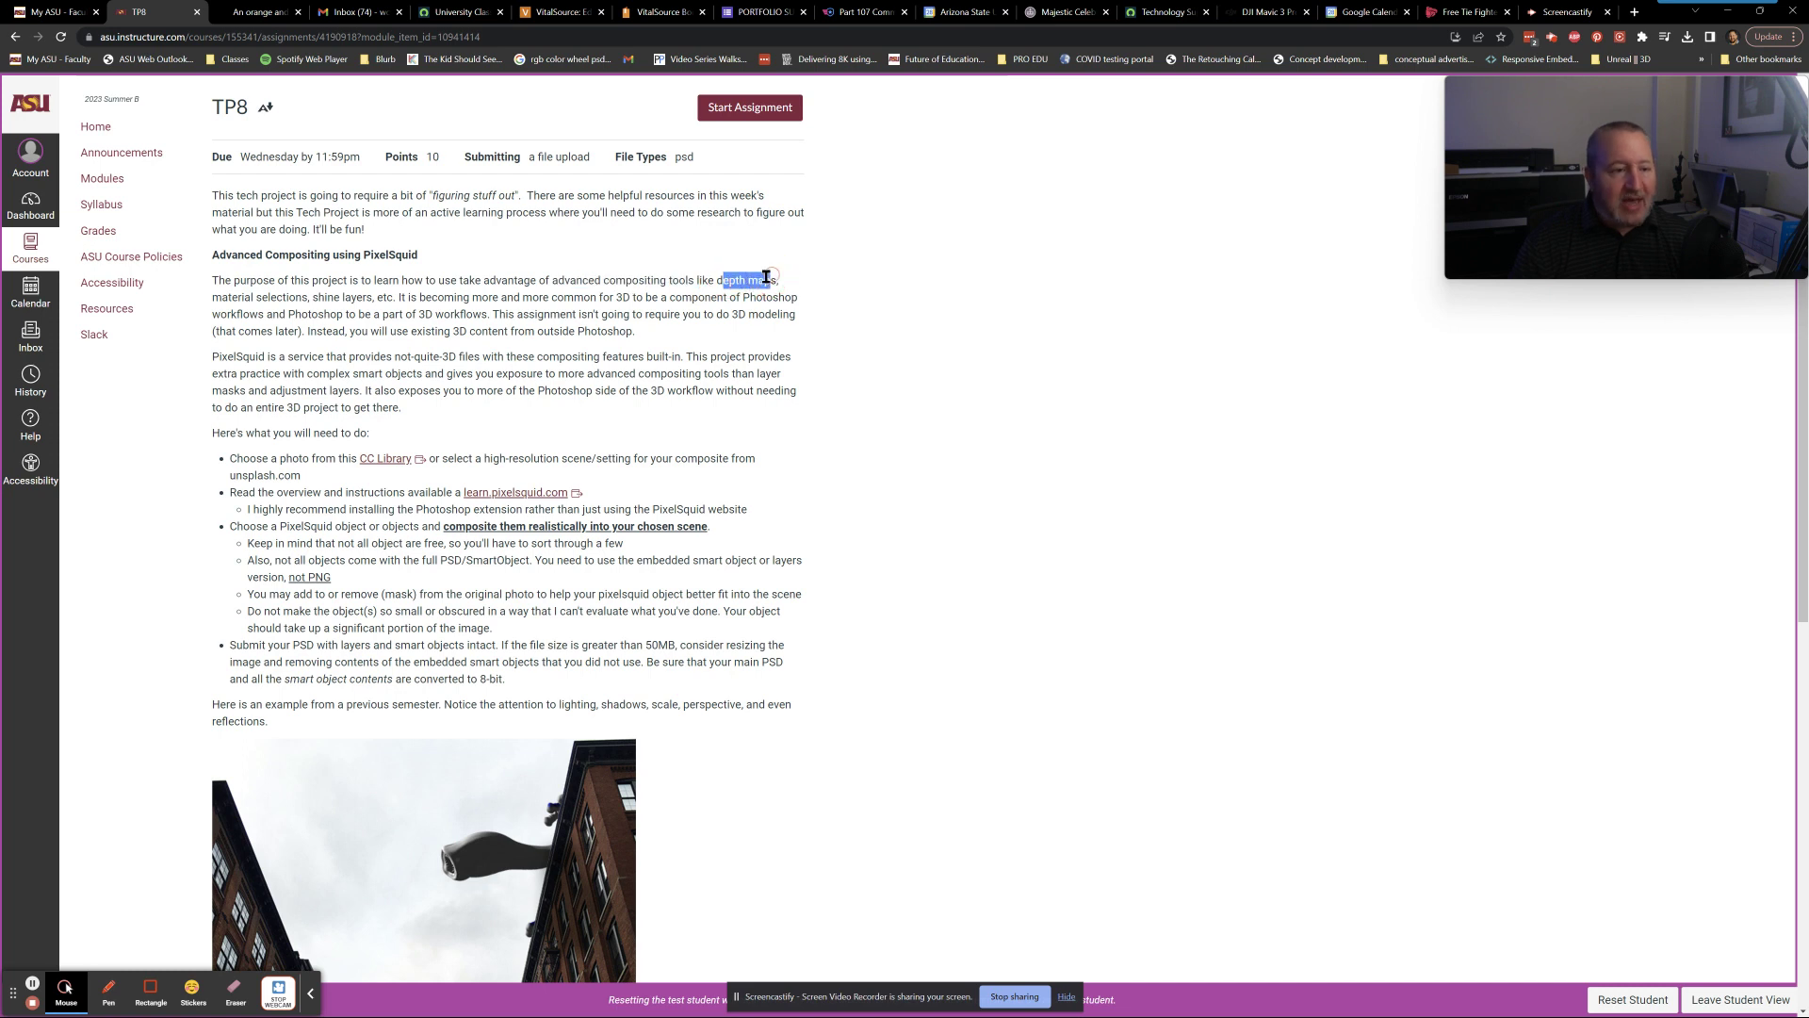
click(236, 297)
drag(325, 296, 357, 297)
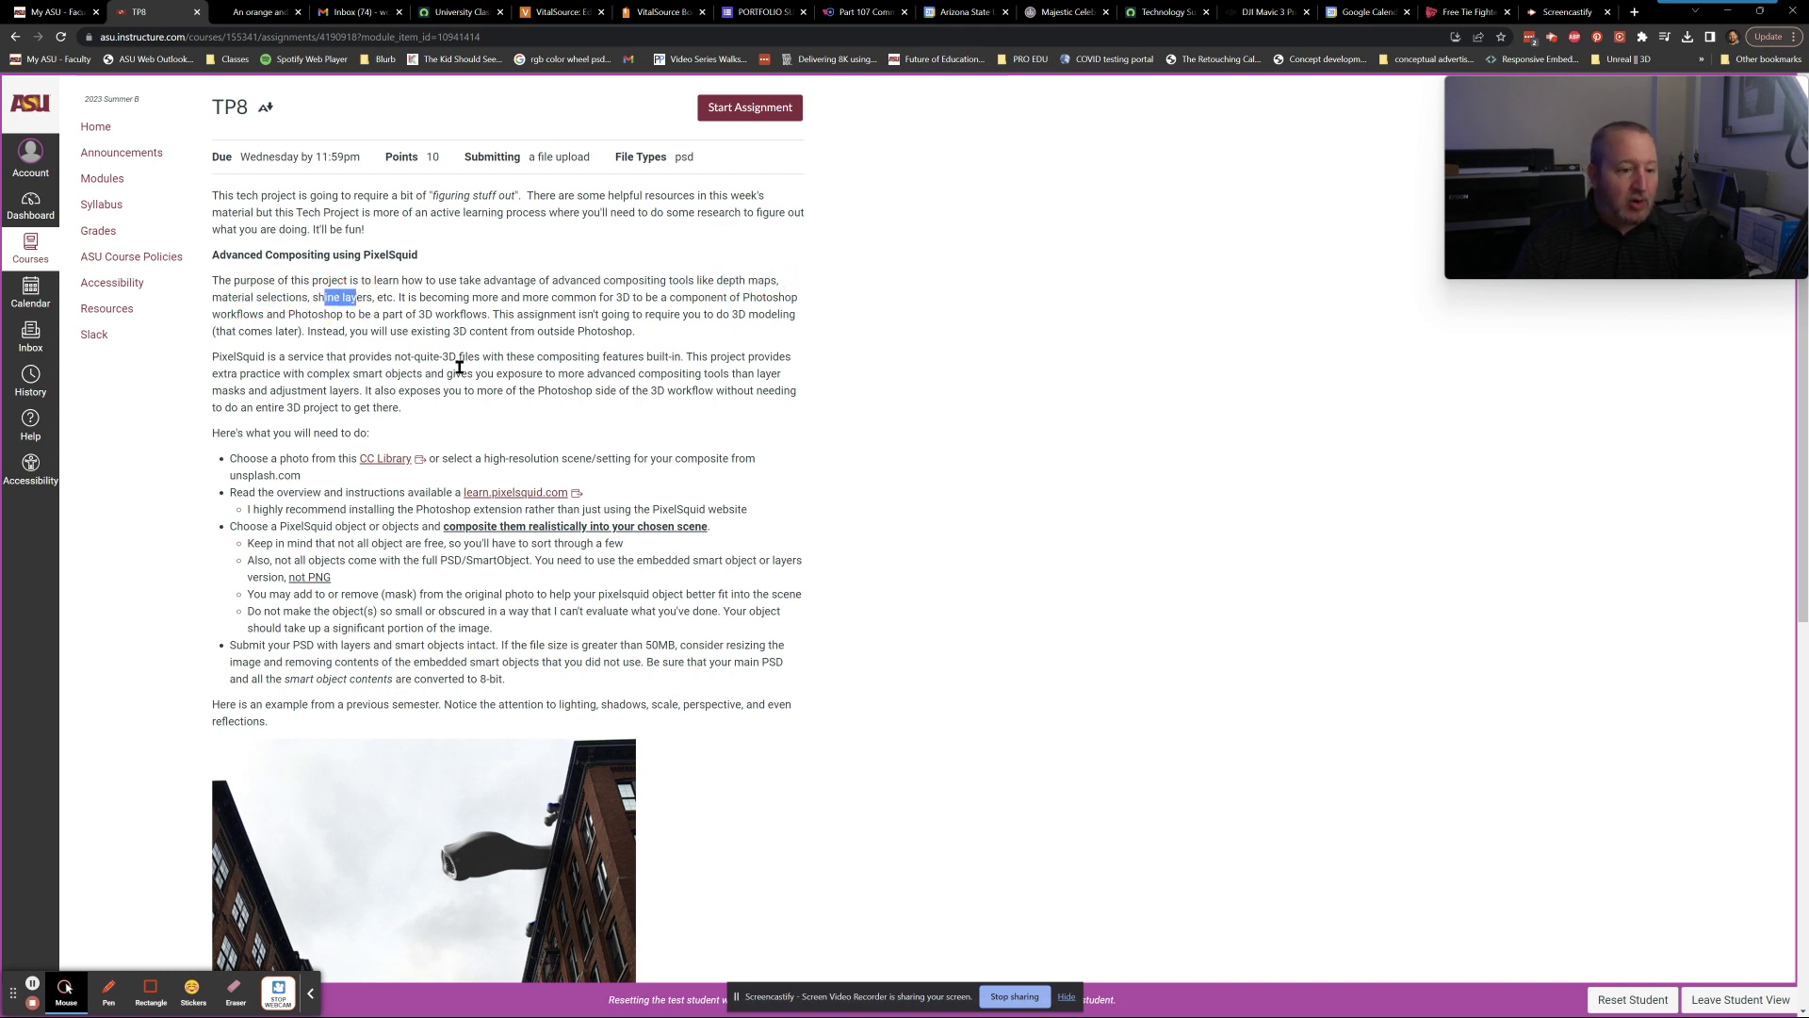
scroll(463, 504, down, 1)
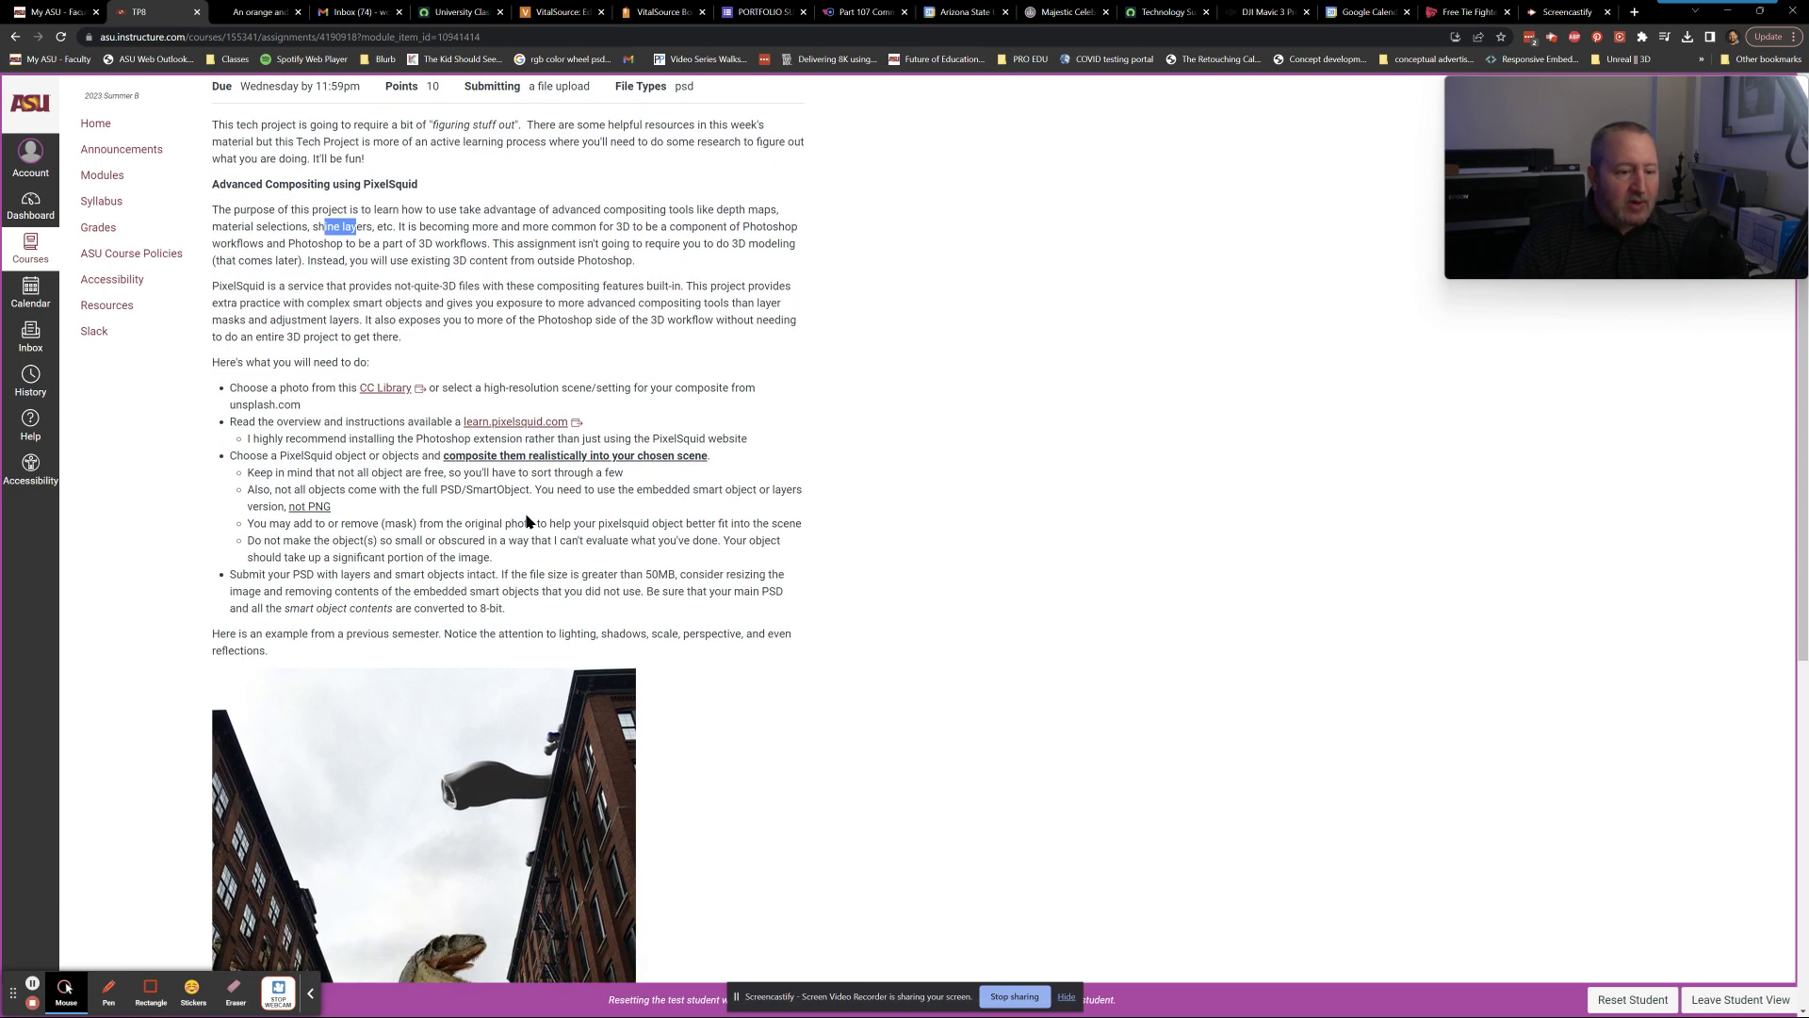
scroll(560, 558, down, 3)
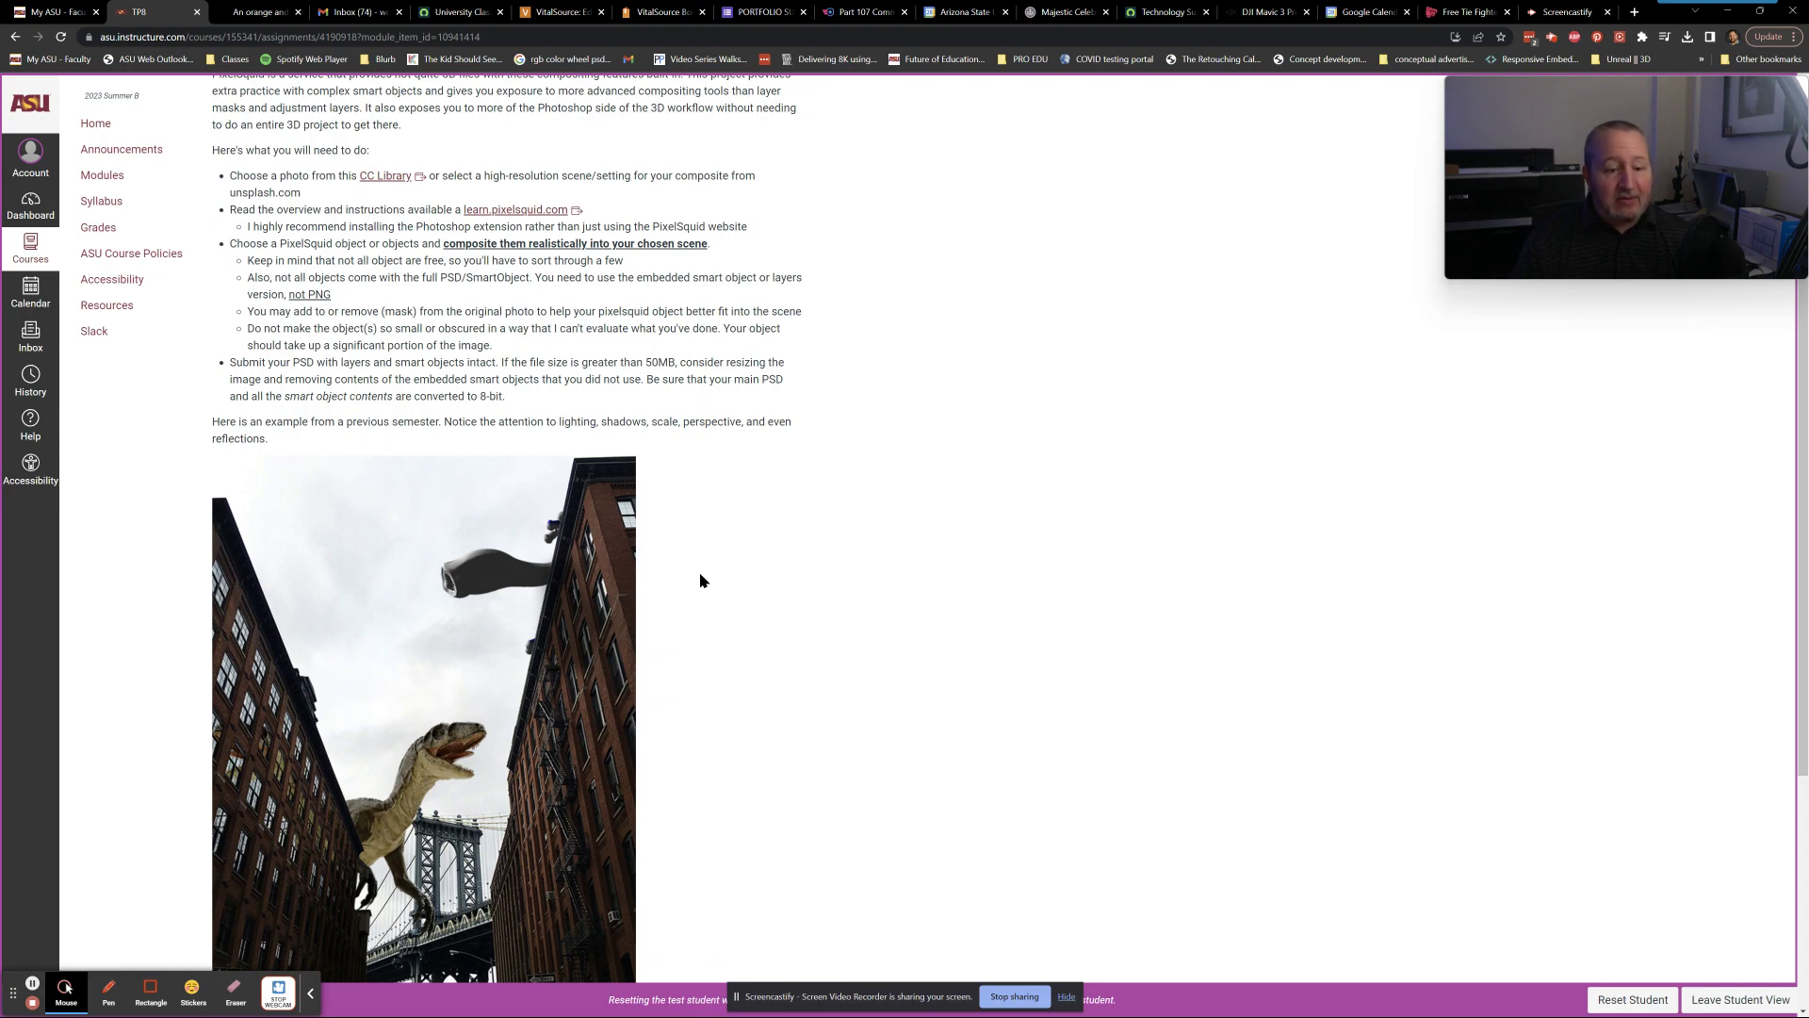
Step: Return to Photoshop, collapse the Tie Fighter's Advanced group and check the Subject [Flat] layer by toggling its visibility
key(alt+Tab)
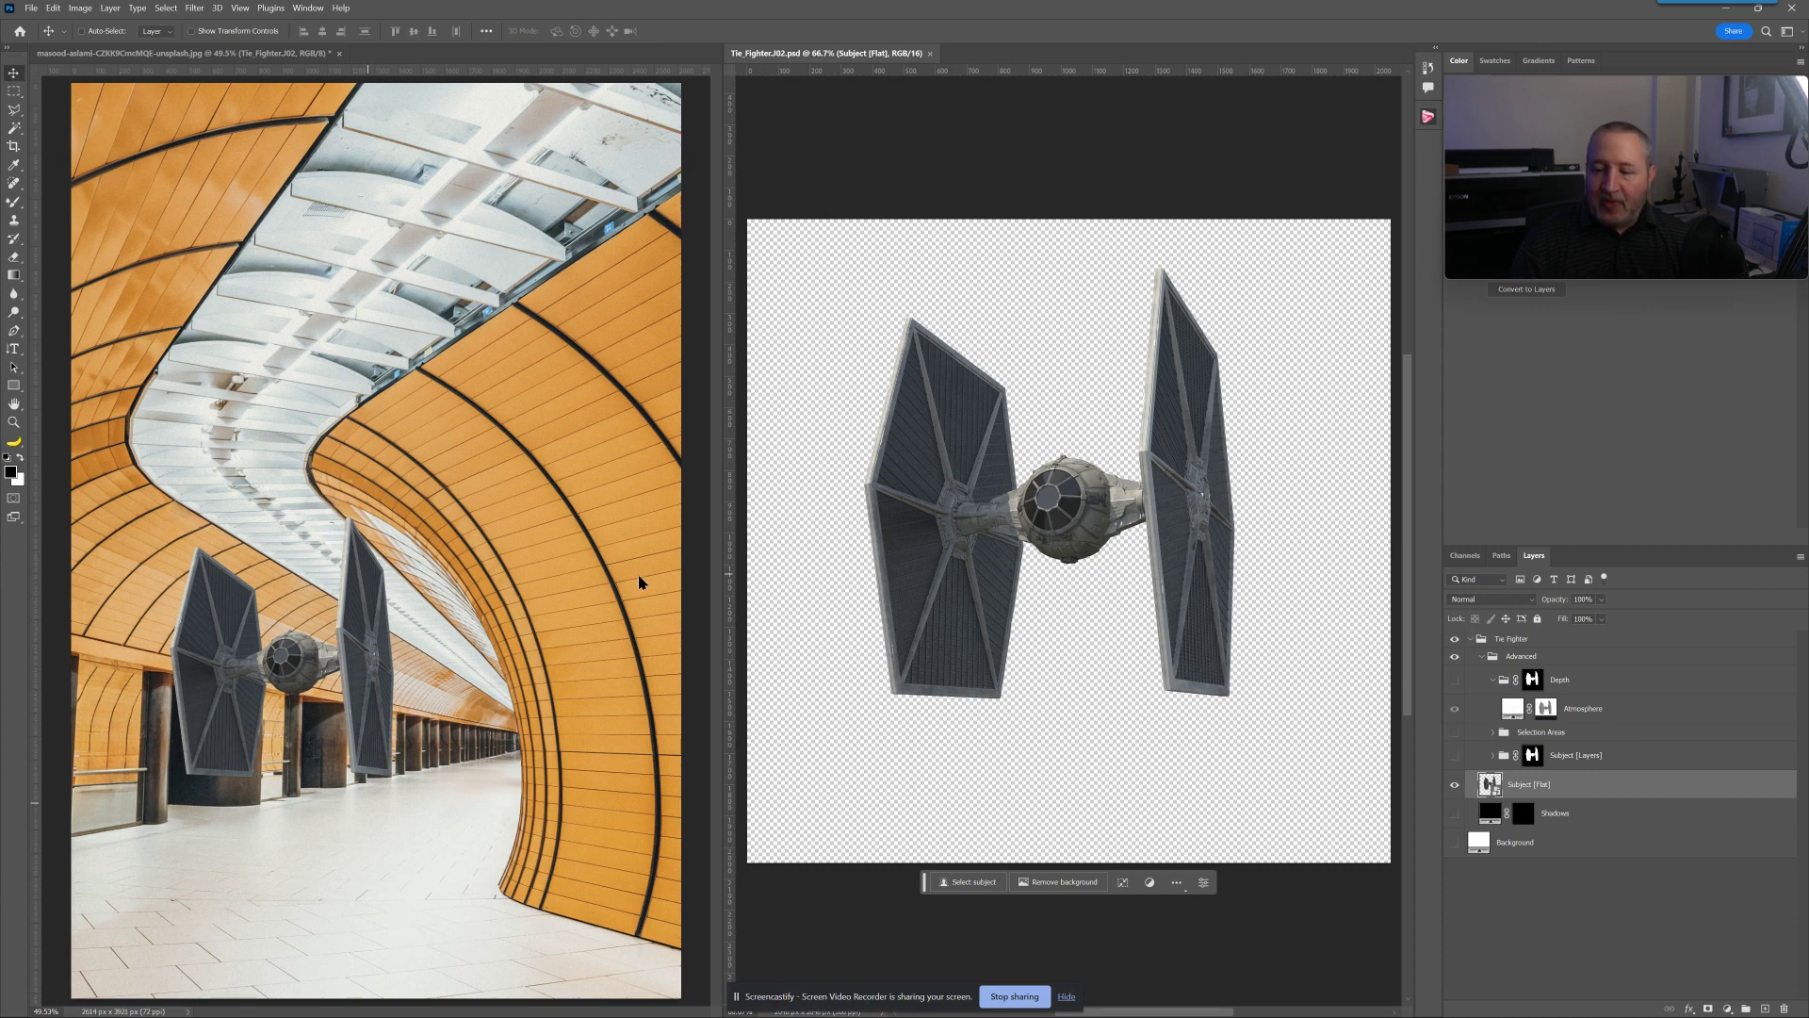
click(1481, 662)
click(1483, 657)
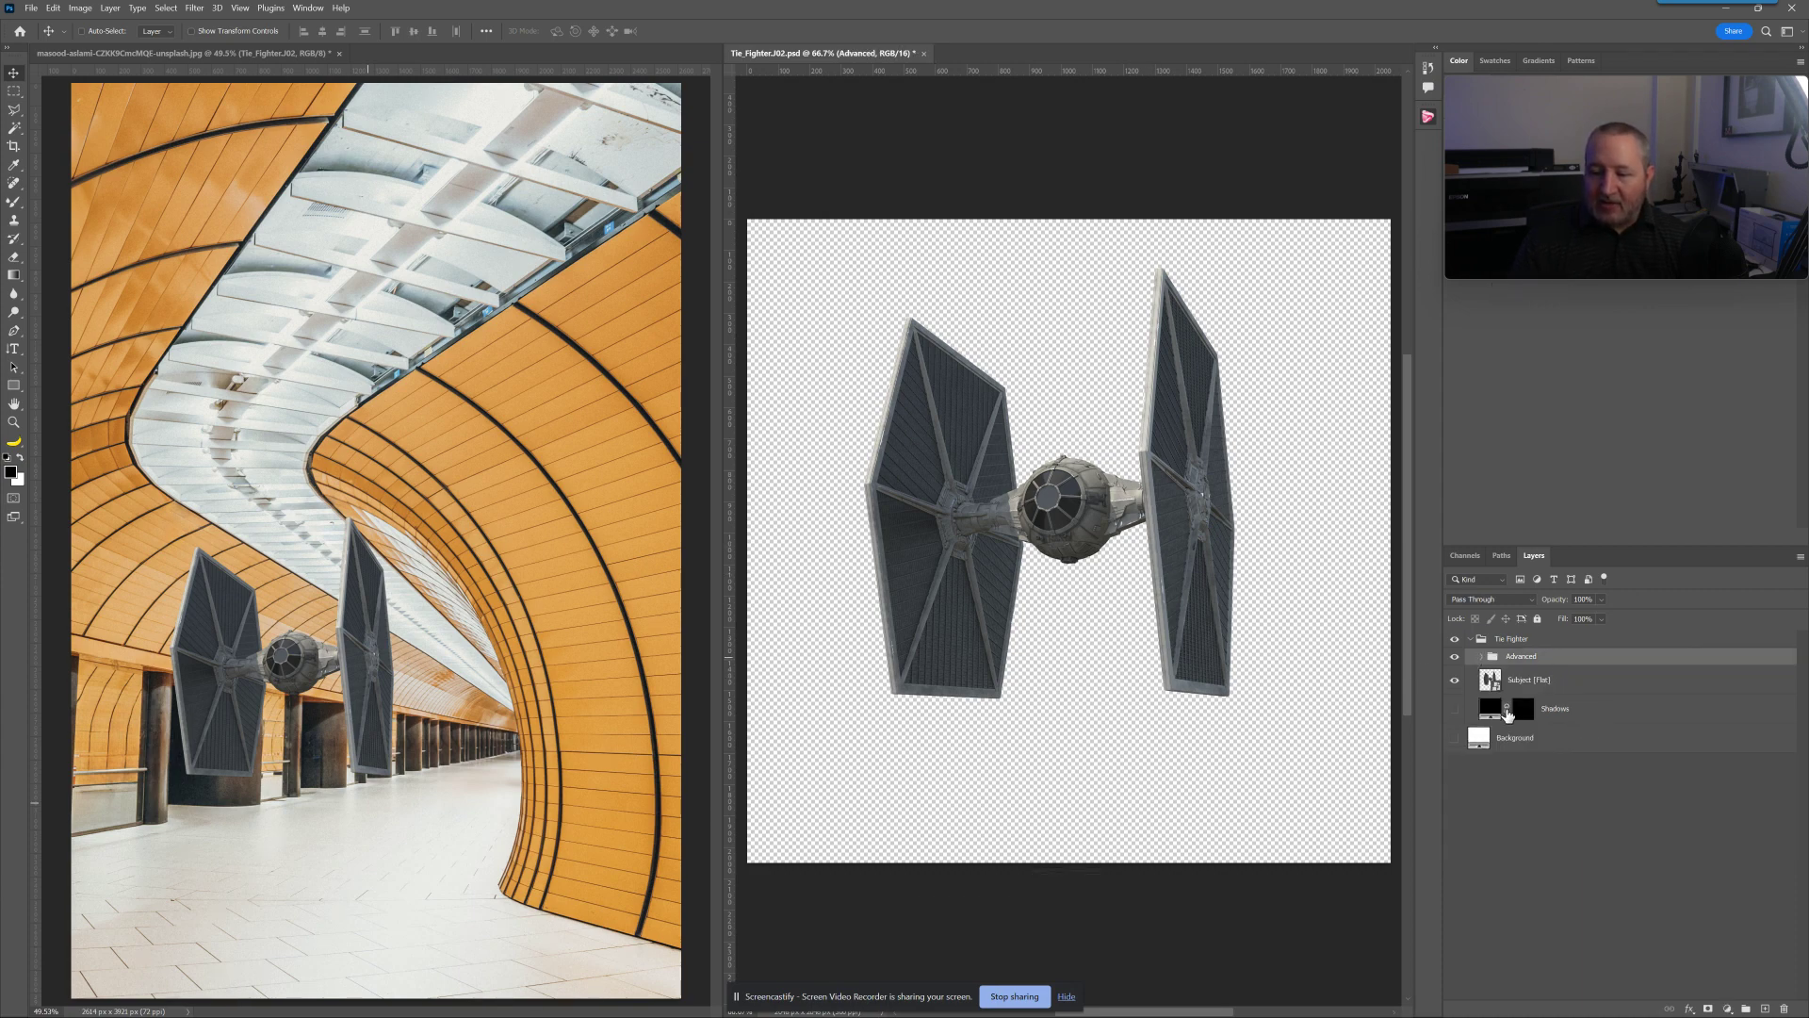
click(1498, 687)
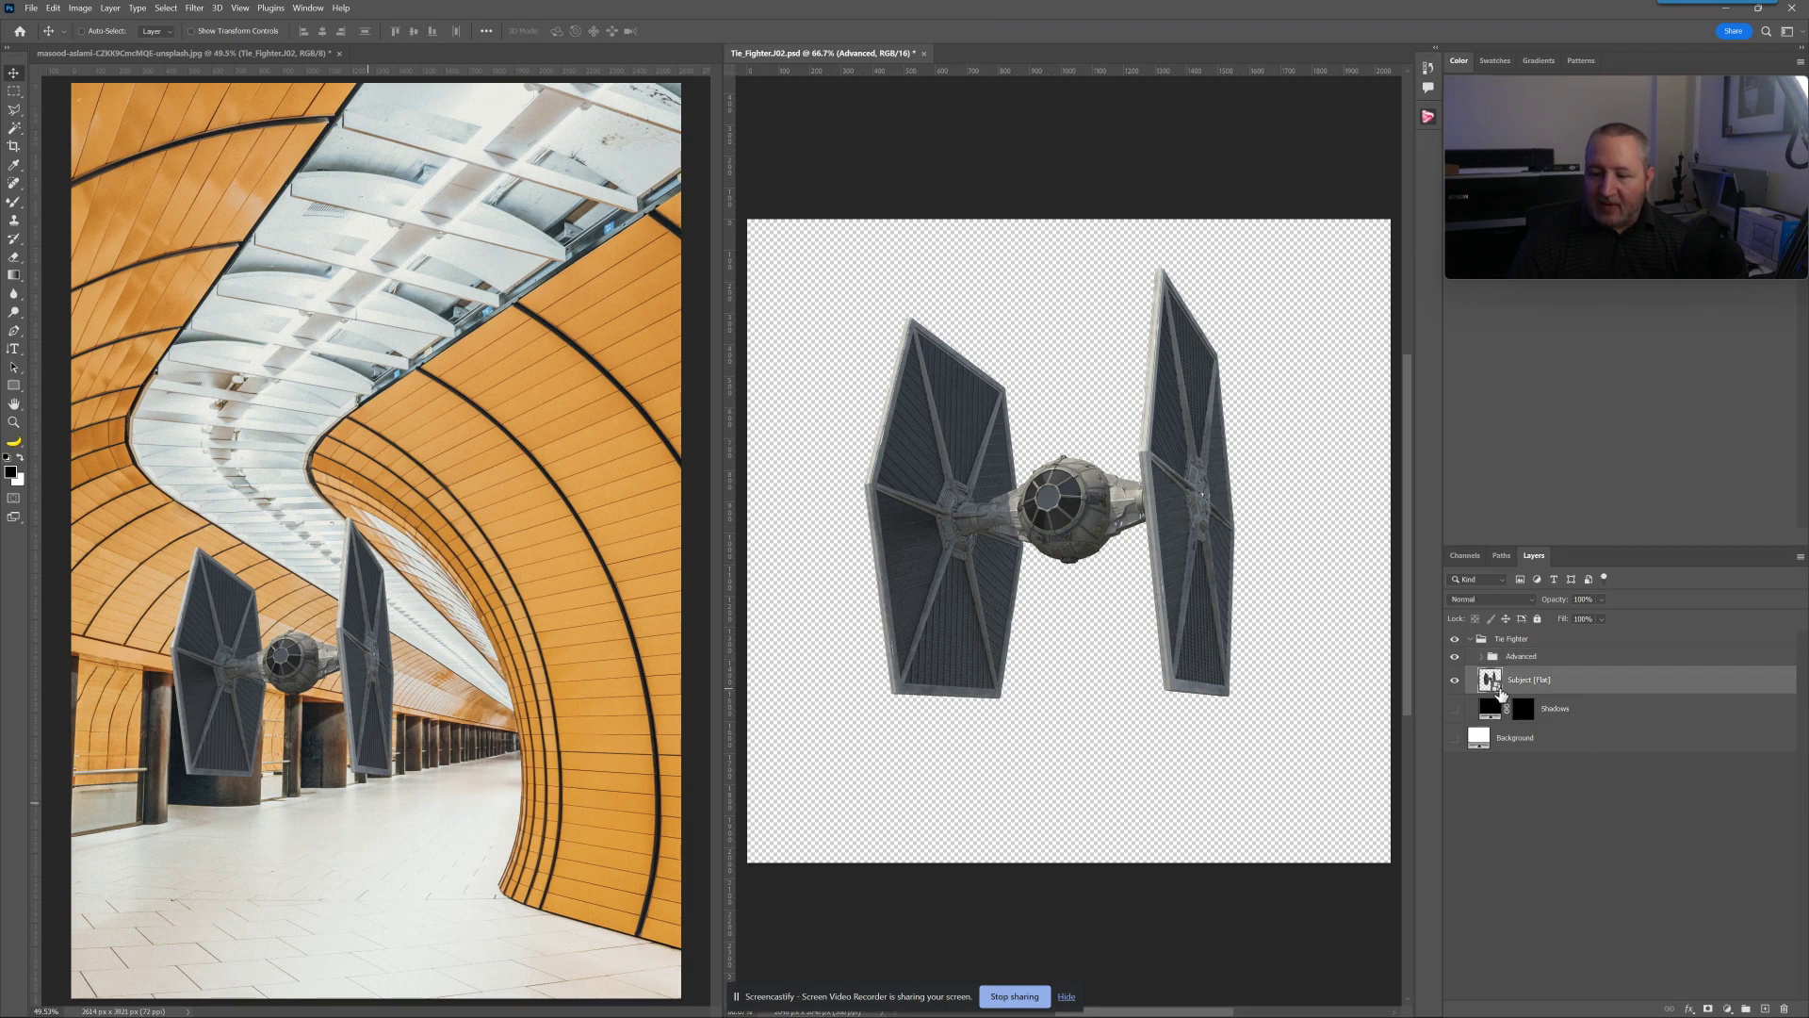
click(1453, 680)
click(1454, 680)
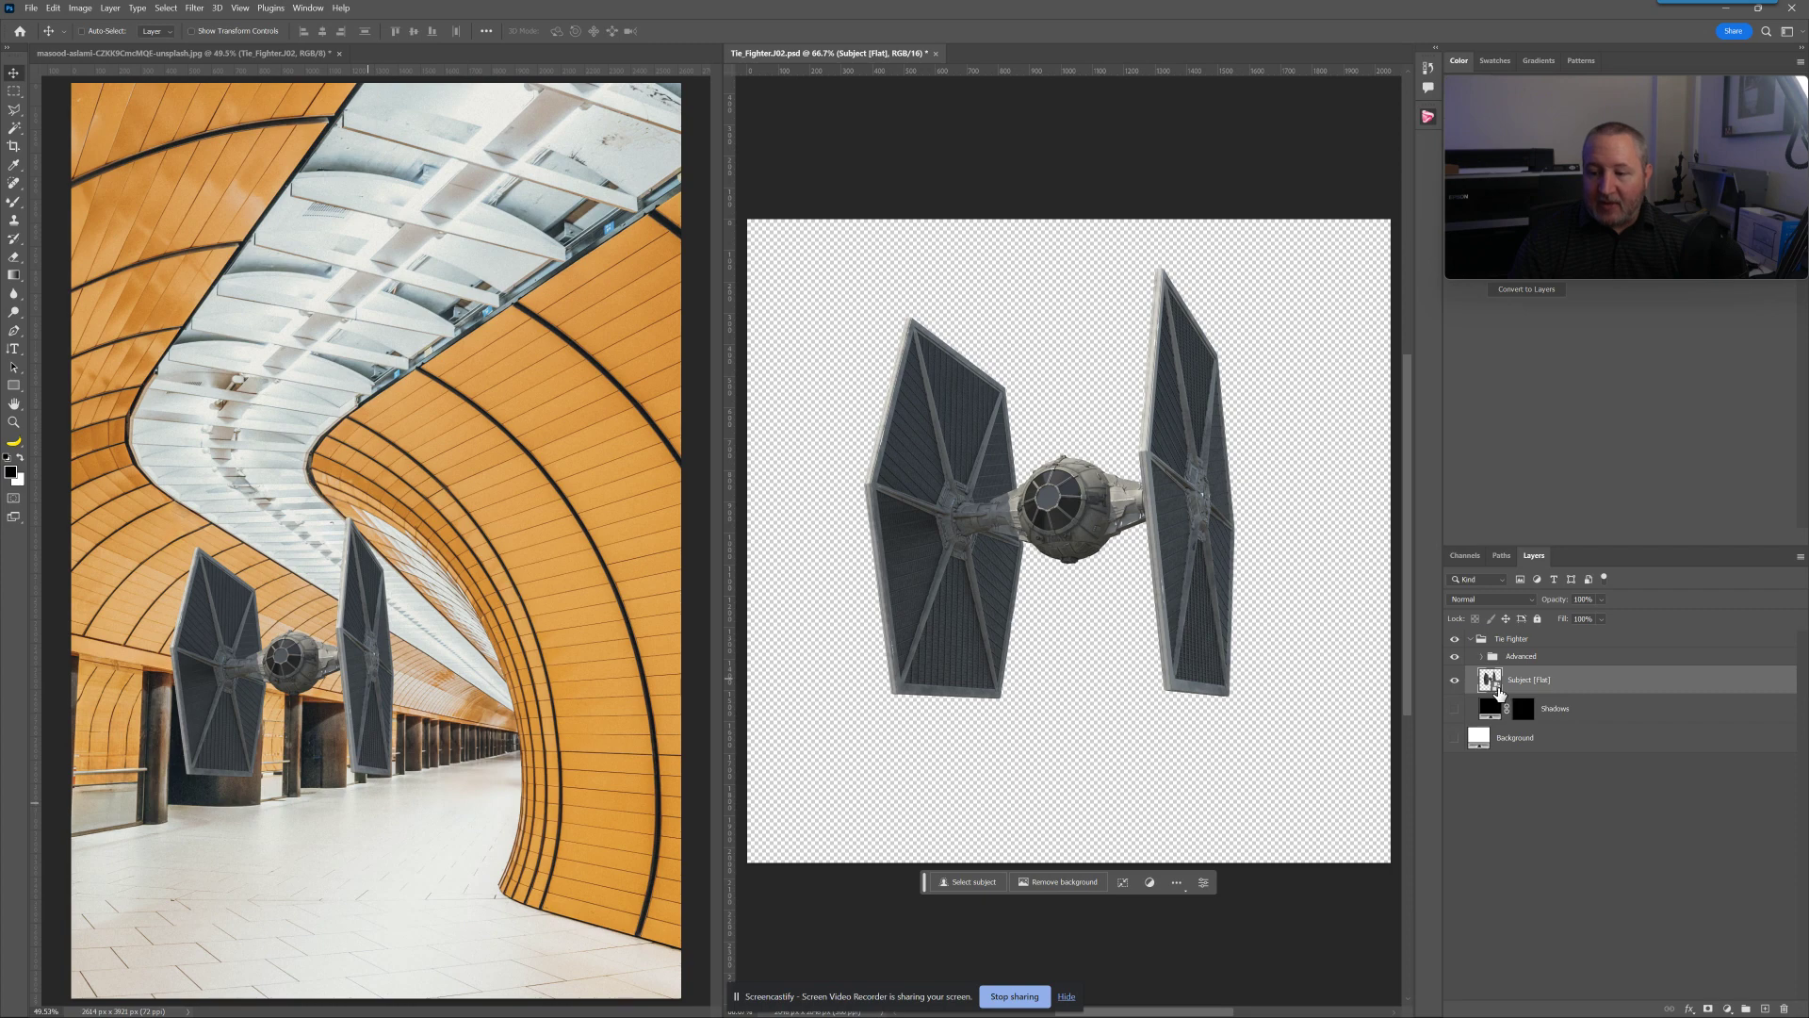
Step: Open the Subject [Flat] smart object to inspect its contents and close it without making changes
double_click(1497, 689)
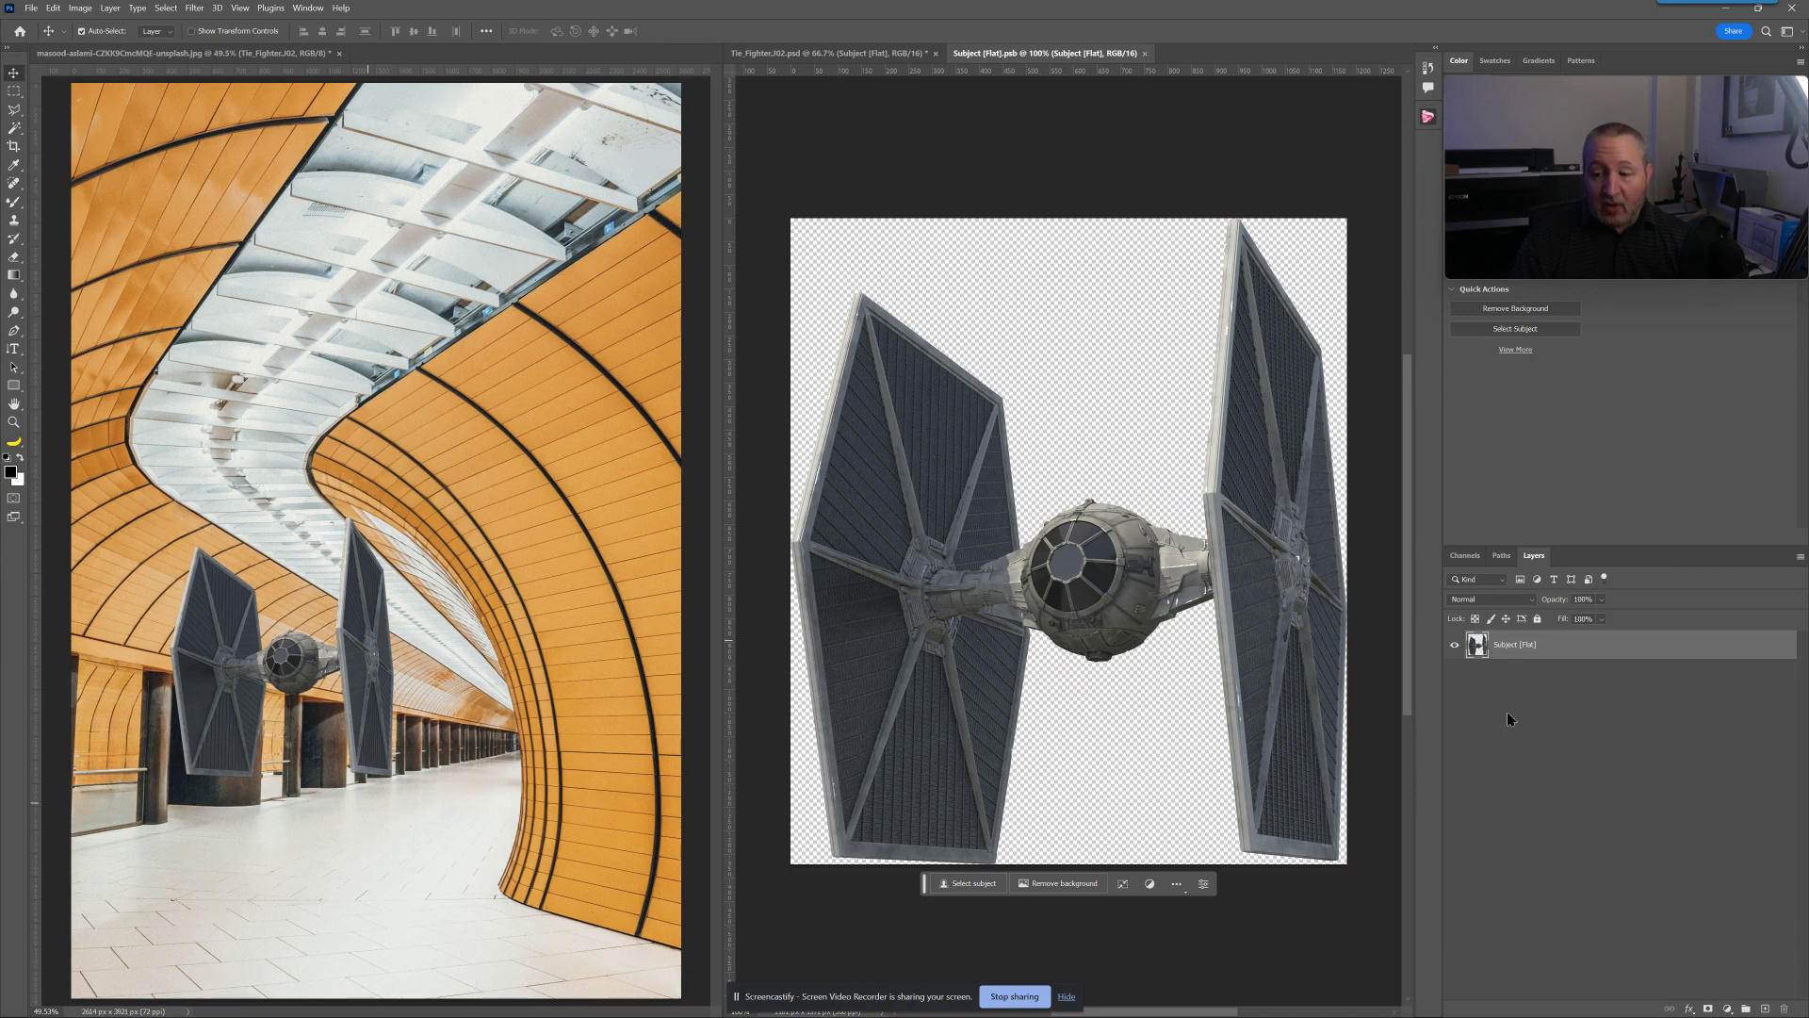
key(ctrl+w)
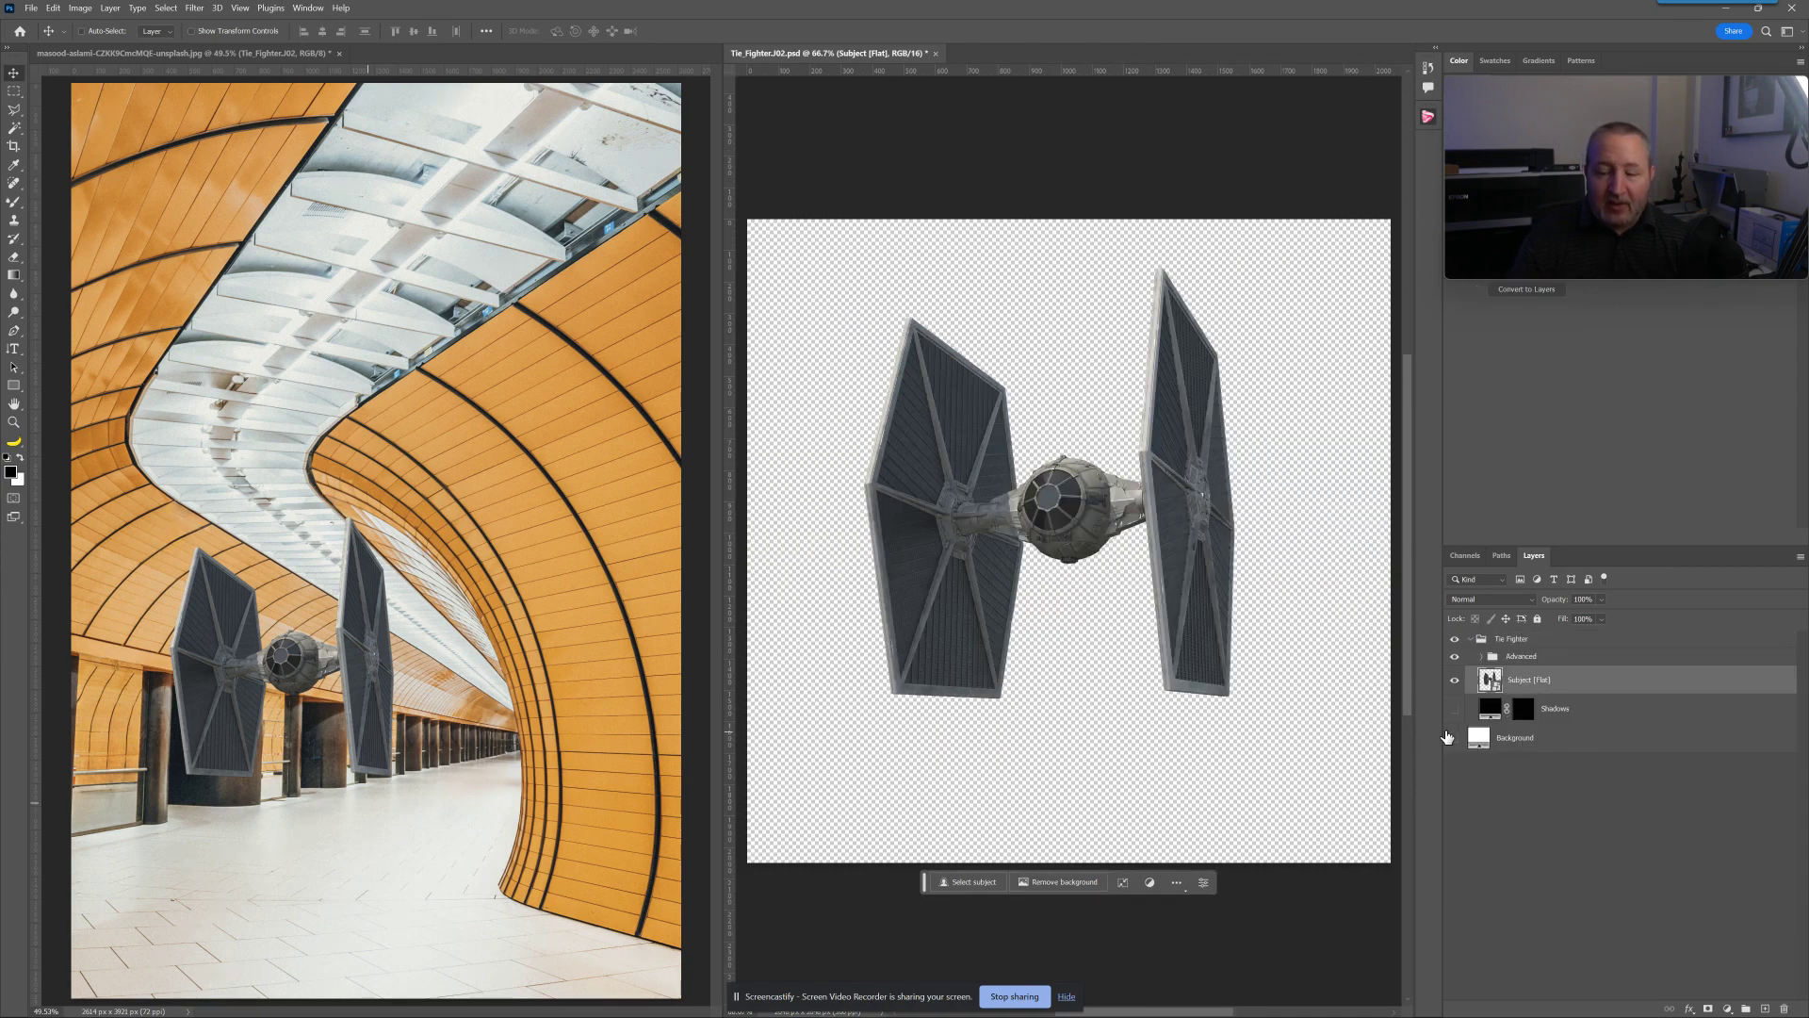
Step: Expand the Advanced group, preview the Depth group's atmosphere effect on the Tie Fighter, and leave Depth hidden and collapsed
click(1482, 656)
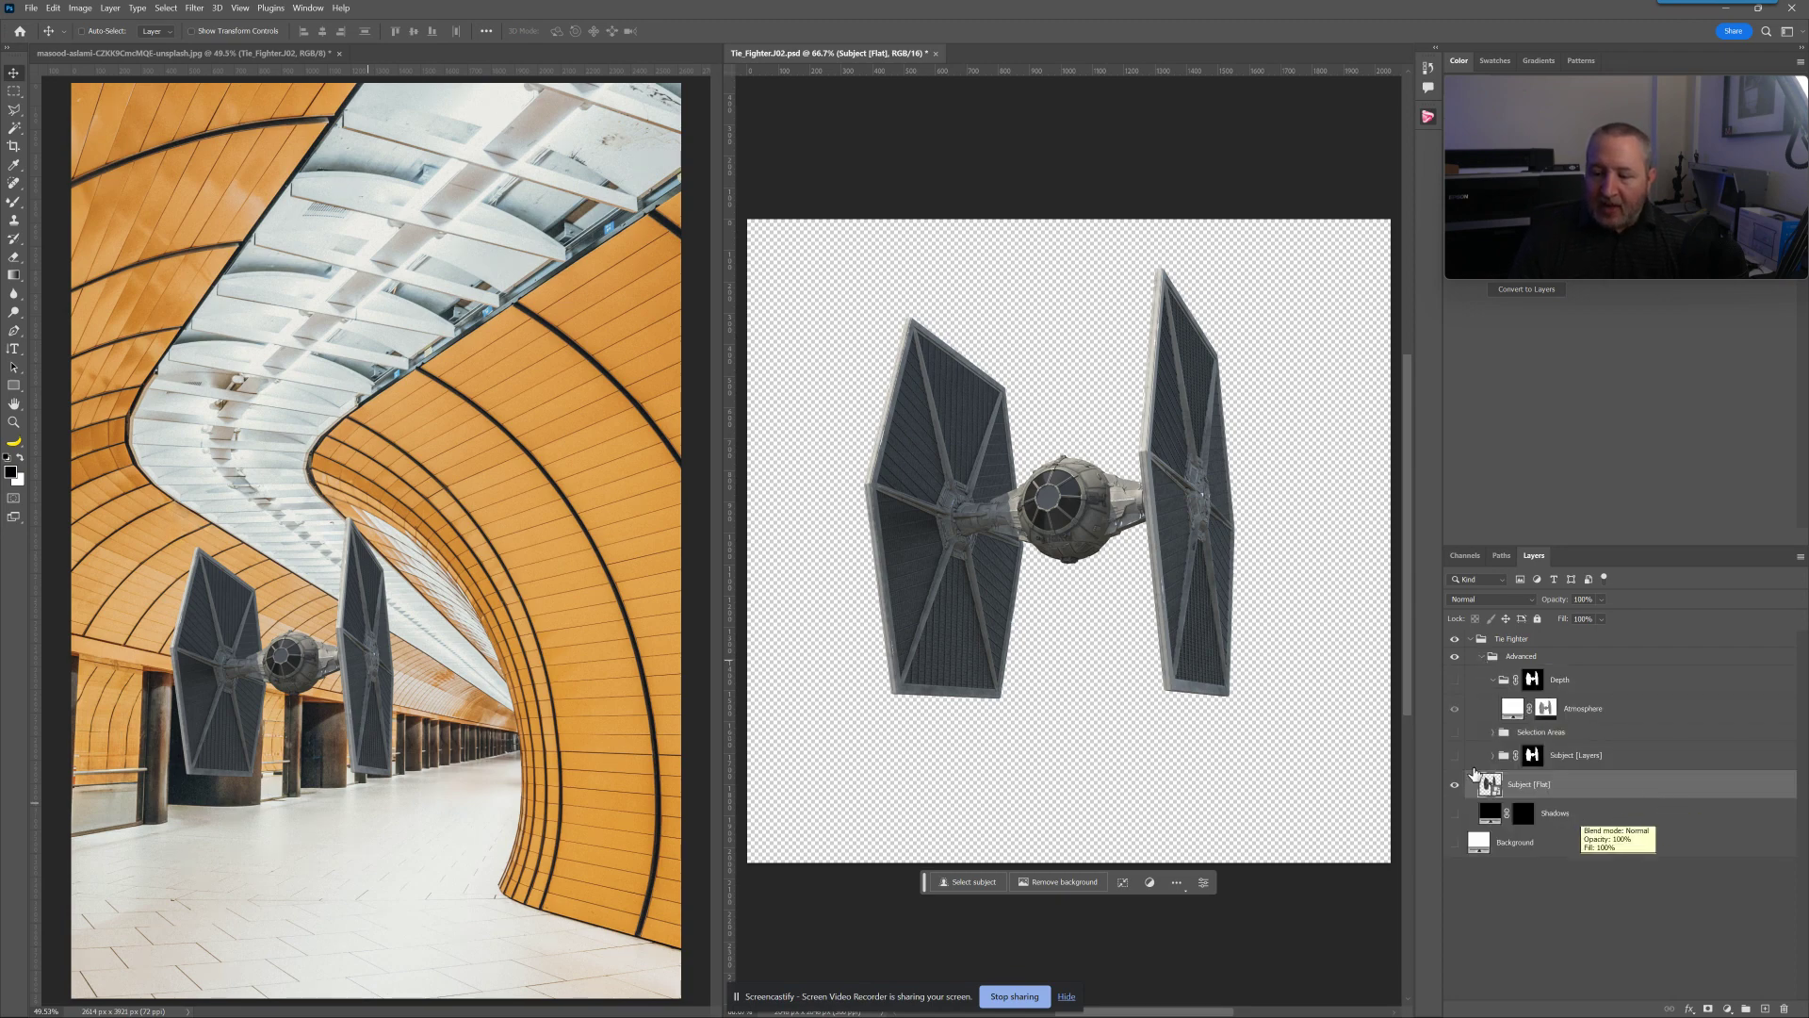
click(1480, 664)
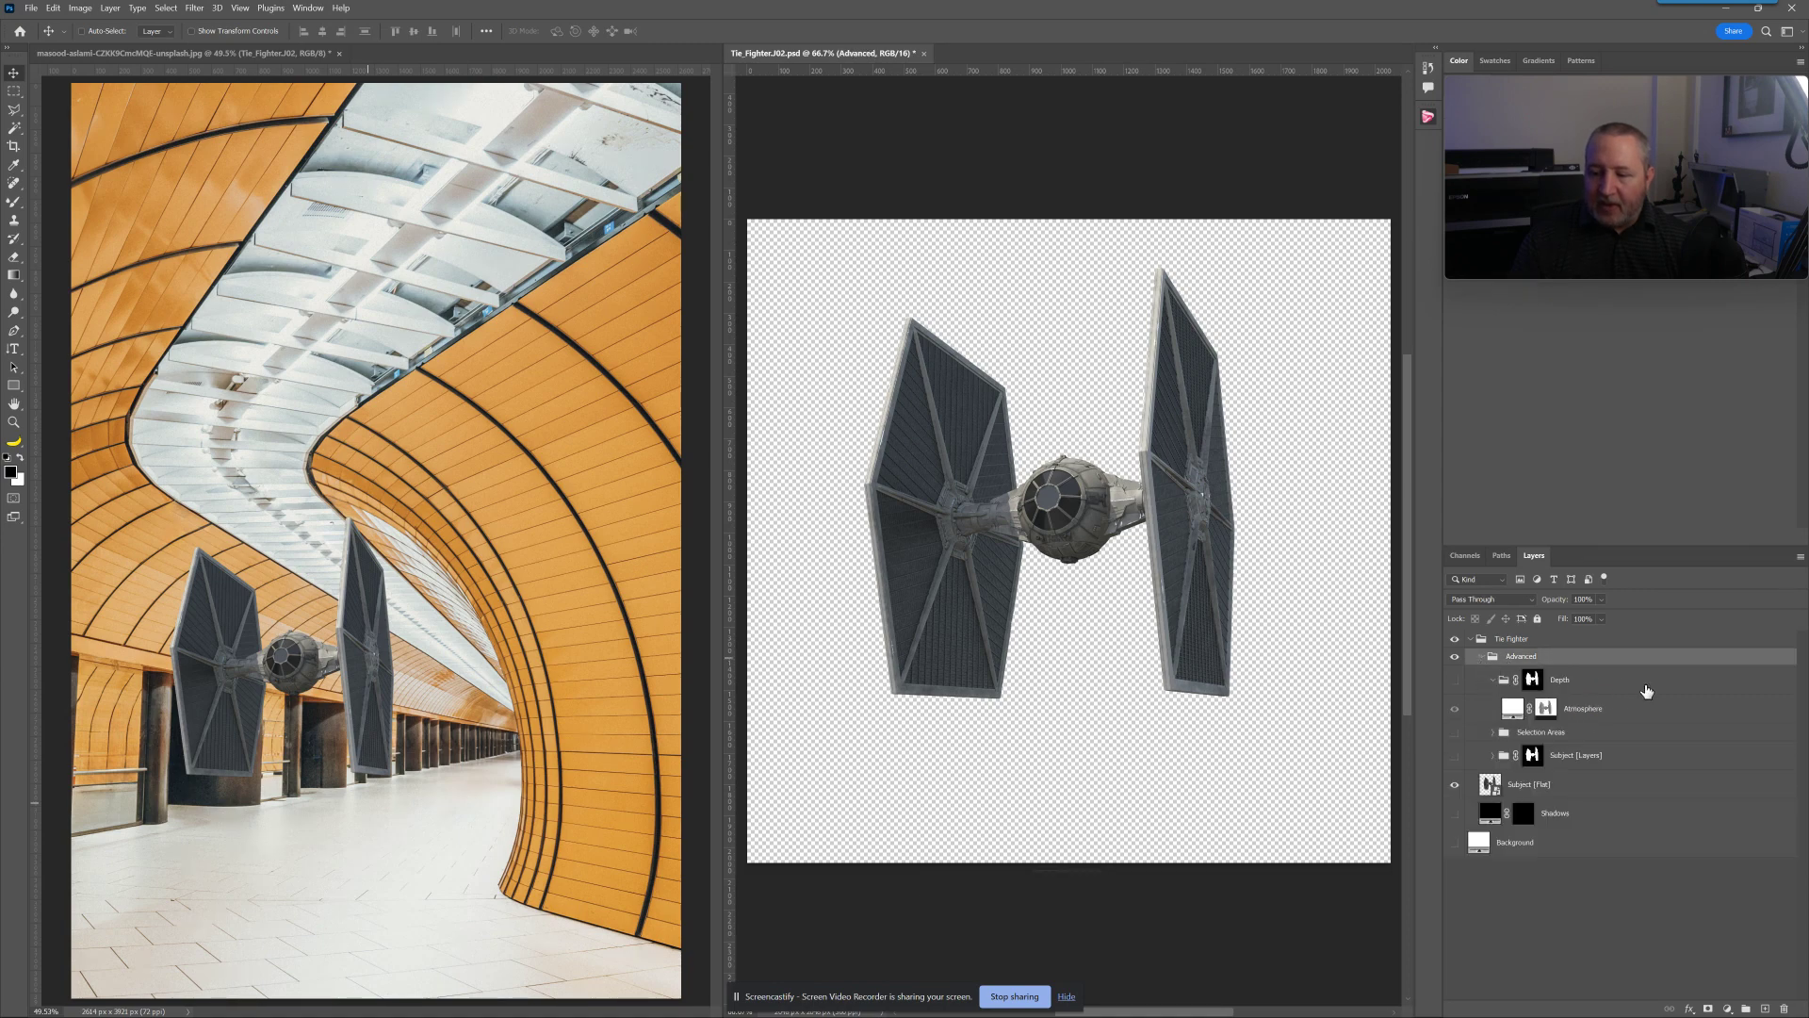
click(1453, 681)
click(1452, 682)
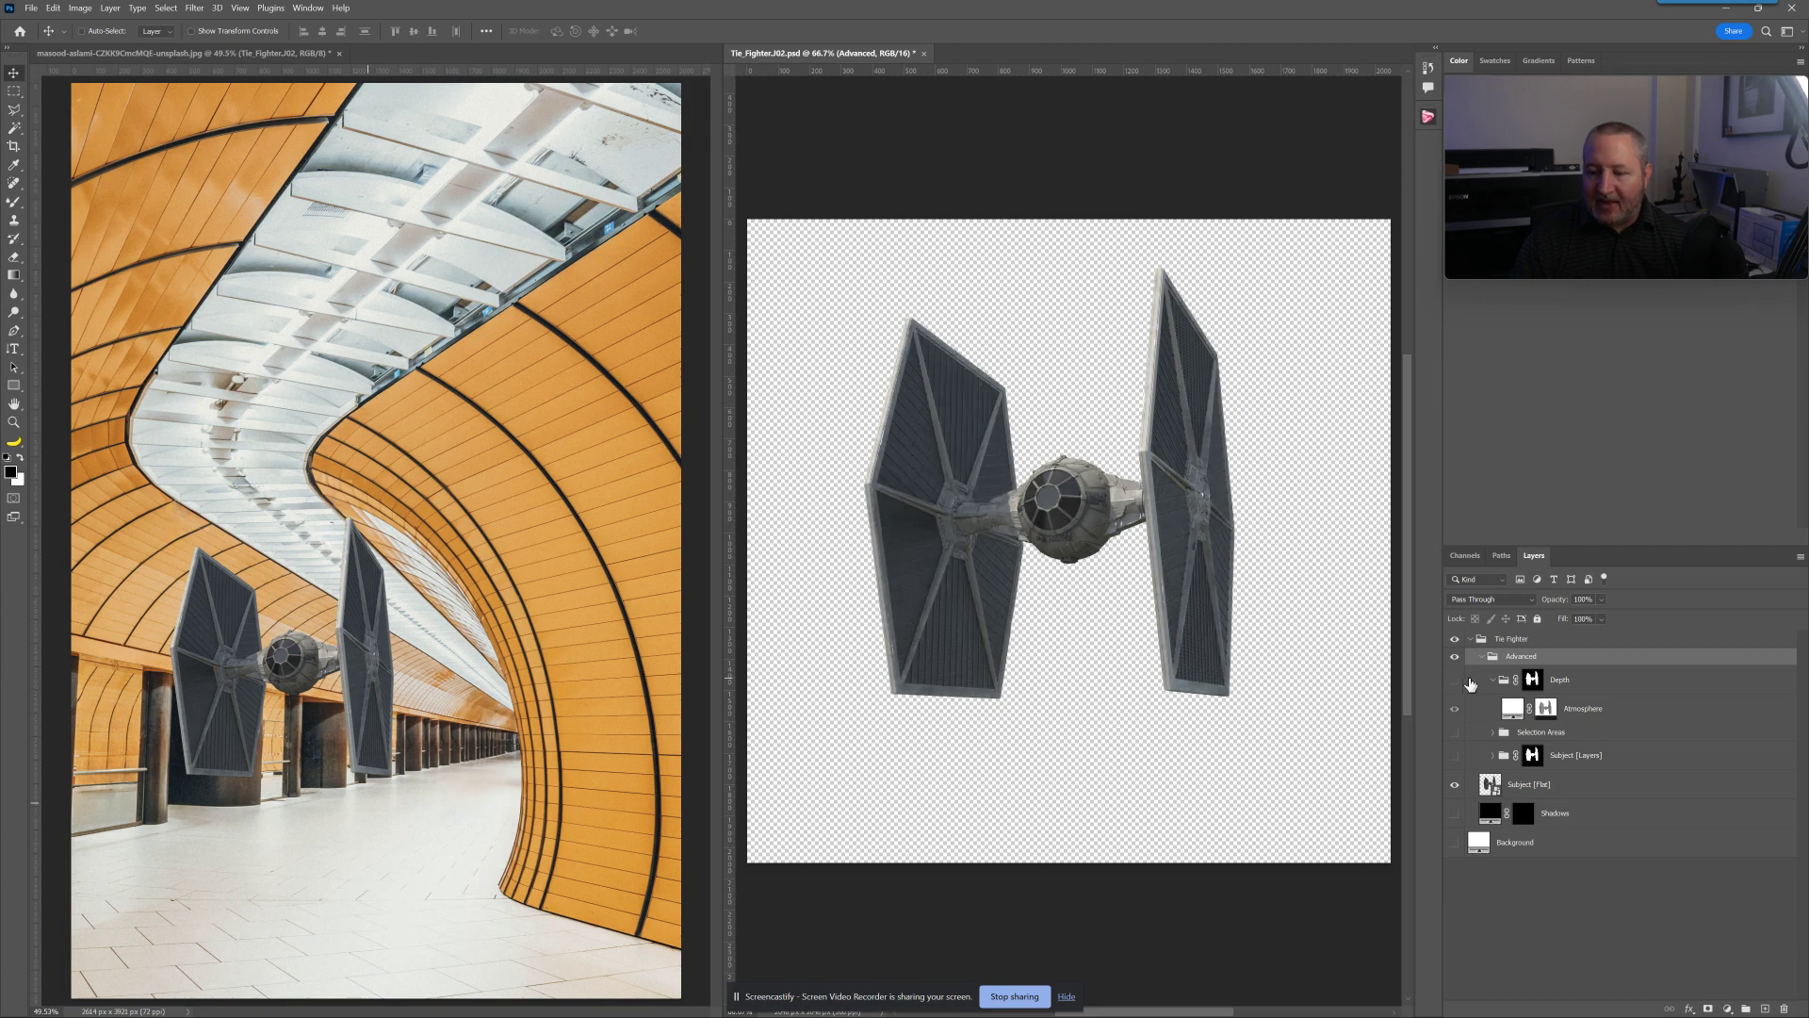
click(1453, 681)
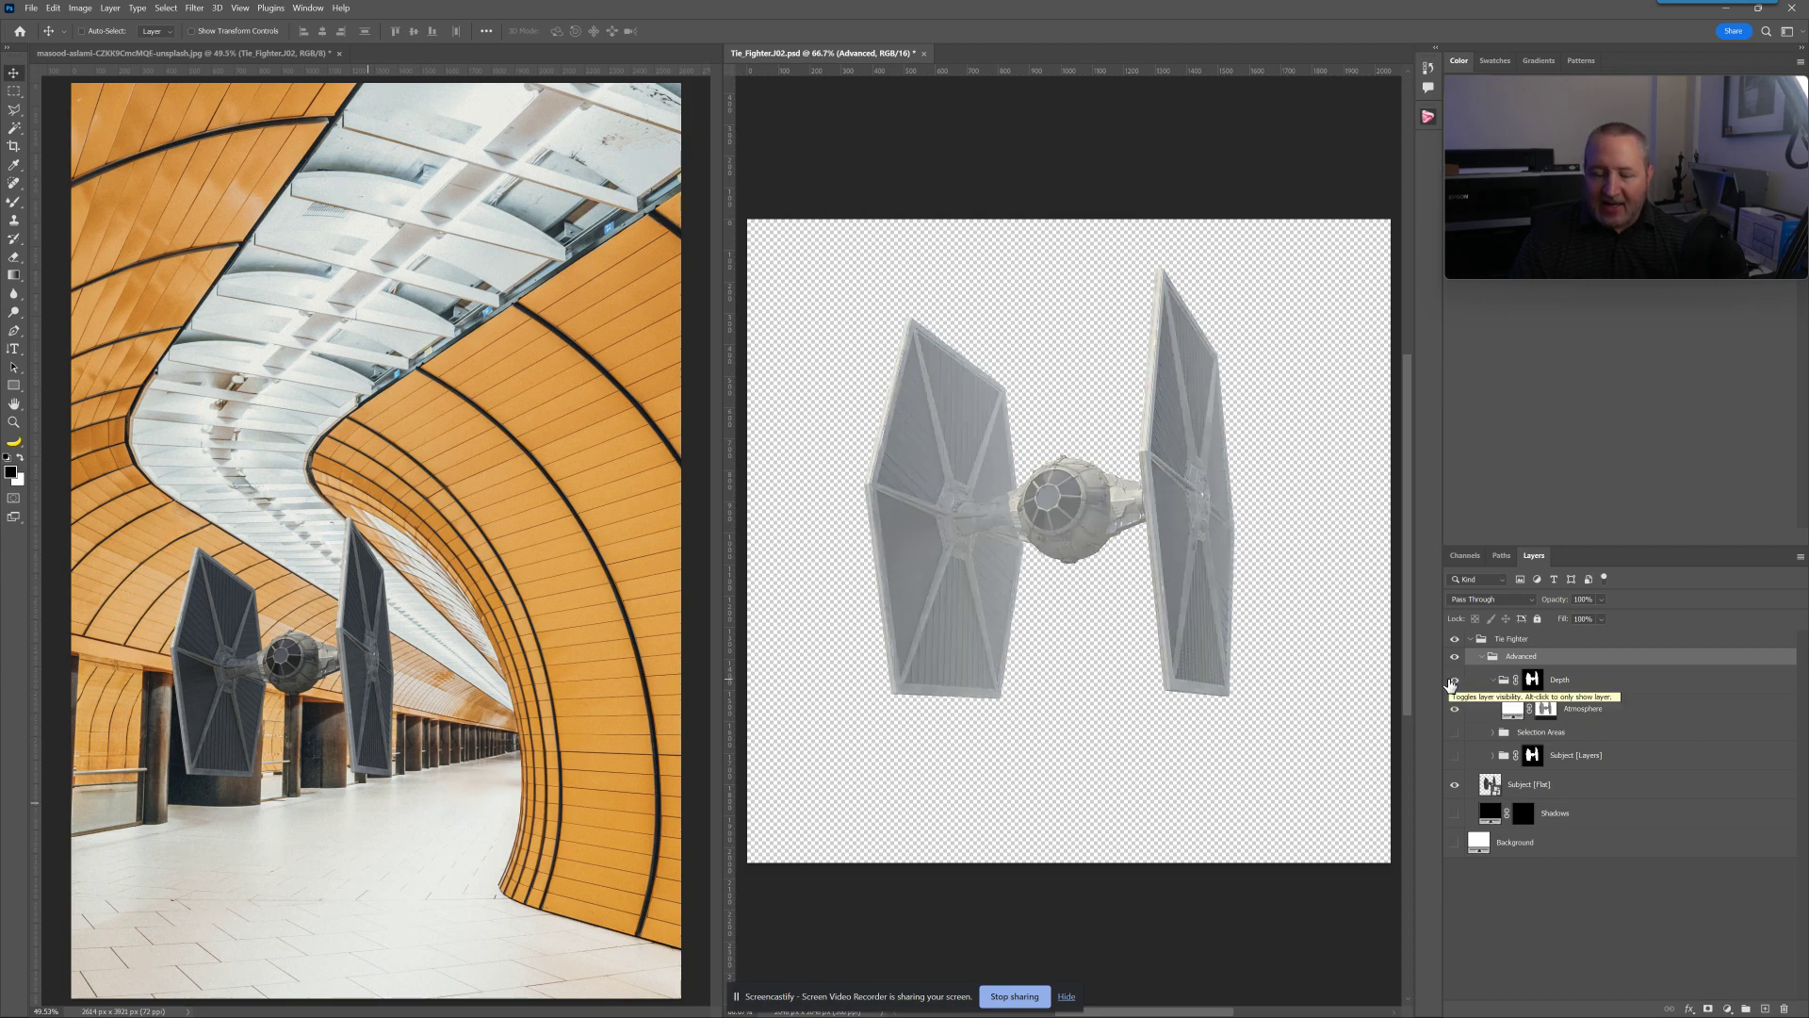
click(1453, 680)
click(1493, 680)
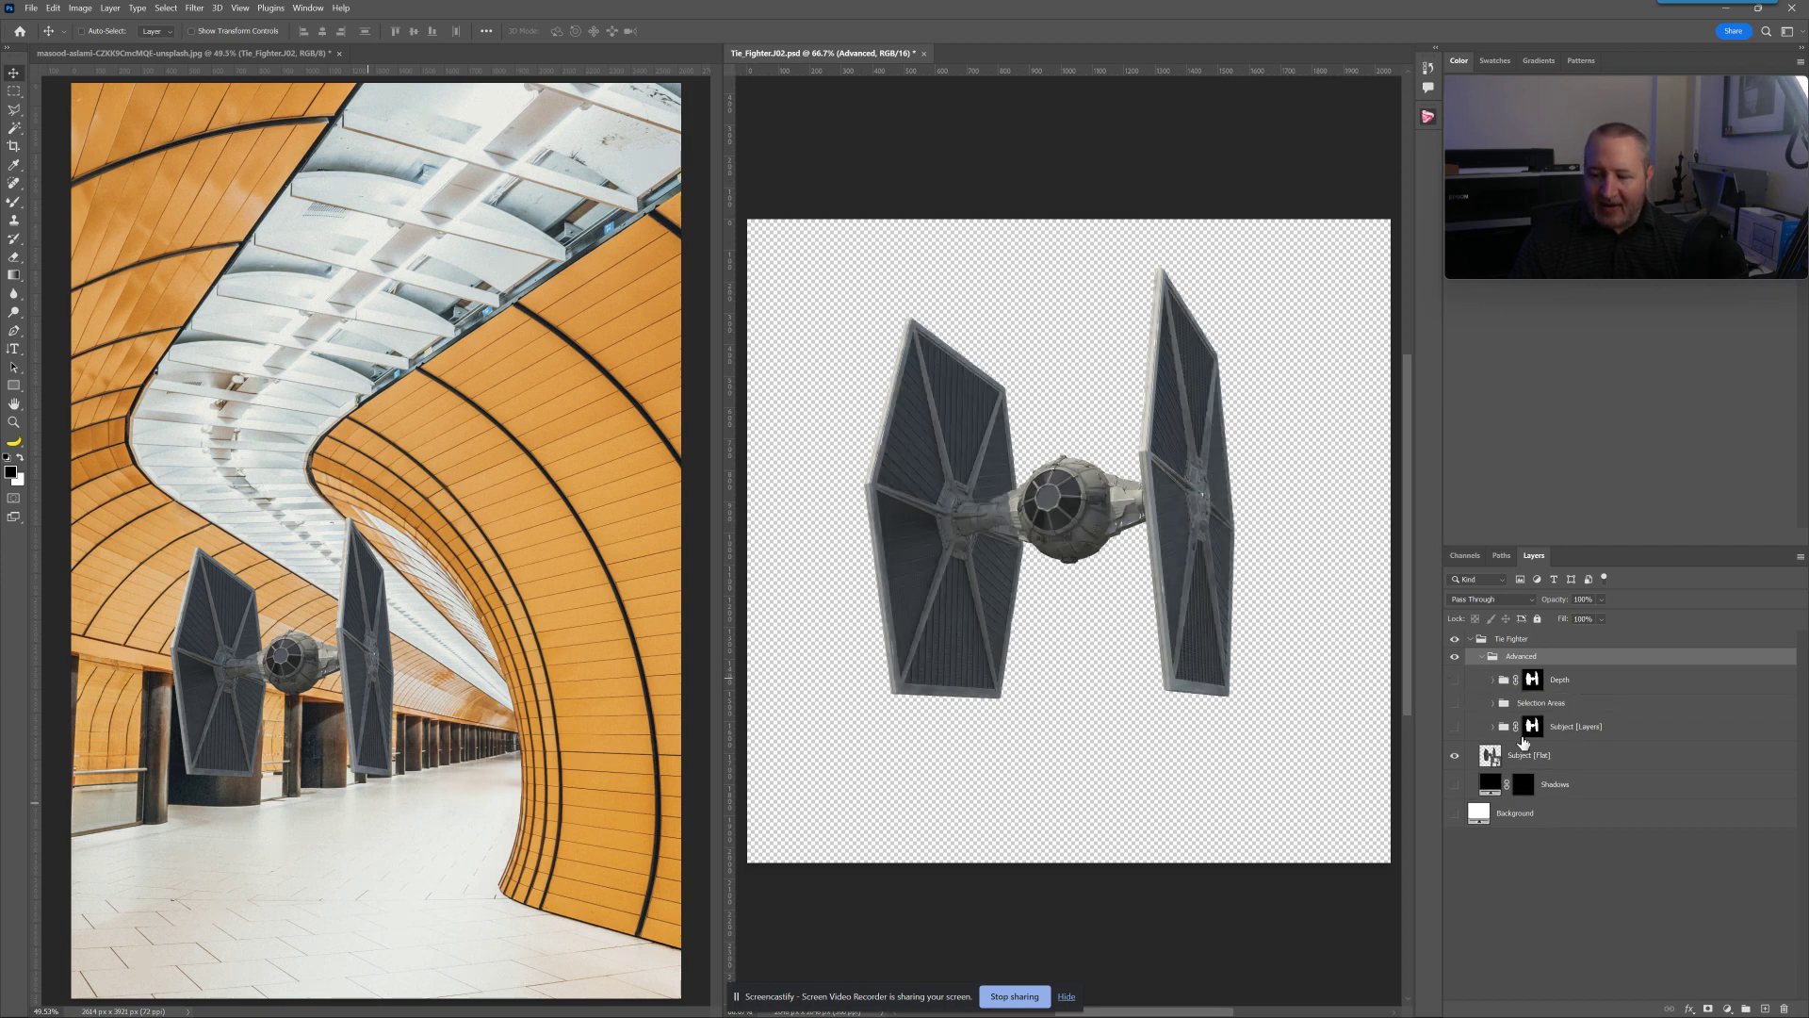
Step: Show the Select by Part layer, select the green cockpit window areas with the Magic Wand, and hide the layer again
click(1494, 703)
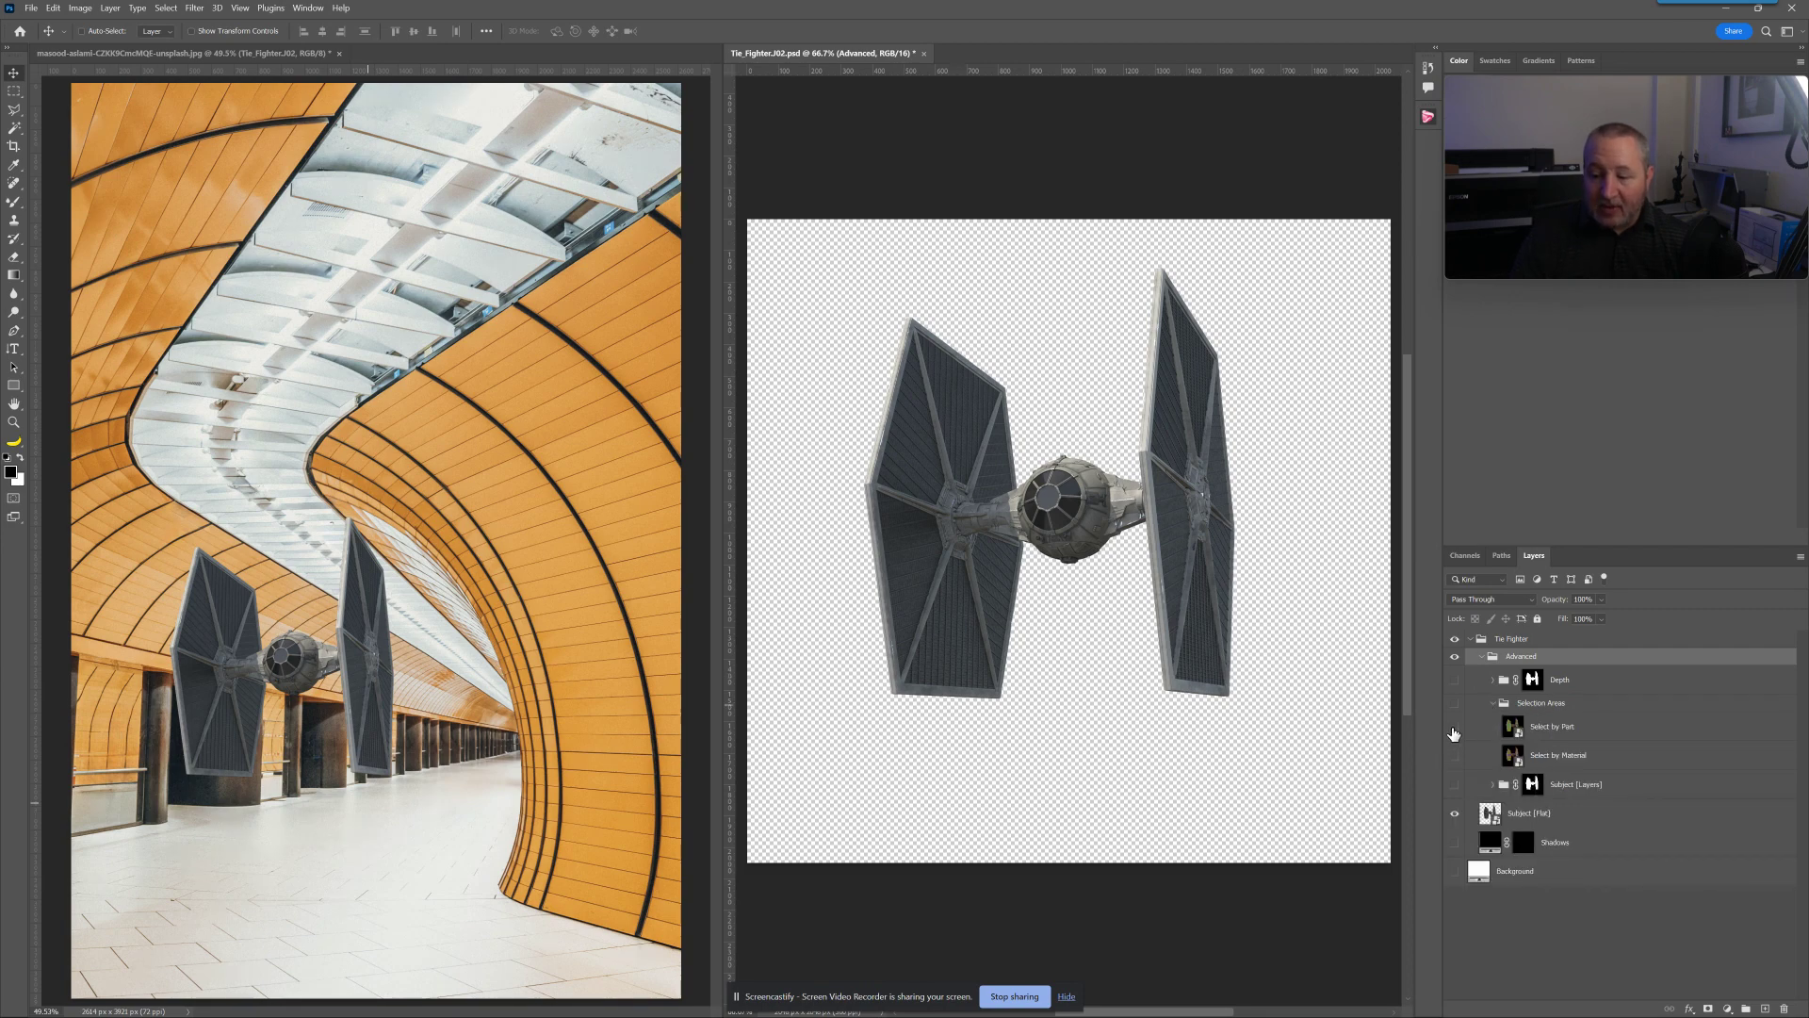
click(1454, 727)
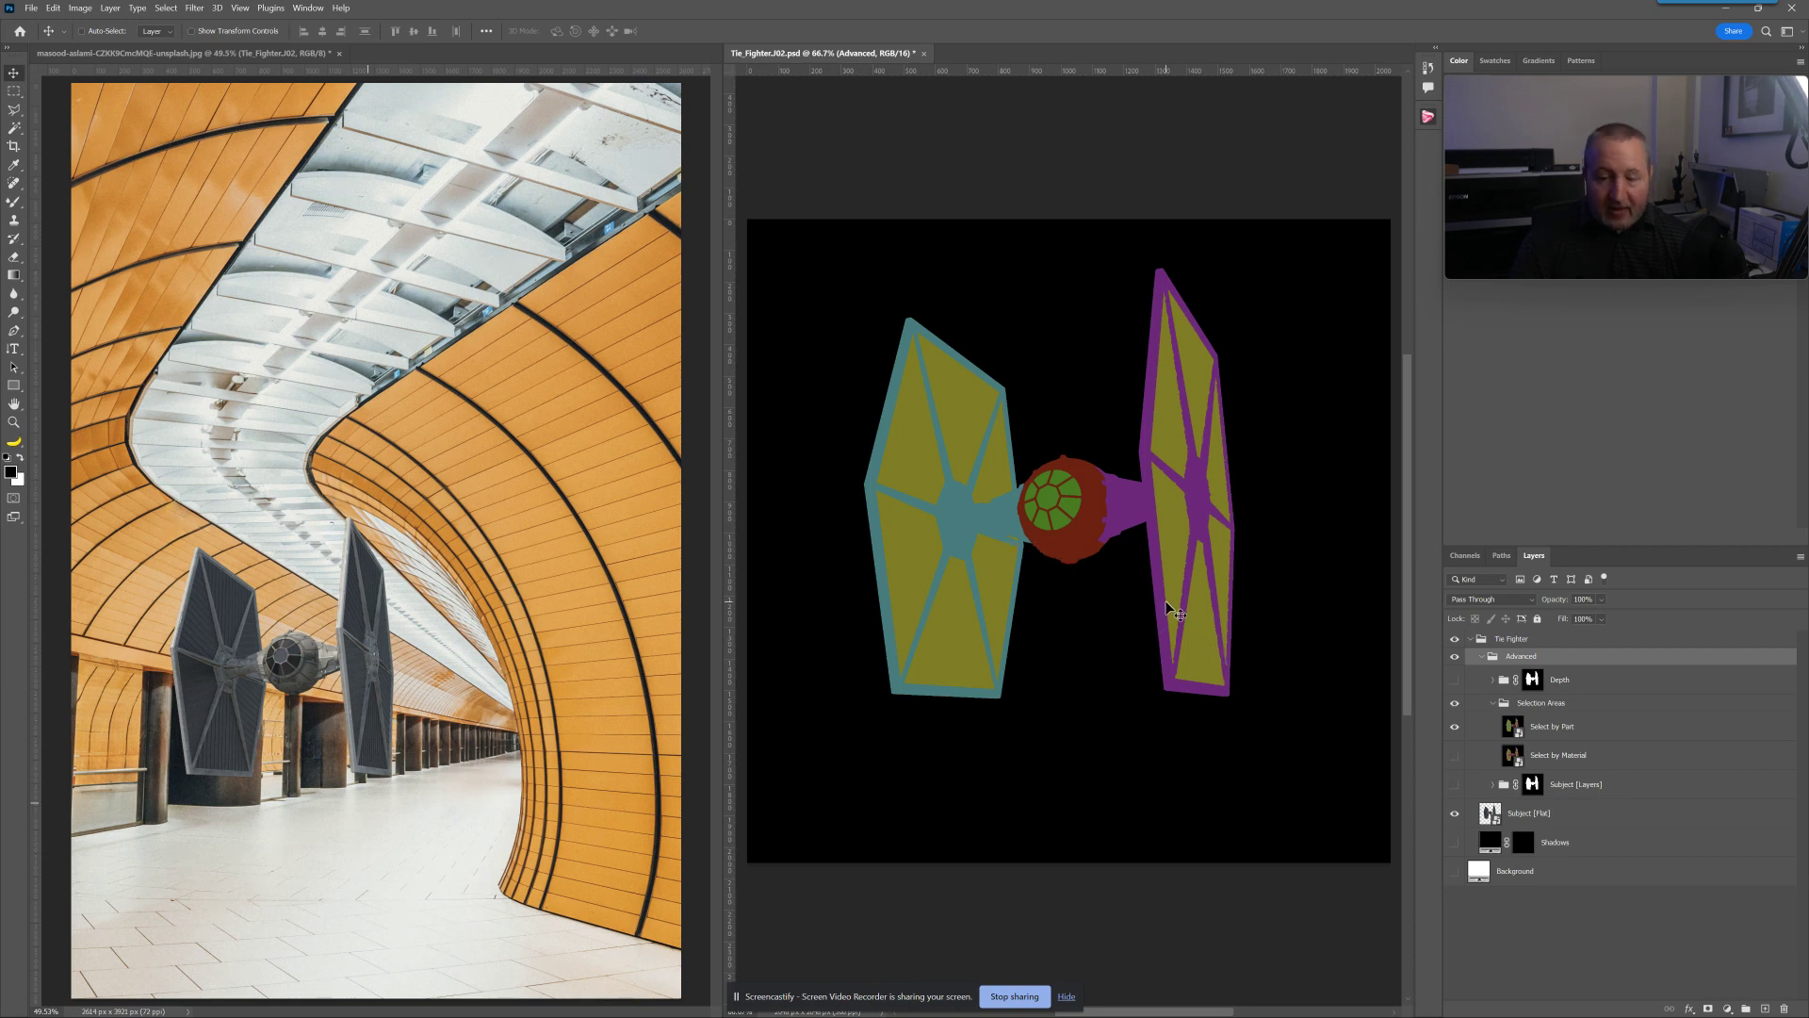
key(w)
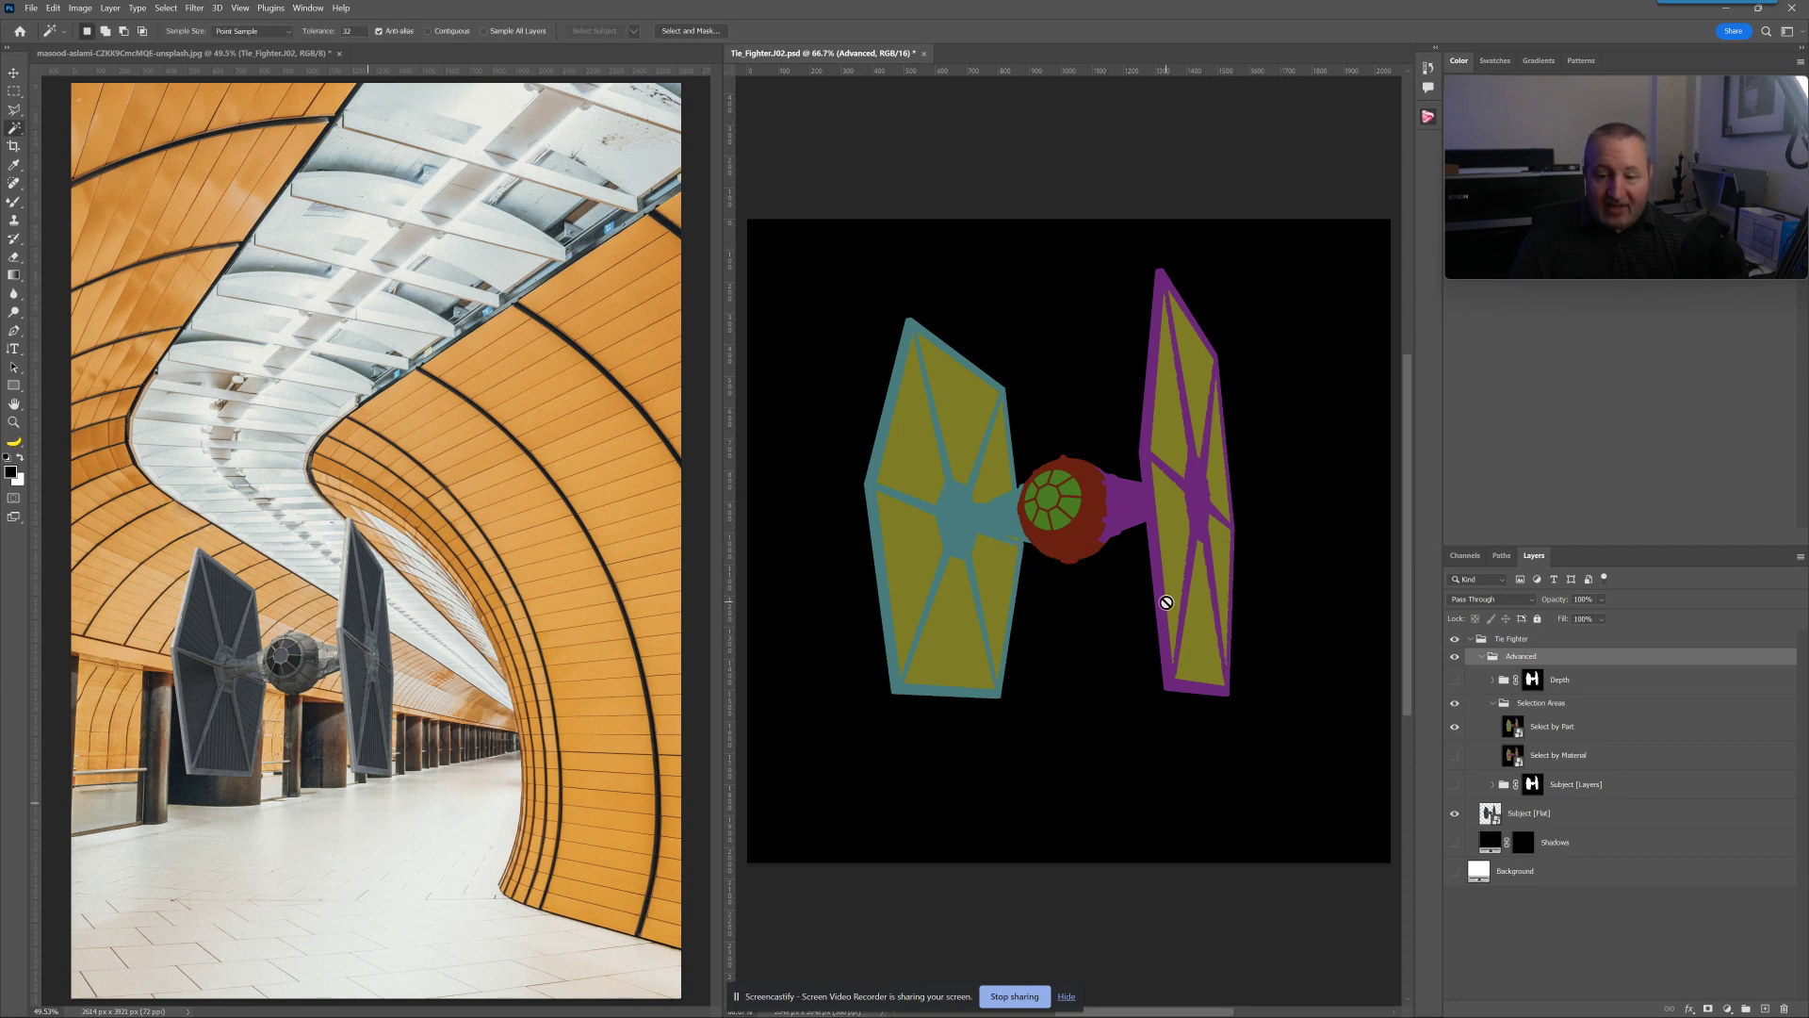
click(1564, 730)
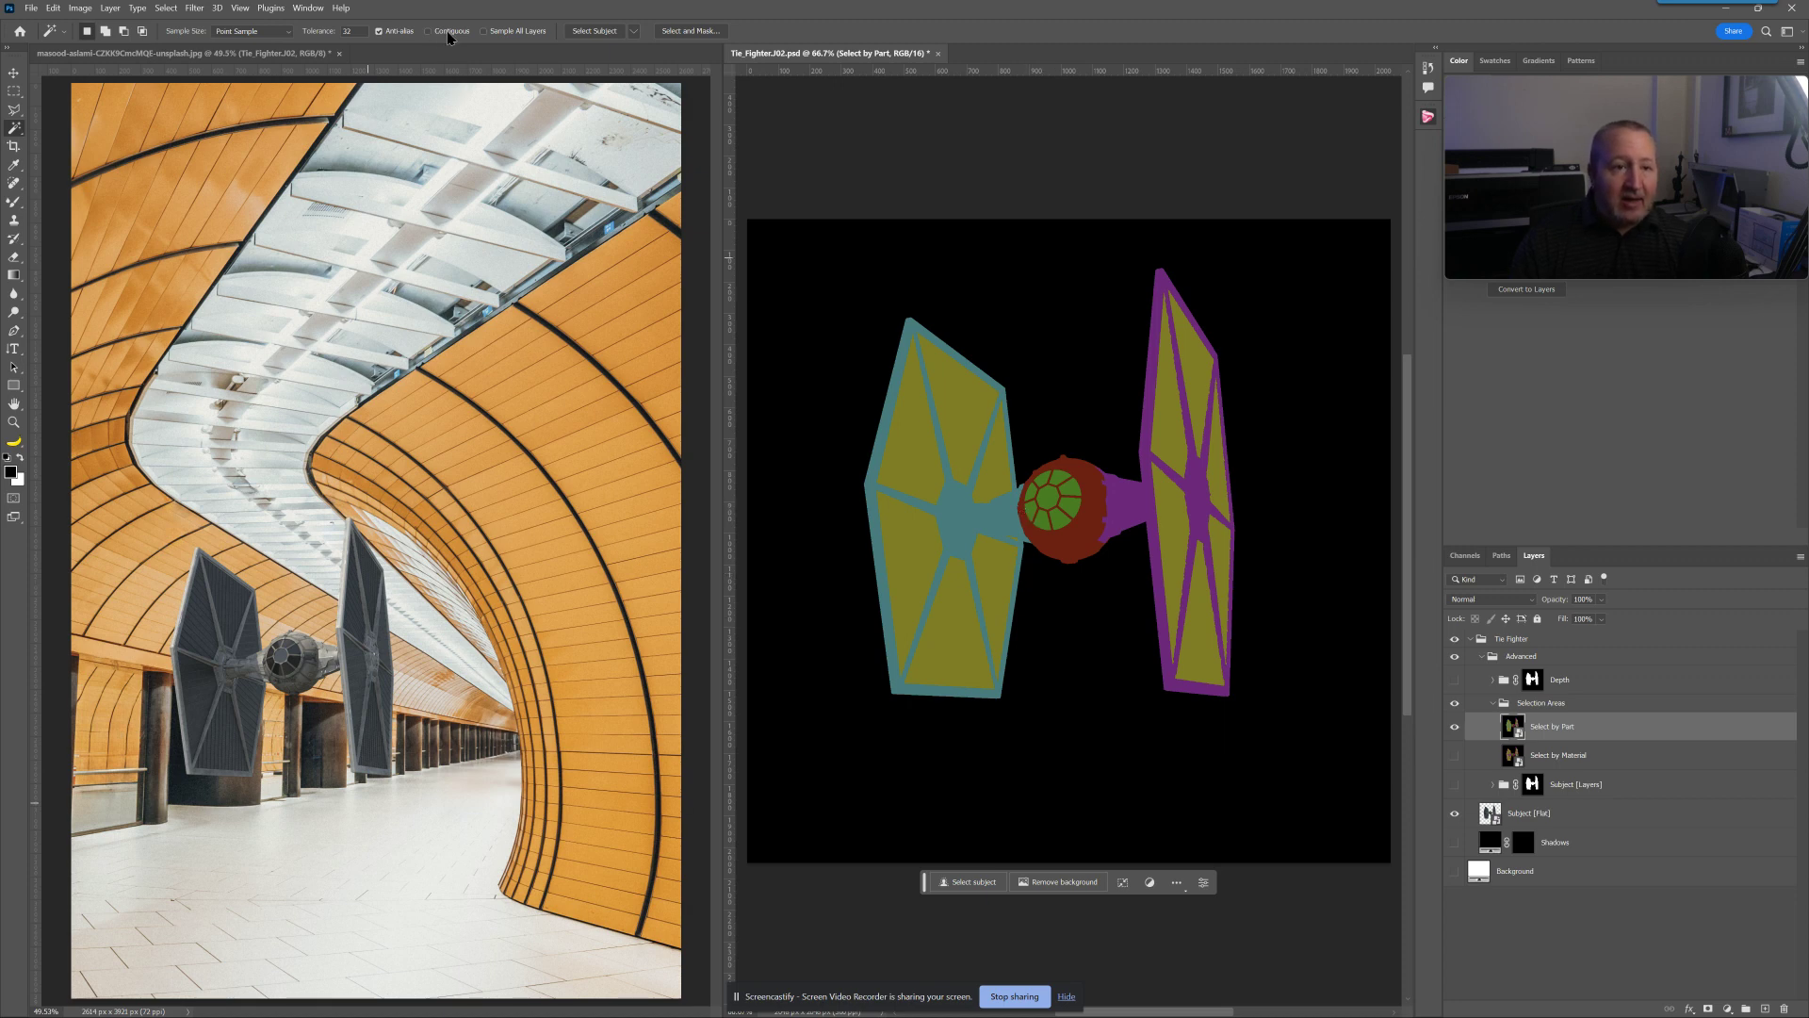
click(1050, 506)
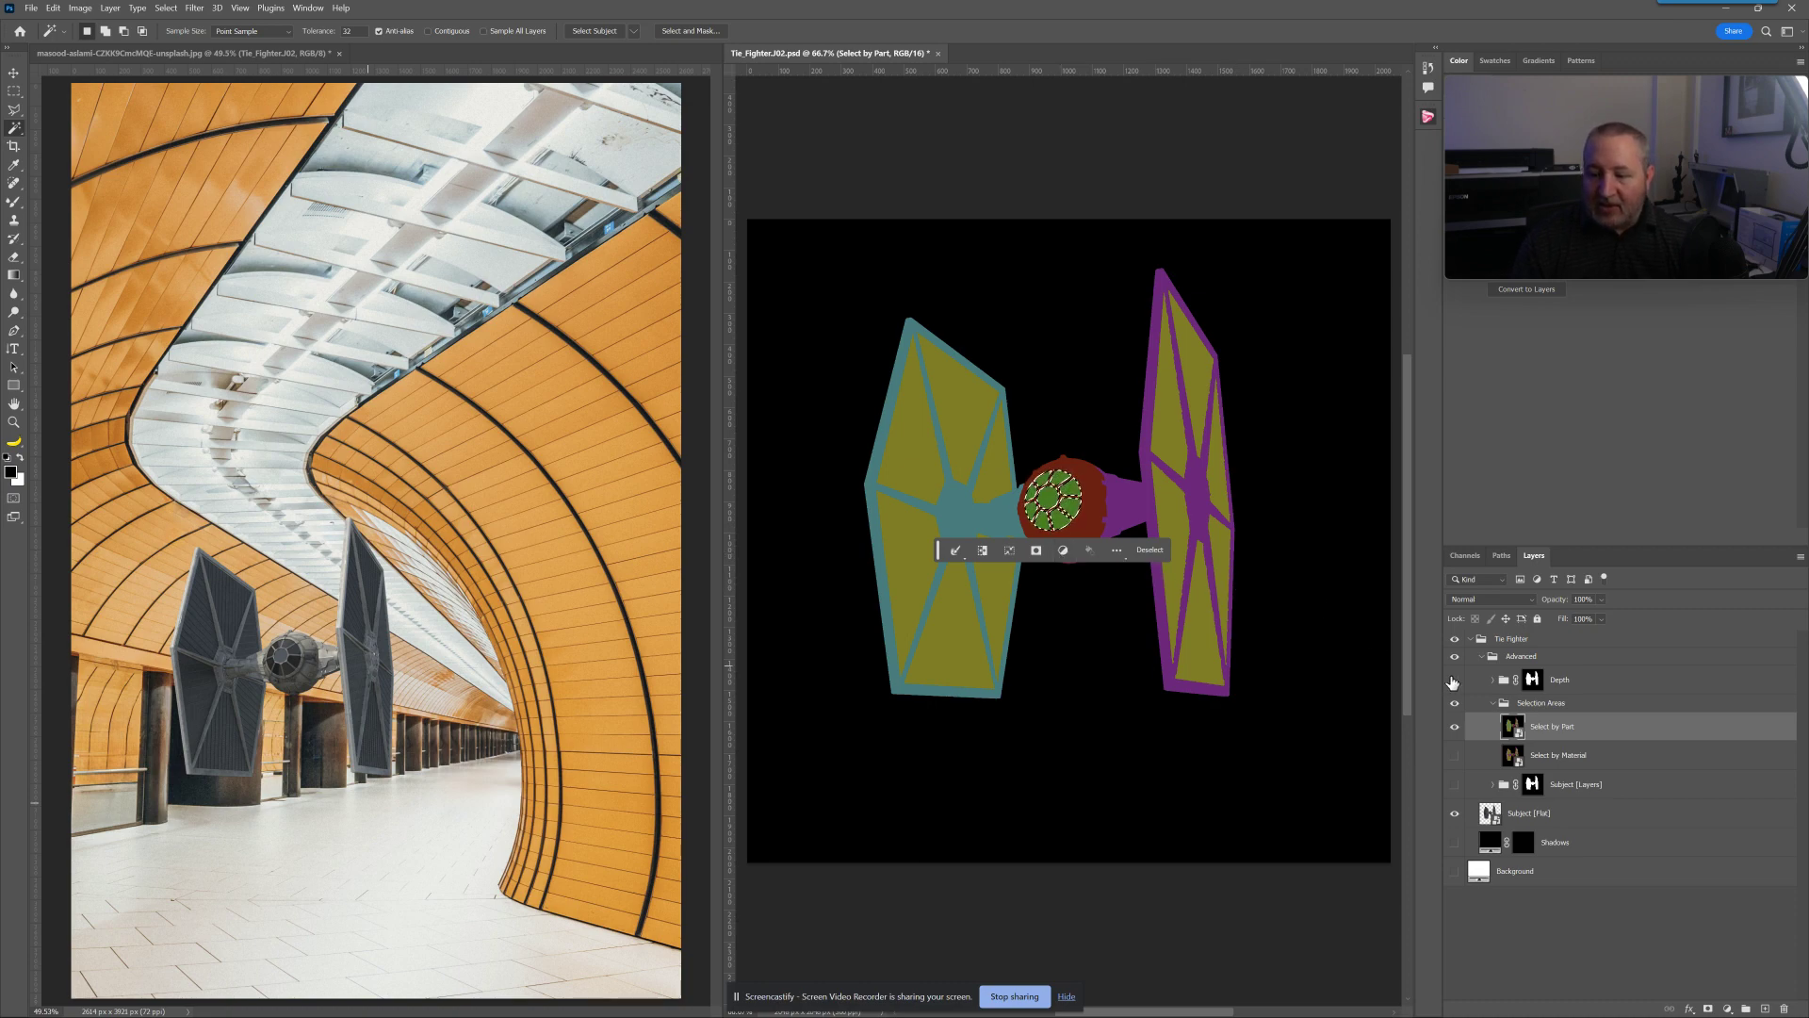
click(1456, 729)
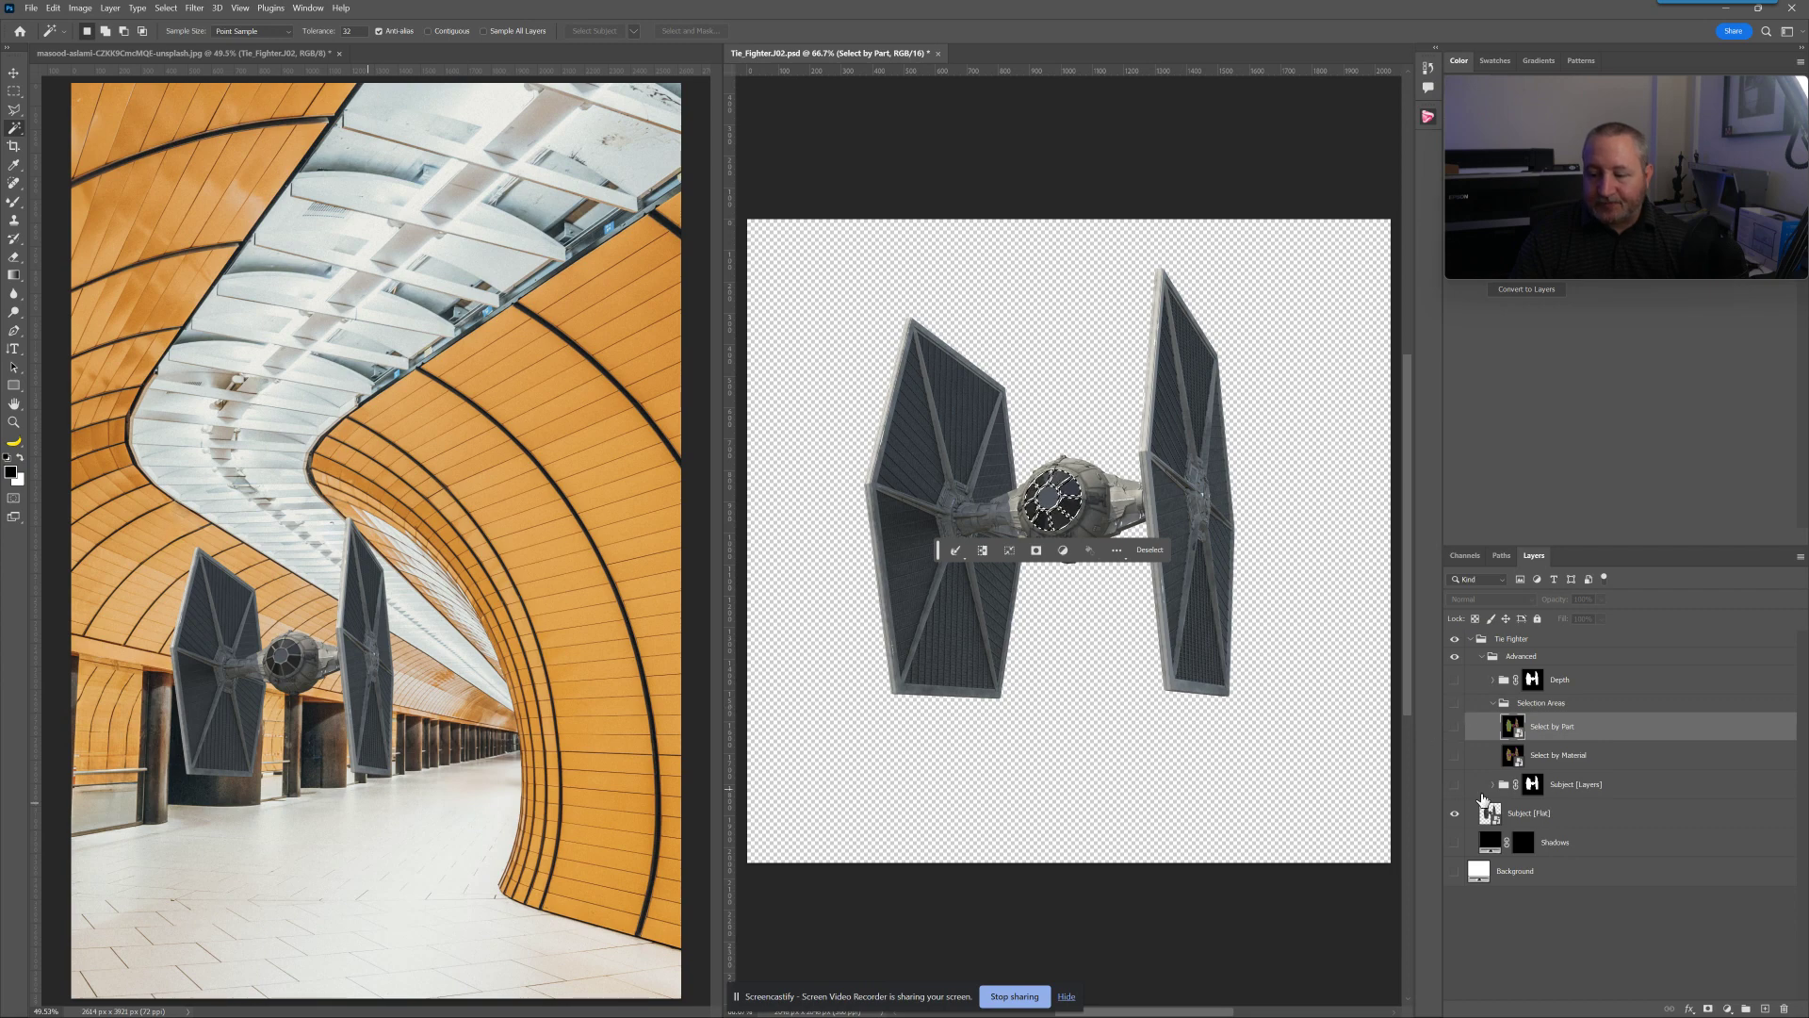
Step: Expand and show the Subject [Layers] group, clear the cockpit selection, and hide the Subject [Flat] layer
click(1493, 784)
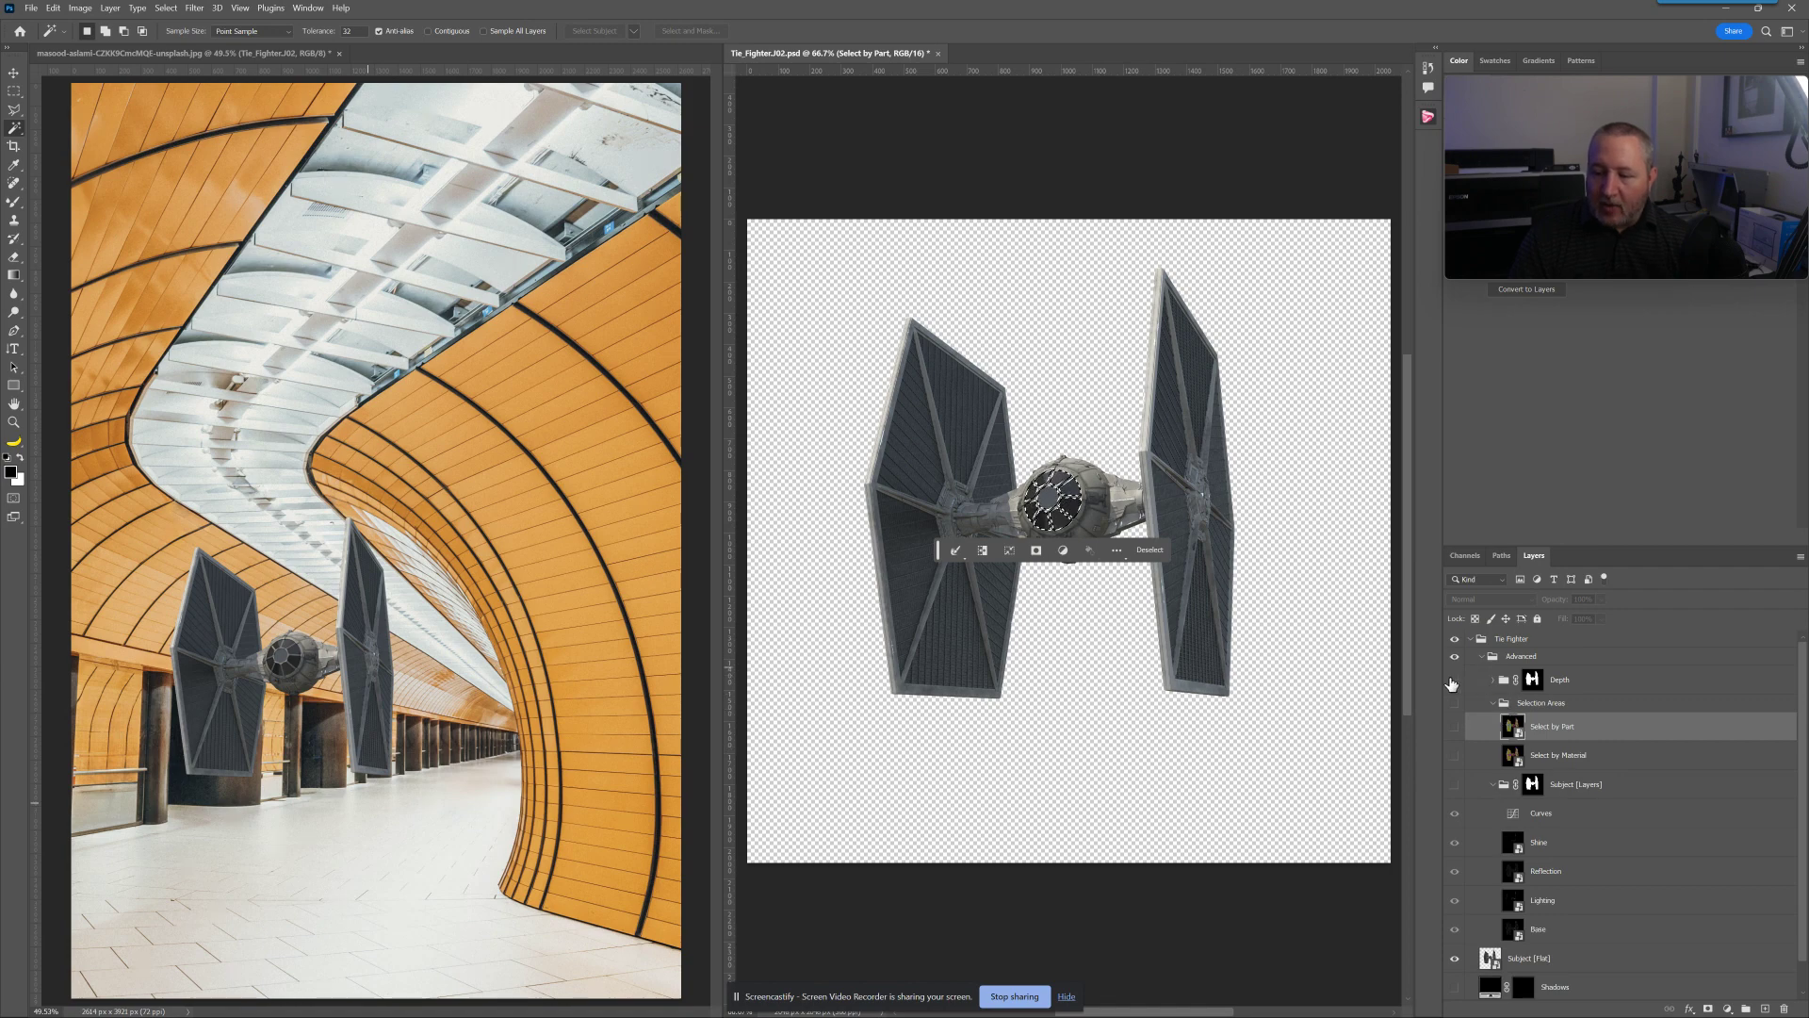
click(1454, 785)
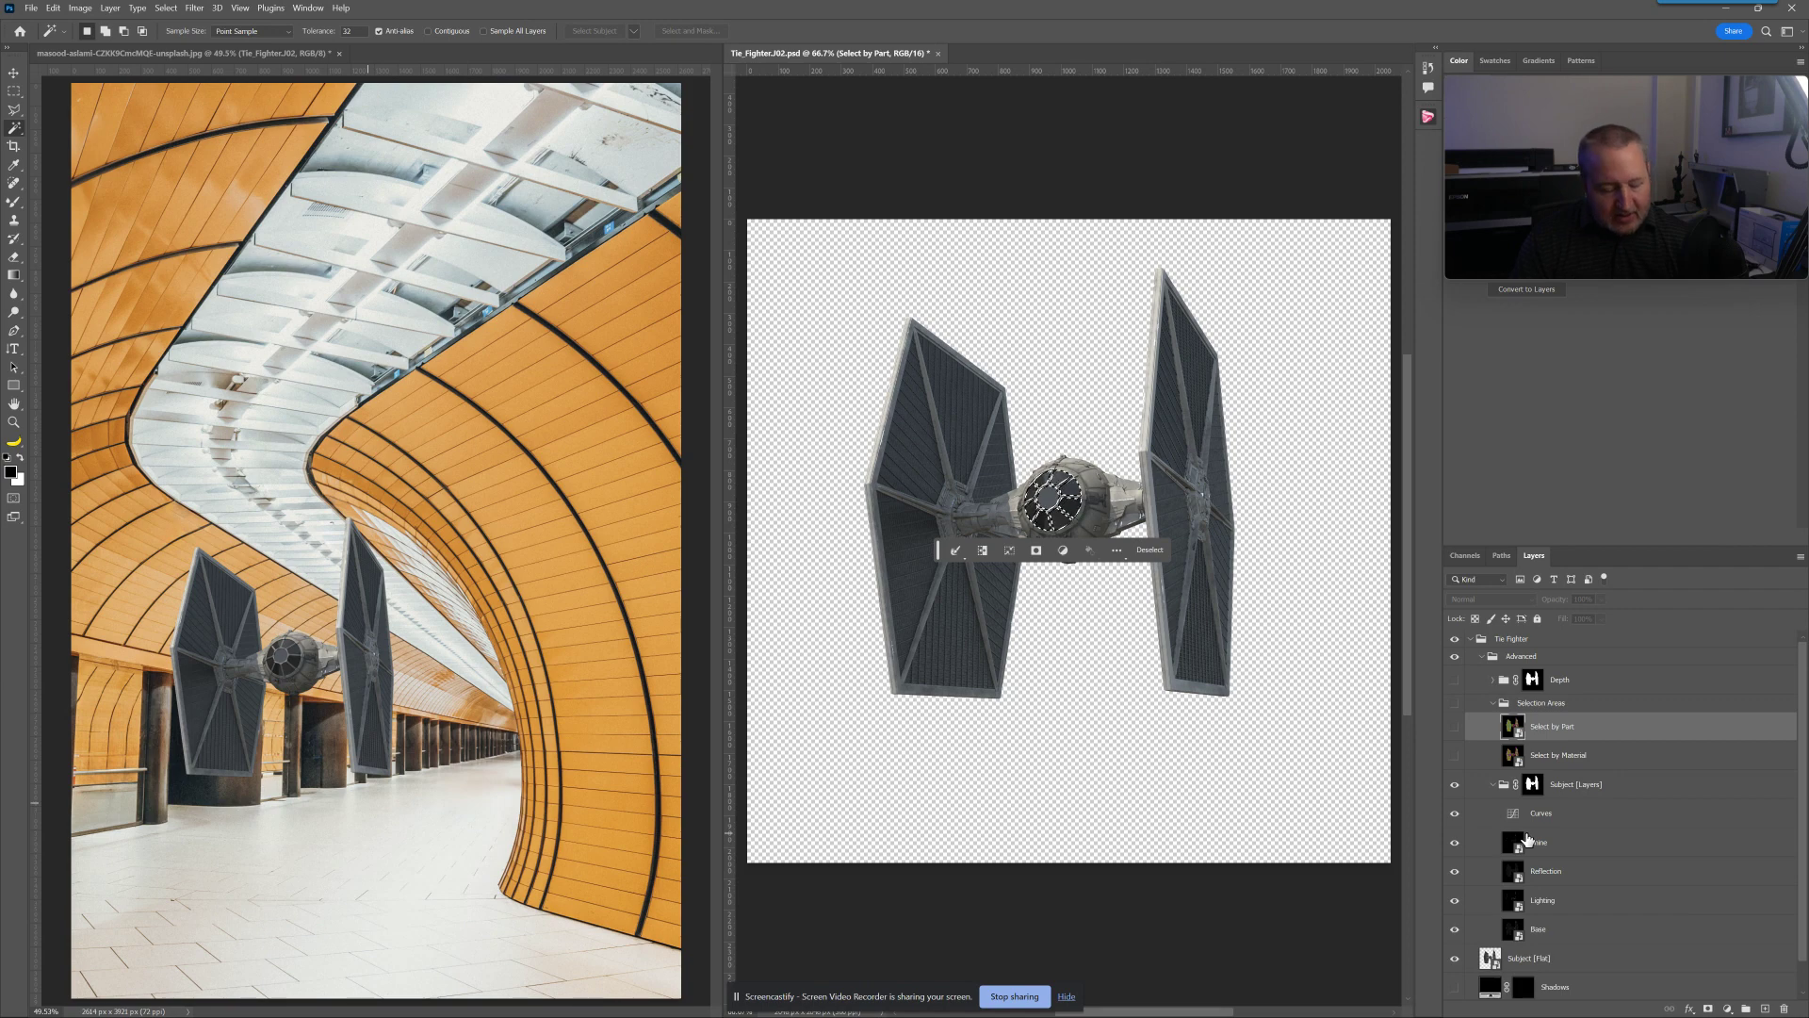
key(ctrl+d)
scroll(1603, 852, down, 1)
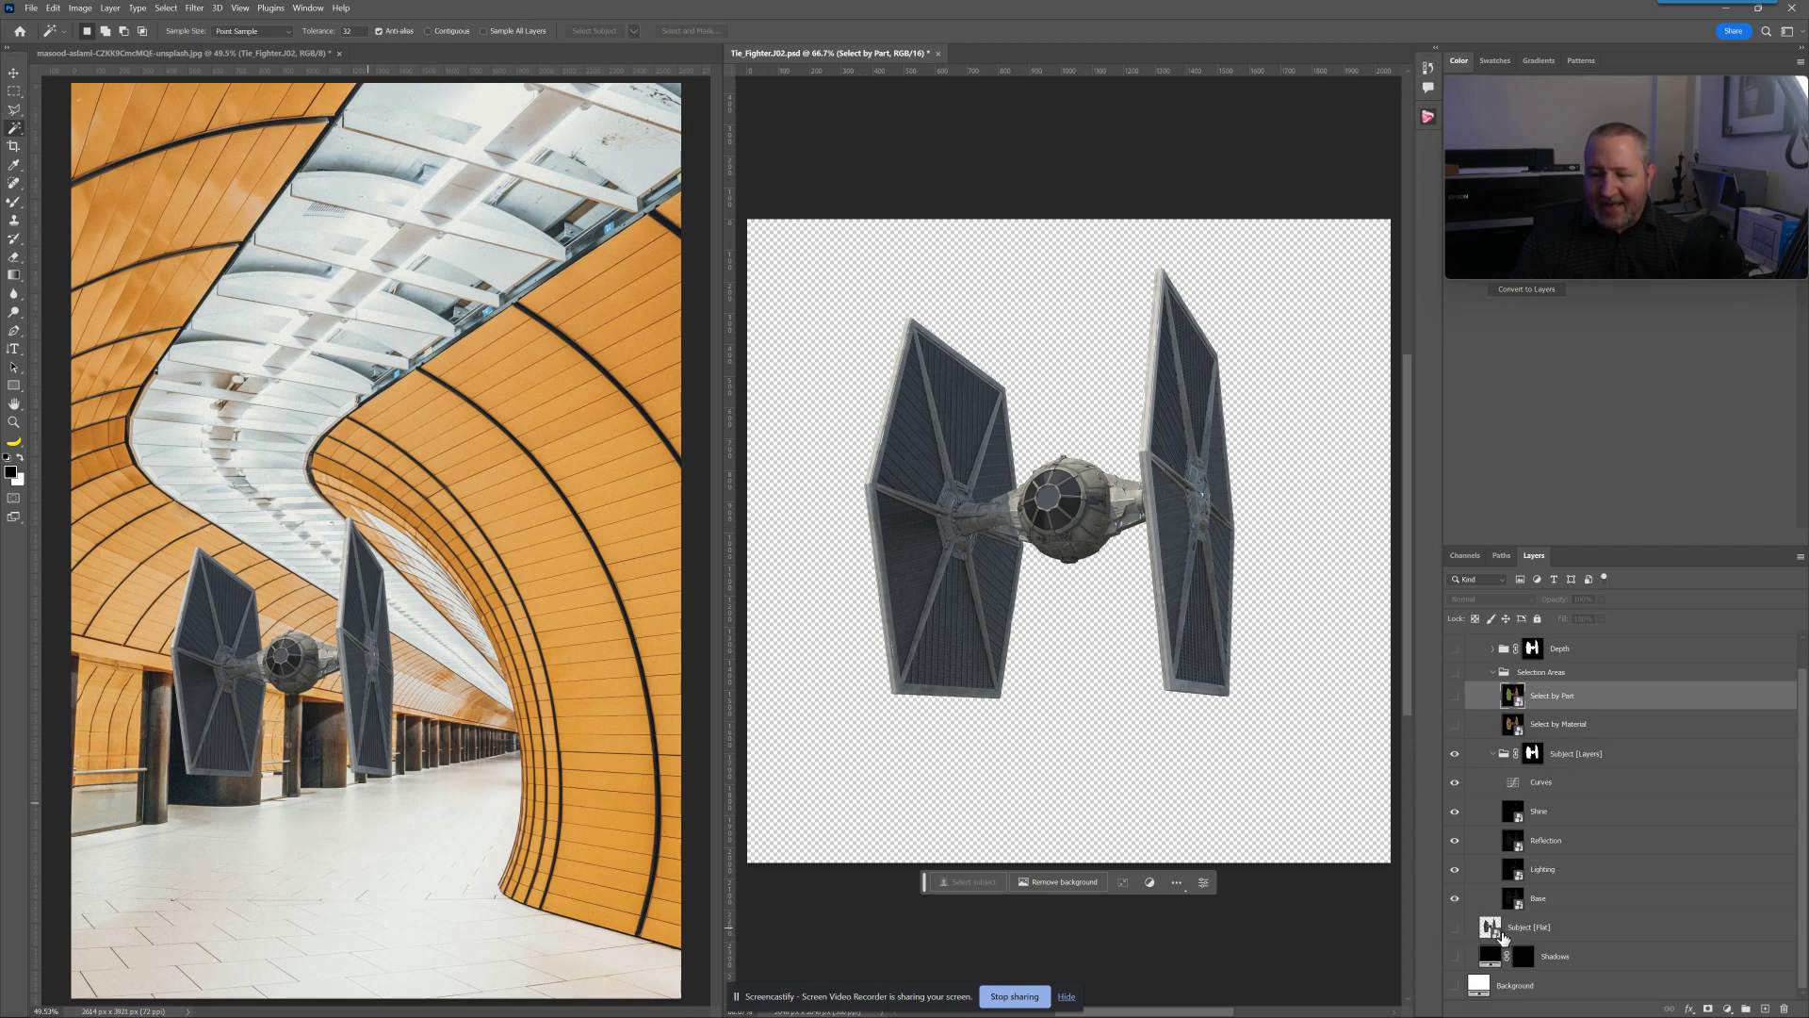
Step: Review the Subject [Layers] group by selecting its mask and stepping through its layers from Base up to Curves
click(1534, 756)
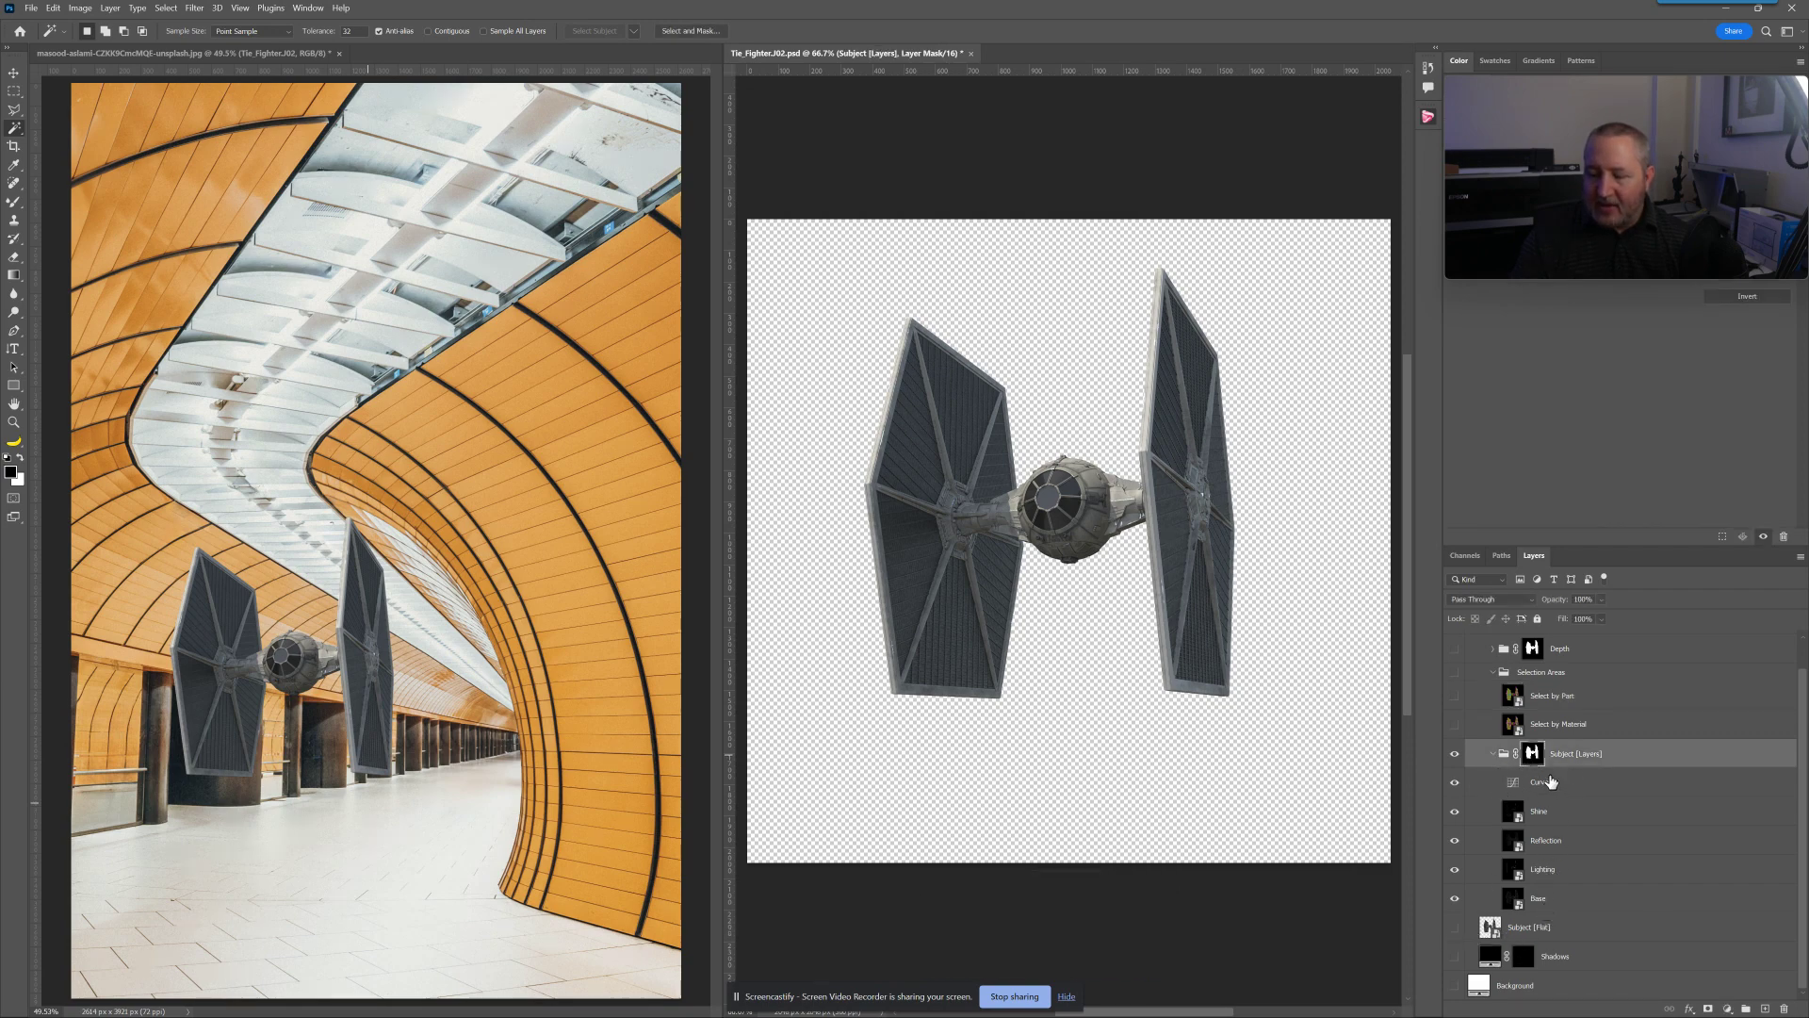
click(1565, 889)
key(alt+bracketright)
key(alt+bracketright)
key(alt+bracketright)
key(alt+bracketright)
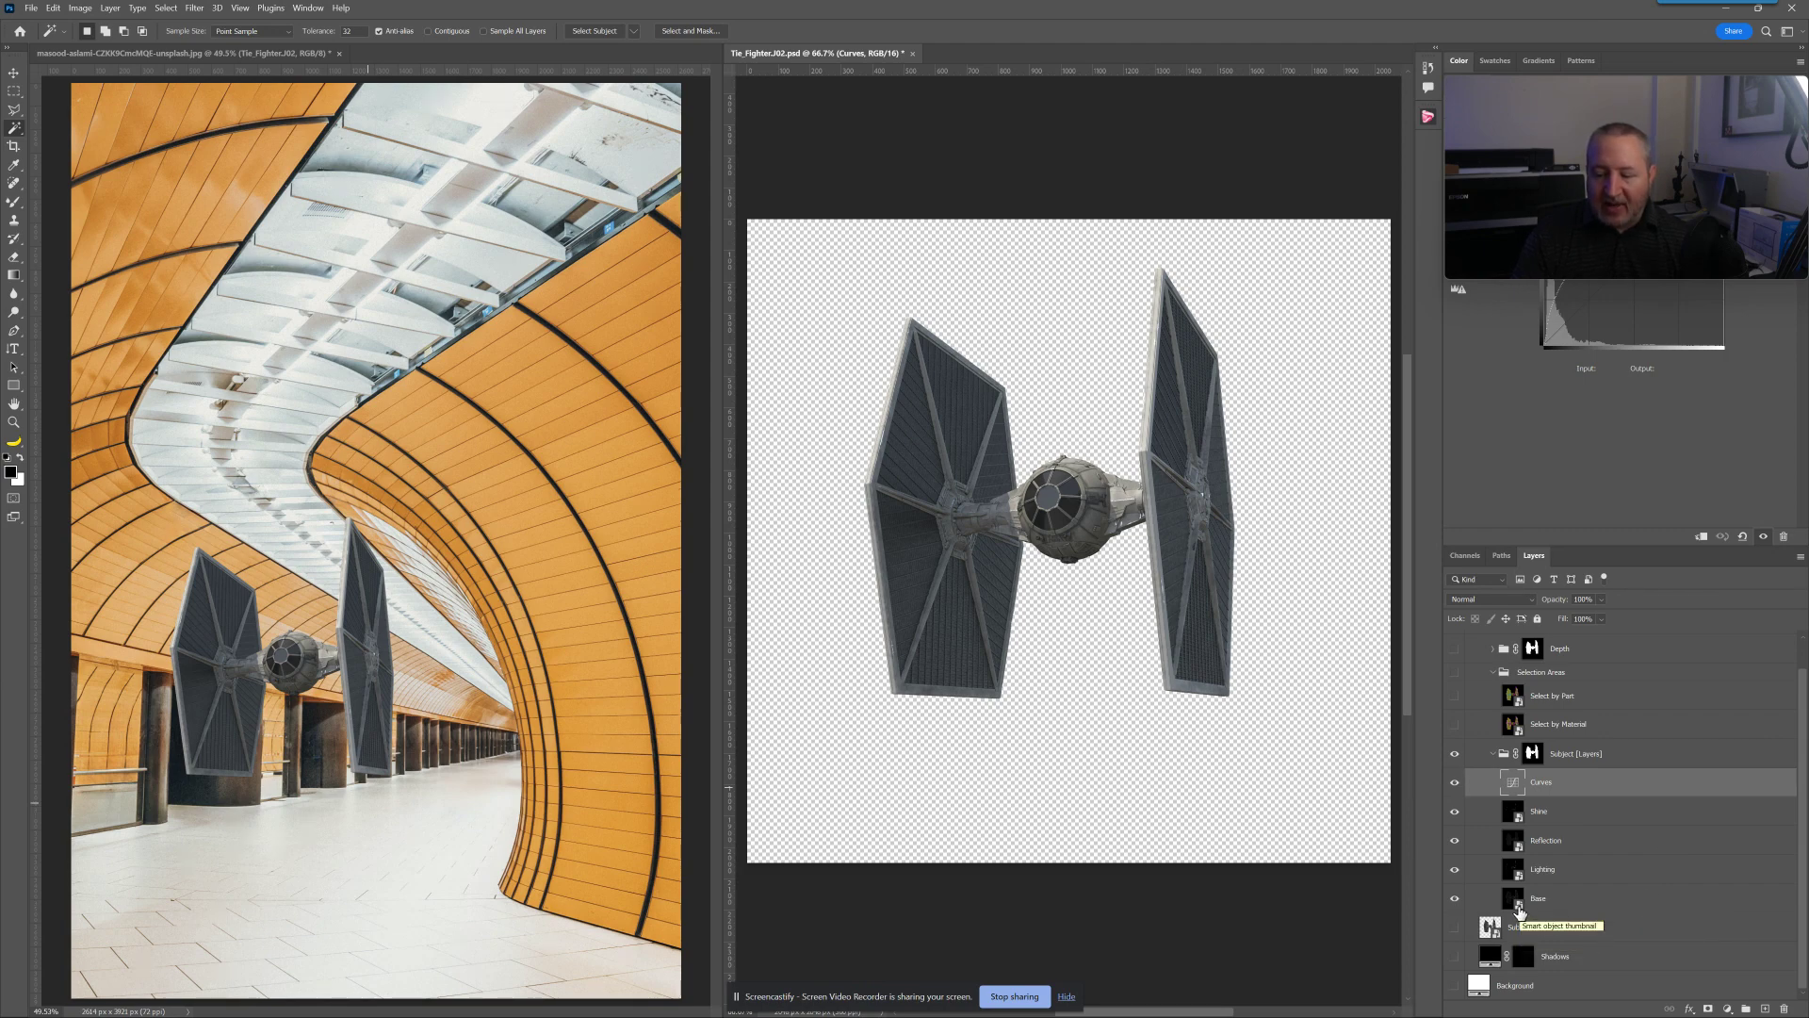
Step: Open and close the Base, Lighting, Reflection and Shine smart objects one by one to examine what each contains
double_click(1518, 908)
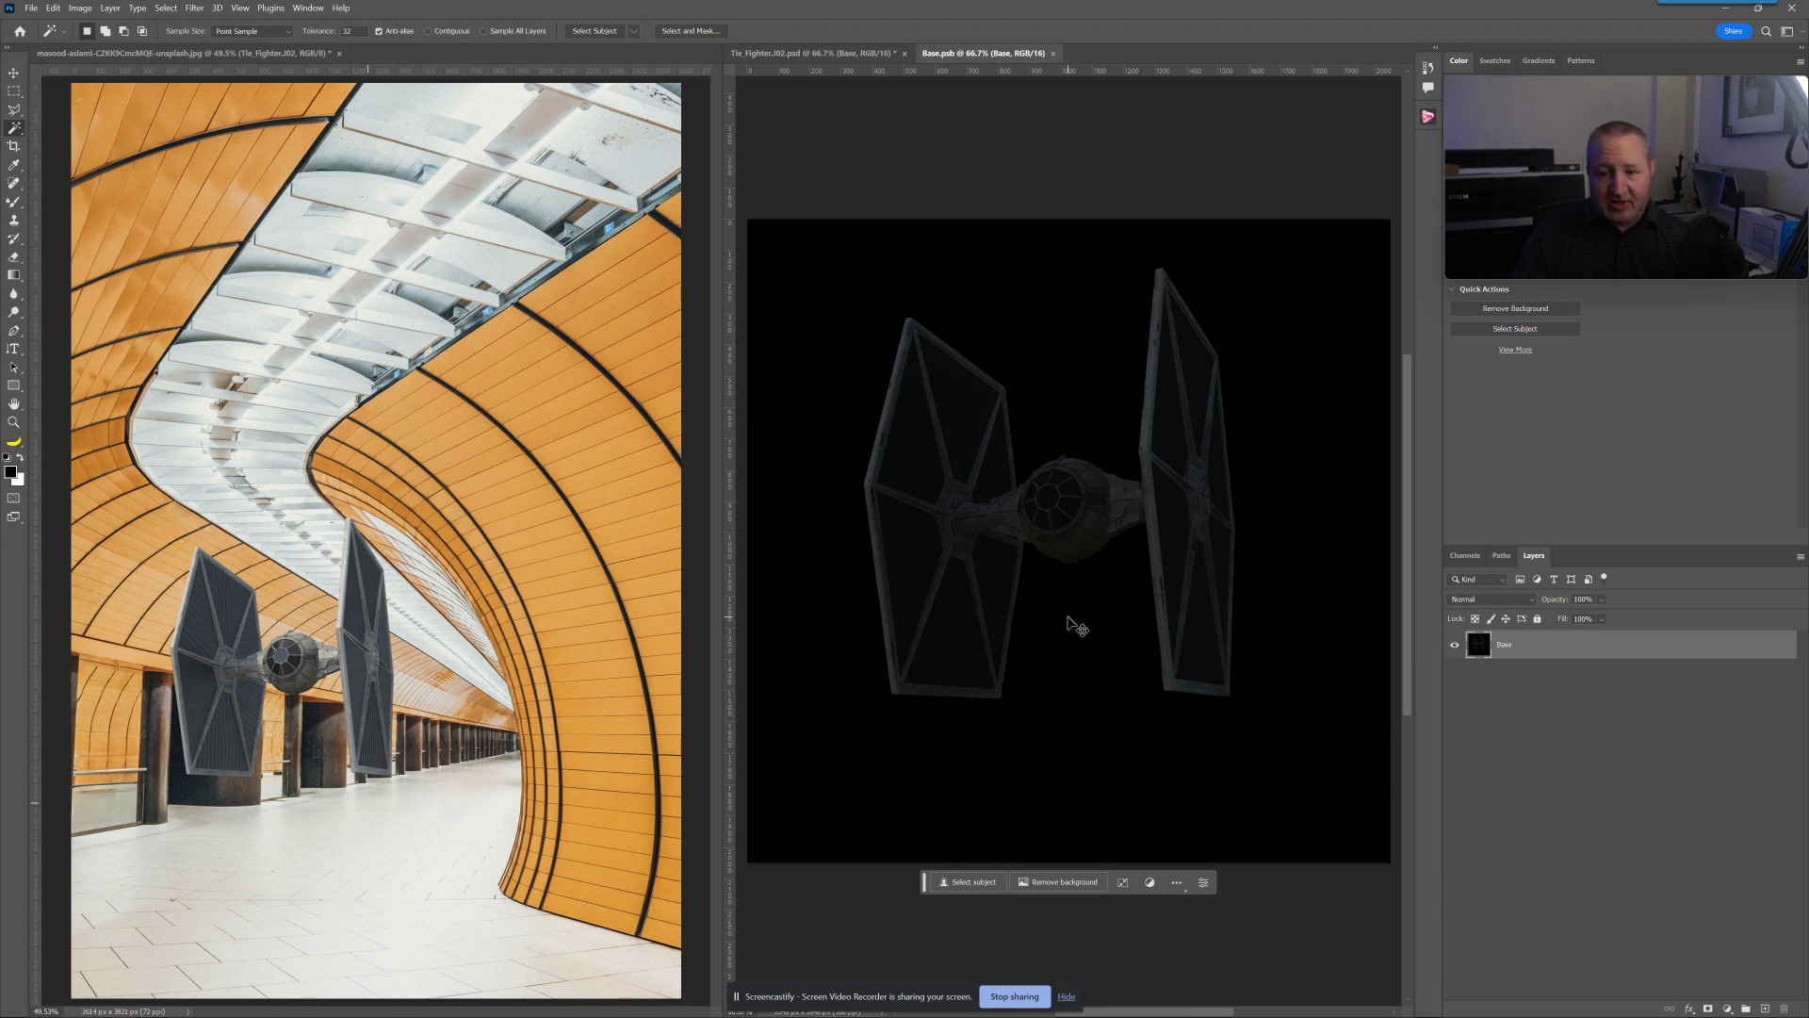
key(ctrl+w)
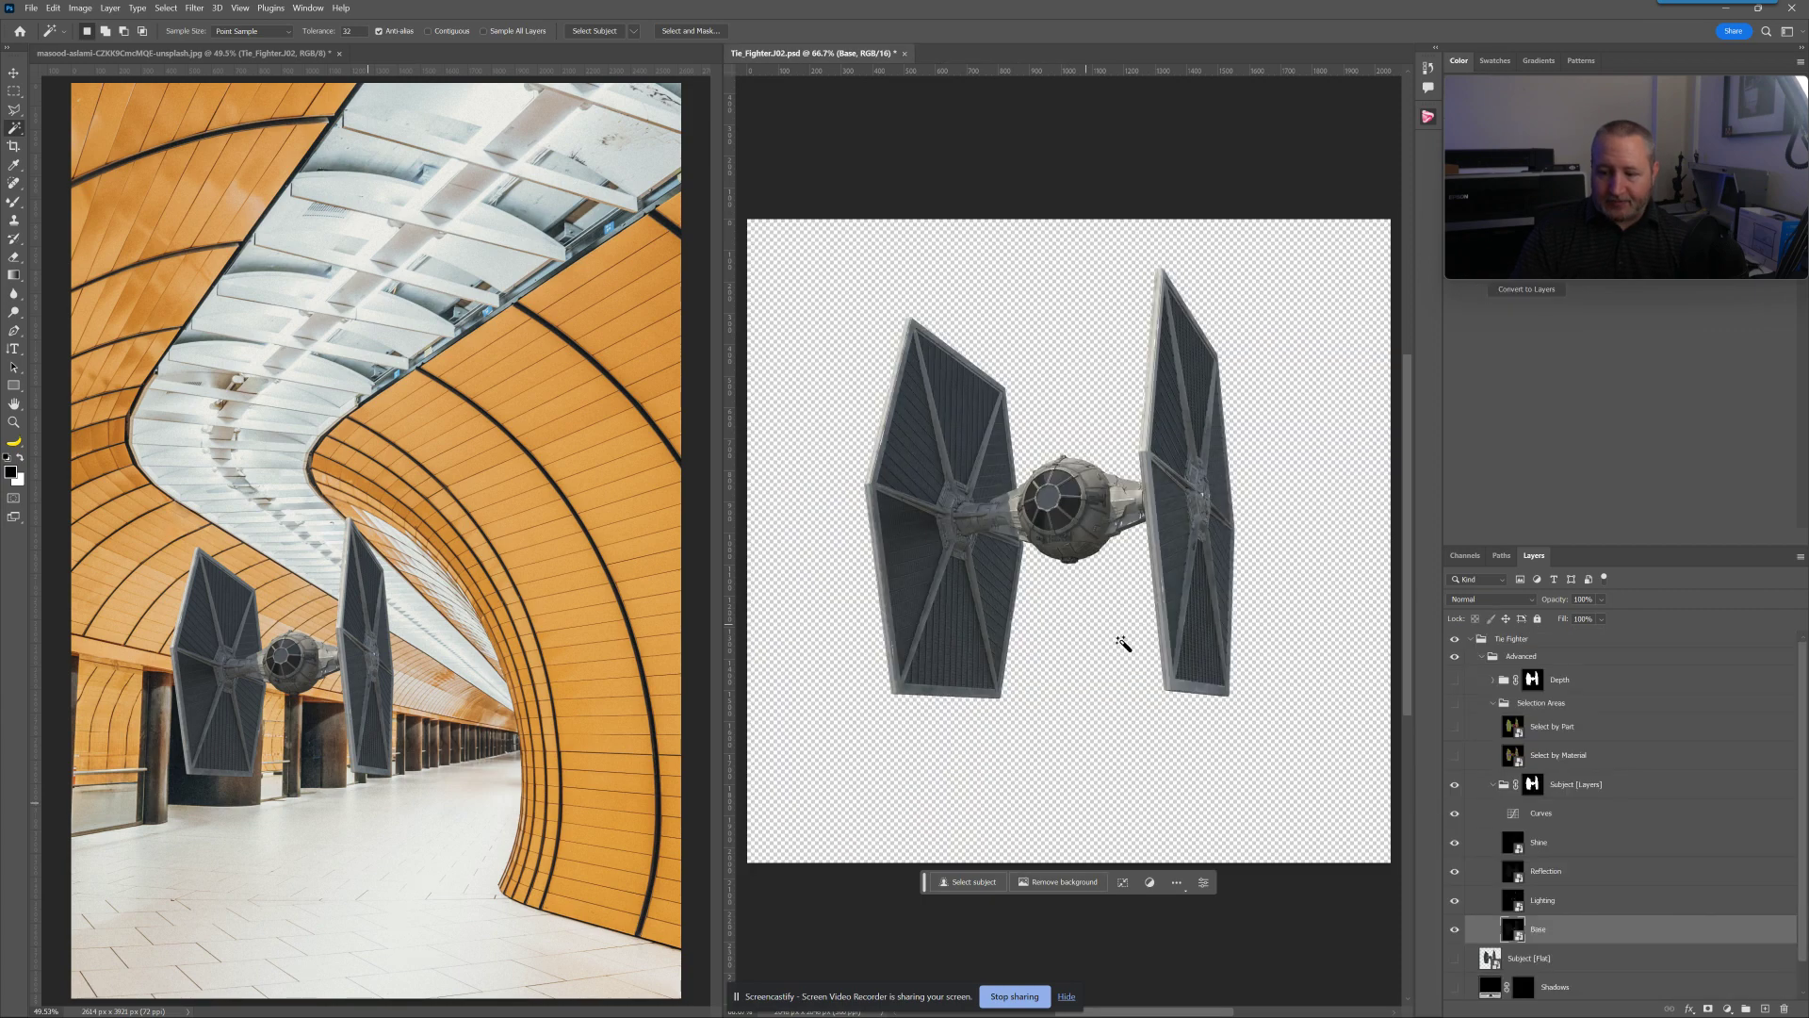
double_click(1515, 904)
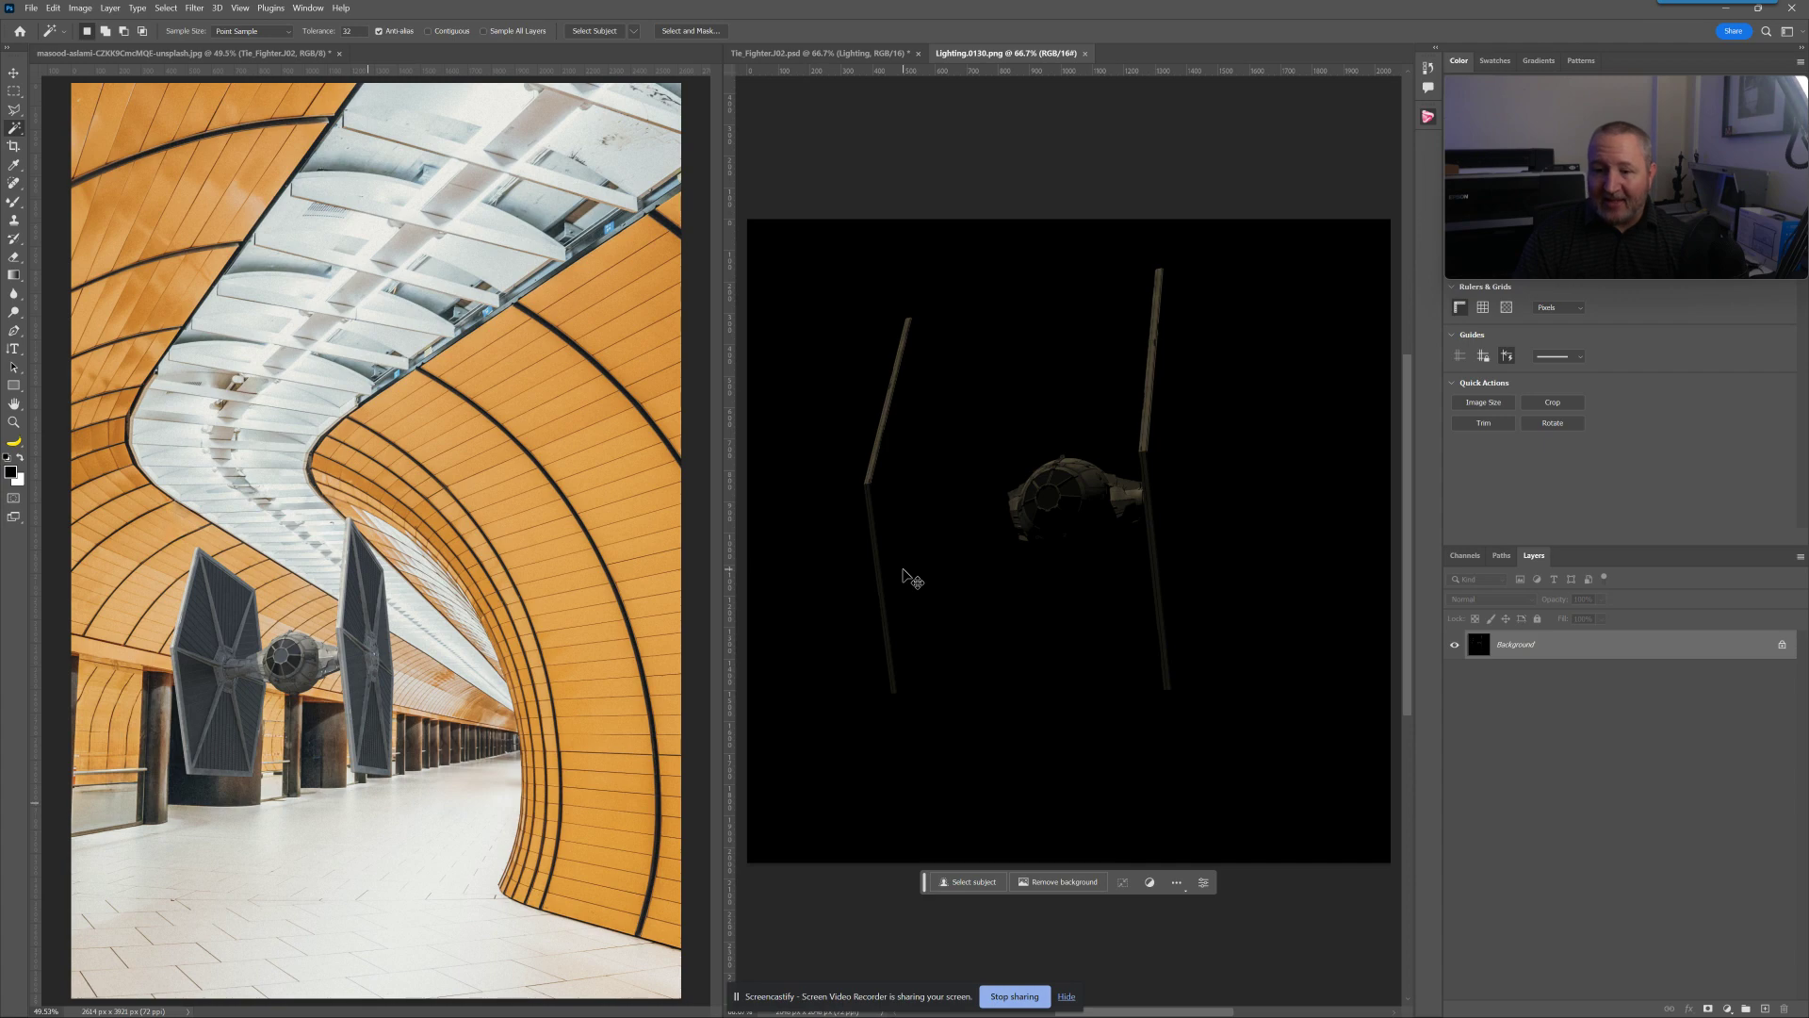
key(ctrl+w)
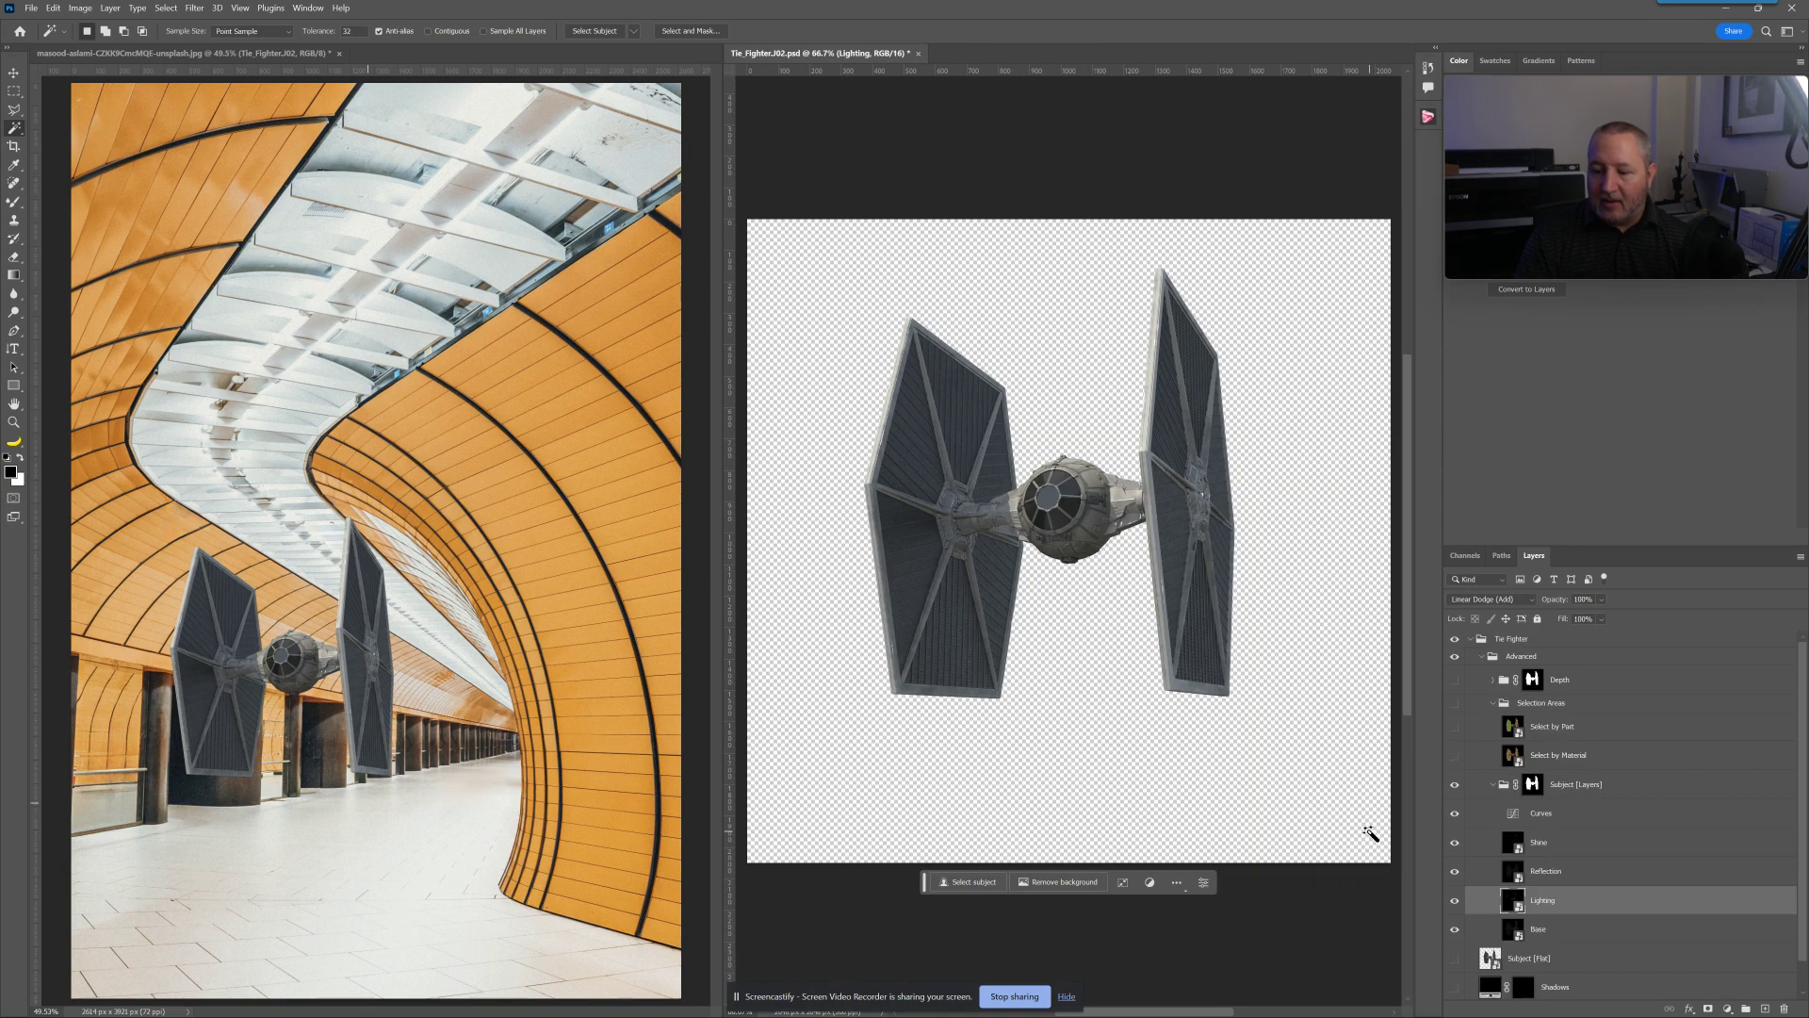
double_click(1519, 880)
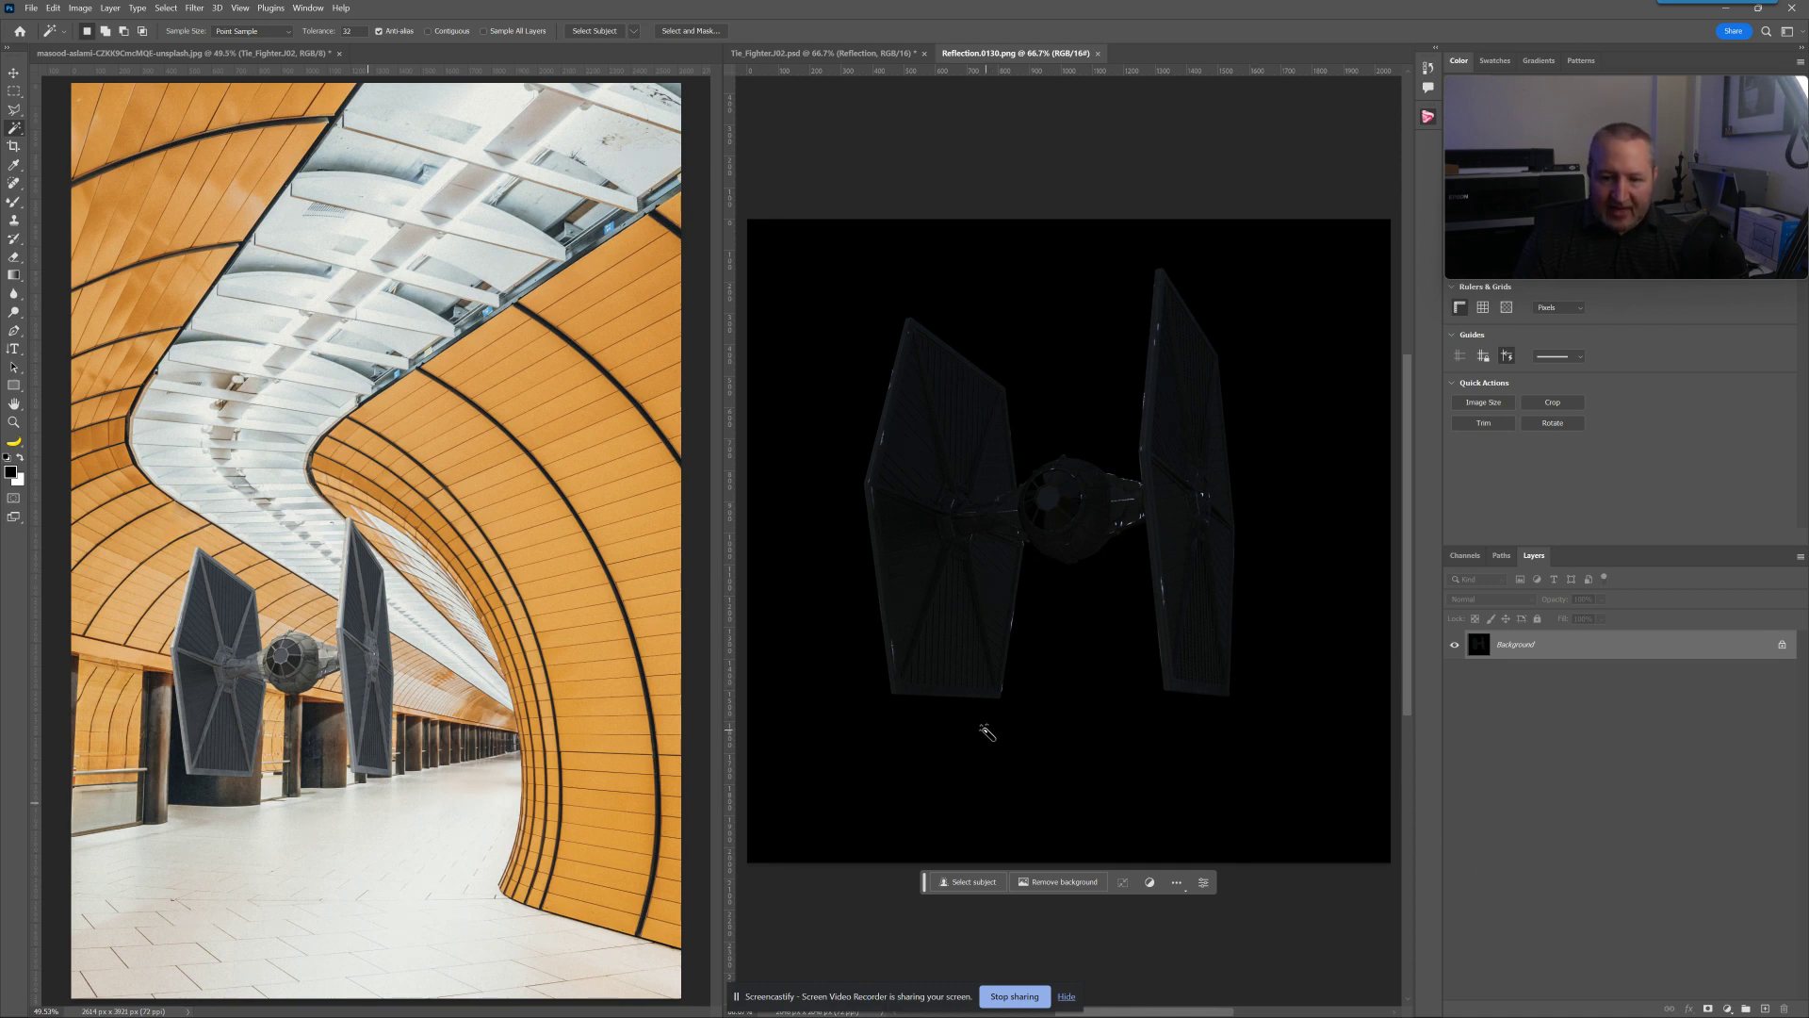
key(ctrl+w)
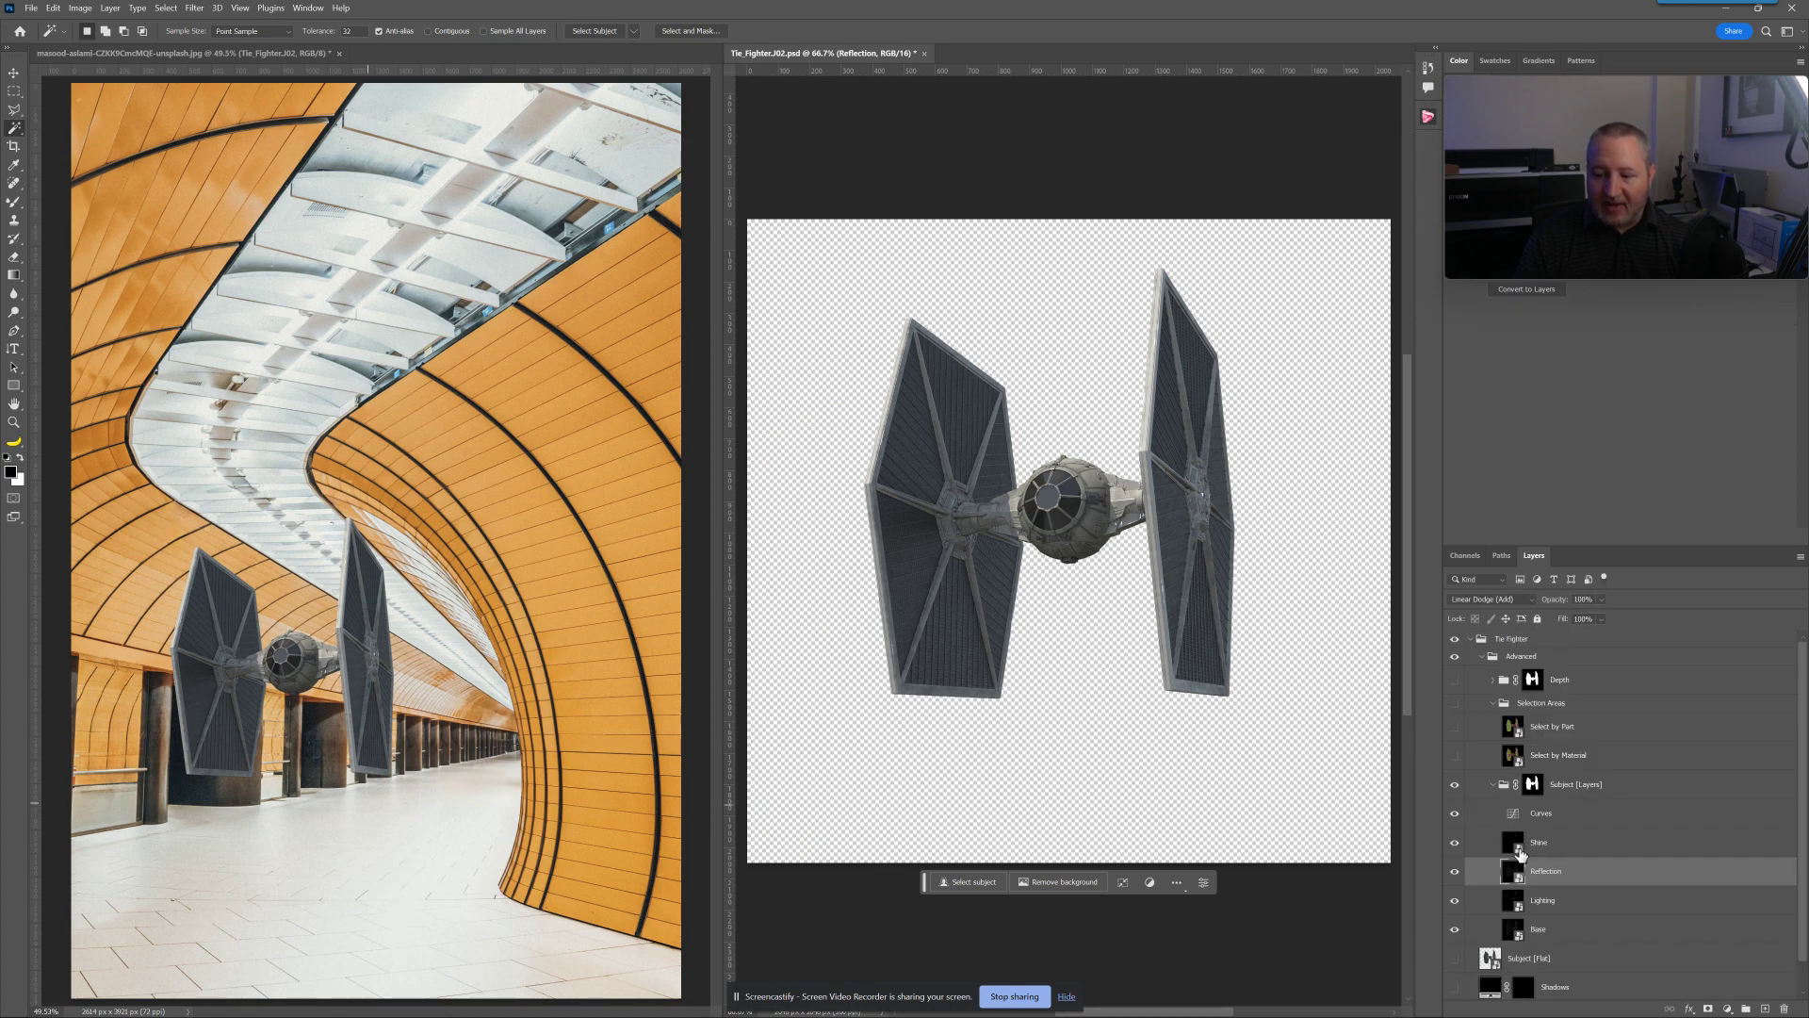
double_click(1515, 845)
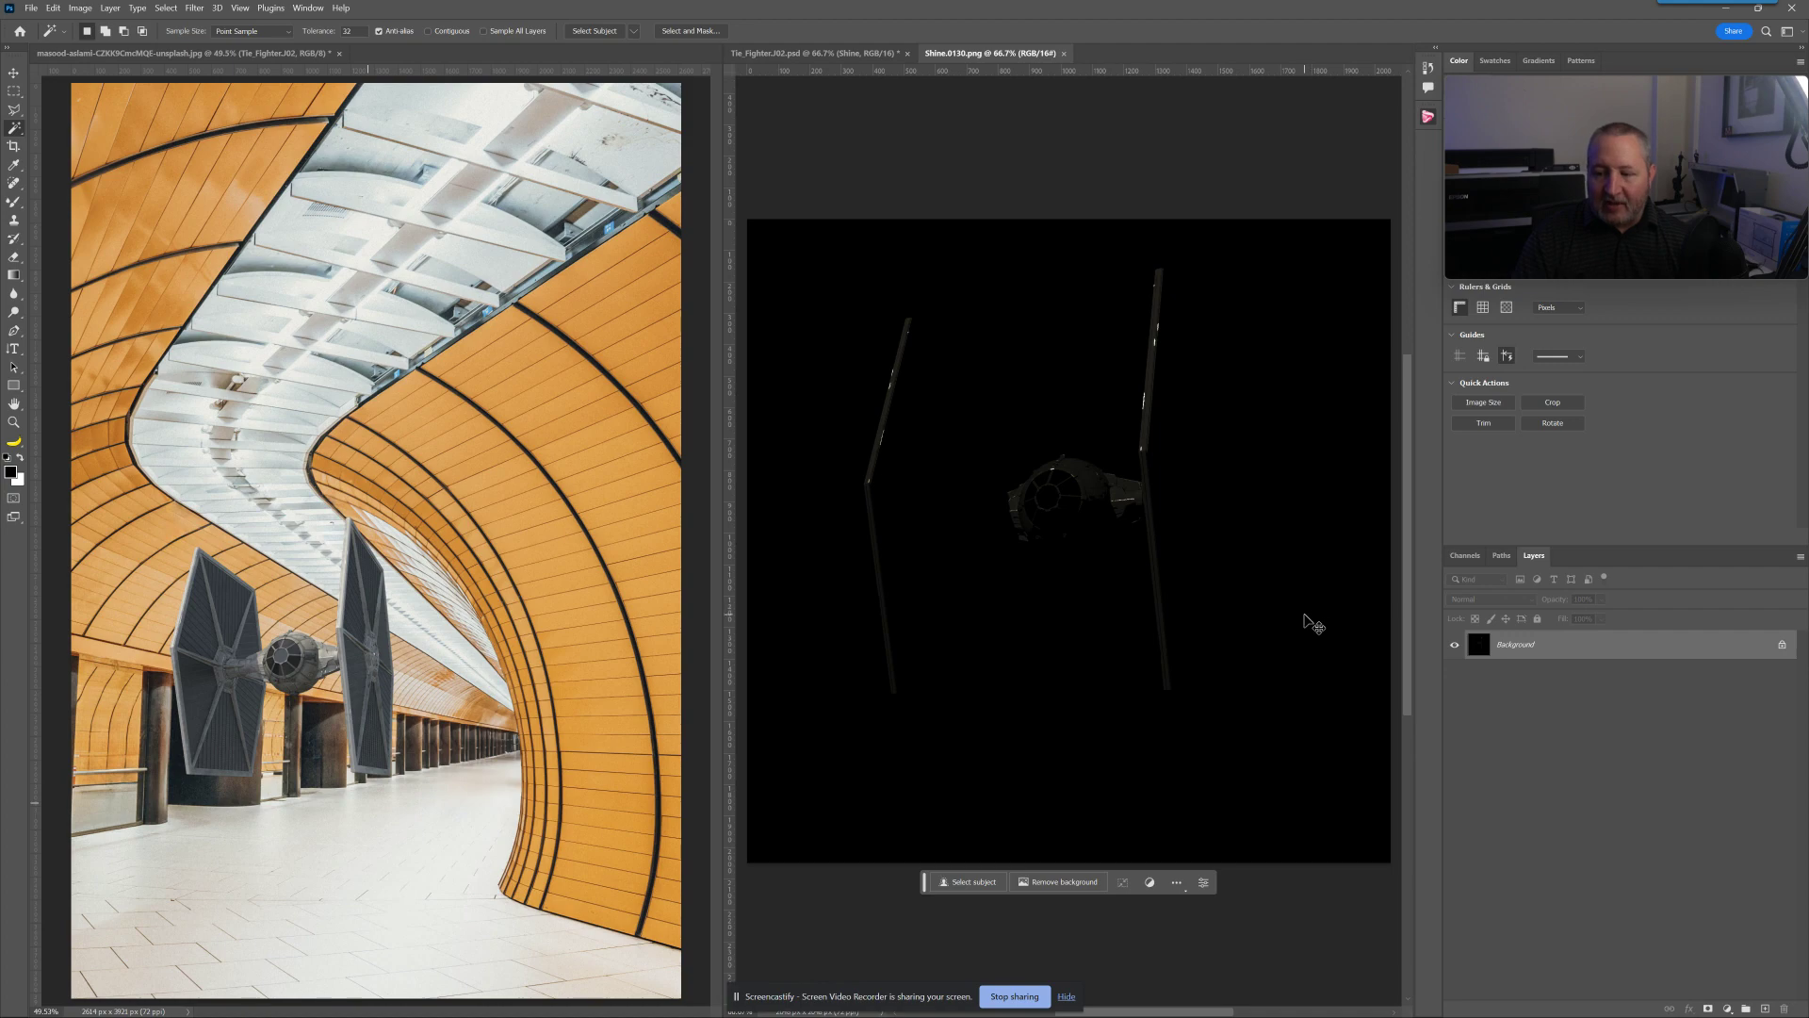
key(ctrl+w)
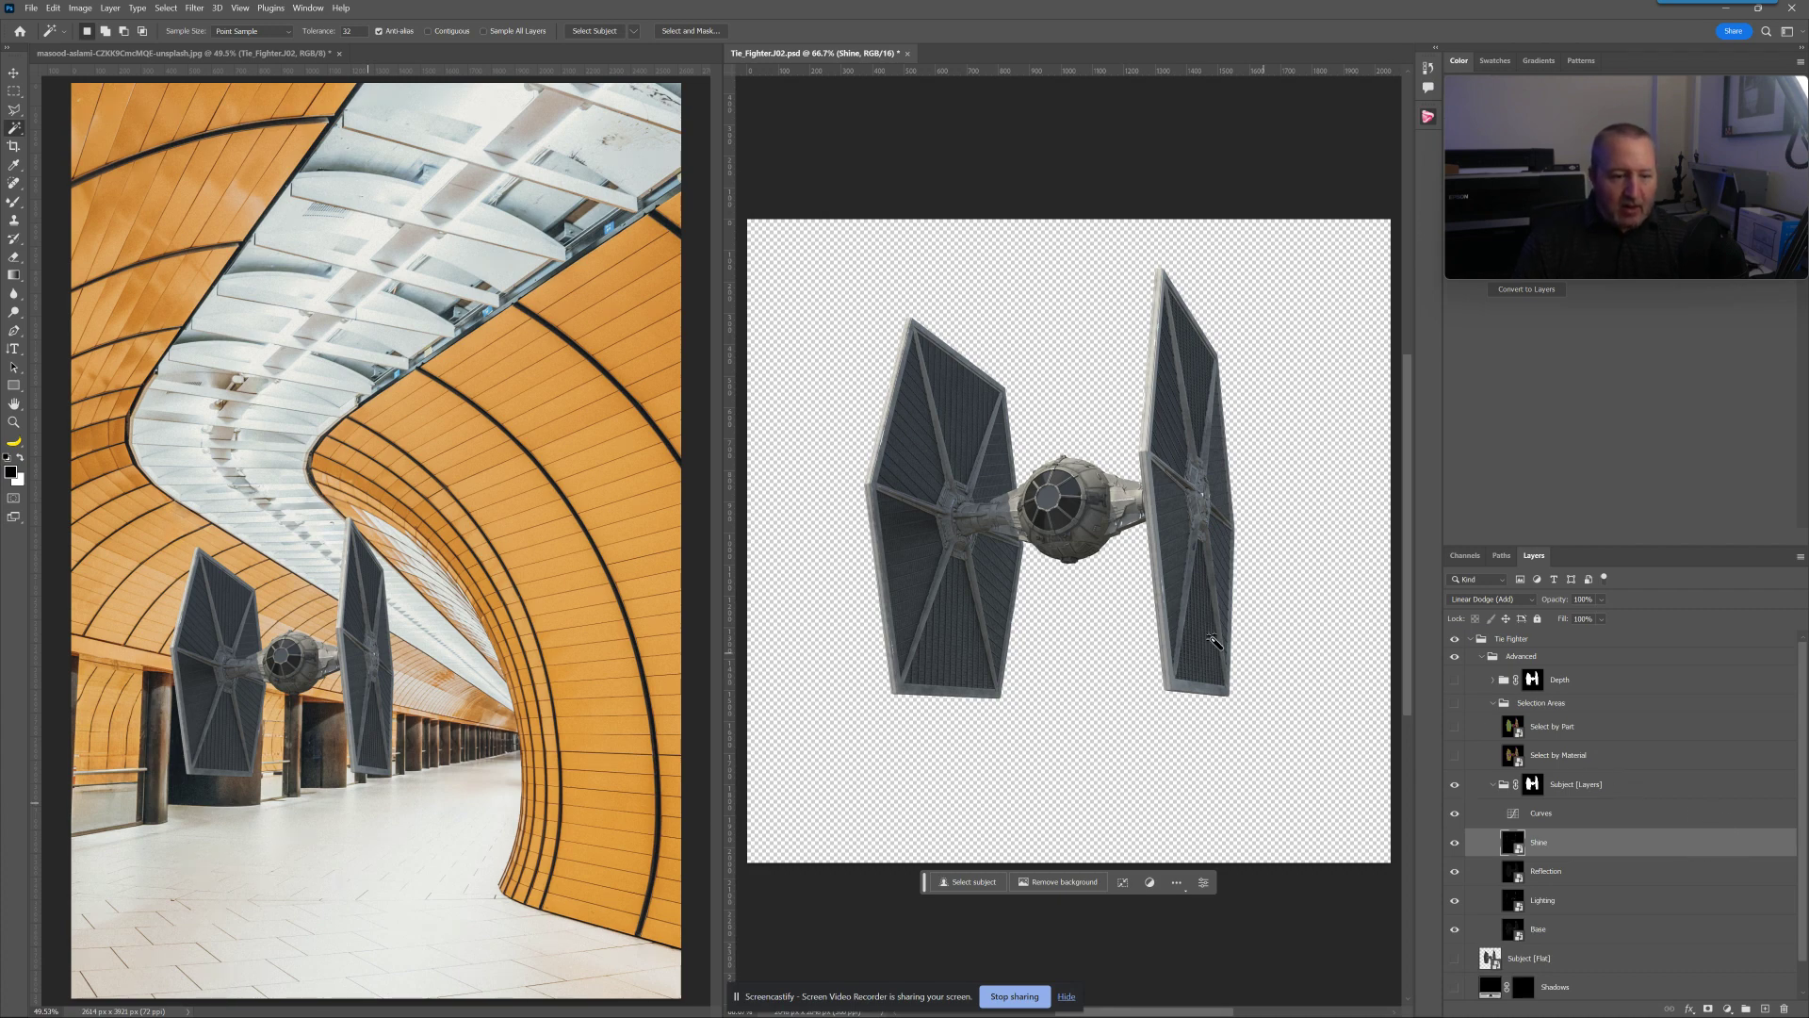
Step: Select the Lighting layer, switch to the tunnel photo's Background layer, and sample a light ceiling color as the foreground color
click(1572, 906)
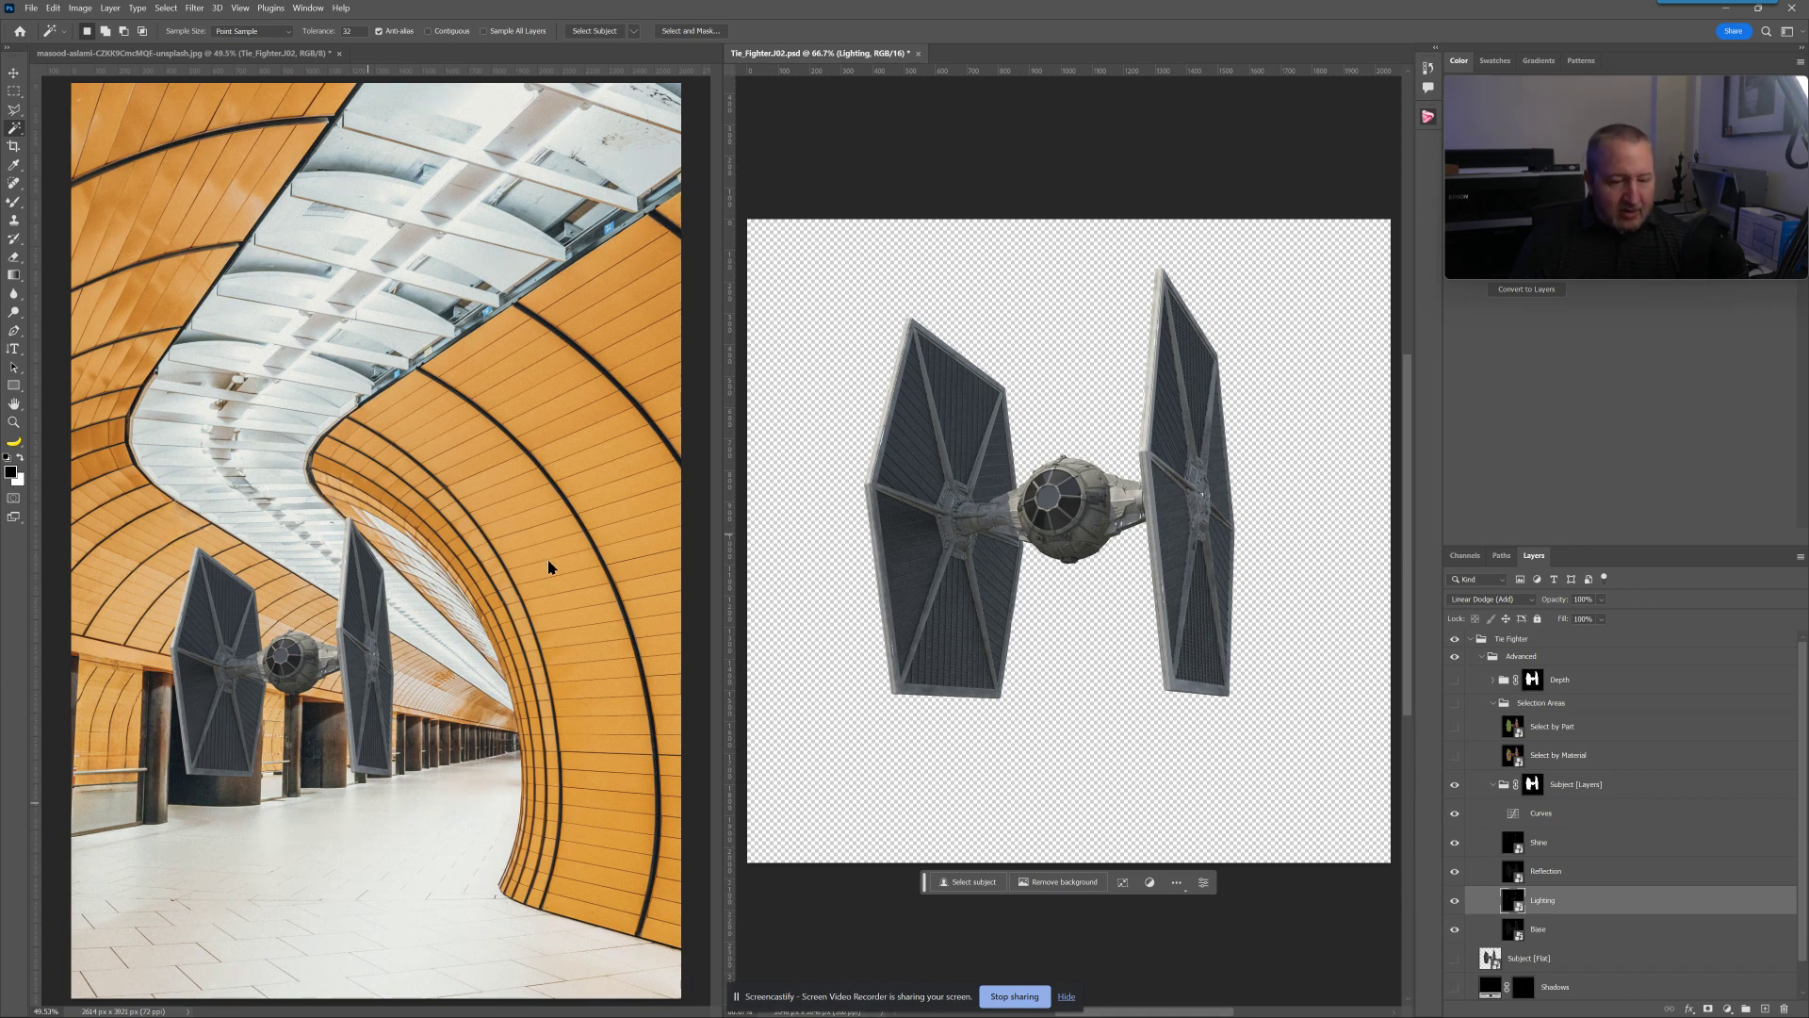
click(622, 572)
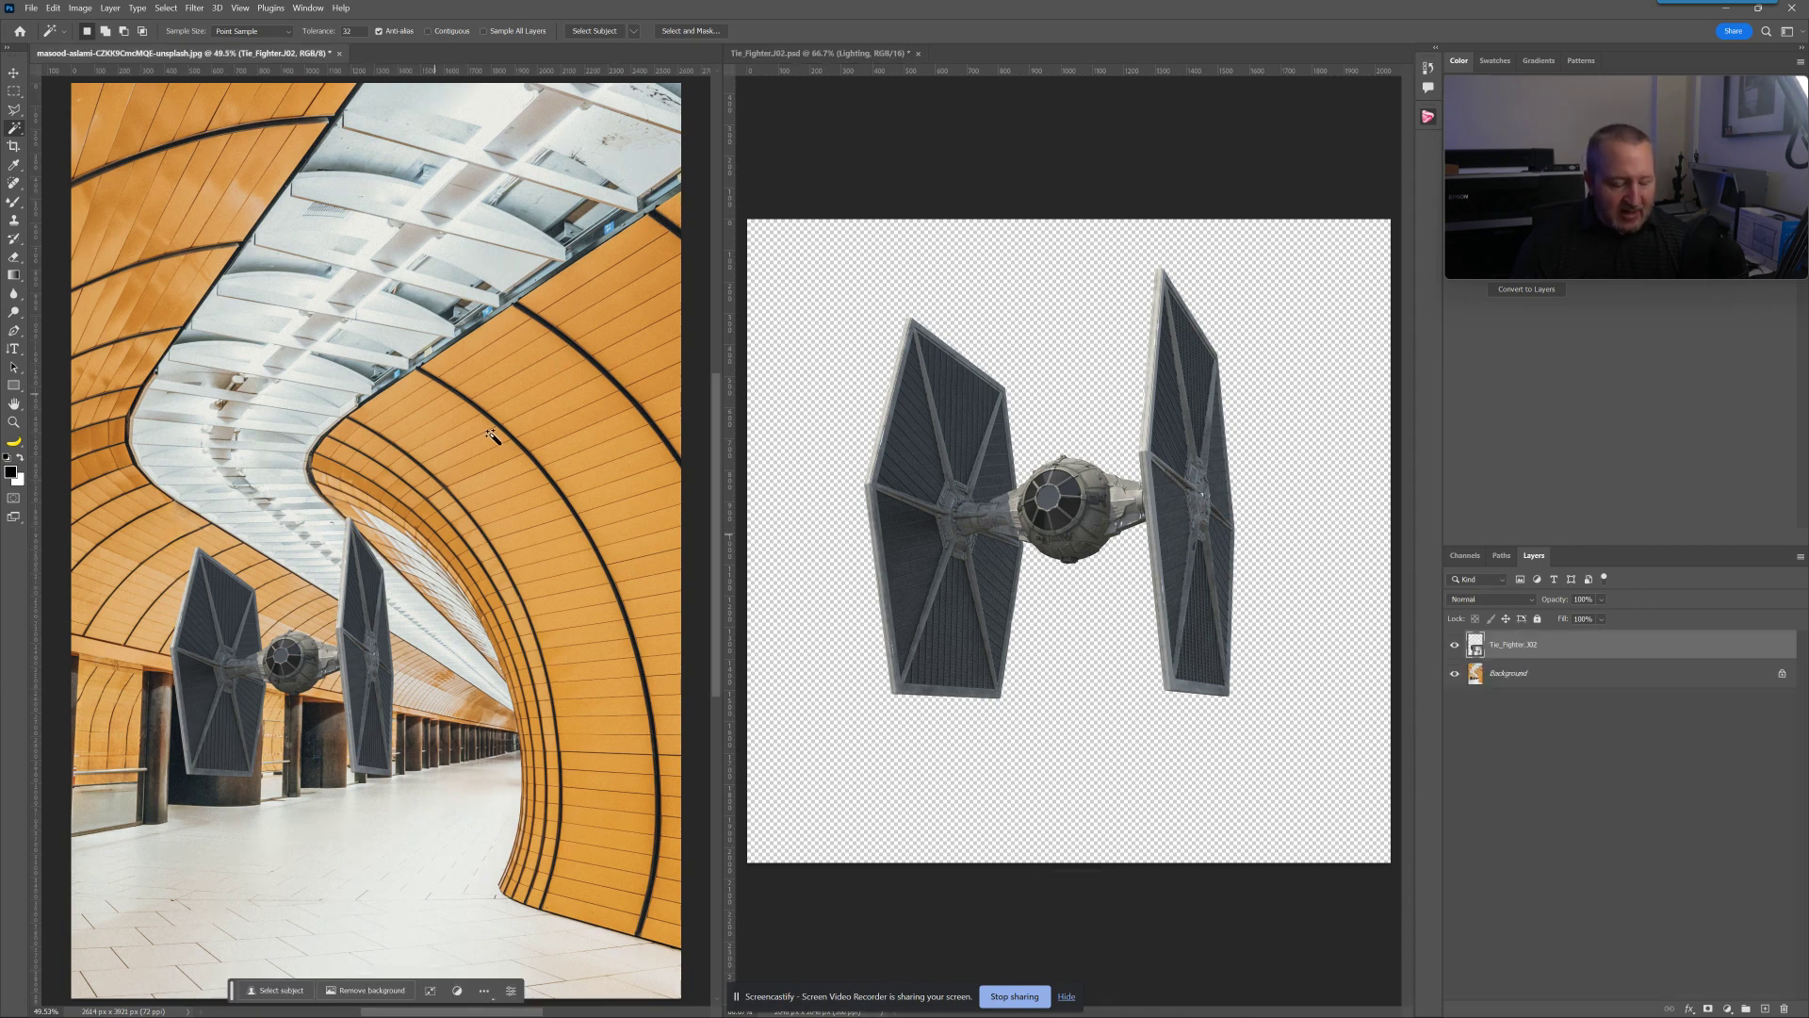
key(i)
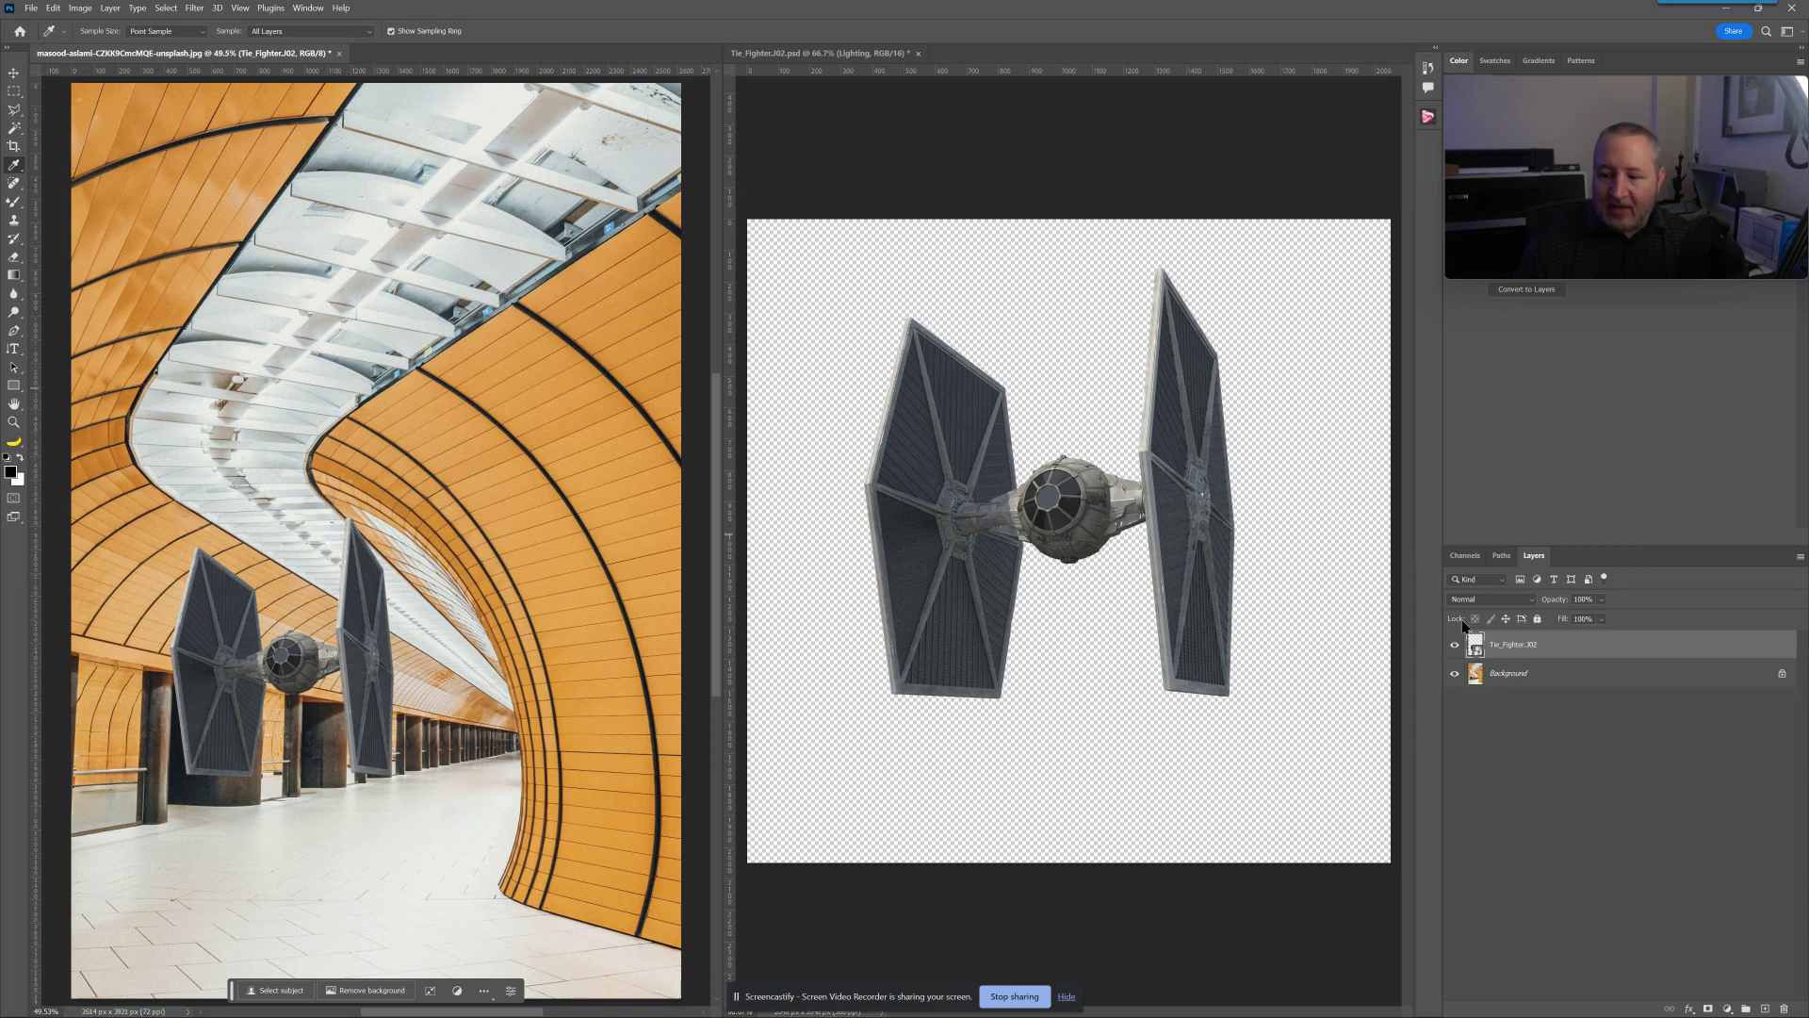
click(1525, 673)
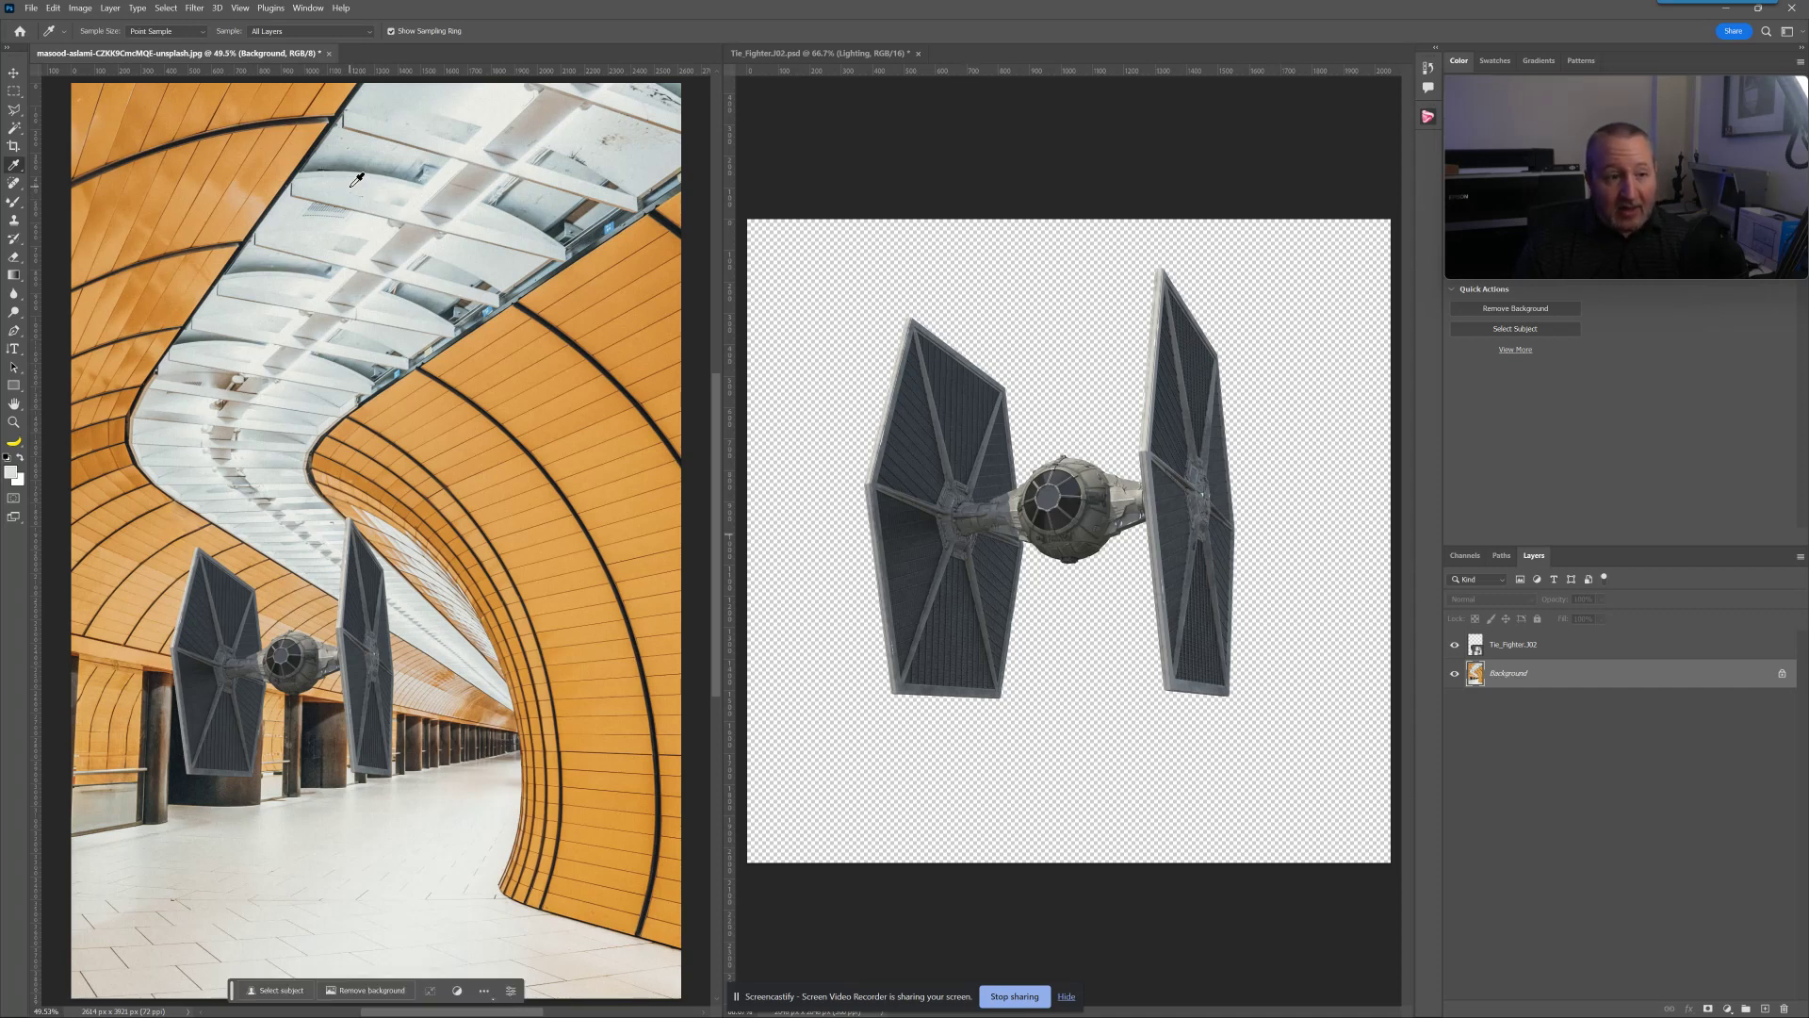
Step: Copy the foreground color's hex value d7e1e0, leave the color unchanged, and return to the Tie Fighter smart object document
click(13, 473)
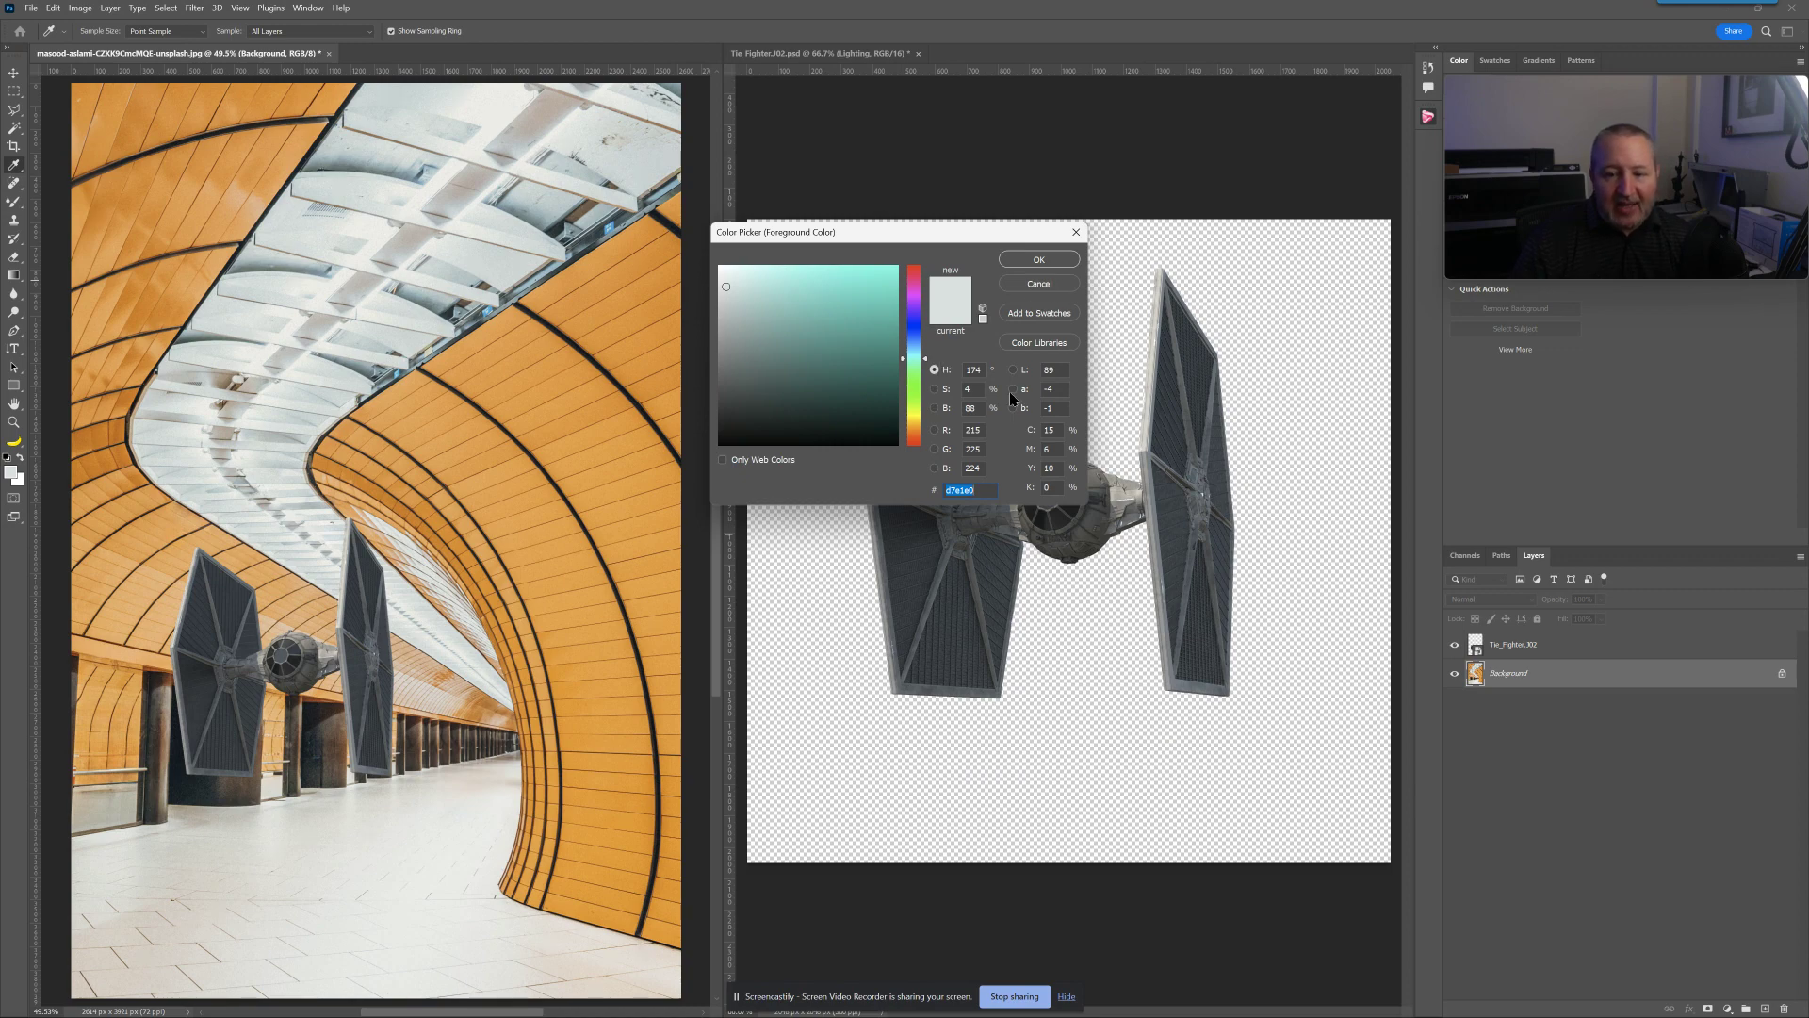
right_click(964, 491)
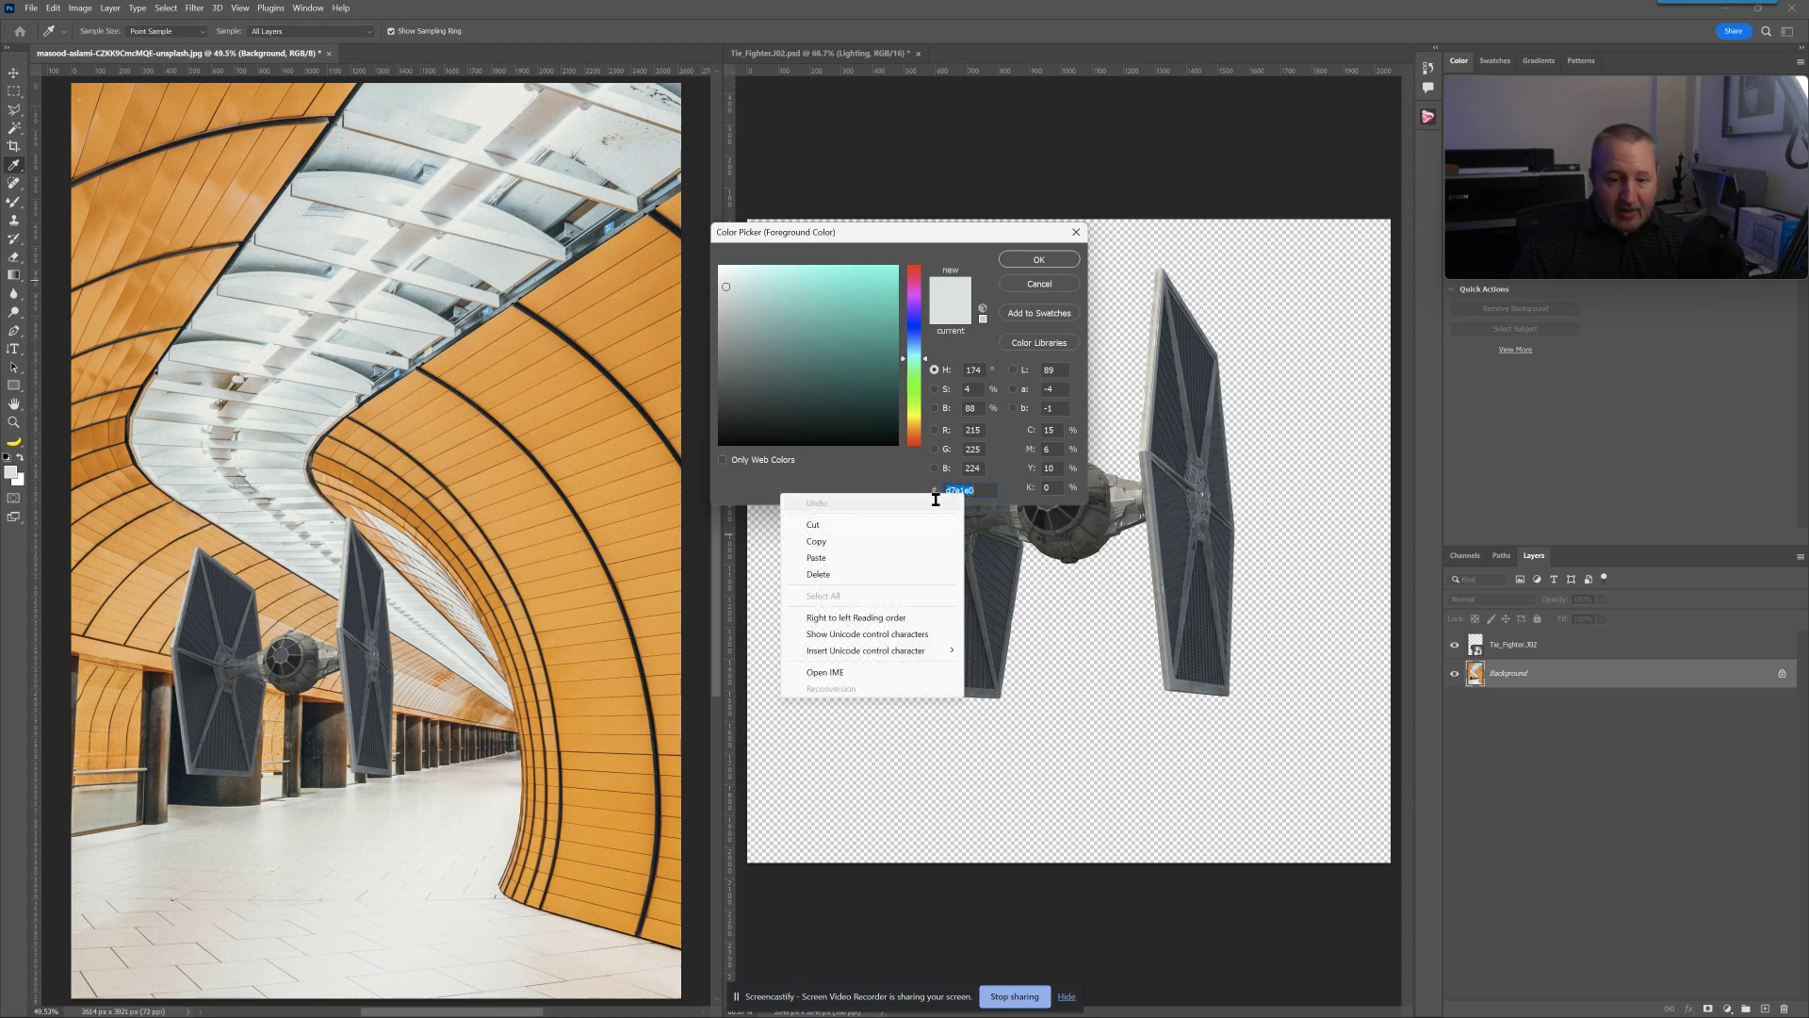
click(874, 541)
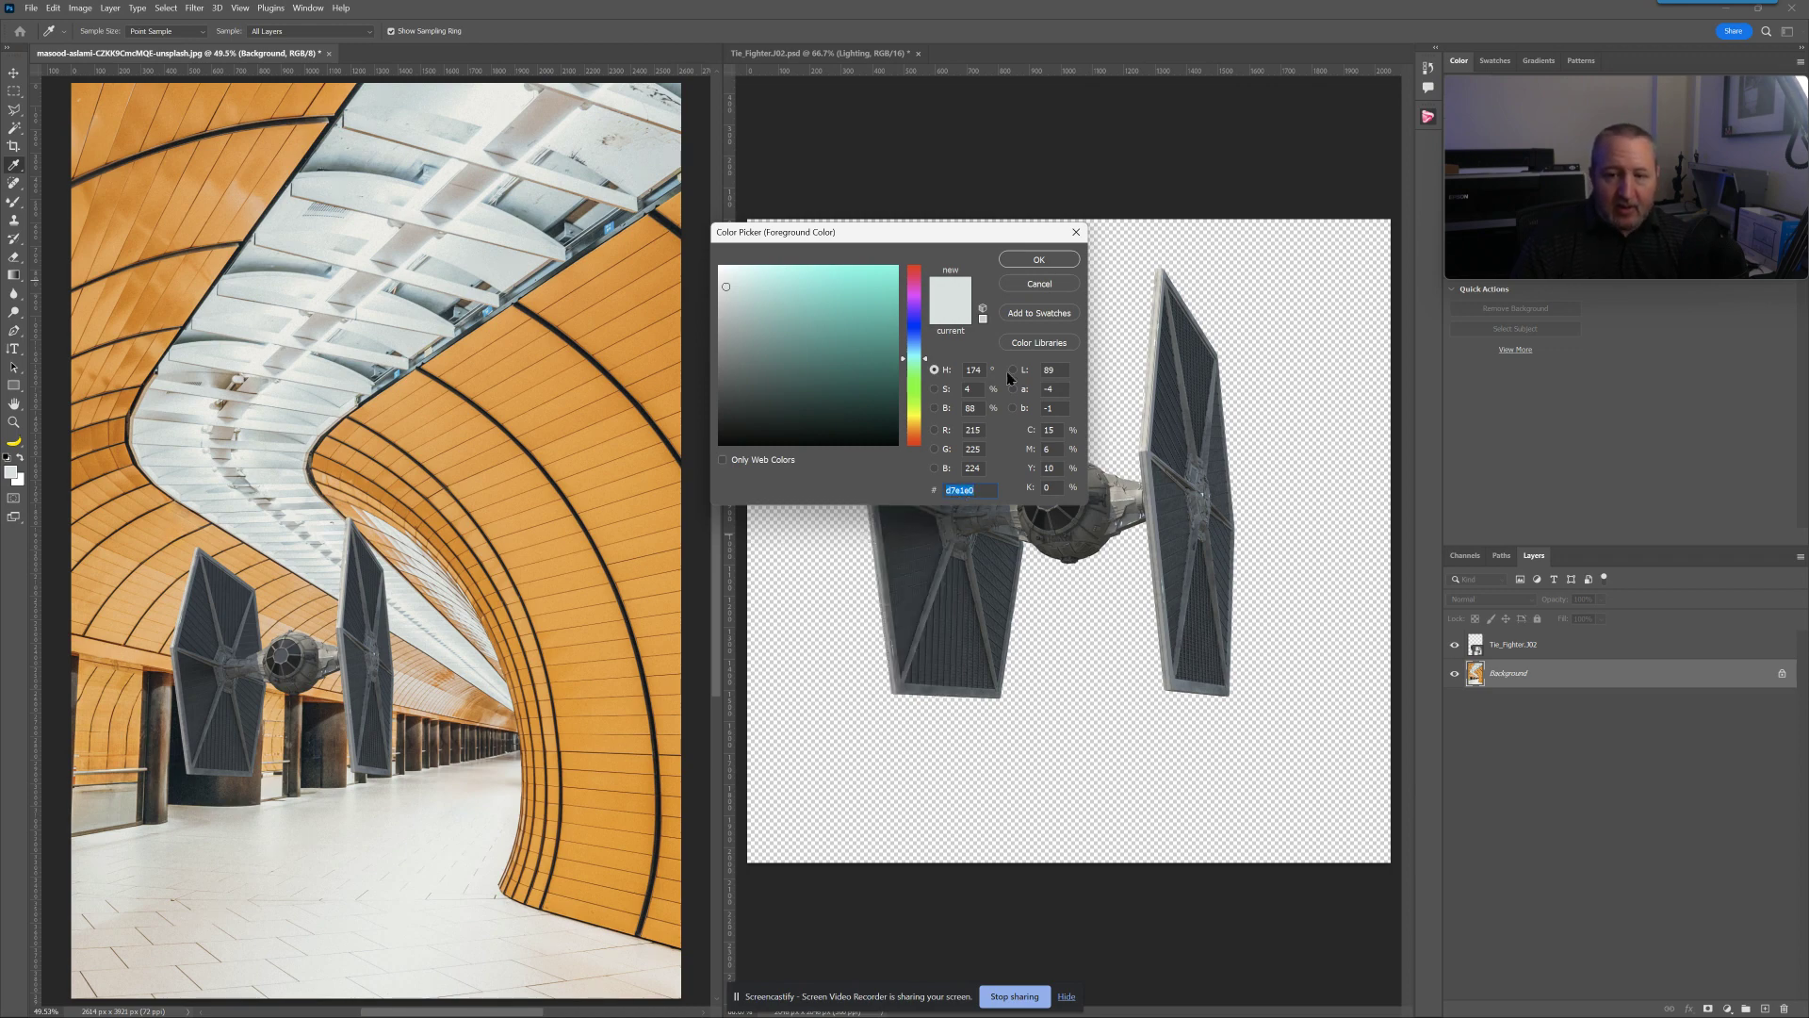
click(1042, 286)
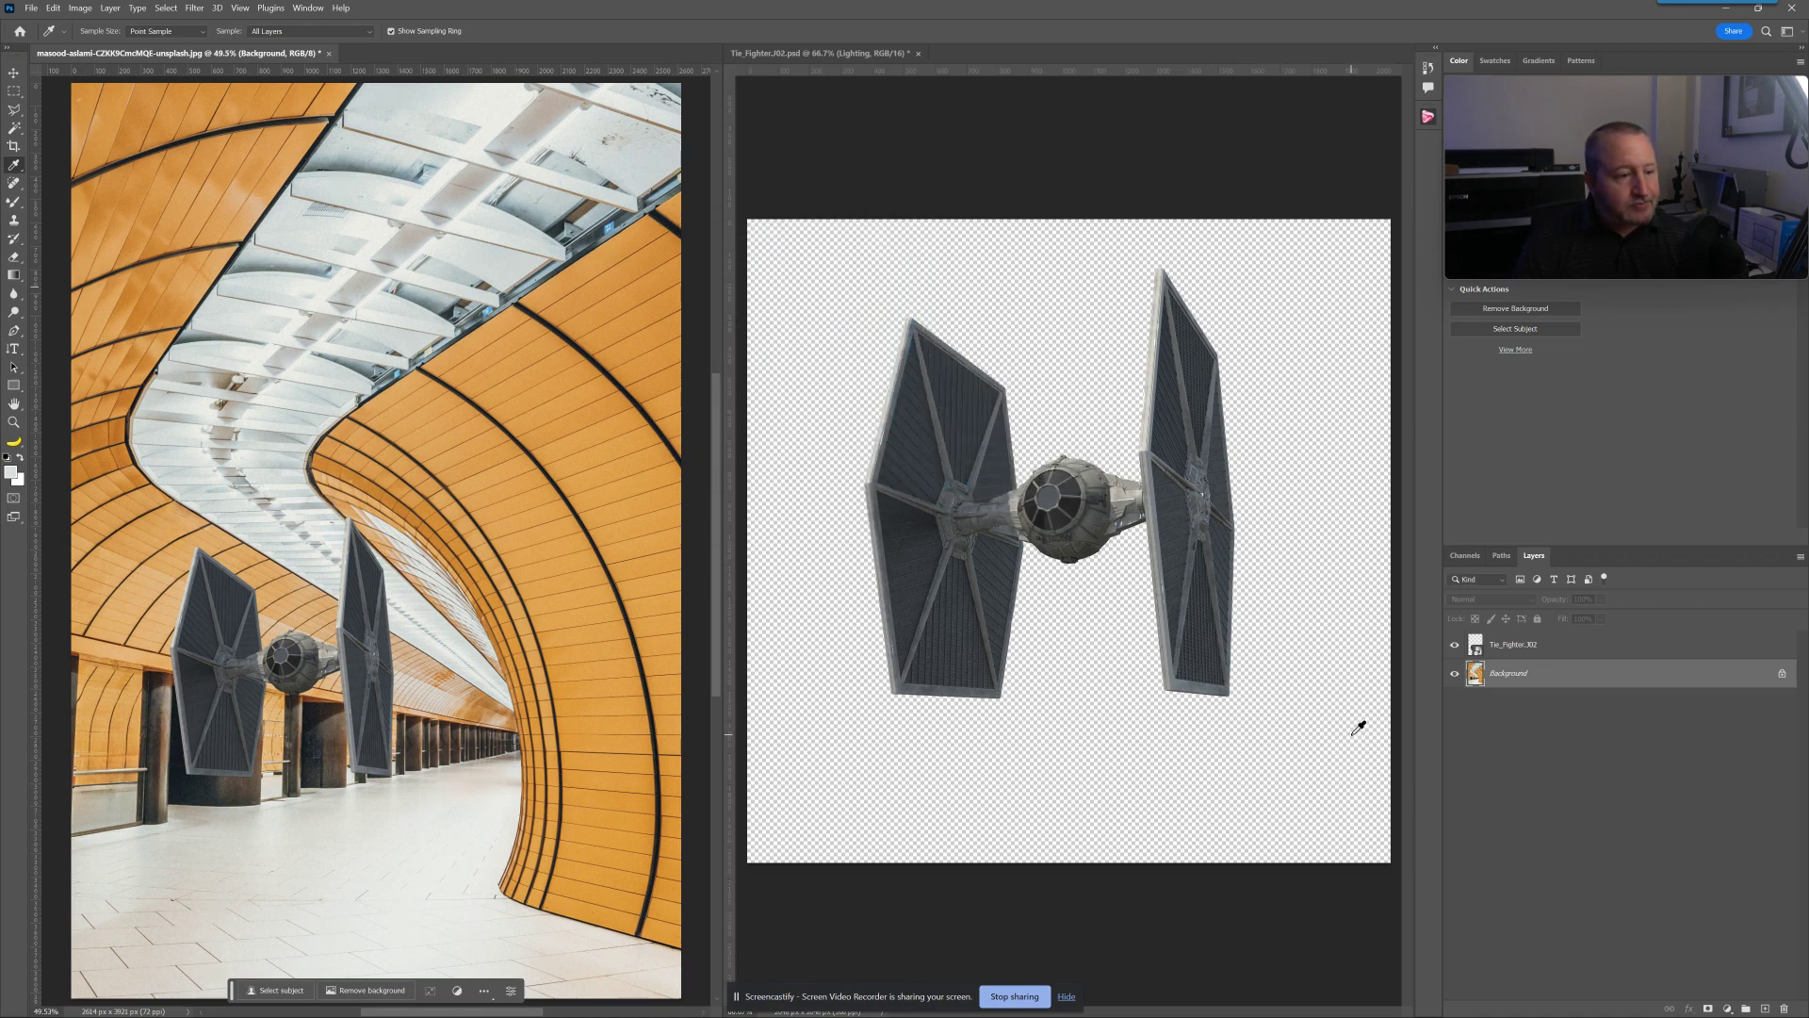
click(1553, 650)
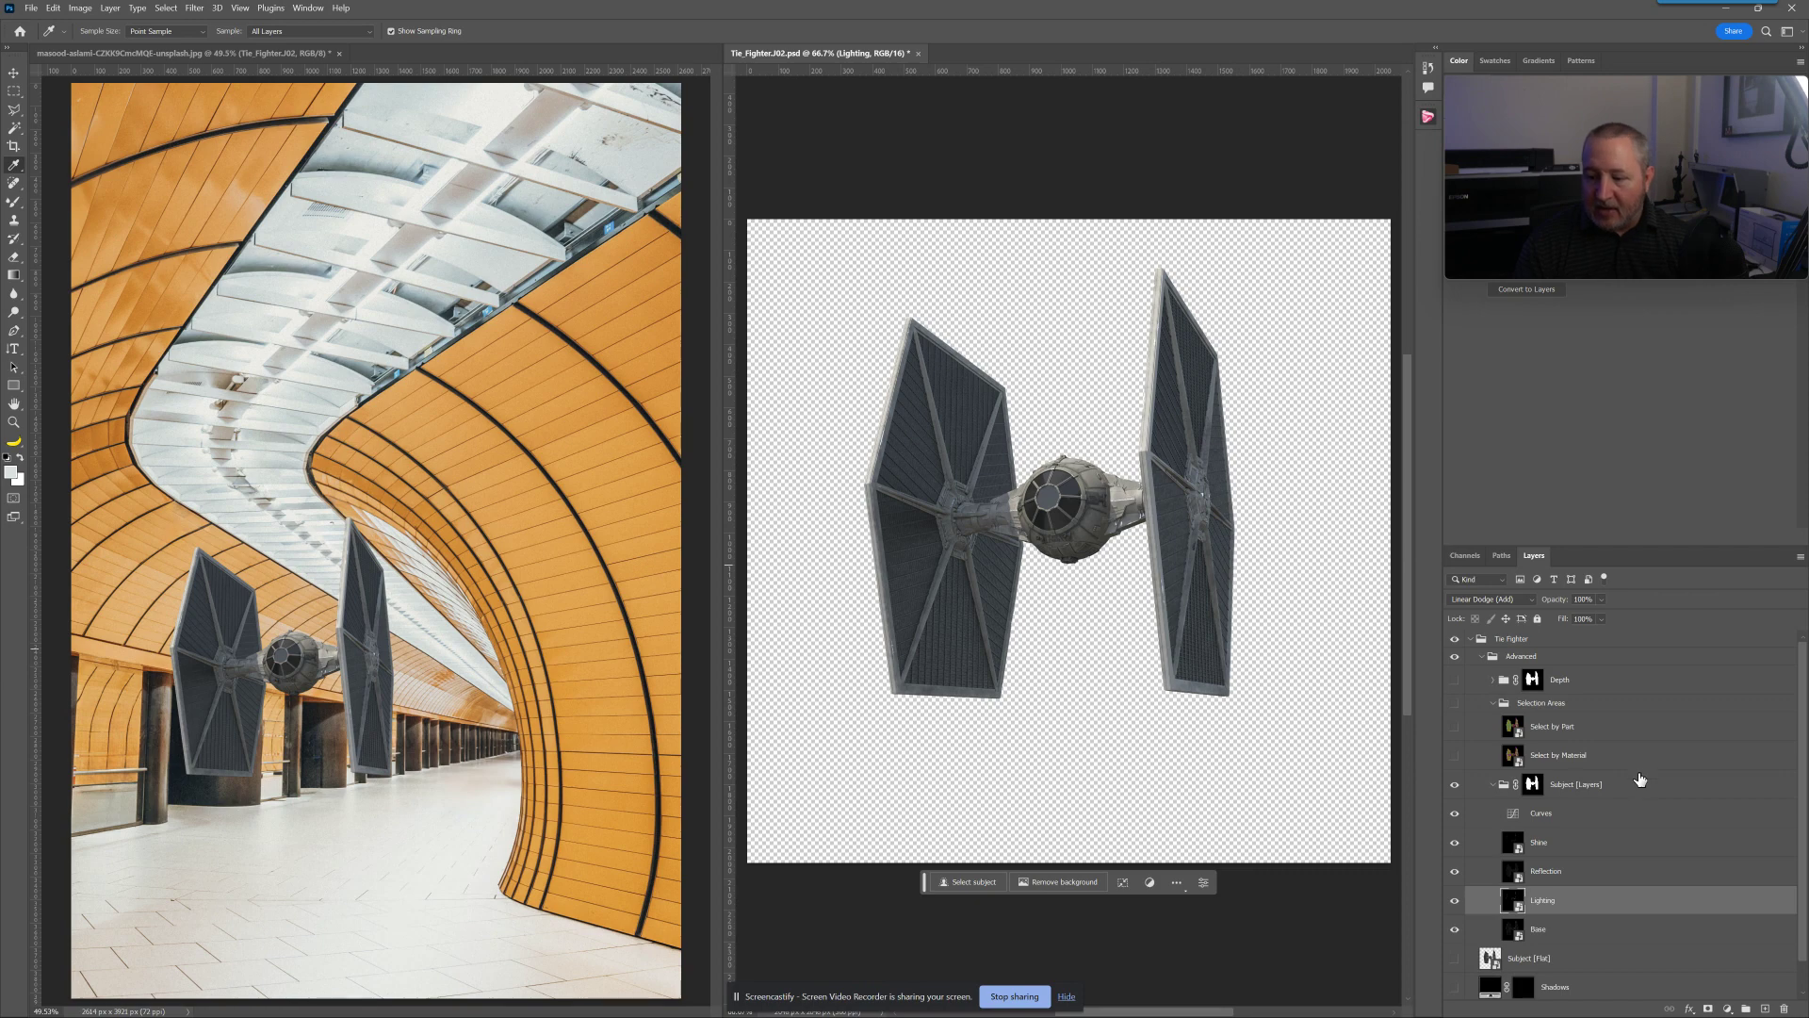
Step: Open the Lighting smart object to examine which parts of the ship it lights, and close it again
scroll(1587, 893, down, 2)
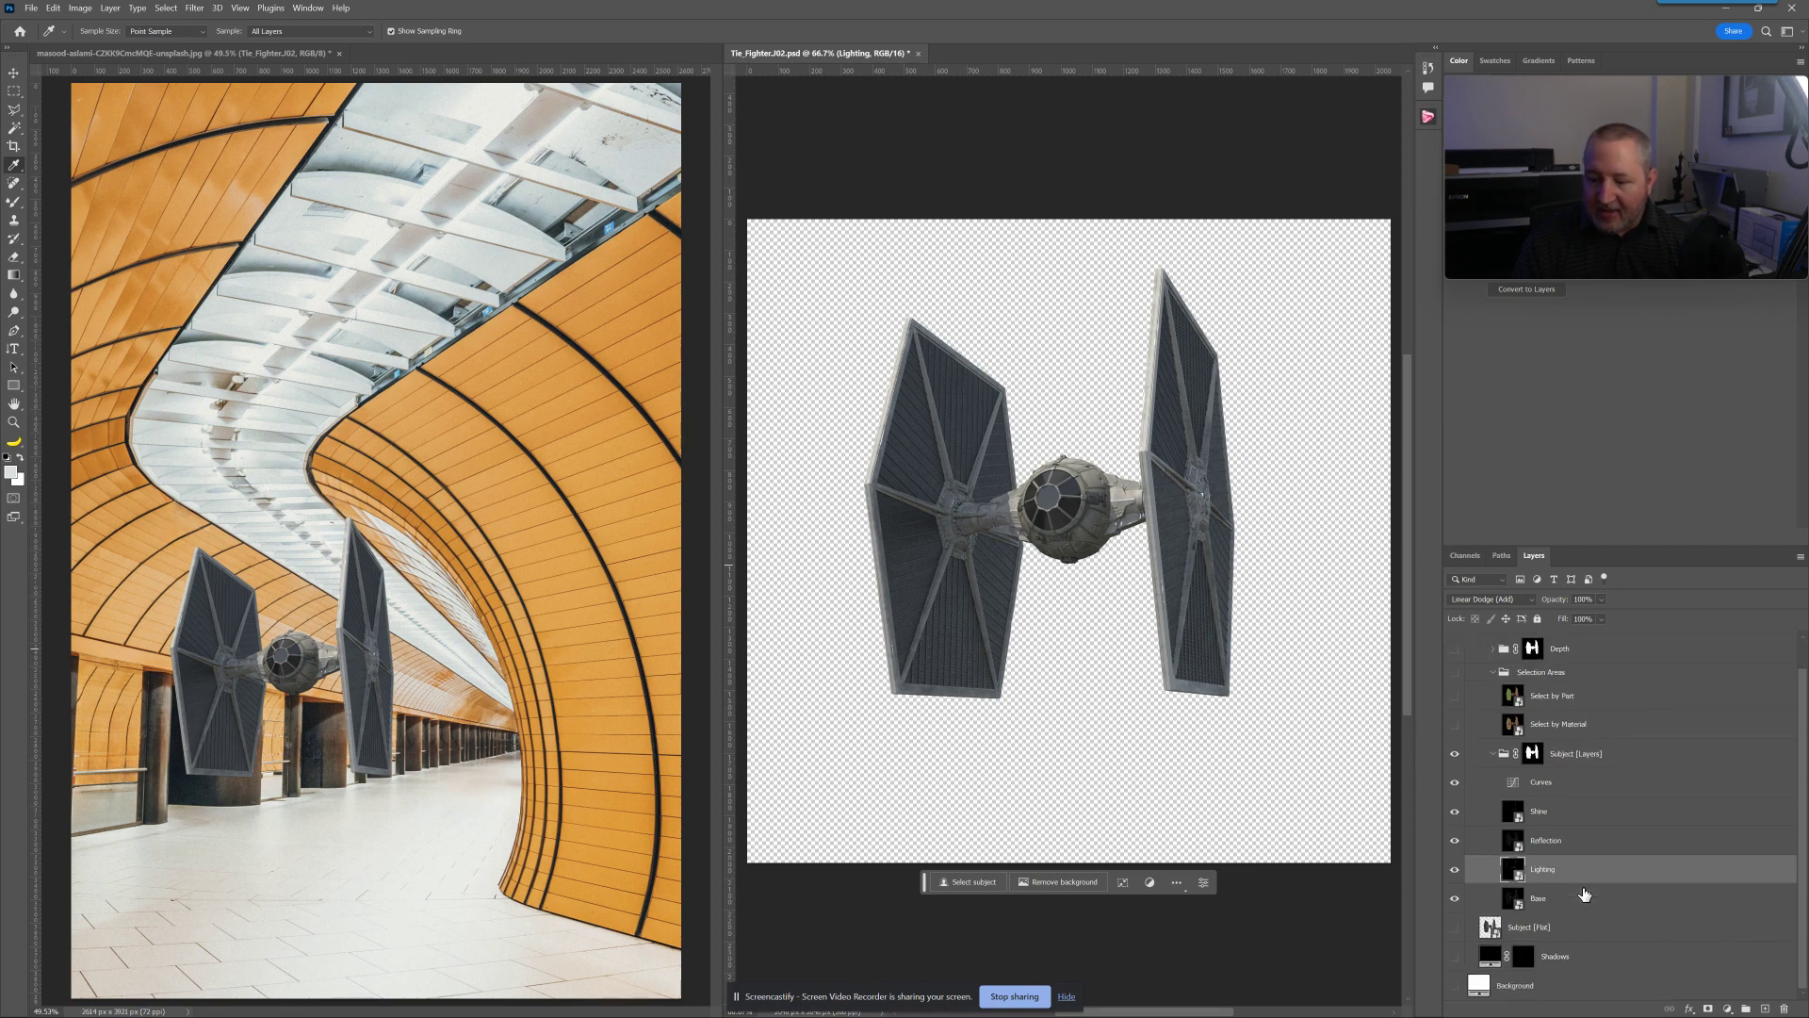
double_click(1514, 871)
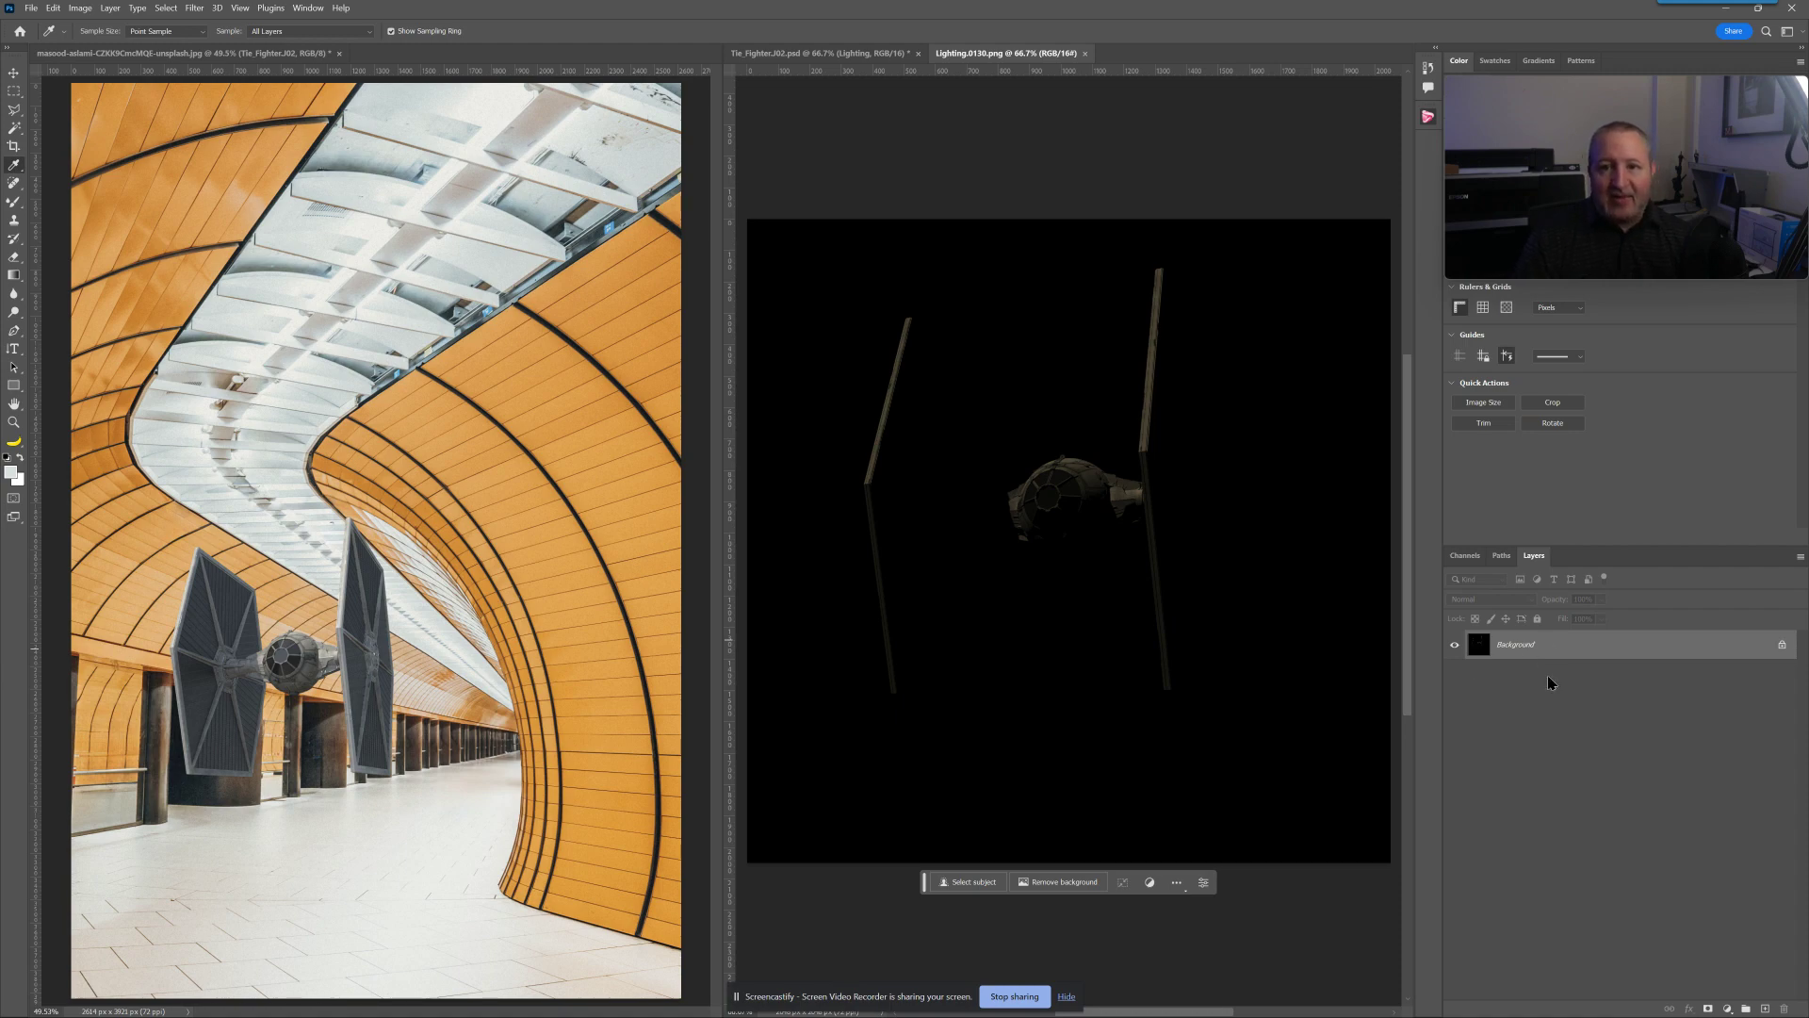
key(ctrl+w)
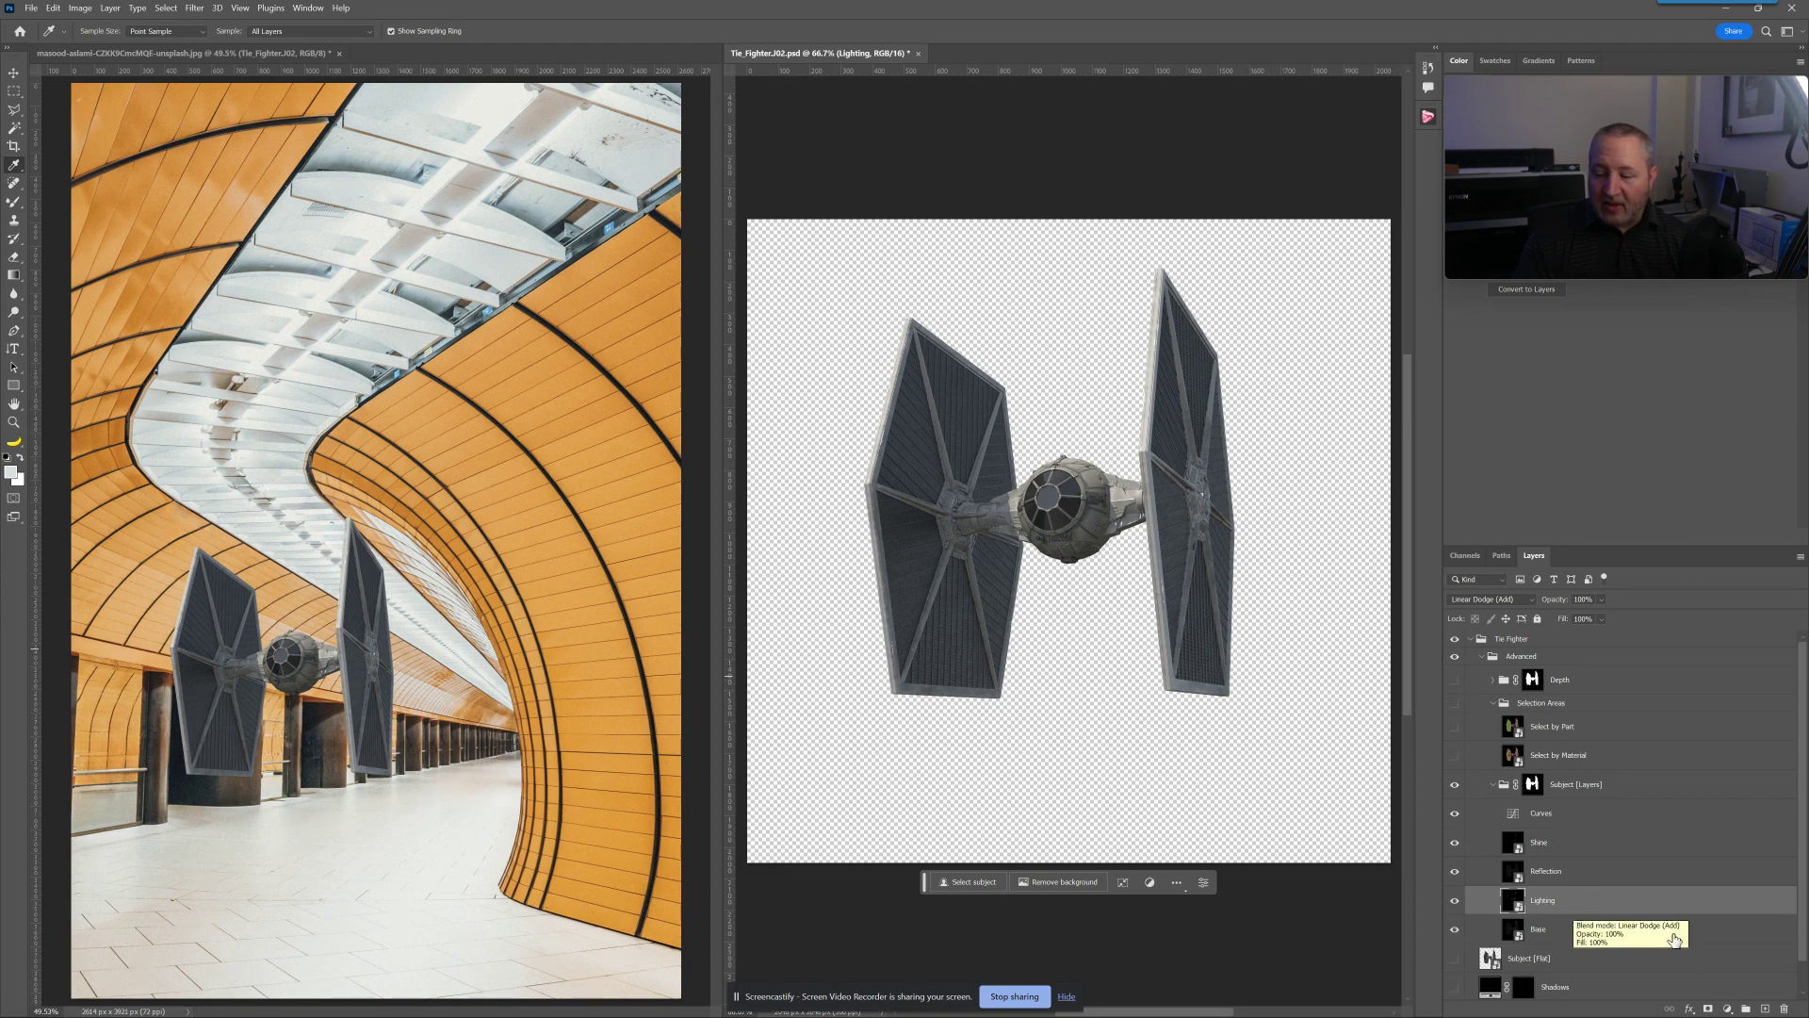
Step: Add a pale teal Solid Color fill of 9bdfd8 above the Lighting layer and clip it to that layer
click(1728, 1008)
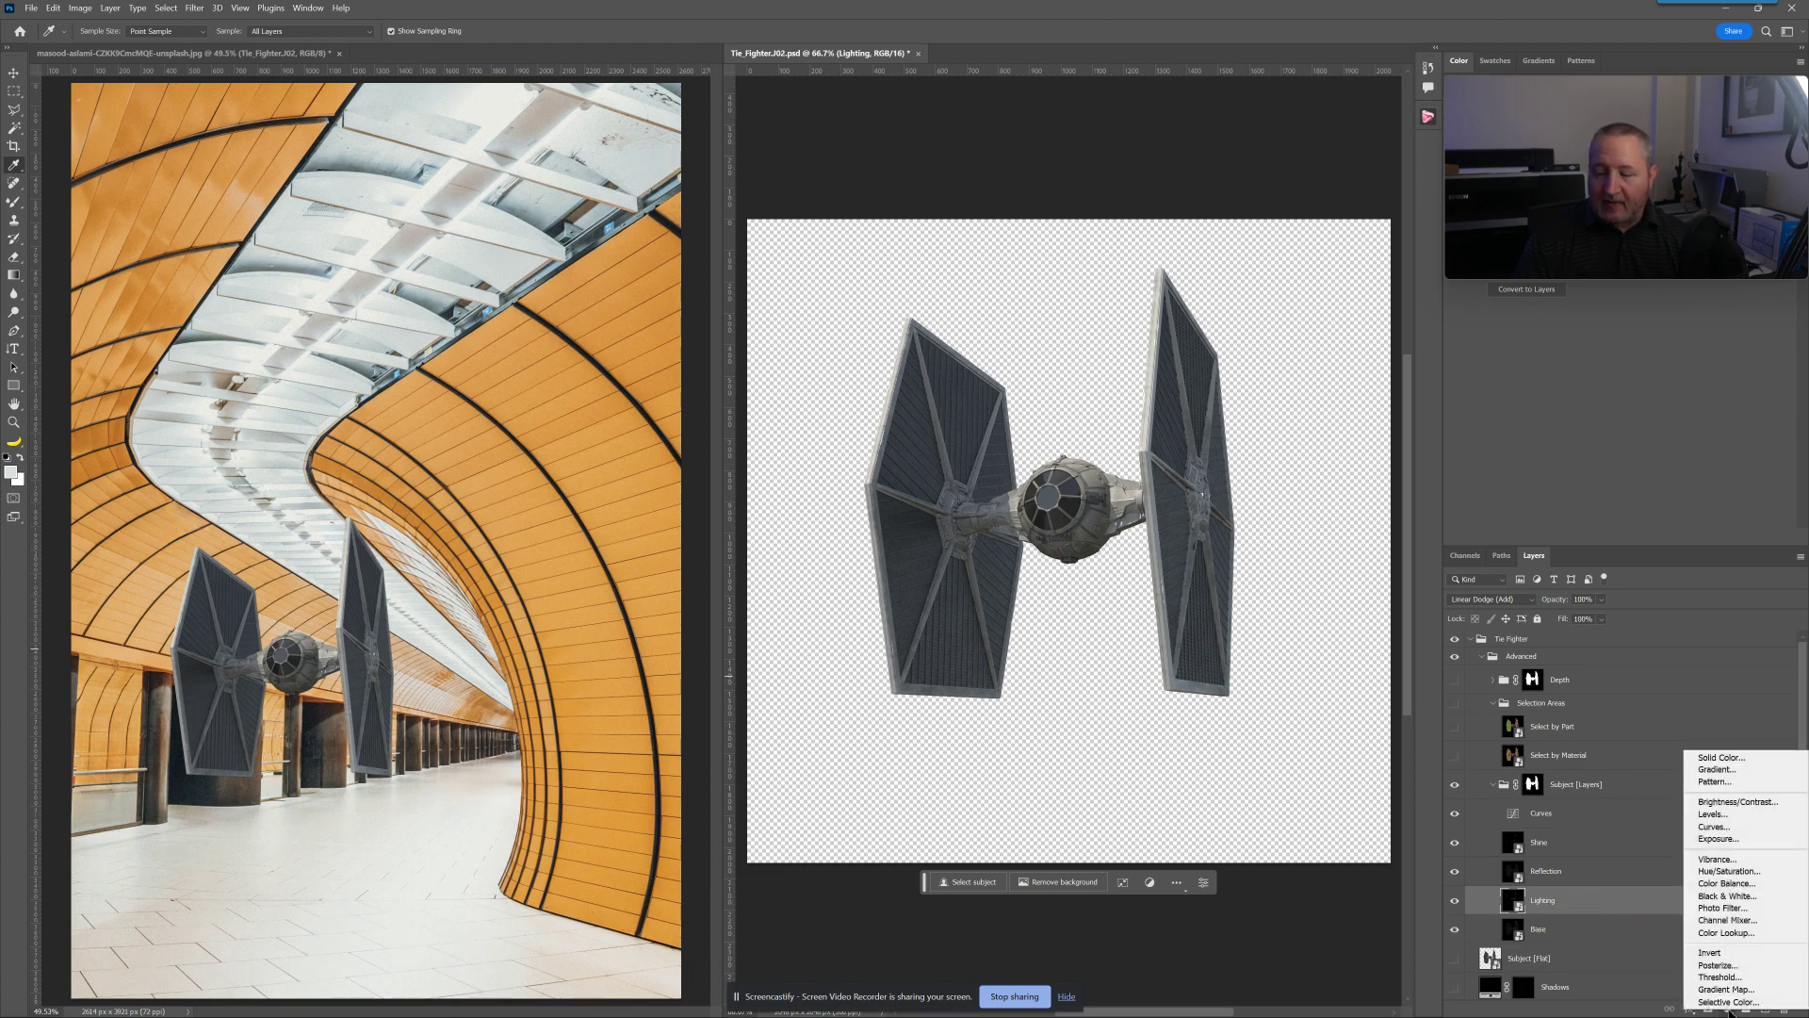
click(1750, 759)
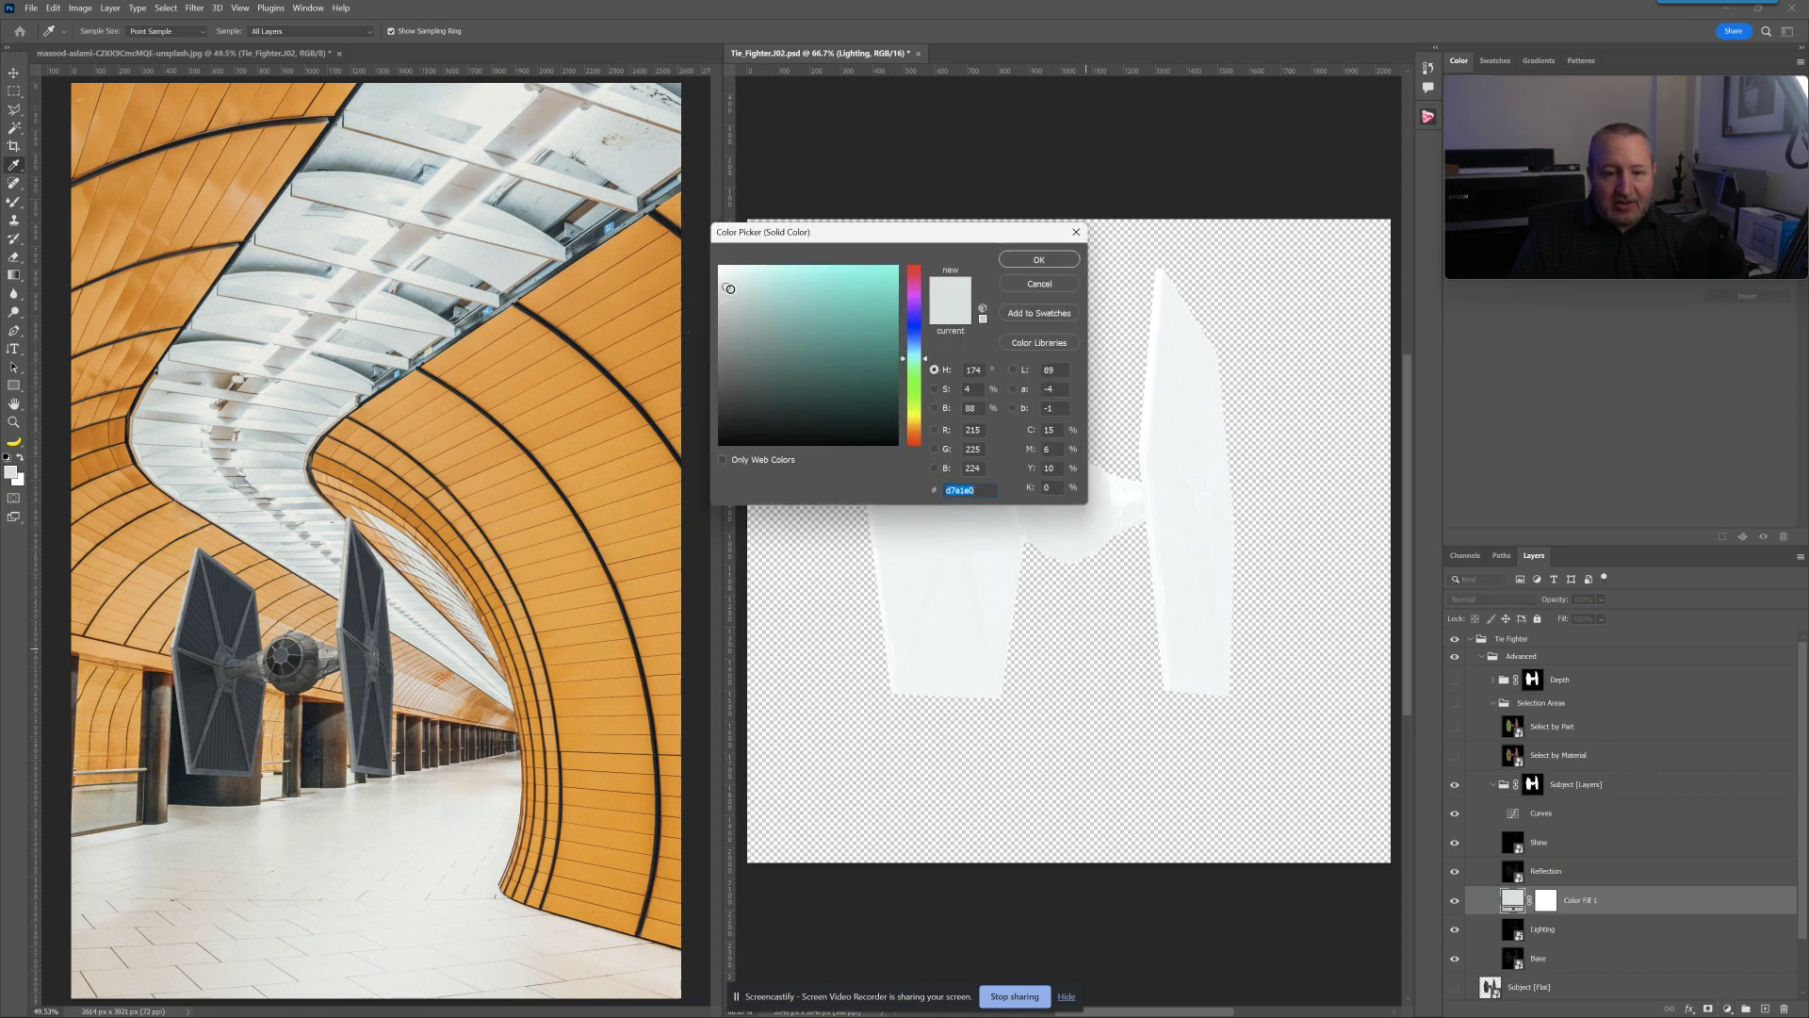
drag(724, 288, 772, 288)
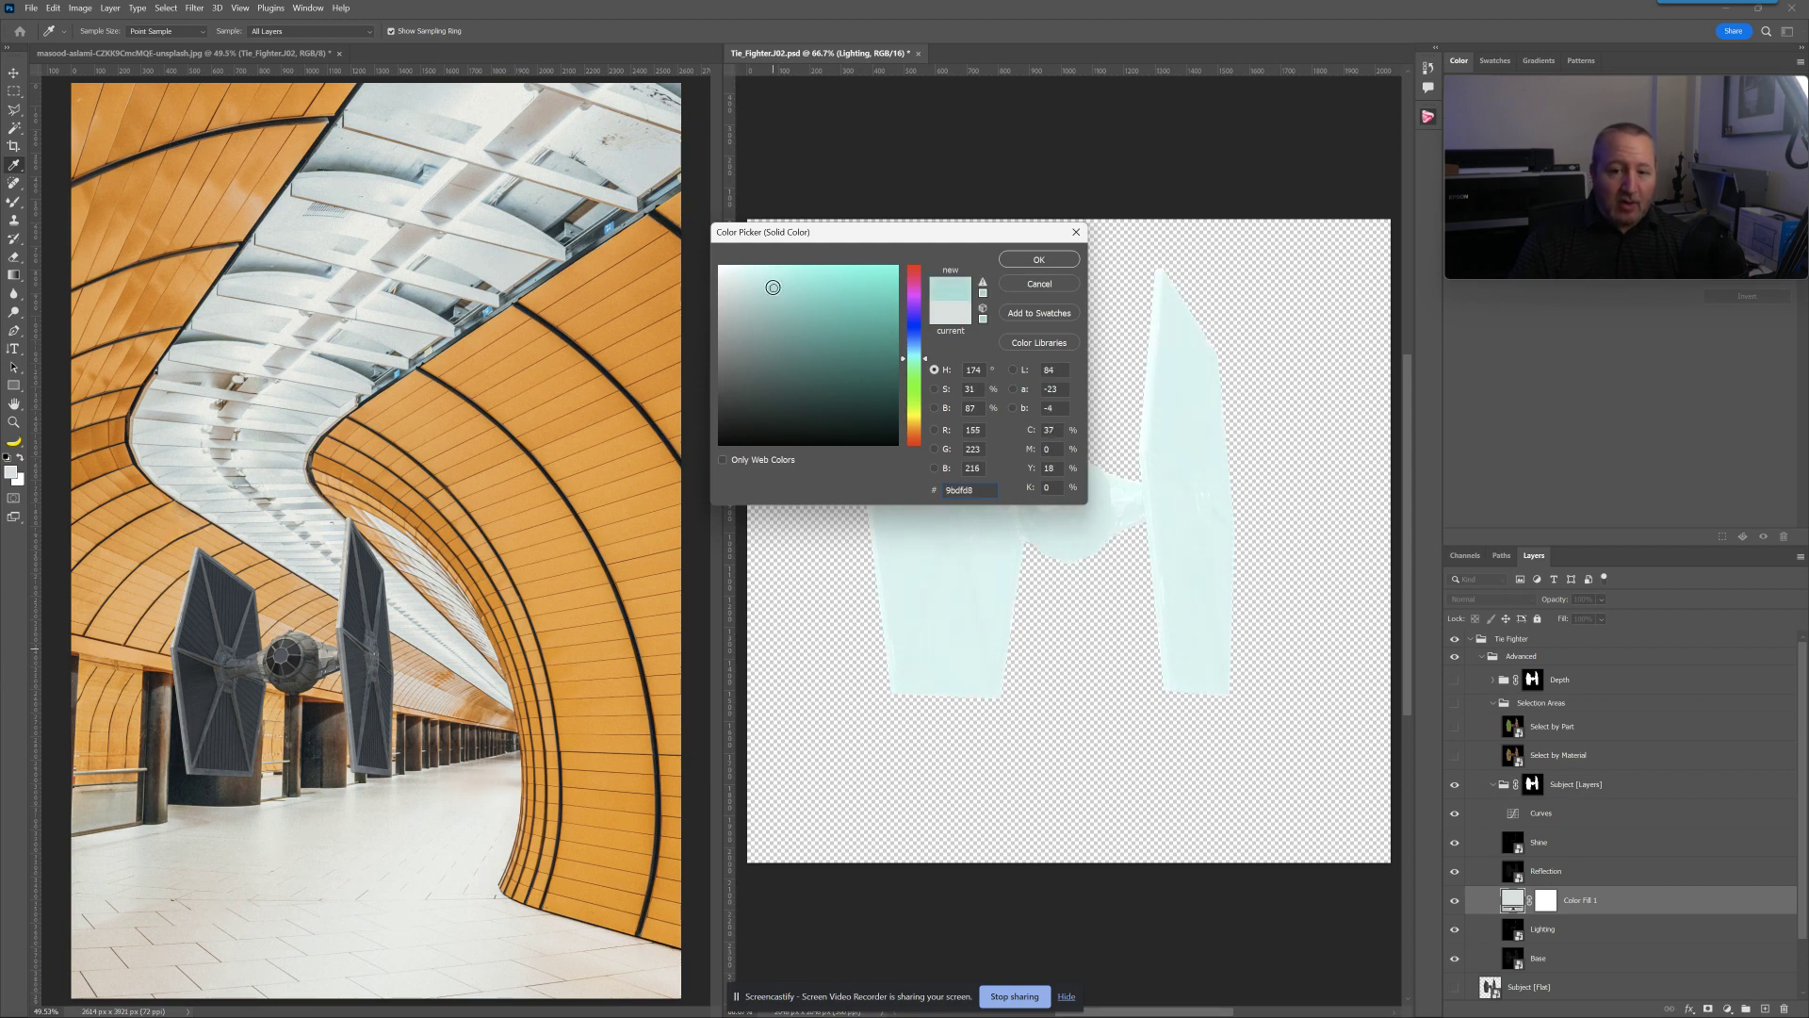
click(1039, 260)
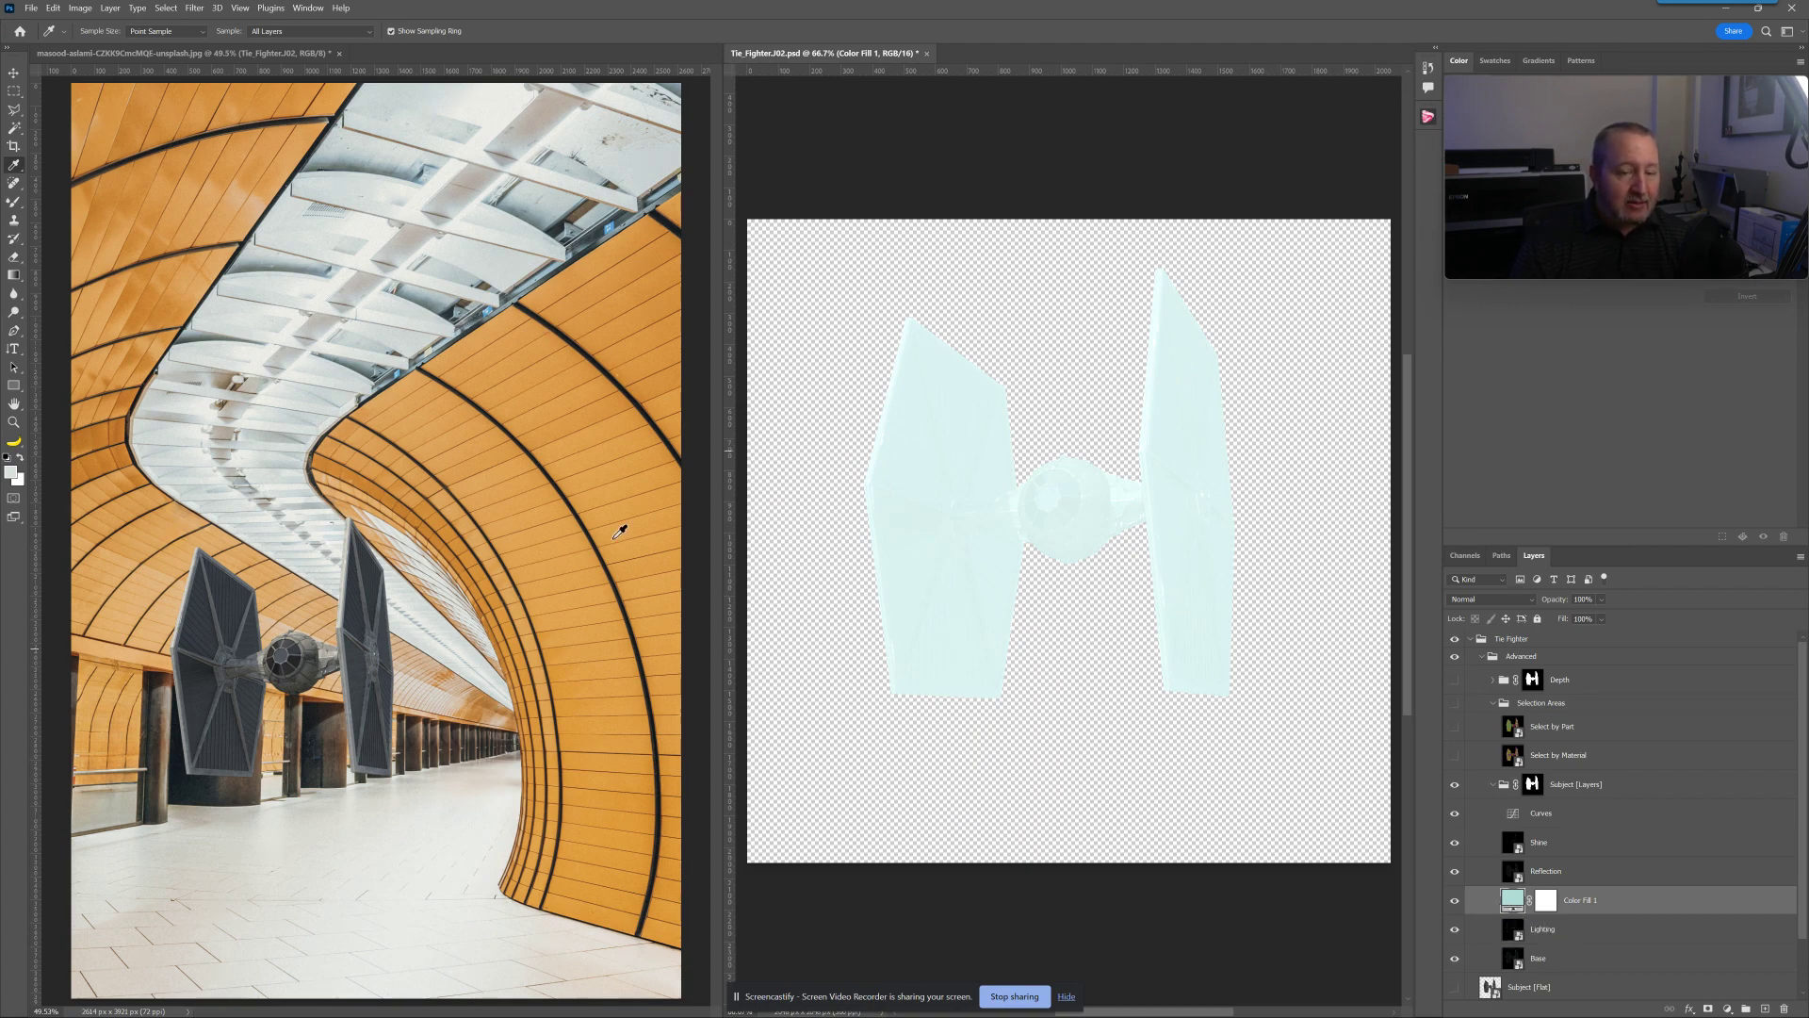
right_click(1639, 908)
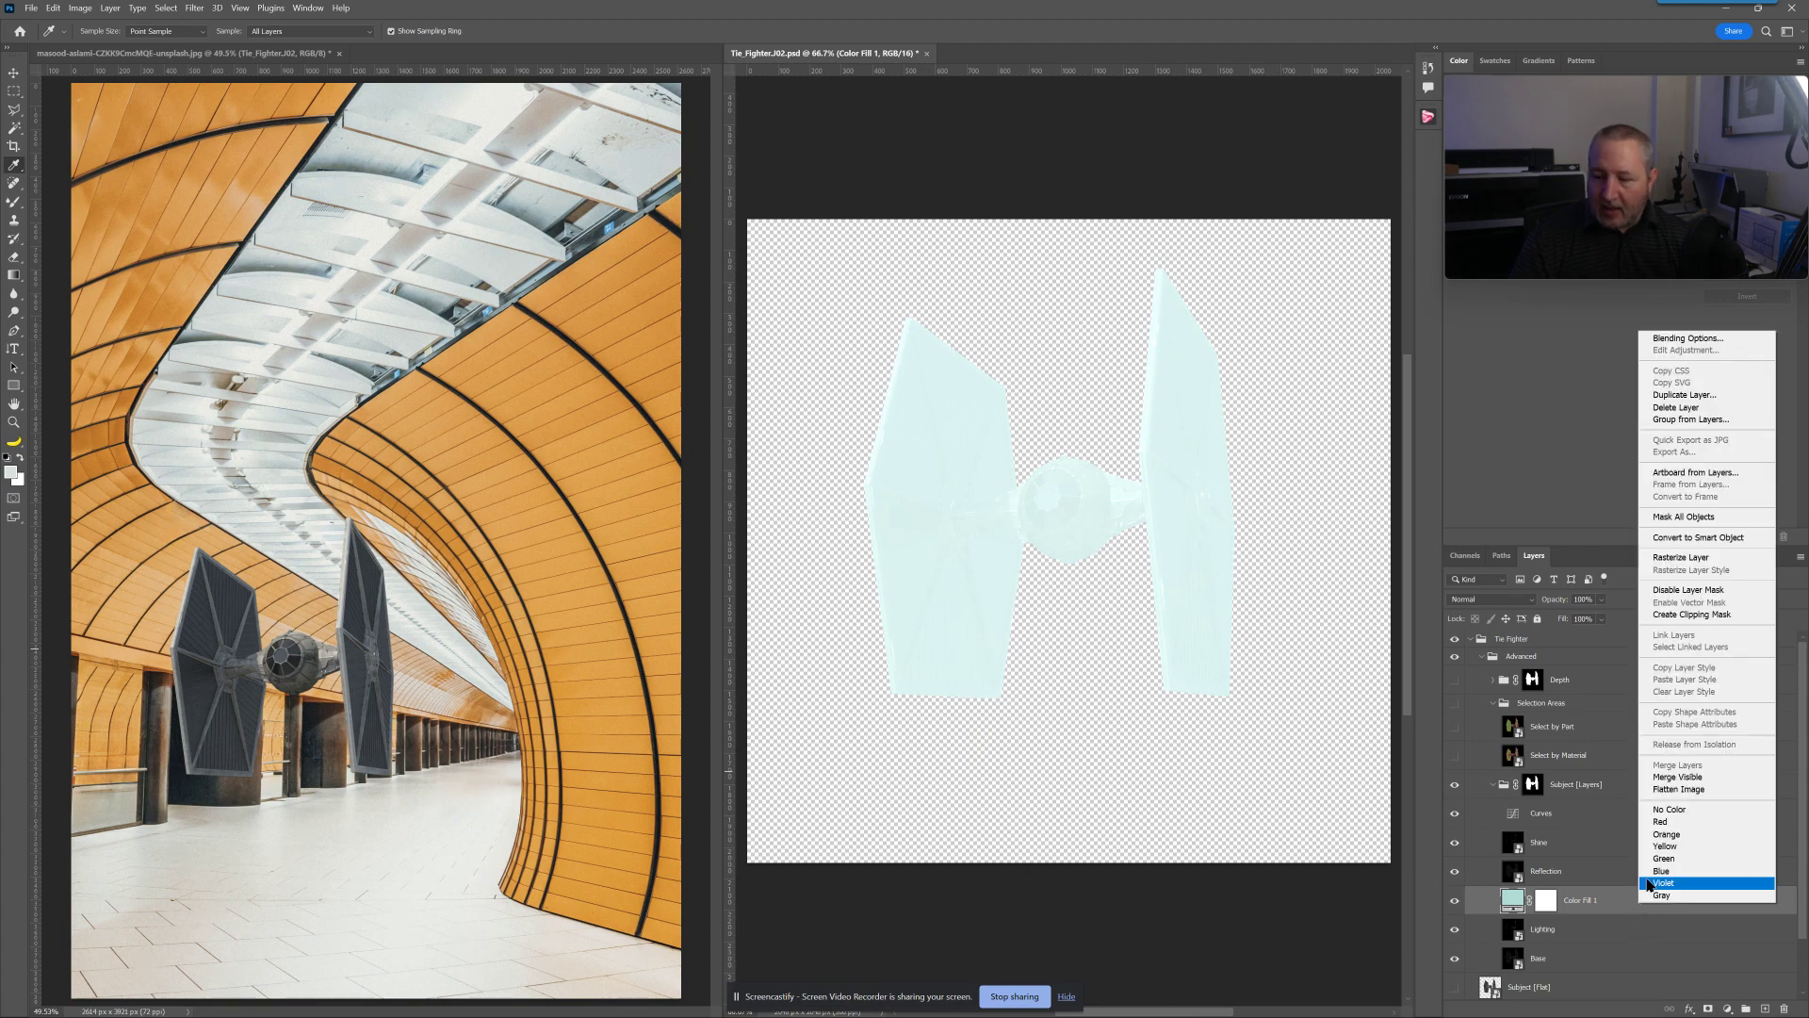
click(1692, 616)
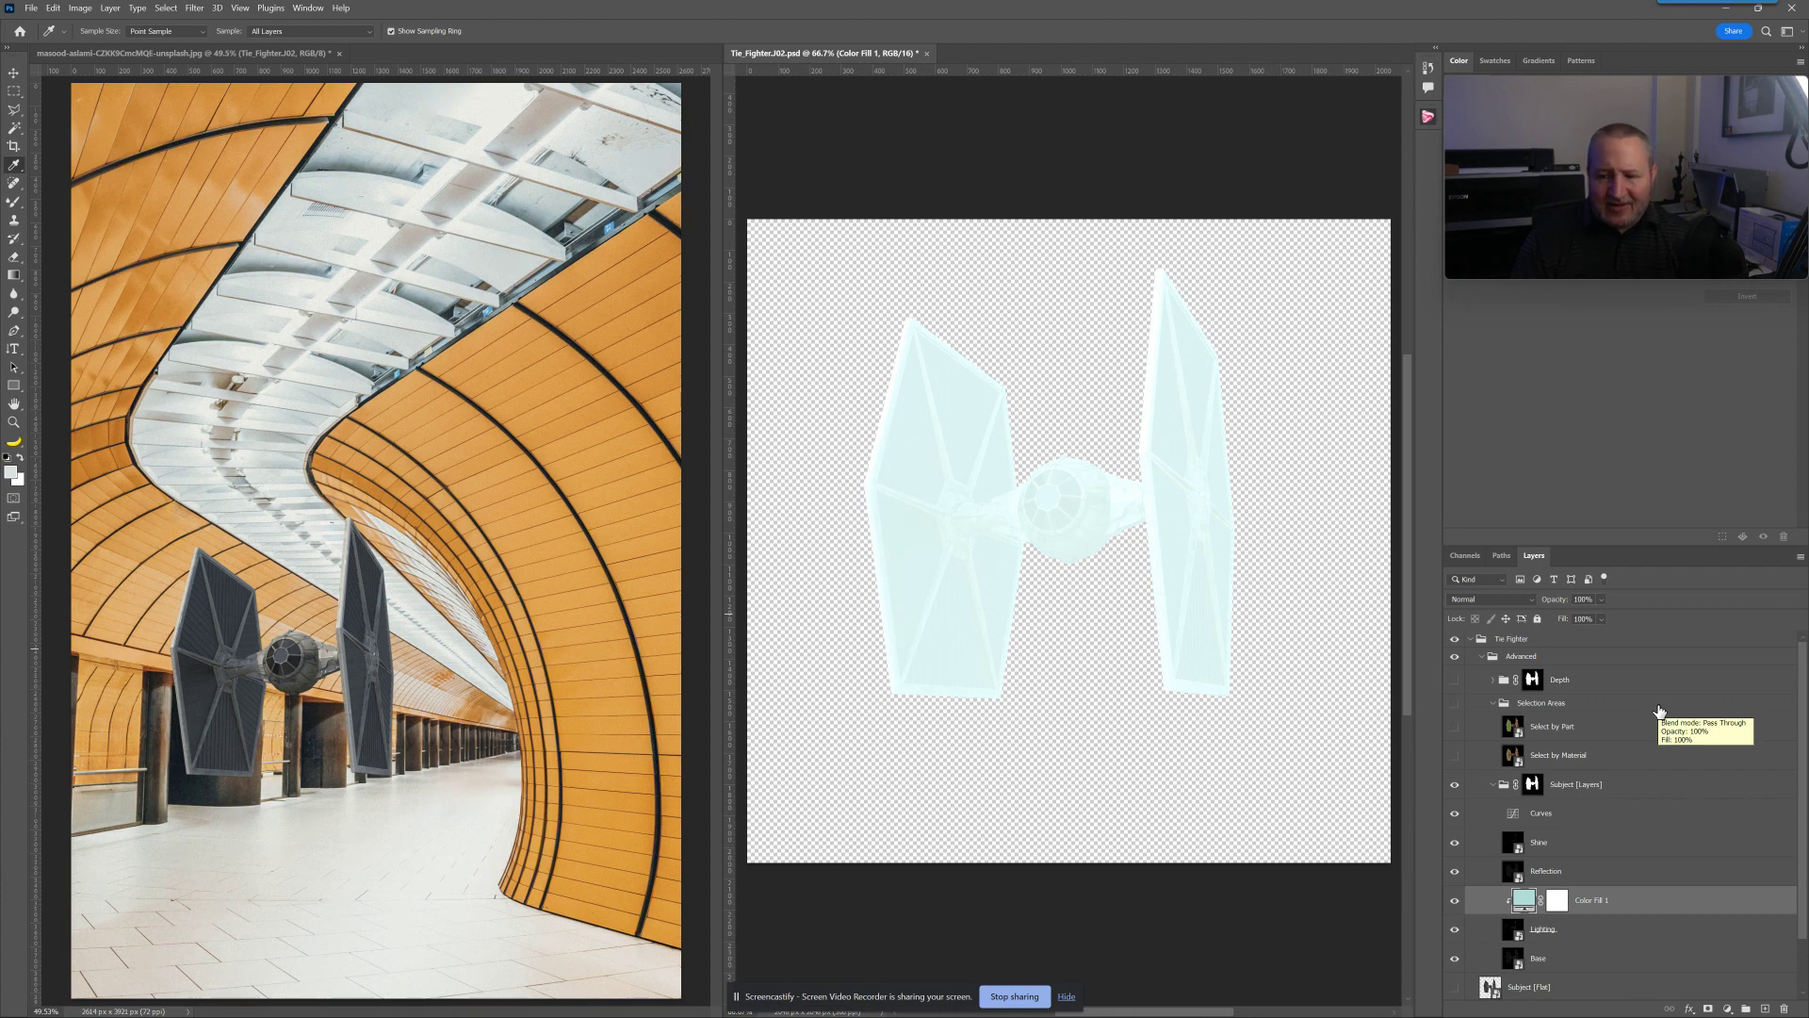
Step: Blend the clipped color fill in Soft Light mode at 82% opacity and save the Tie Fighter document
click(1506, 598)
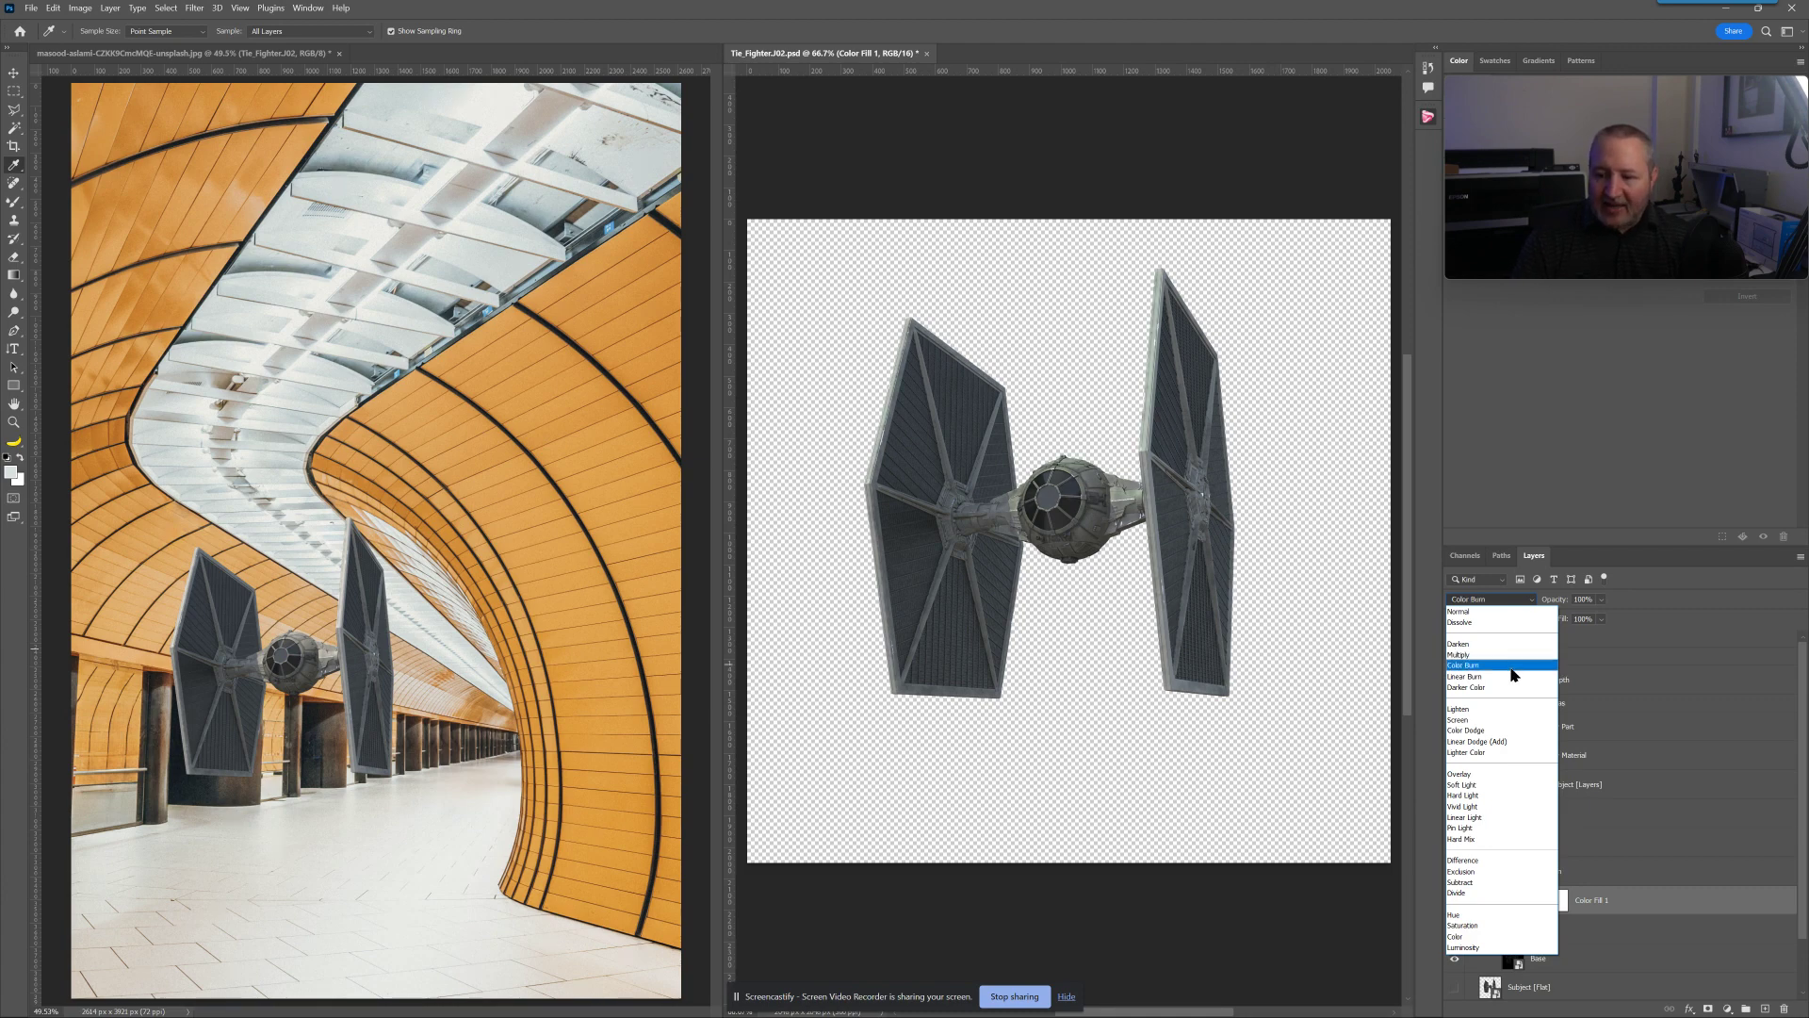
click(1502, 790)
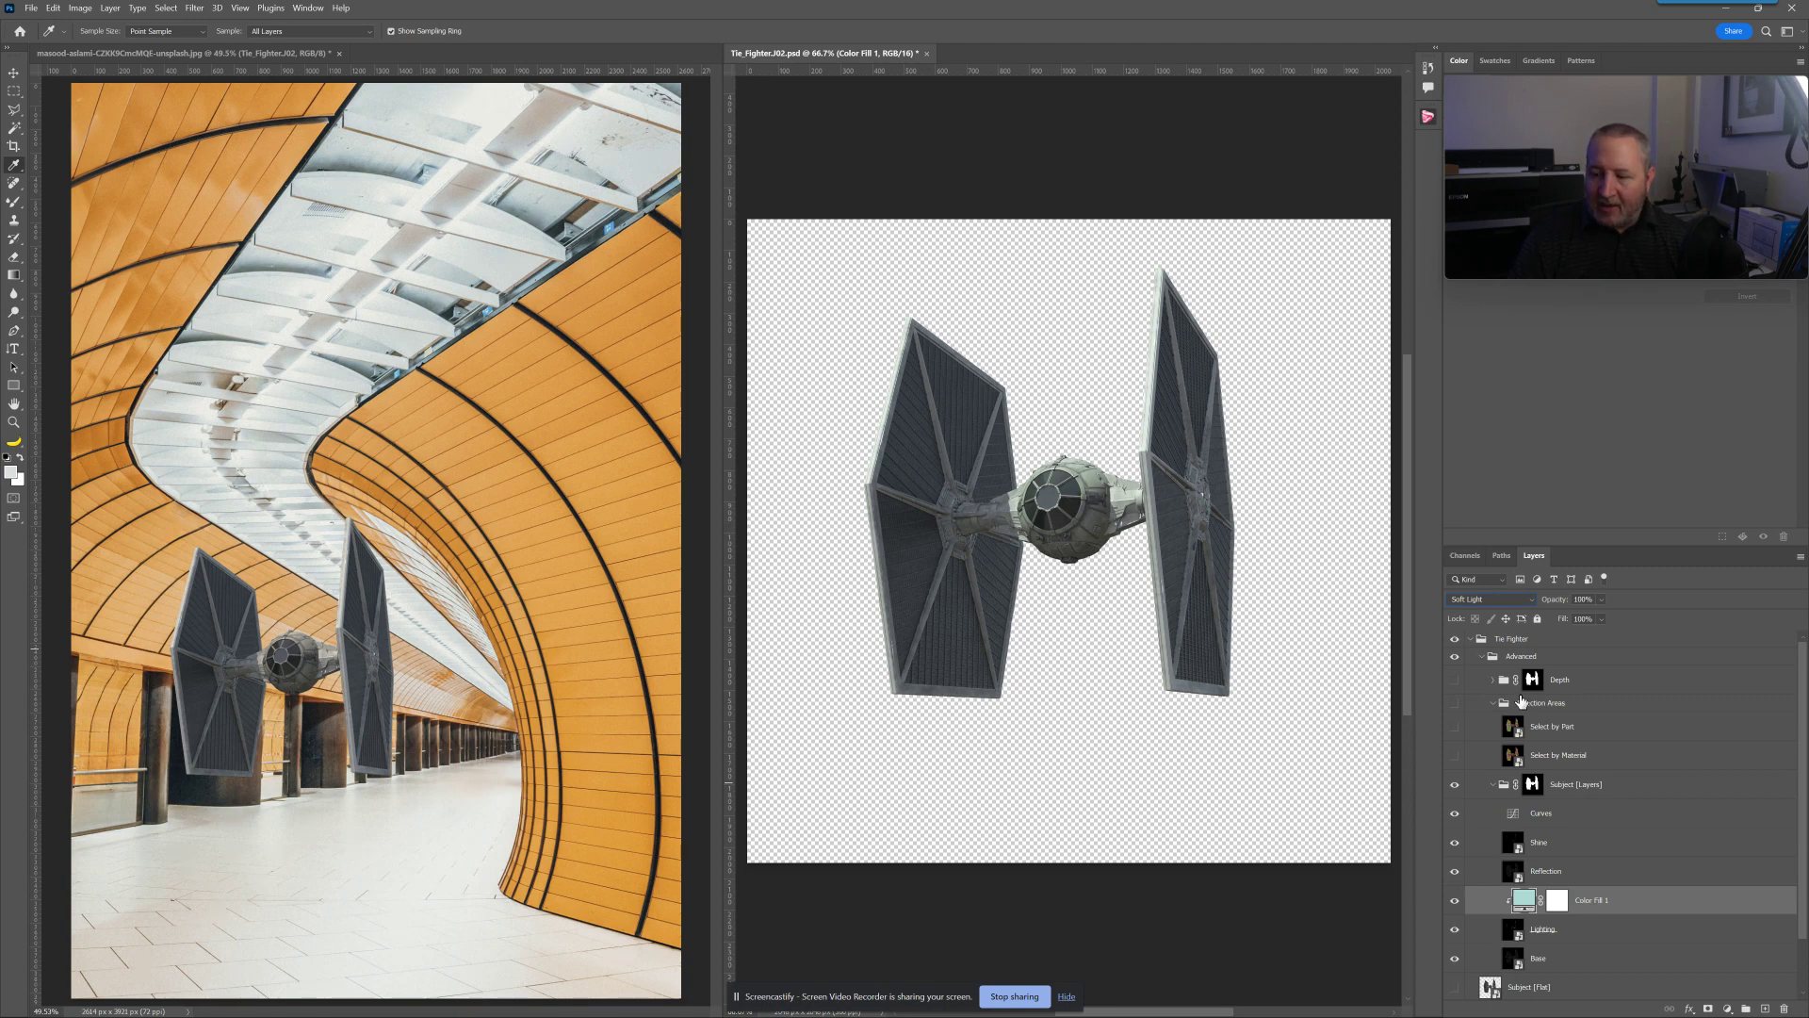
drag(1562, 601, 1544, 607)
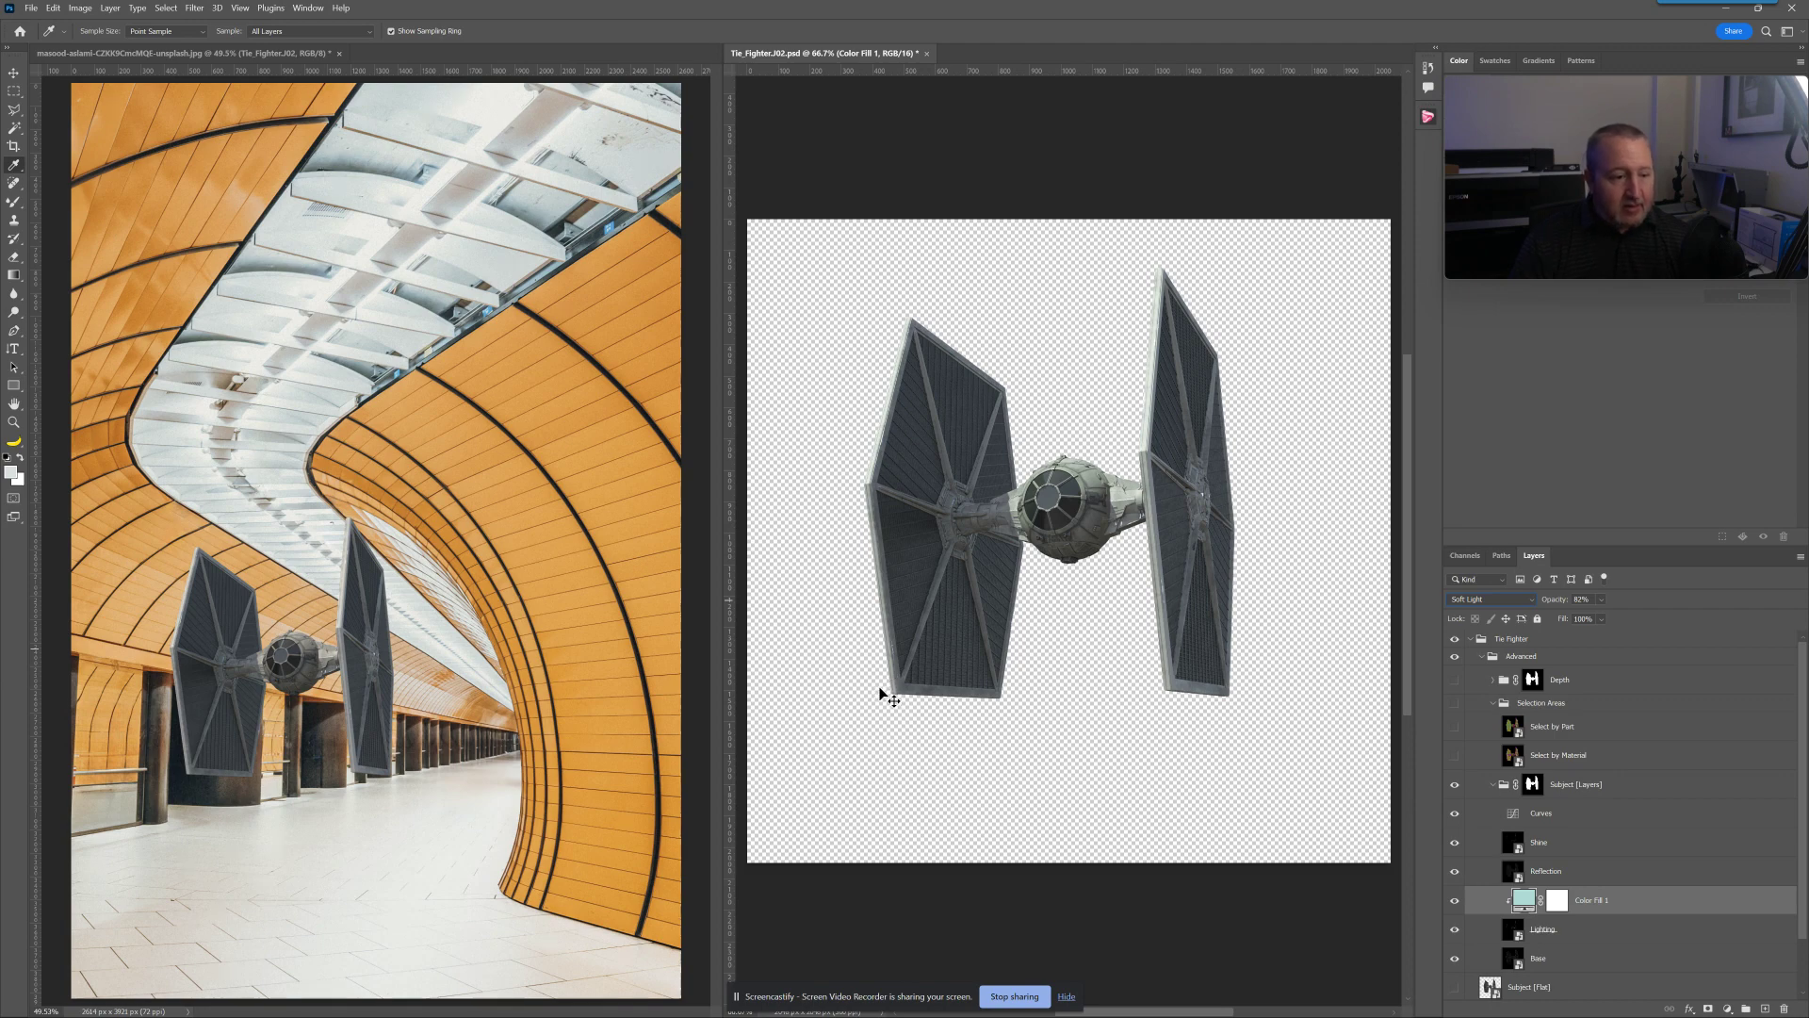
key(ctrl+s)
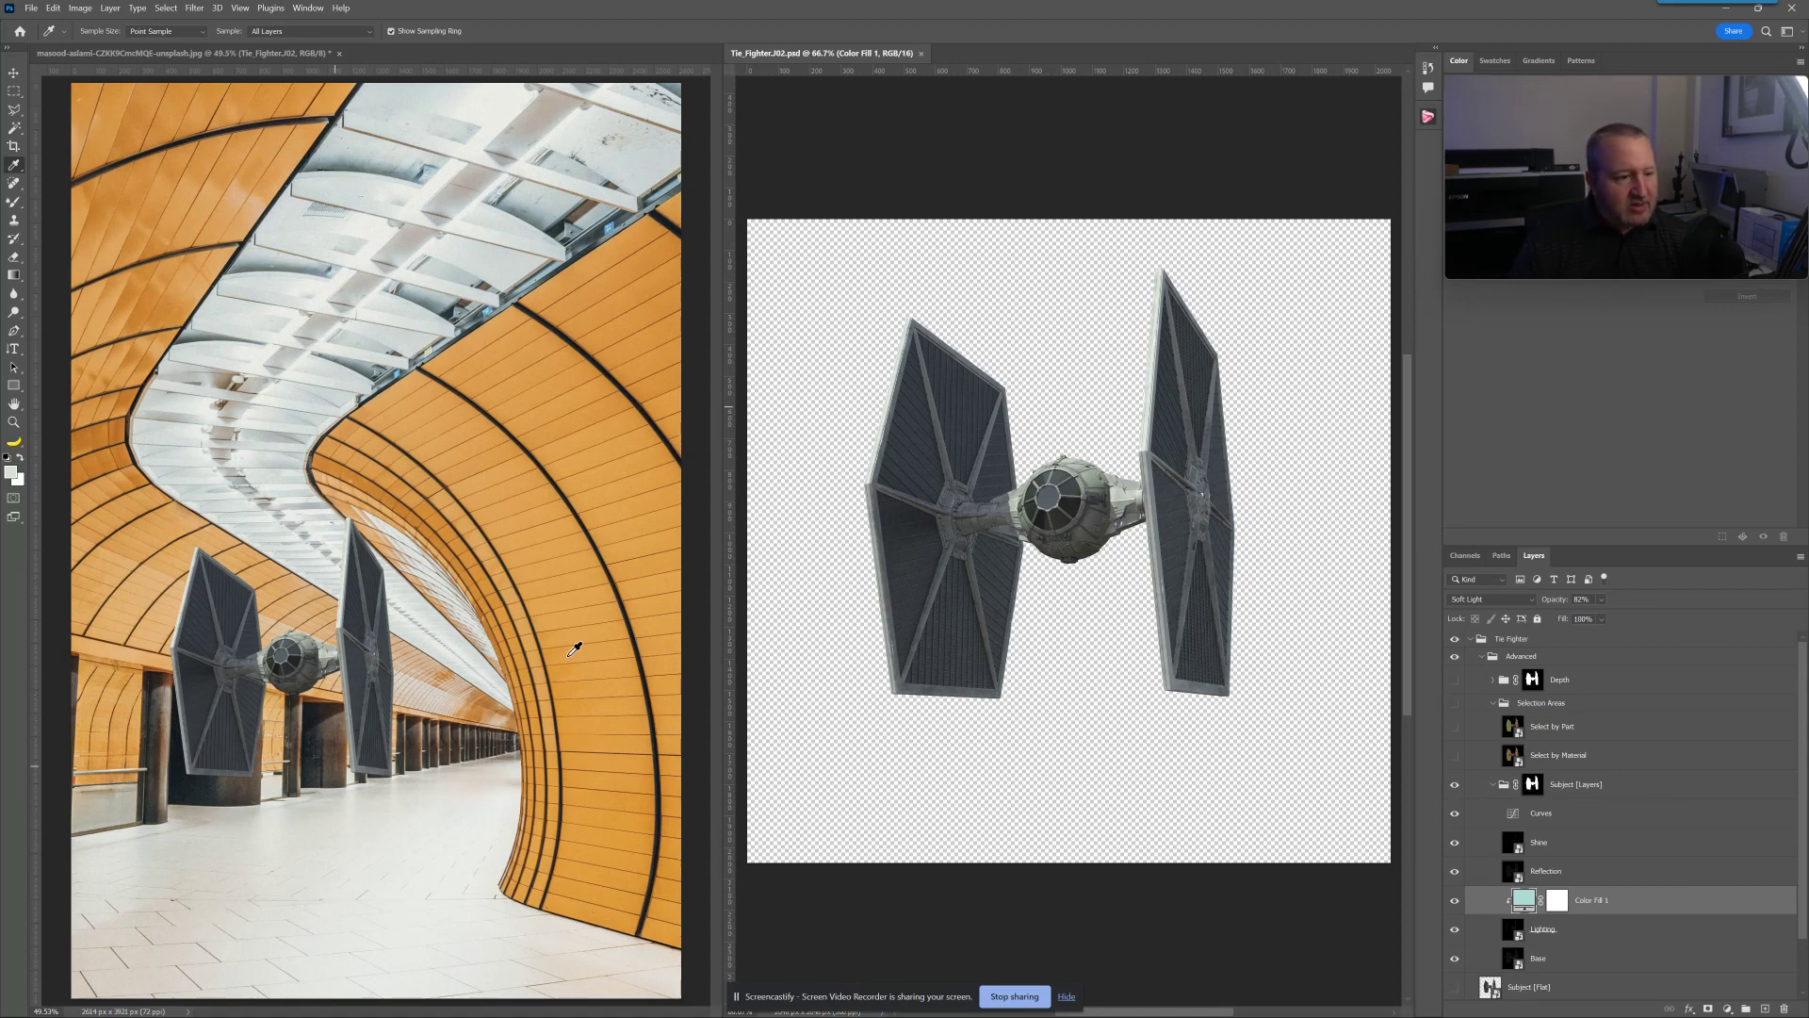
Step: Add a Gradient Map adjustment layer directly above the Base layer and select its adjustment rather than its mask
click(1570, 969)
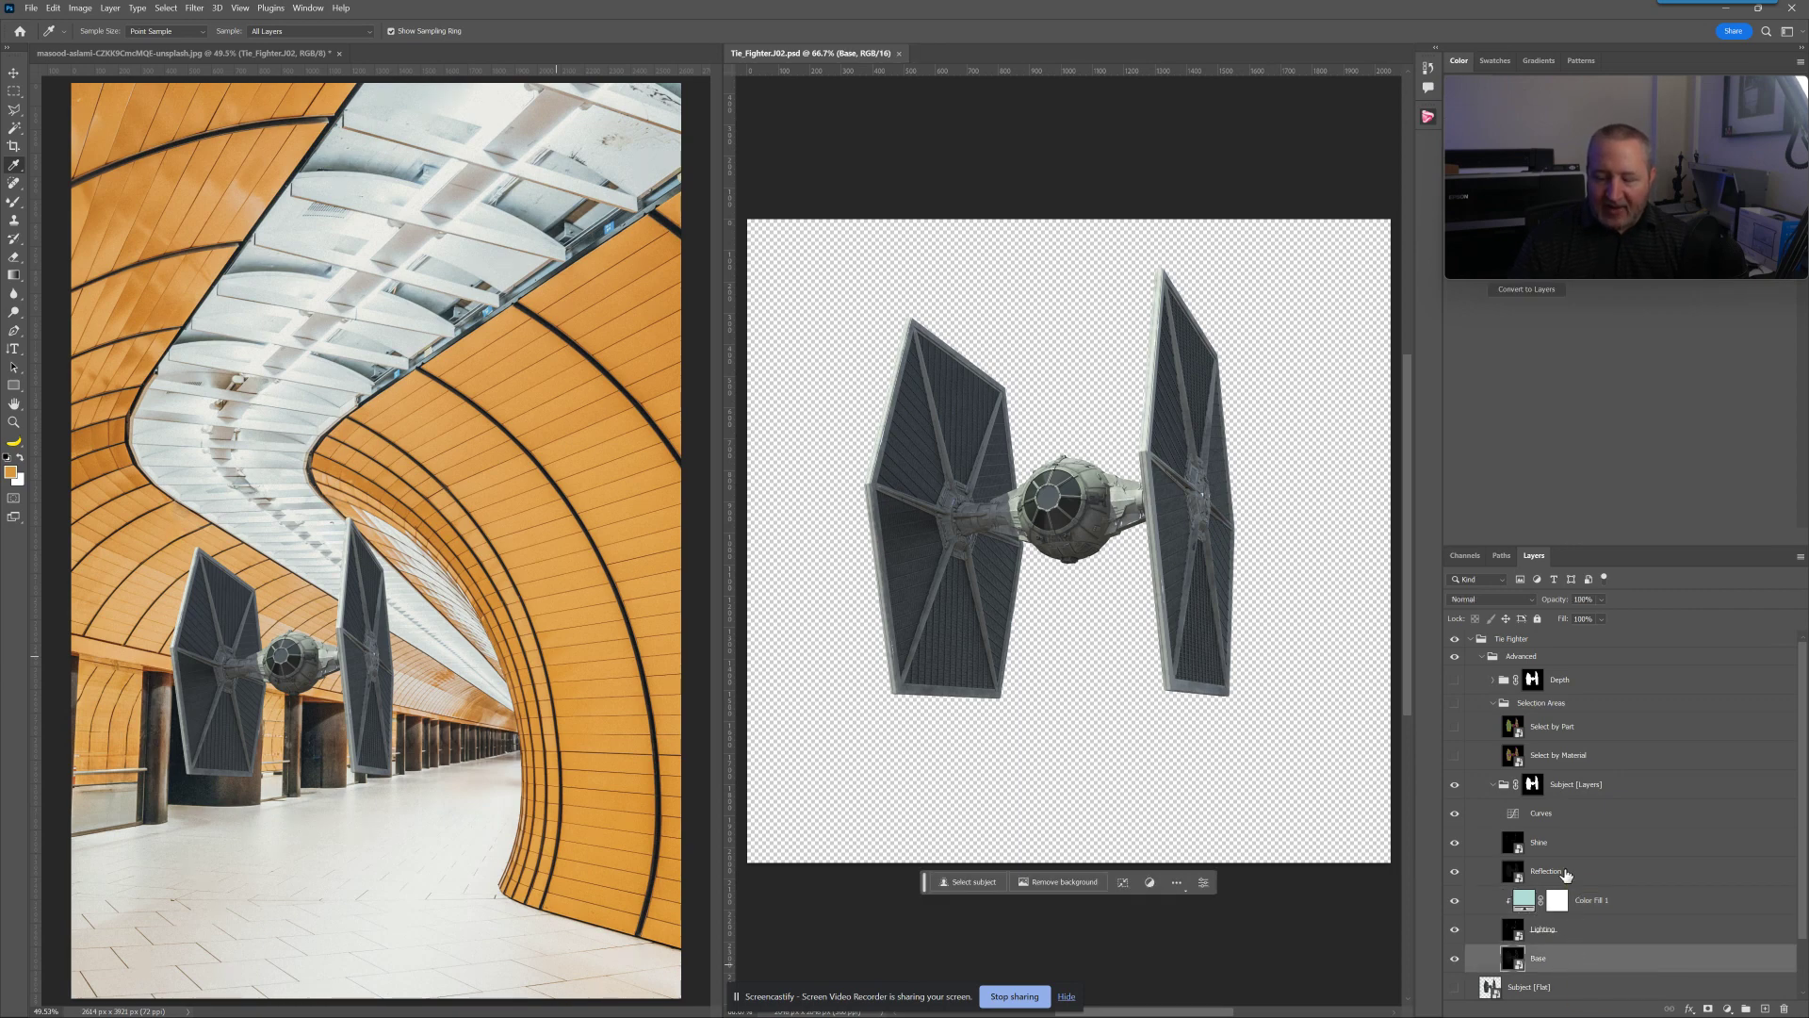
click(1566, 874)
click(1561, 961)
click(1727, 1008)
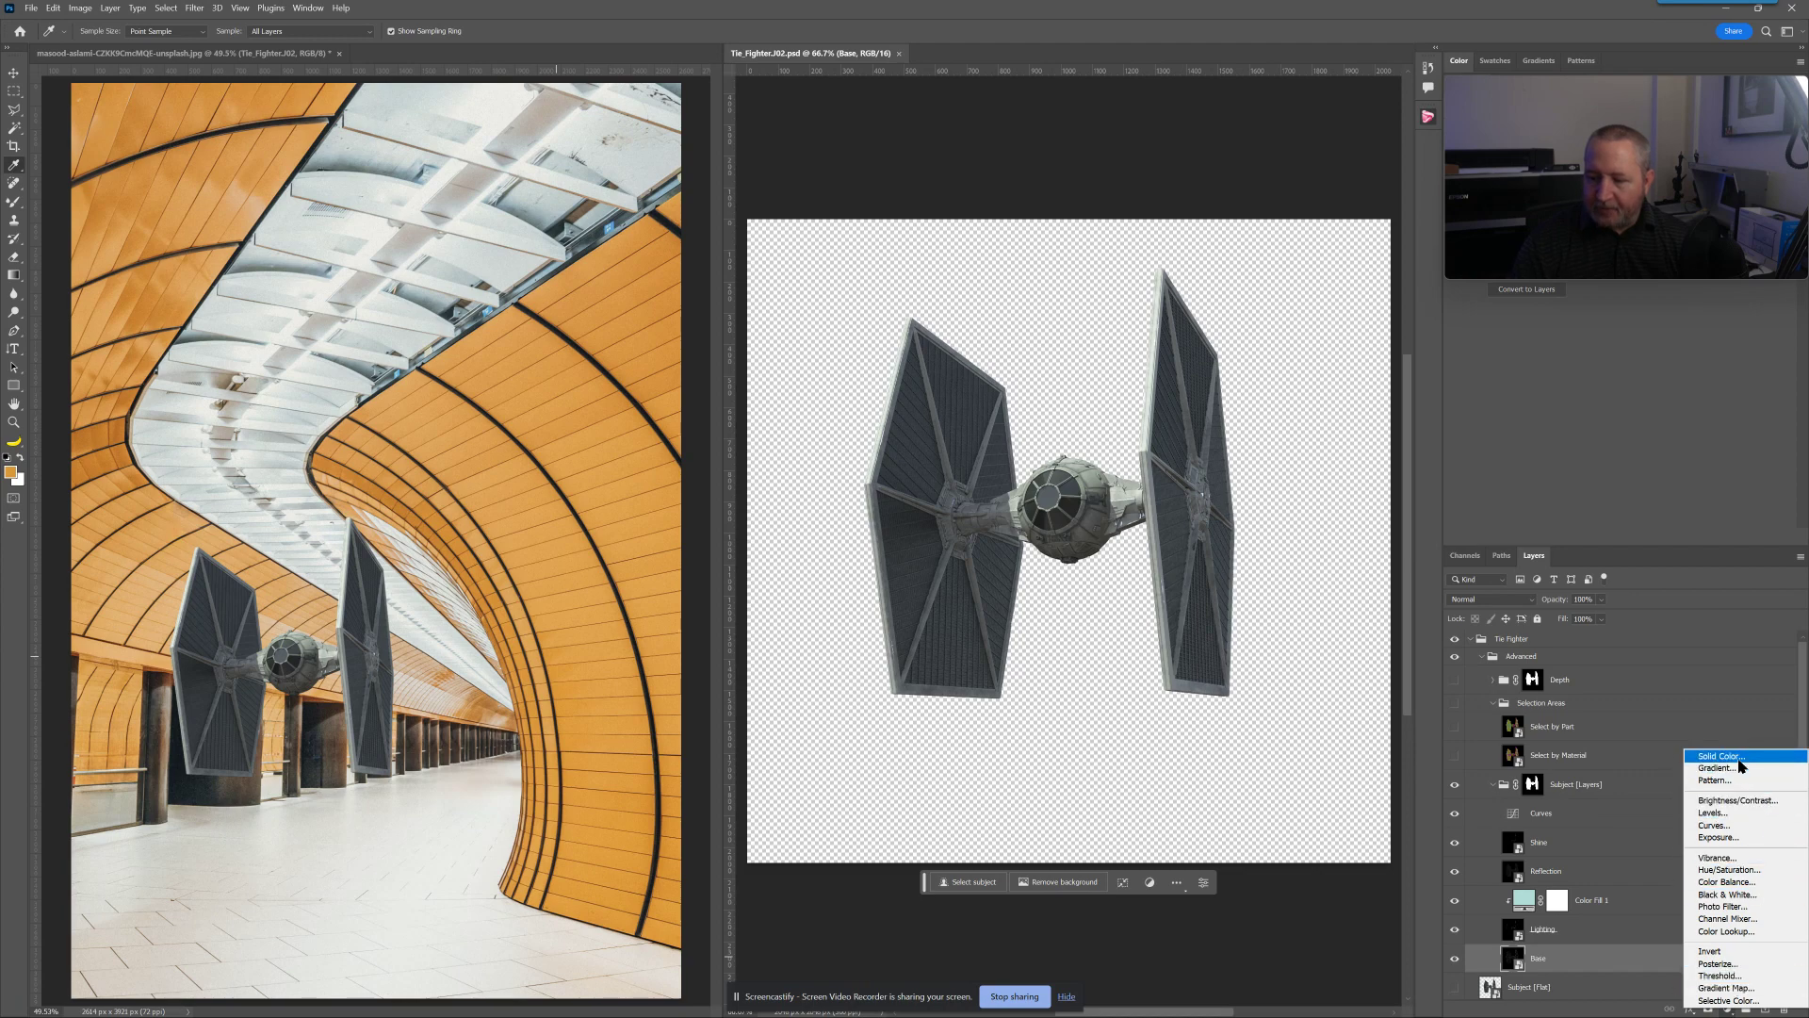
click(1750, 987)
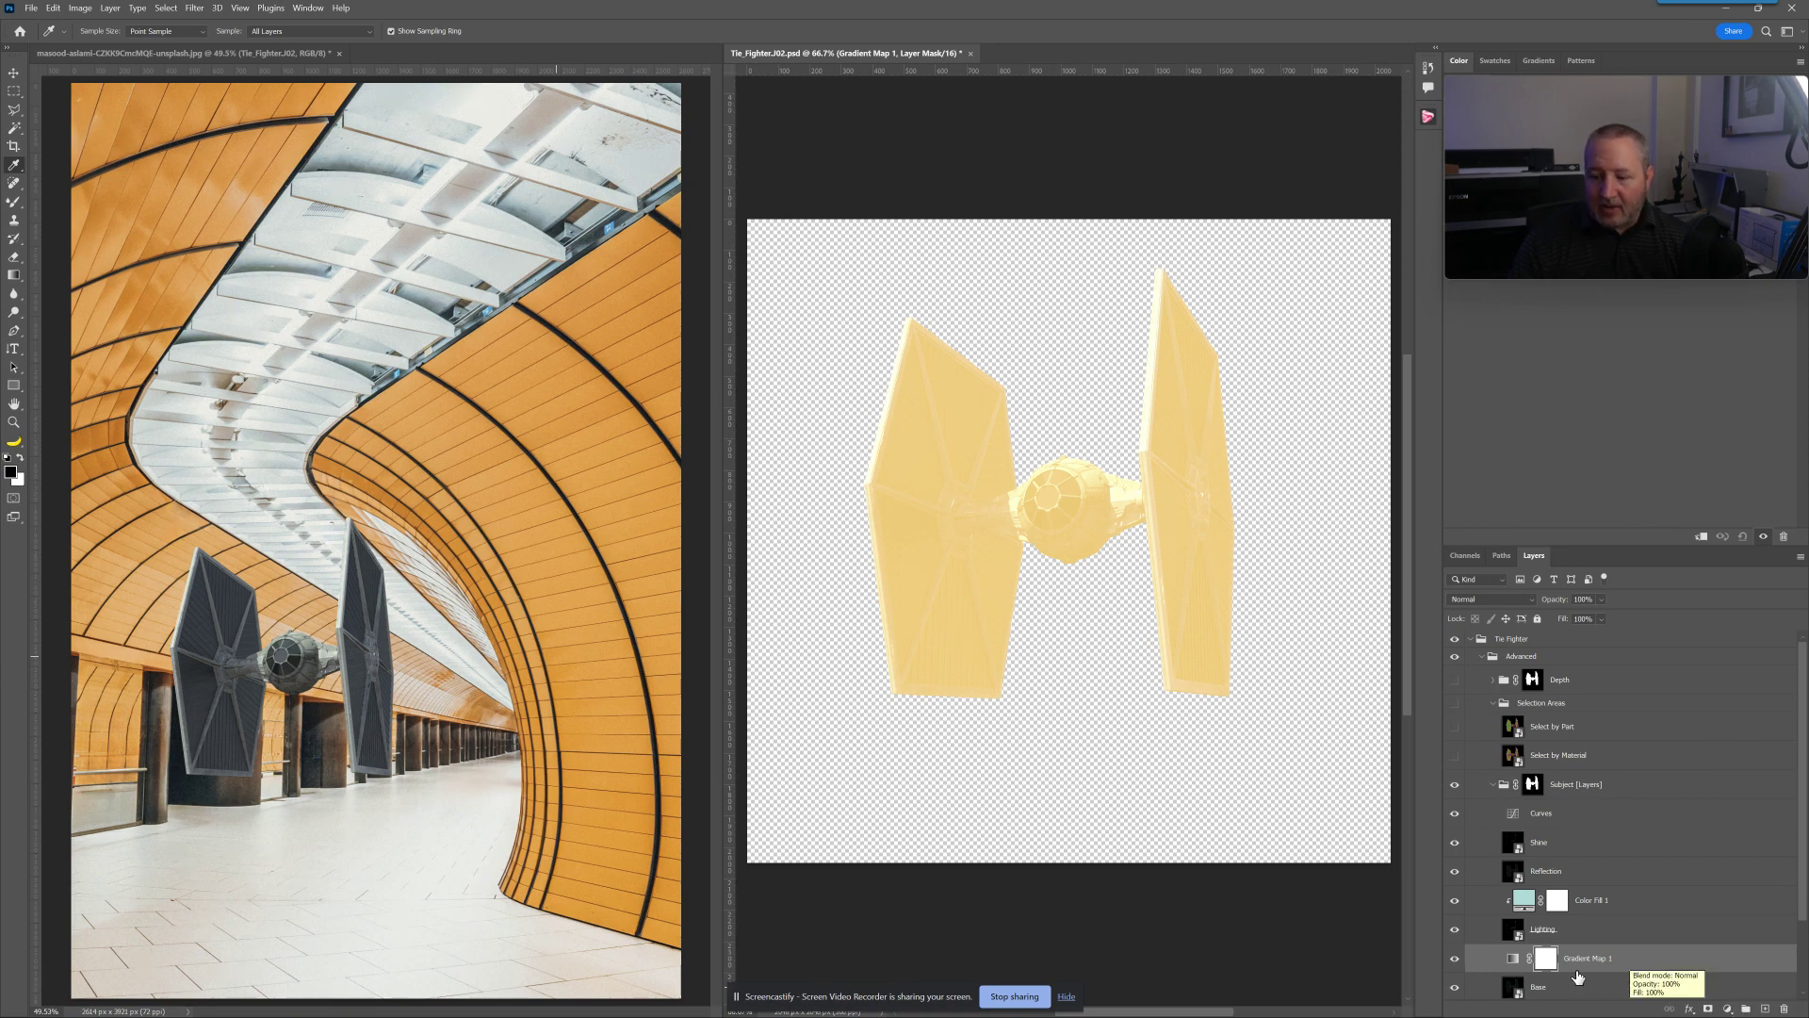
click(1509, 963)
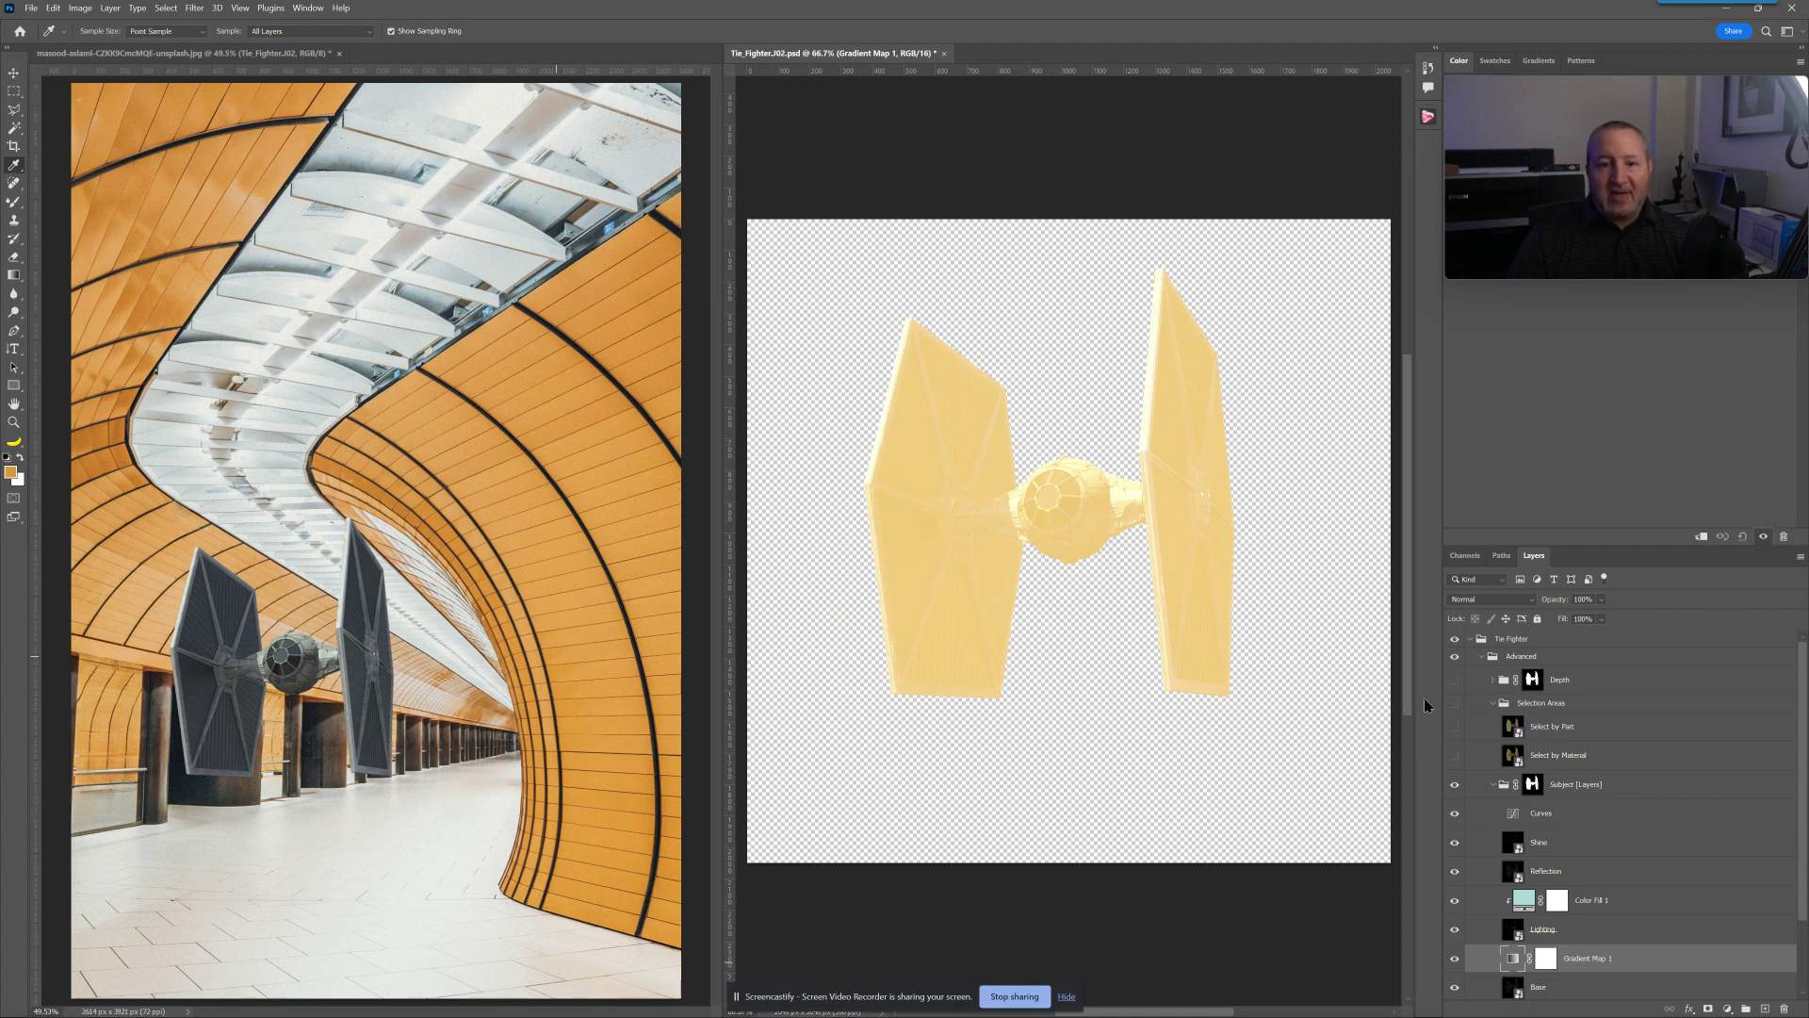
Step: Set the gradient map's start stop to the orange f9a23b sampled from the tunnel's wooden wall
mouse_move(1518, 98)
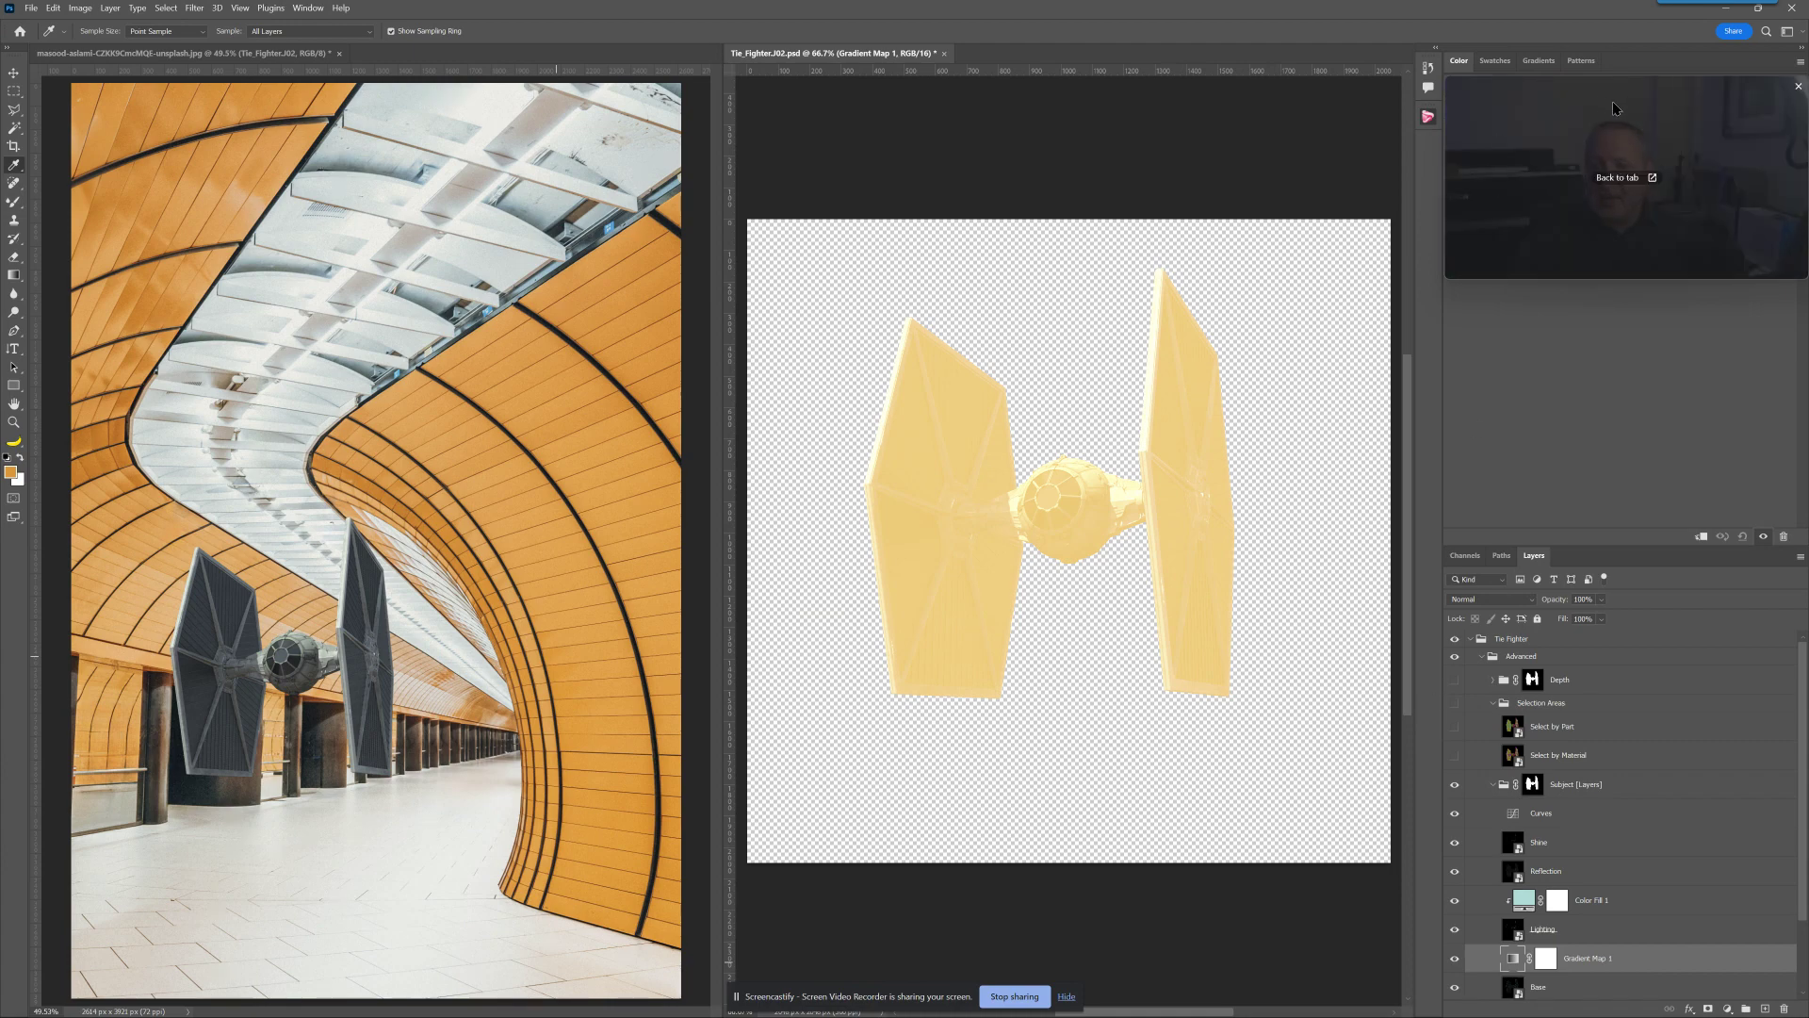
drag(1613, 107, 1206, 108)
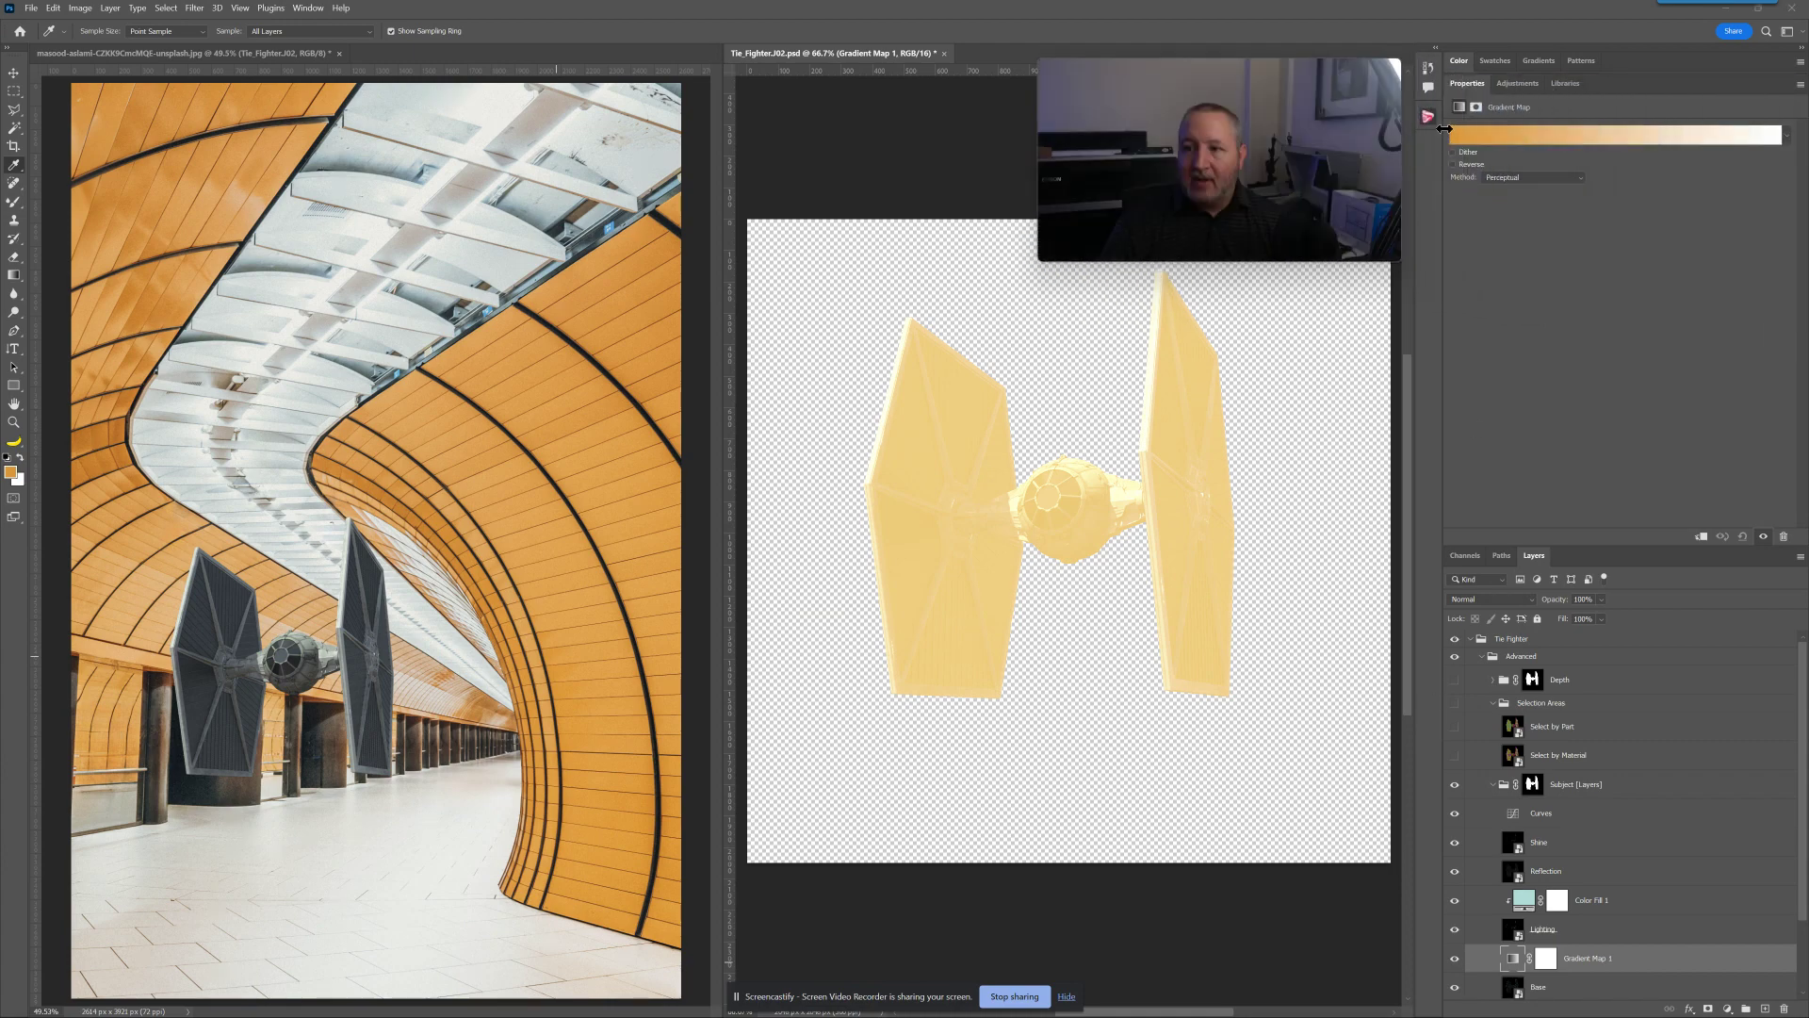
click(1489, 140)
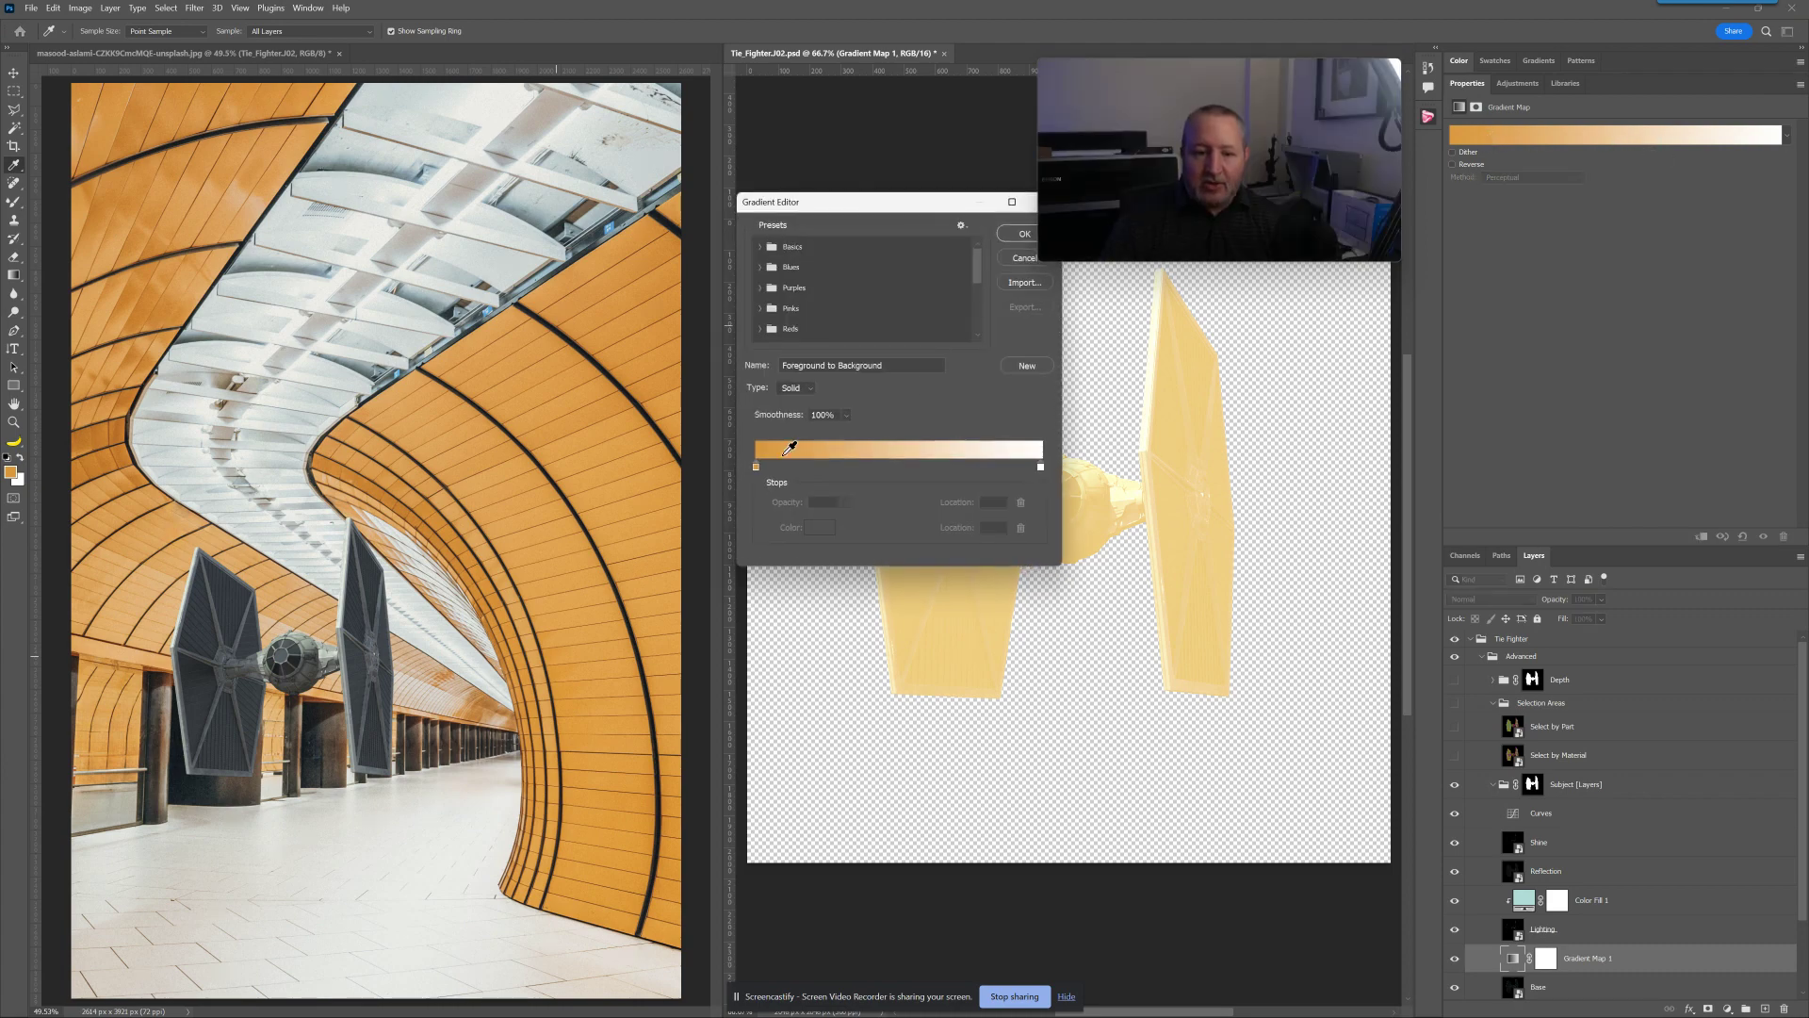
click(756, 467)
double_click(756, 467)
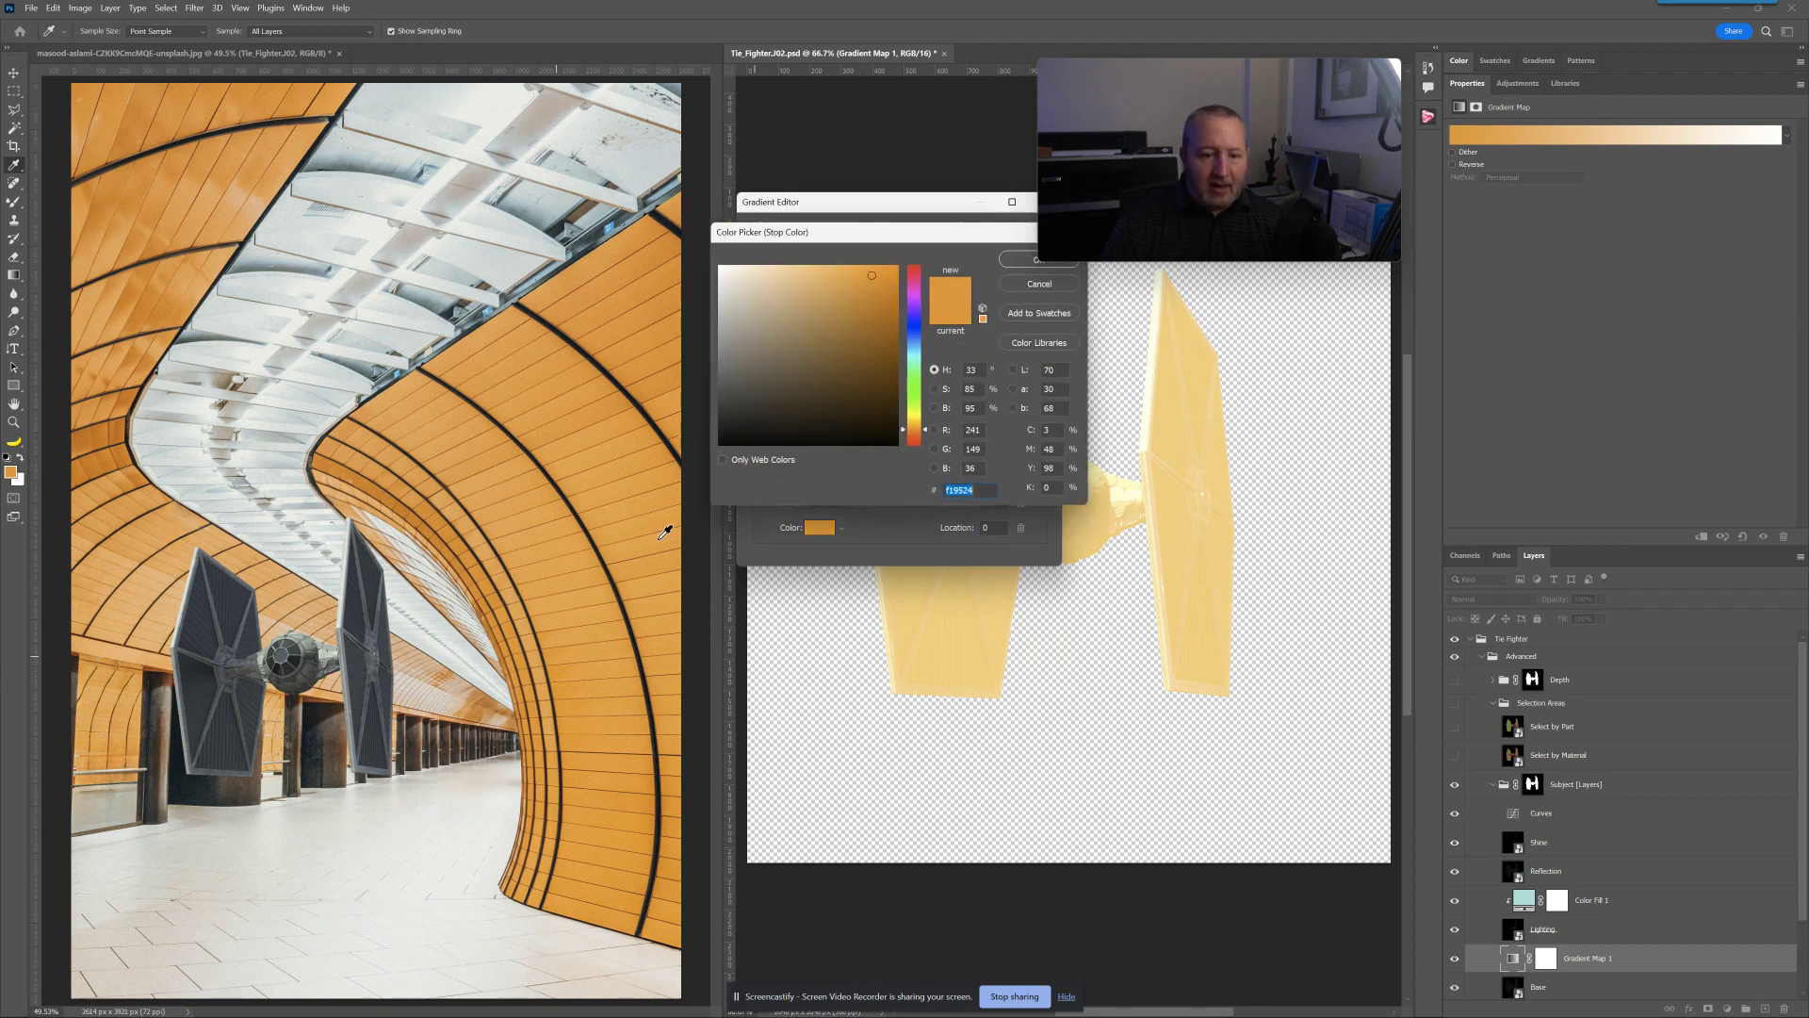
click(631, 553)
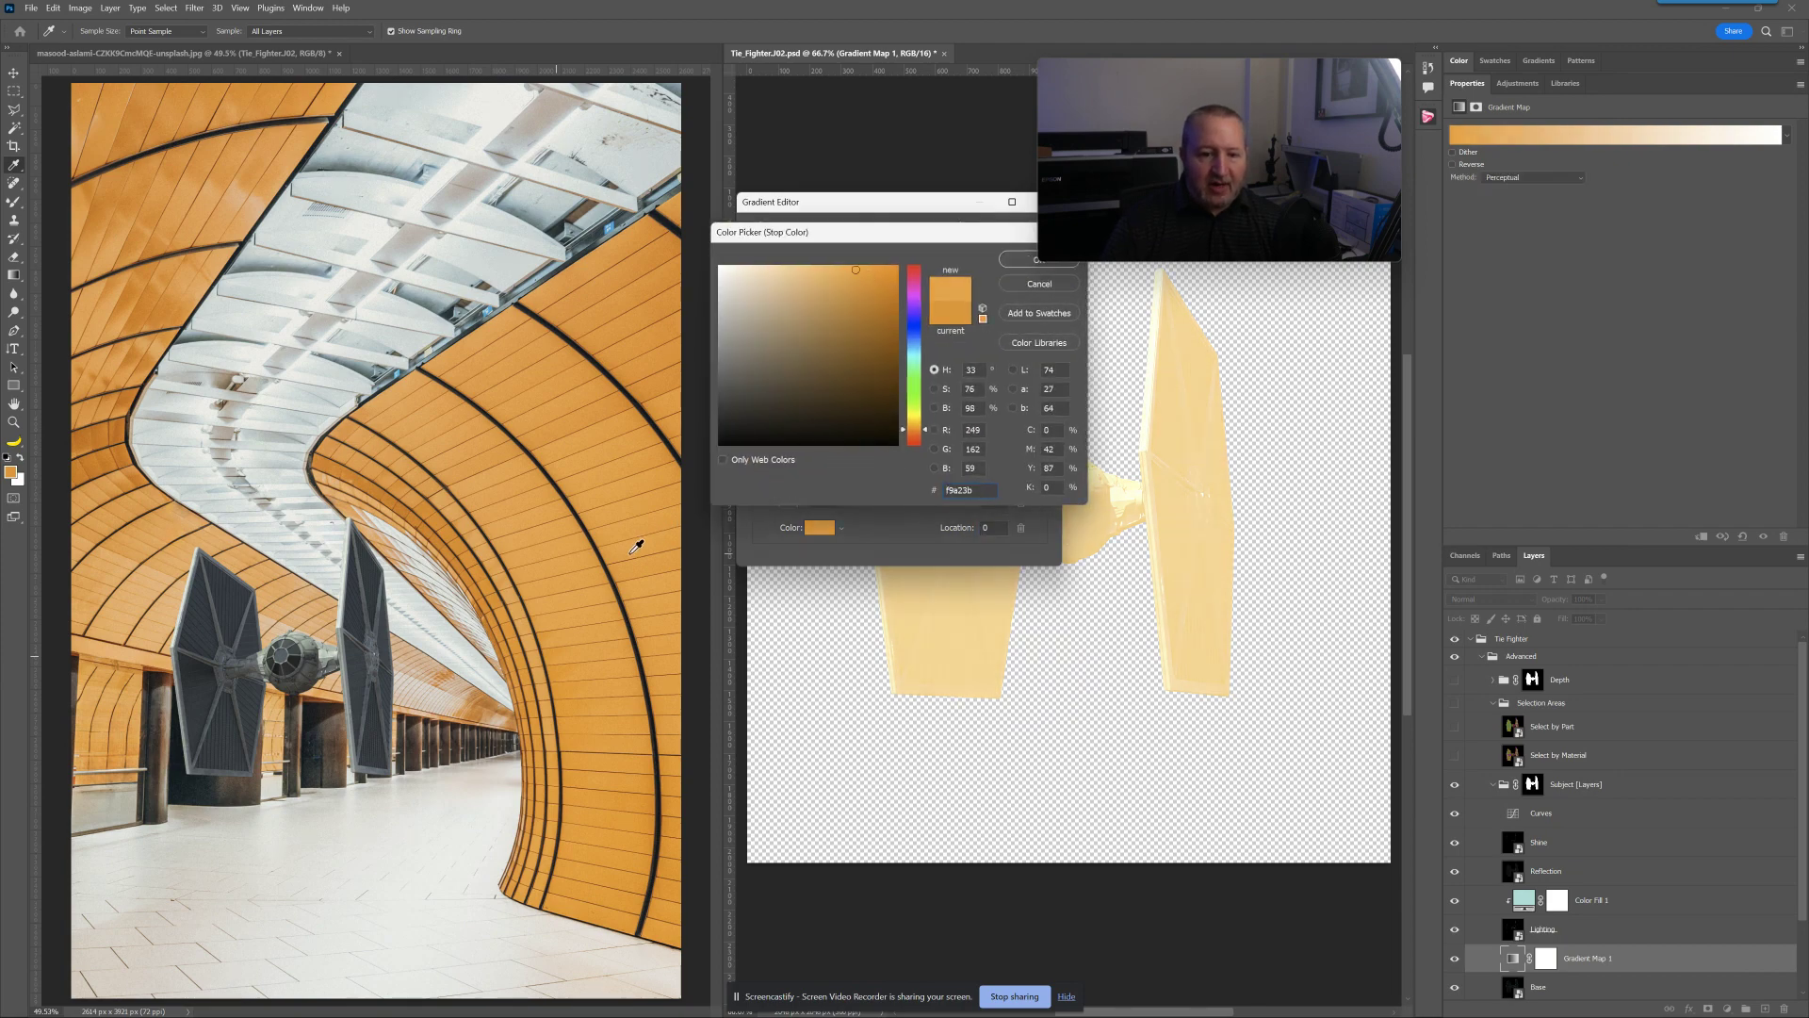
click(1017, 262)
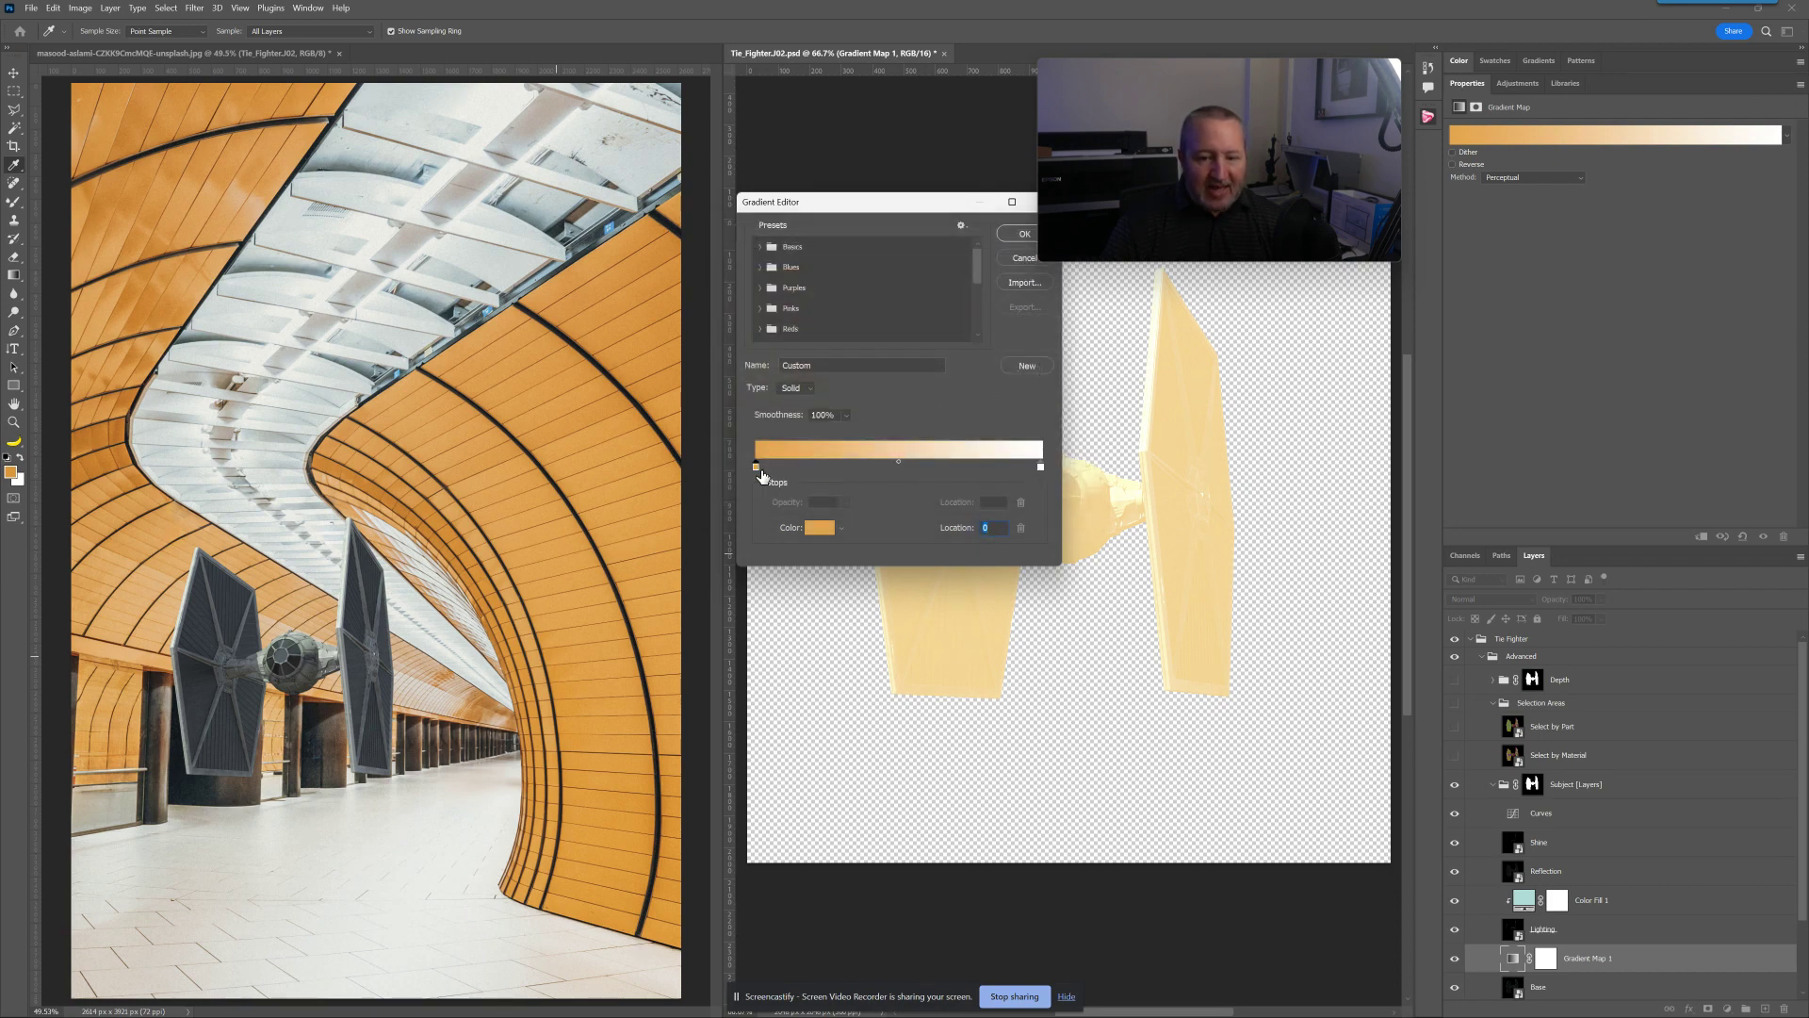
Step: Set the gradient's end stop to the light floor color eaece9 and clip the gradient map to the Base layer
click(1040, 468)
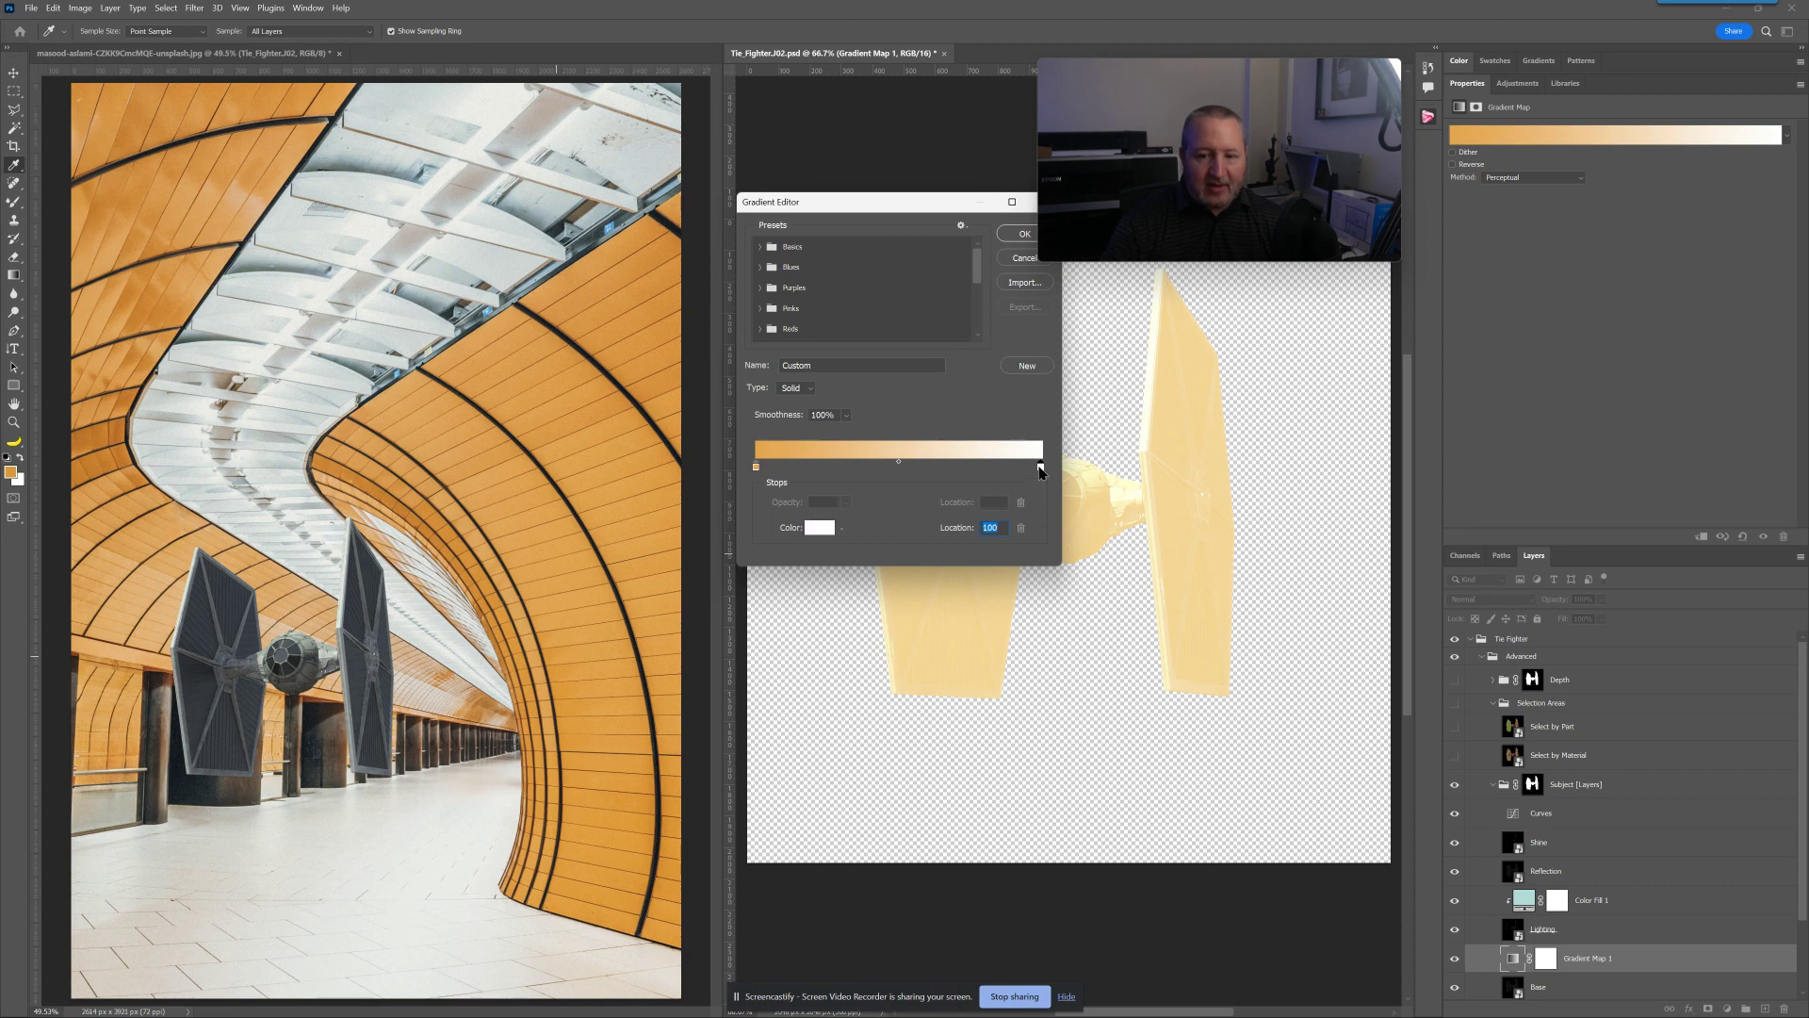
double_click(1040, 468)
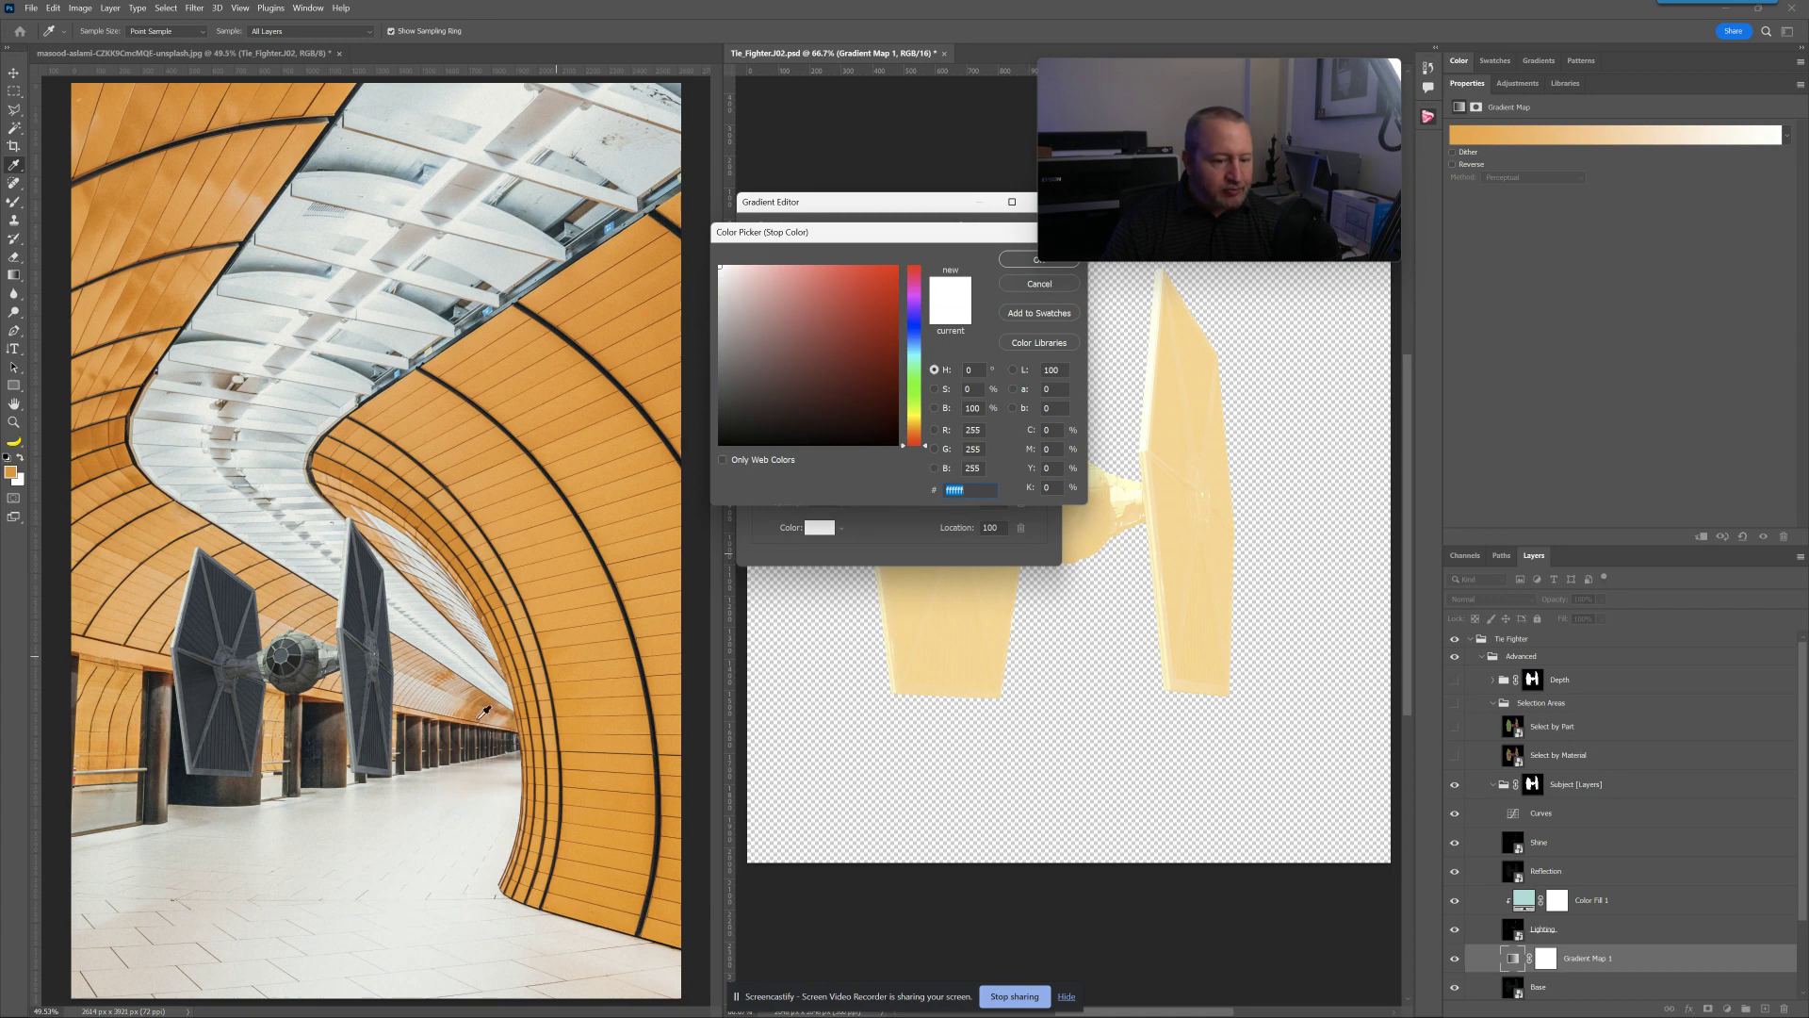
click(421, 686)
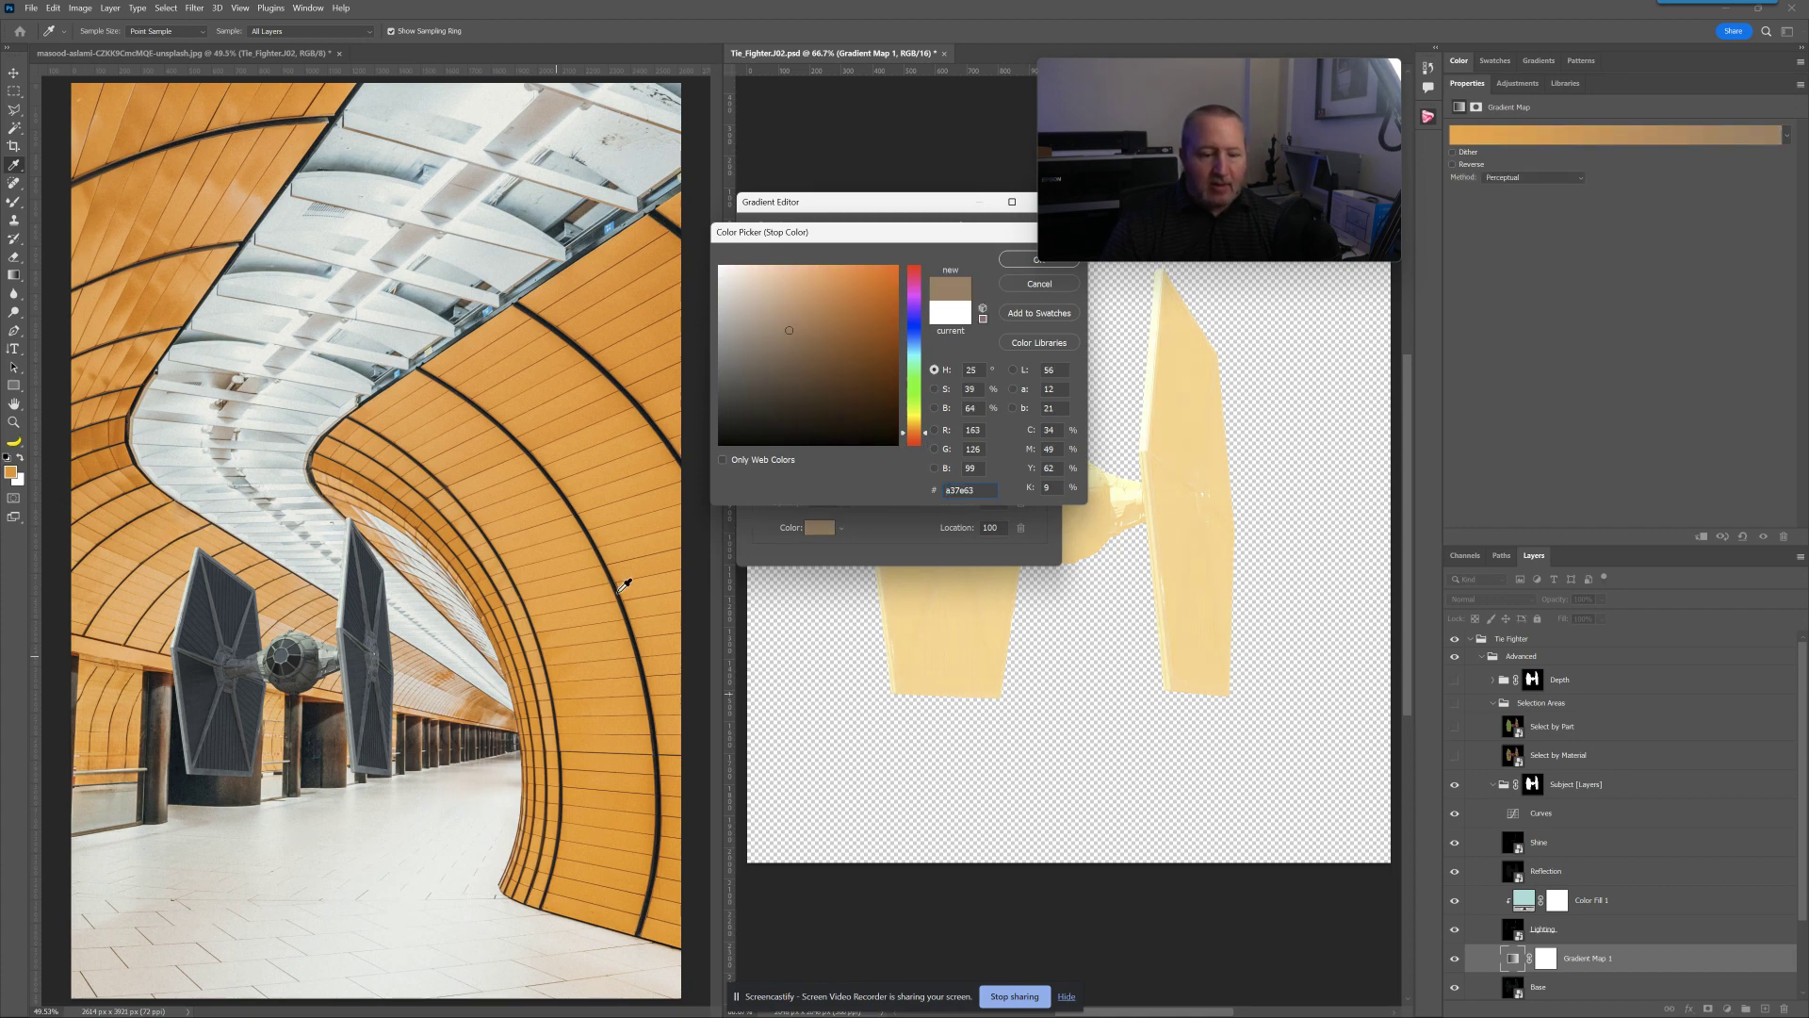
click(468, 839)
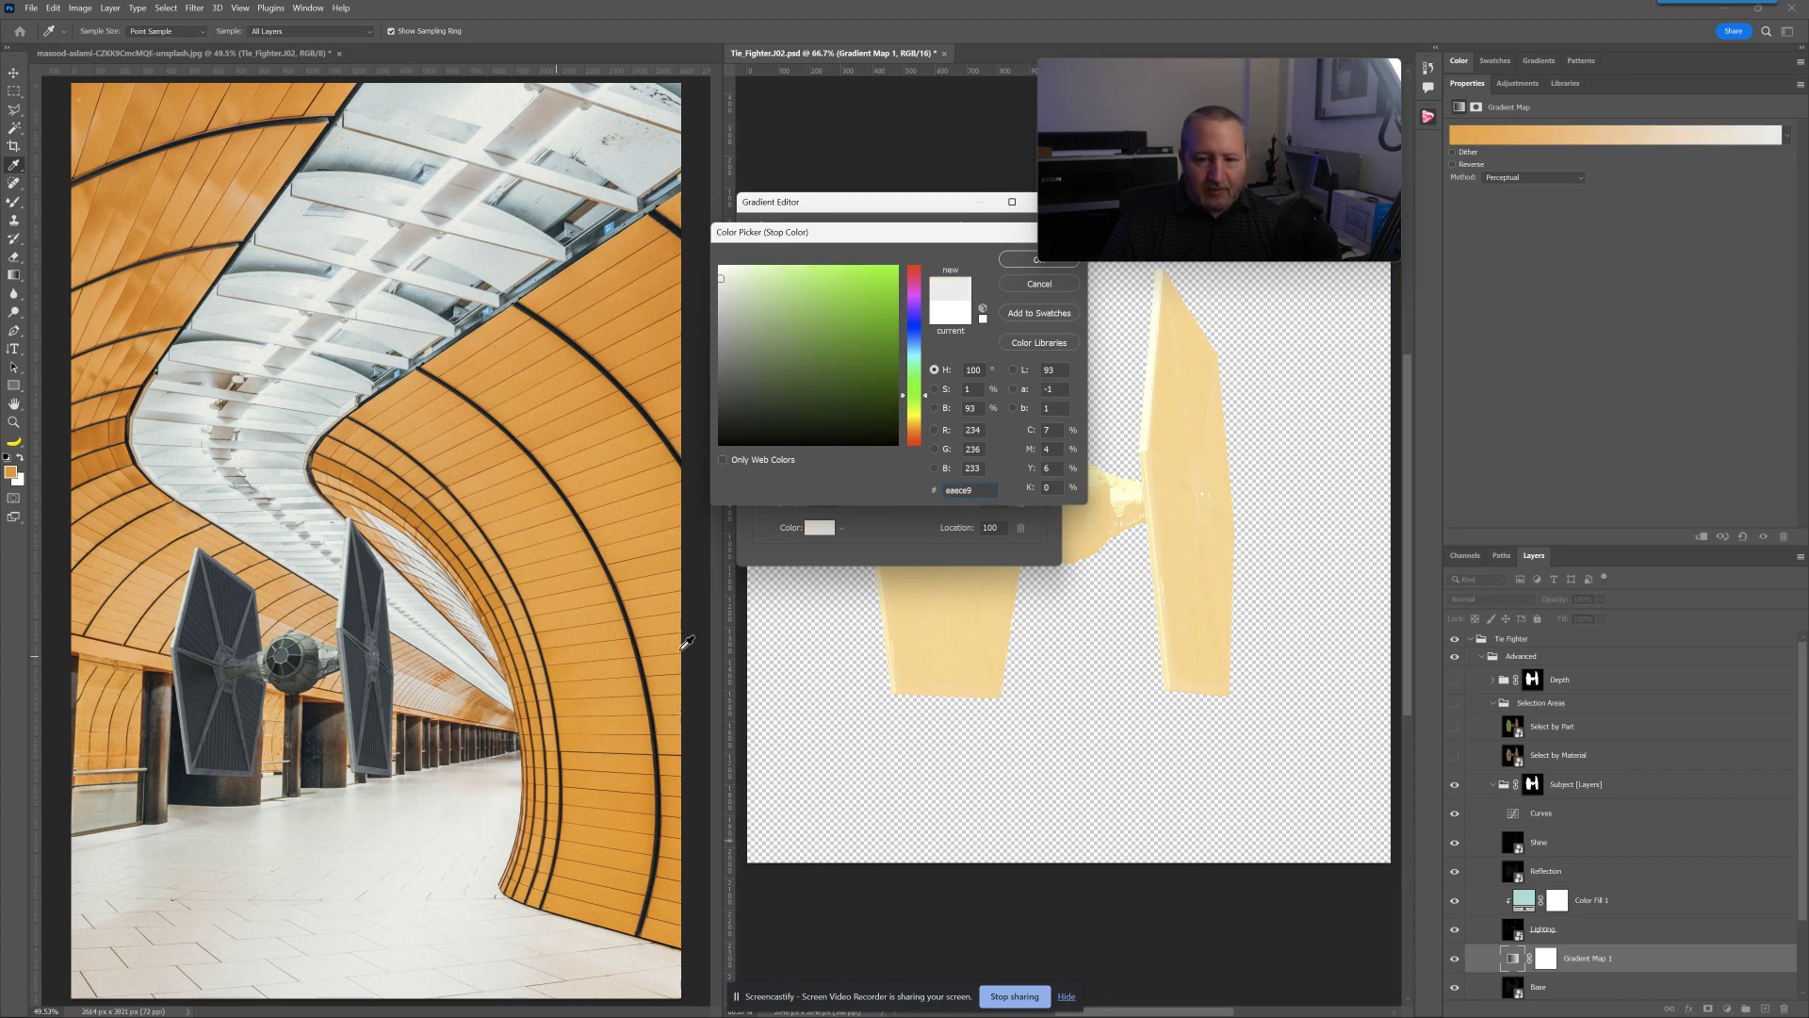
click(1004, 264)
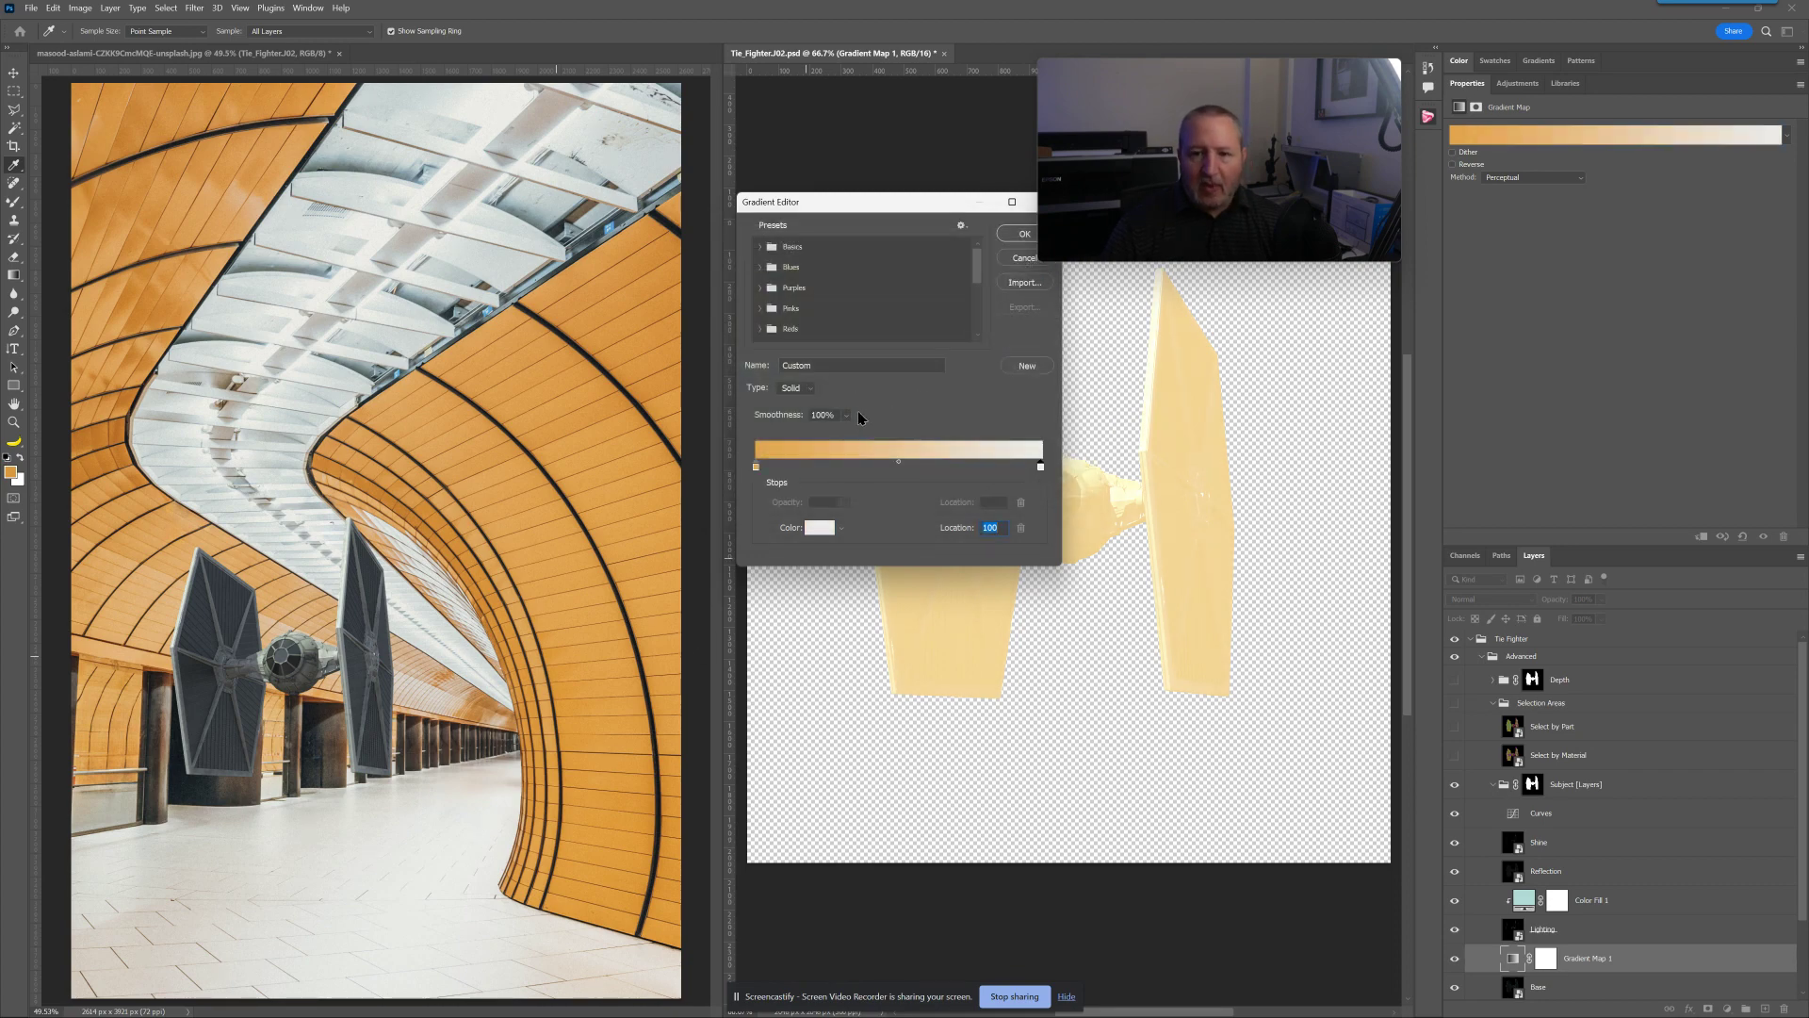
click(1020, 235)
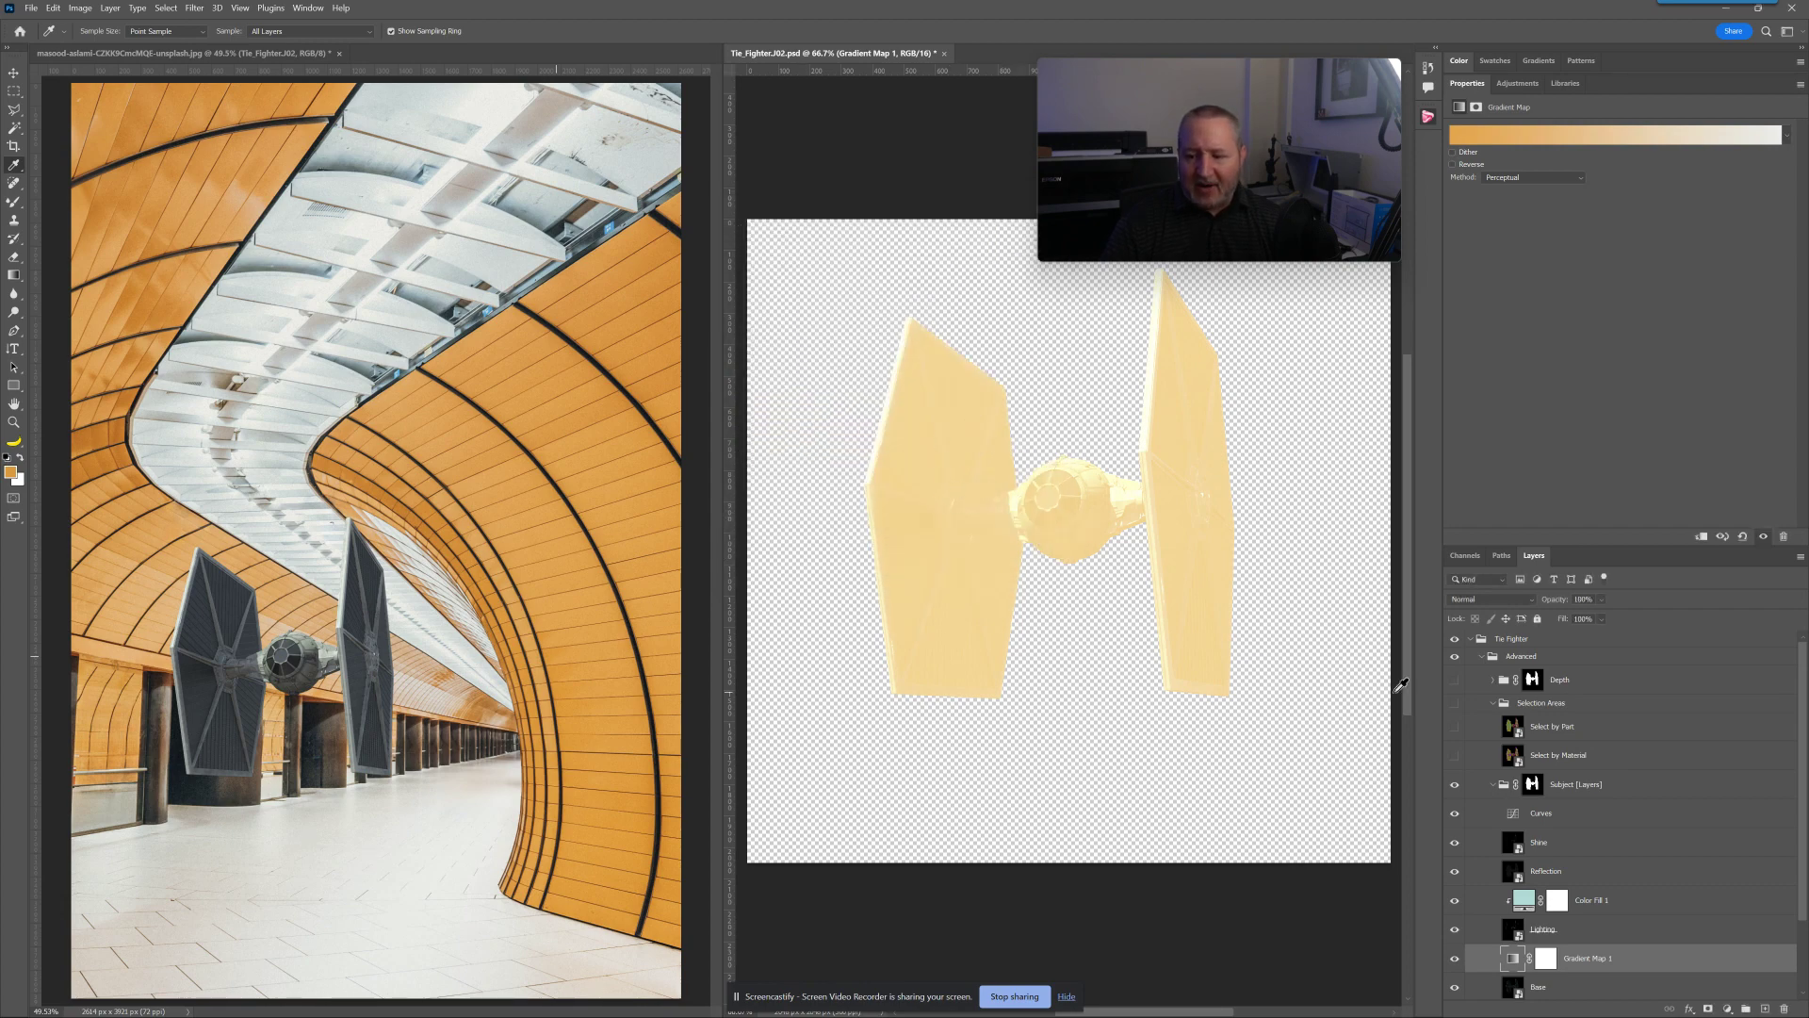
right_click(1641, 969)
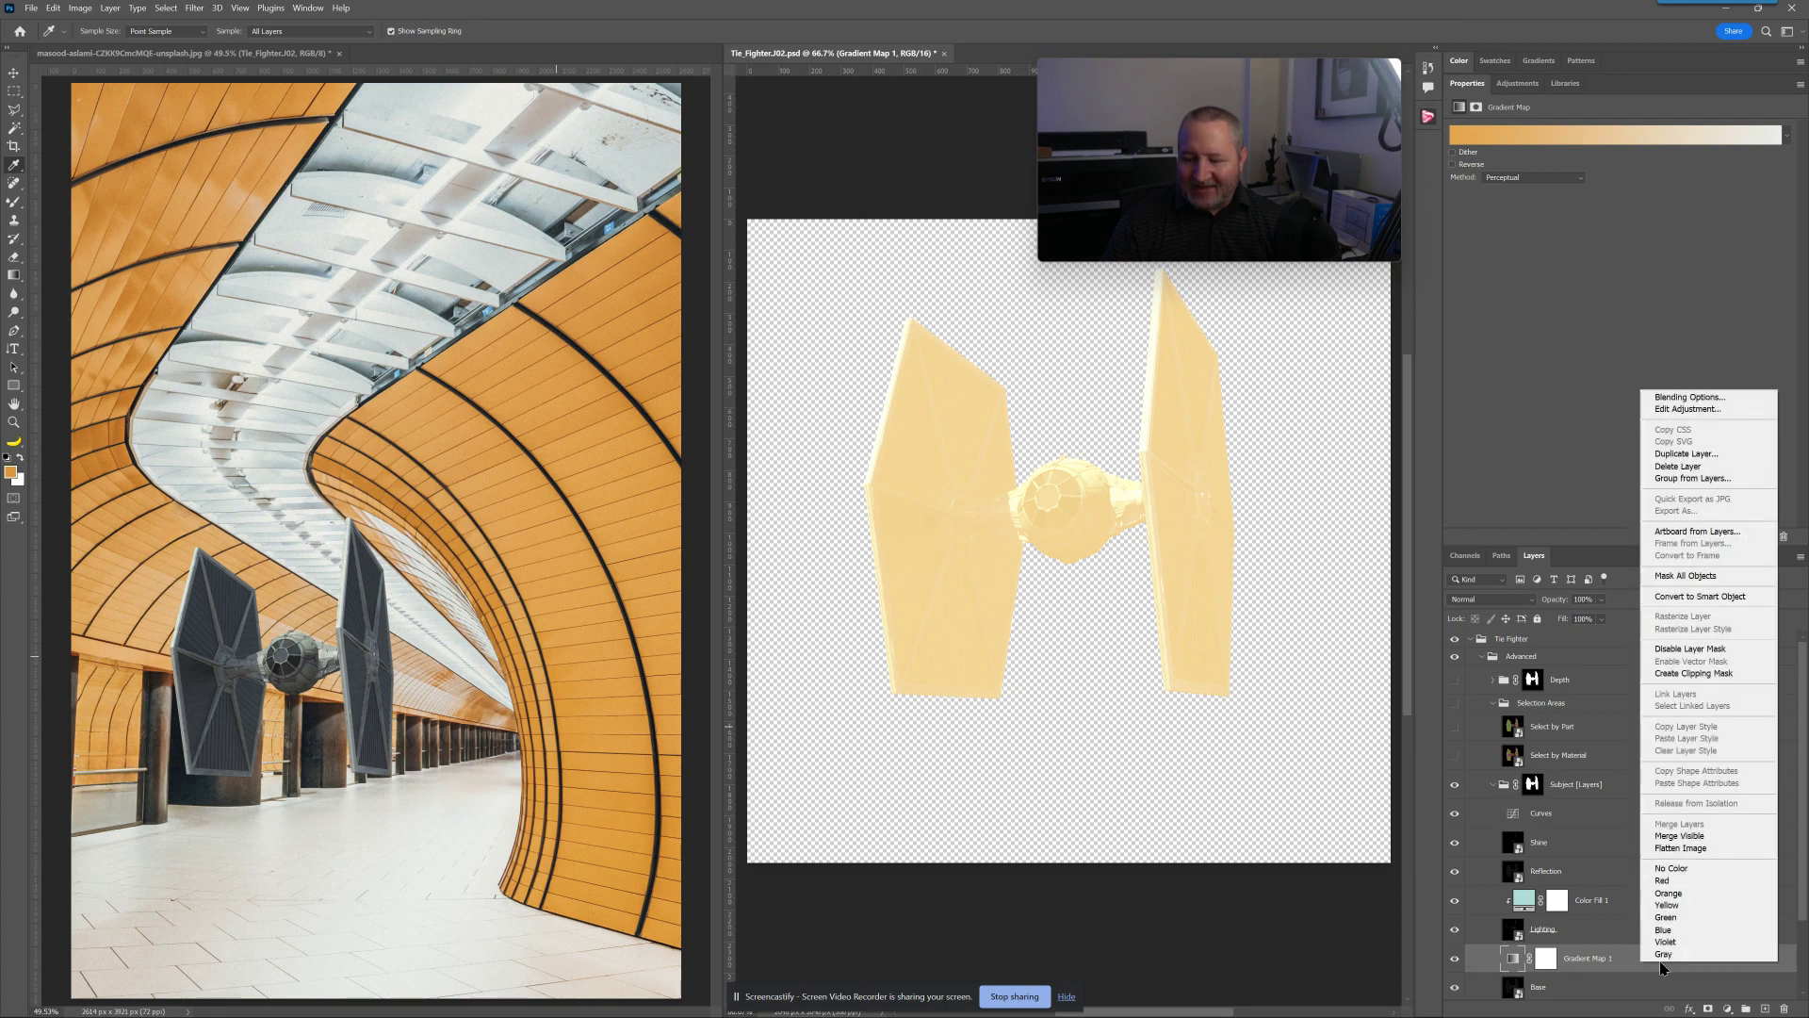
click(1713, 672)
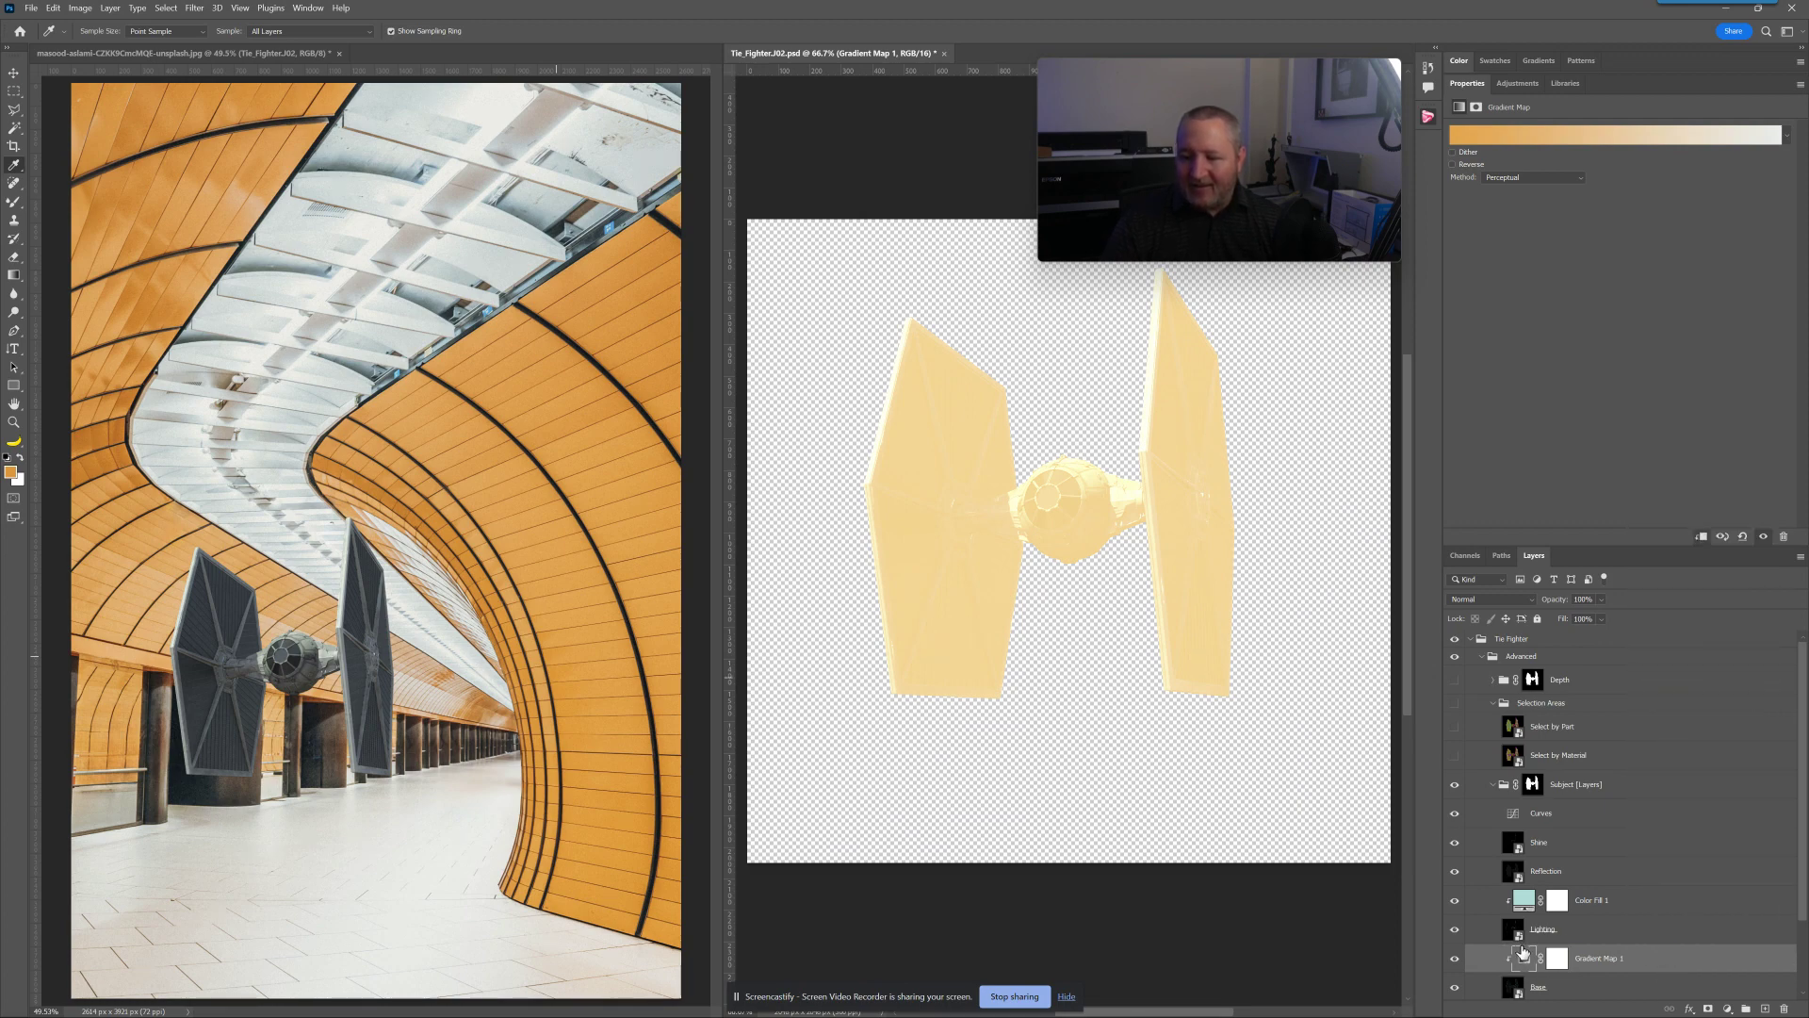
Step: Open the gradient map's gradient for editing, try sliding the orange stop toward the light end, and return it to location 0
click(1529, 139)
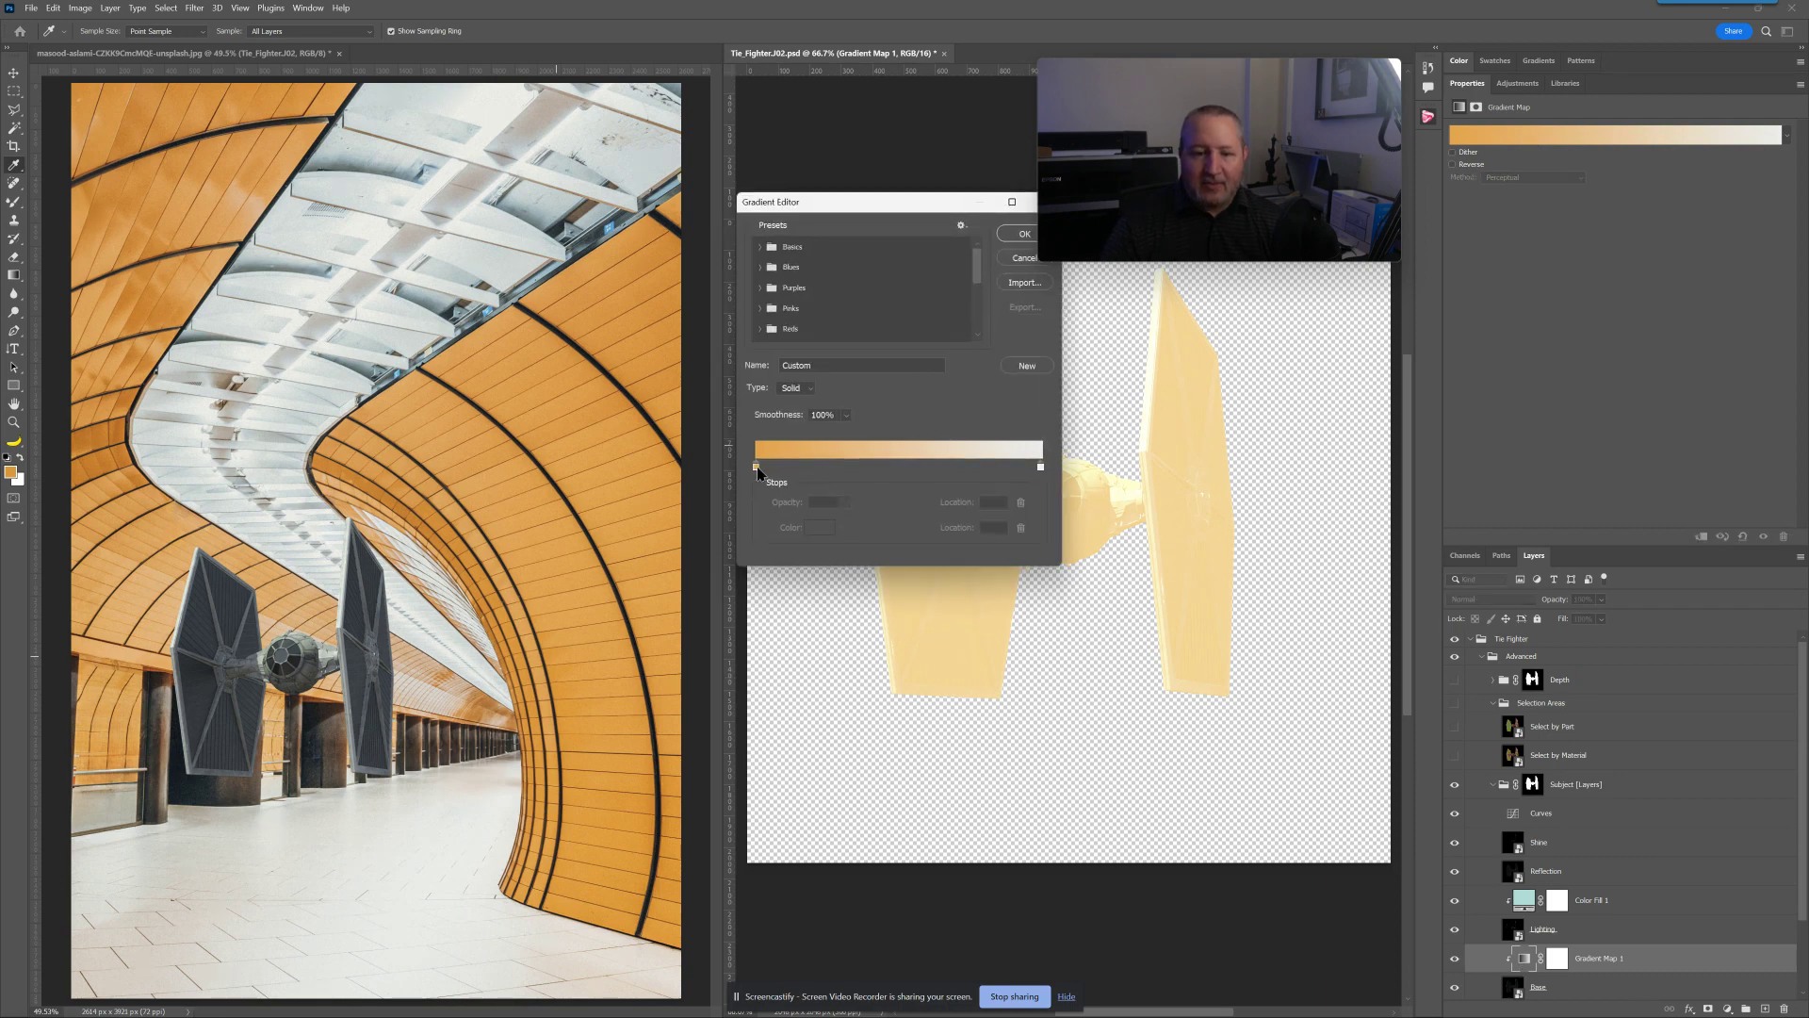
mouse_move(756, 467)
mouse_down()
mouse_move(947, 486)
mouse_move(954, 468)
mouse_move(837, 476)
mouse_move(738, 455)
mouse_up()
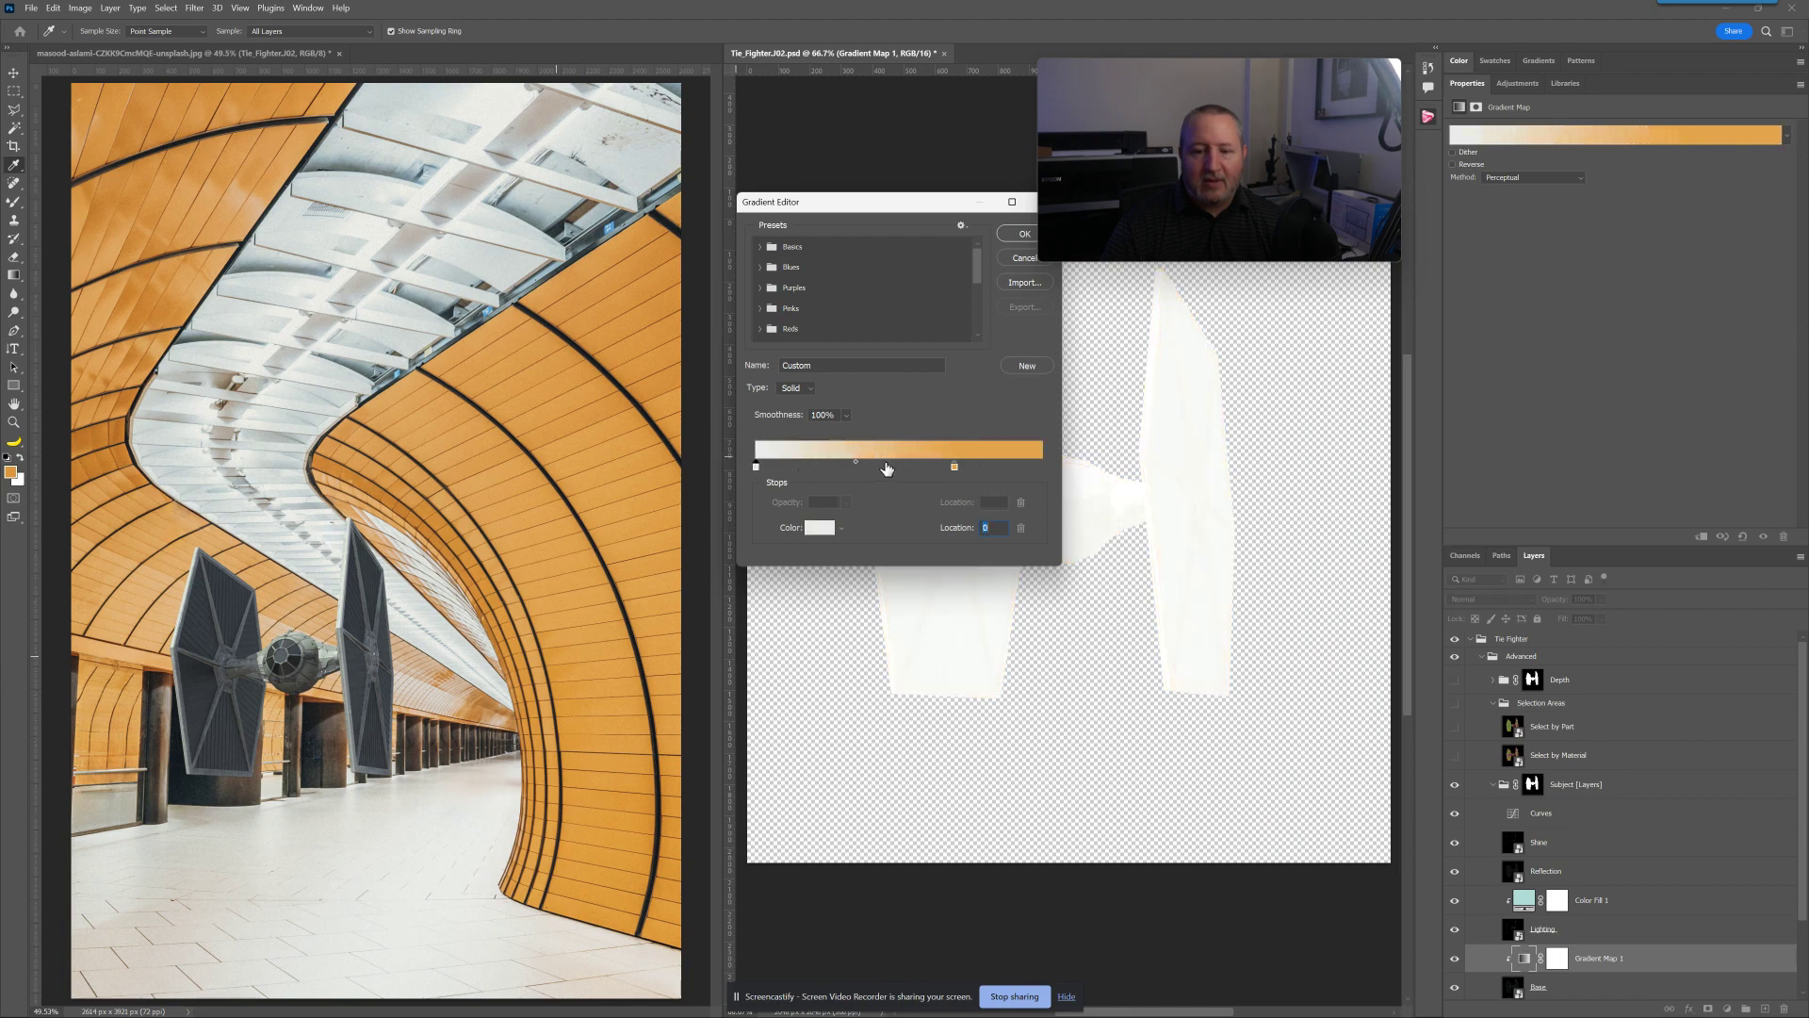
drag(951, 464, 1040, 468)
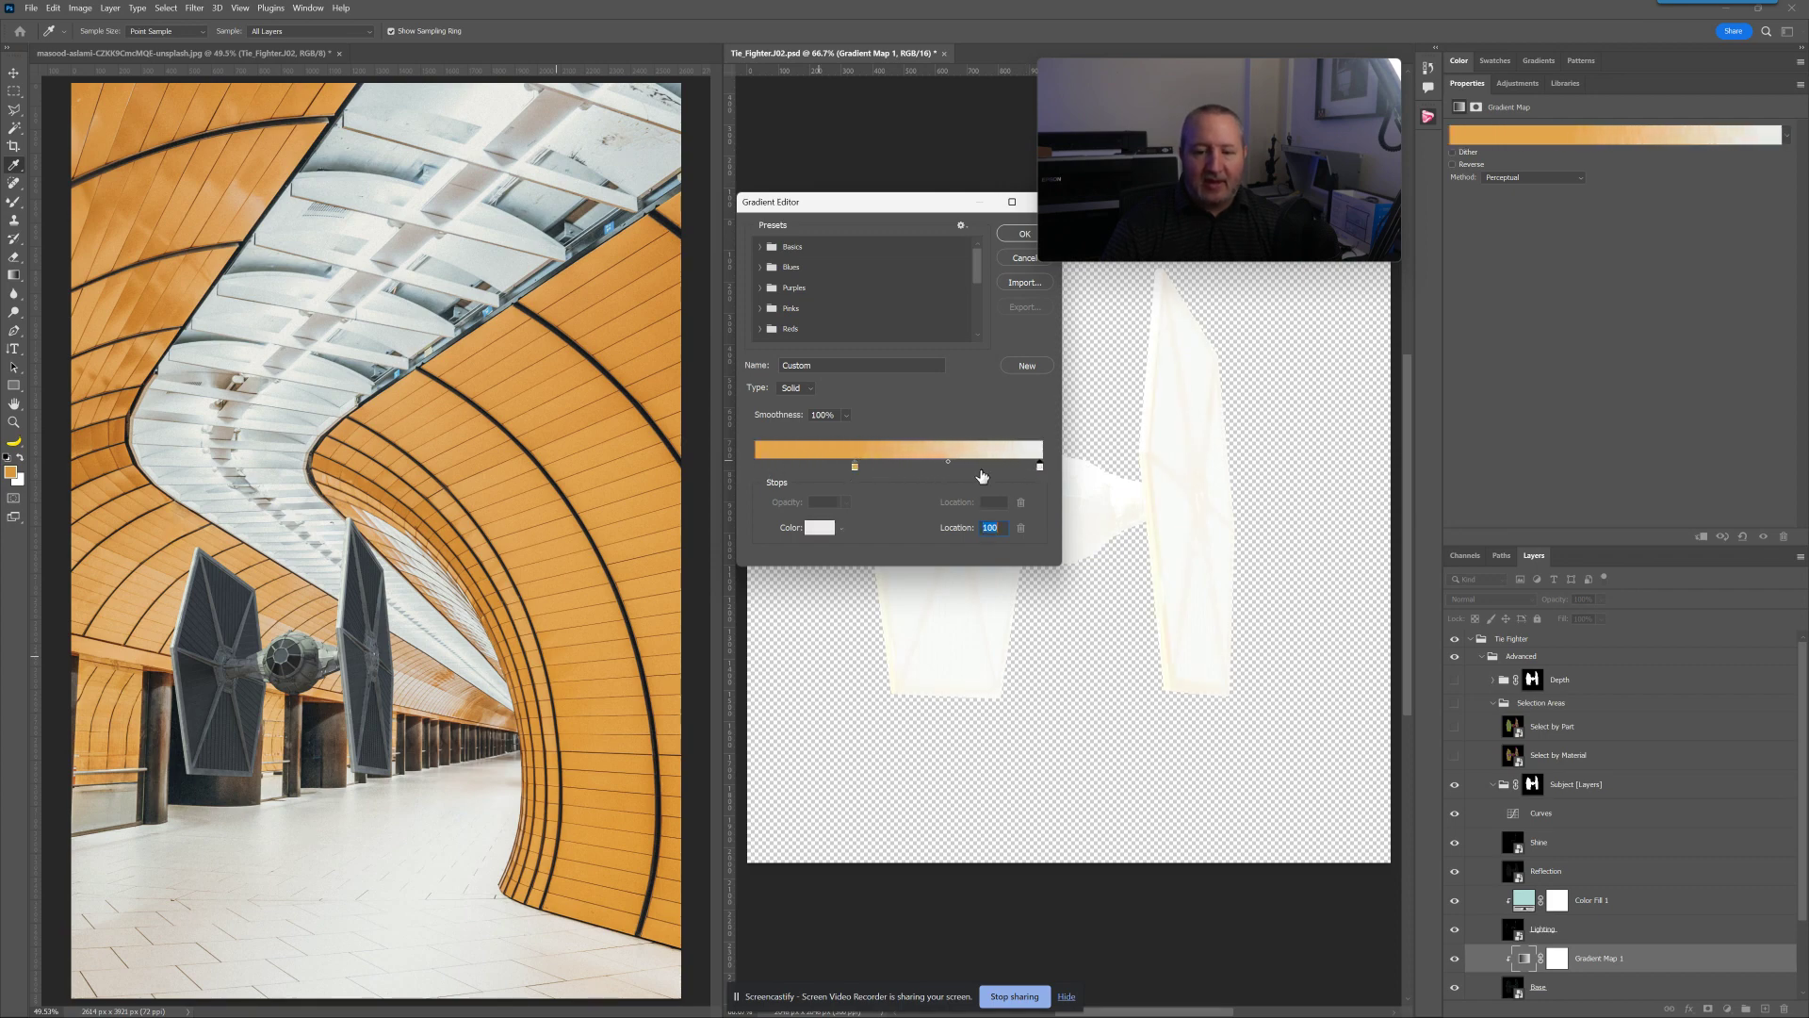
drag(855, 469, 744, 474)
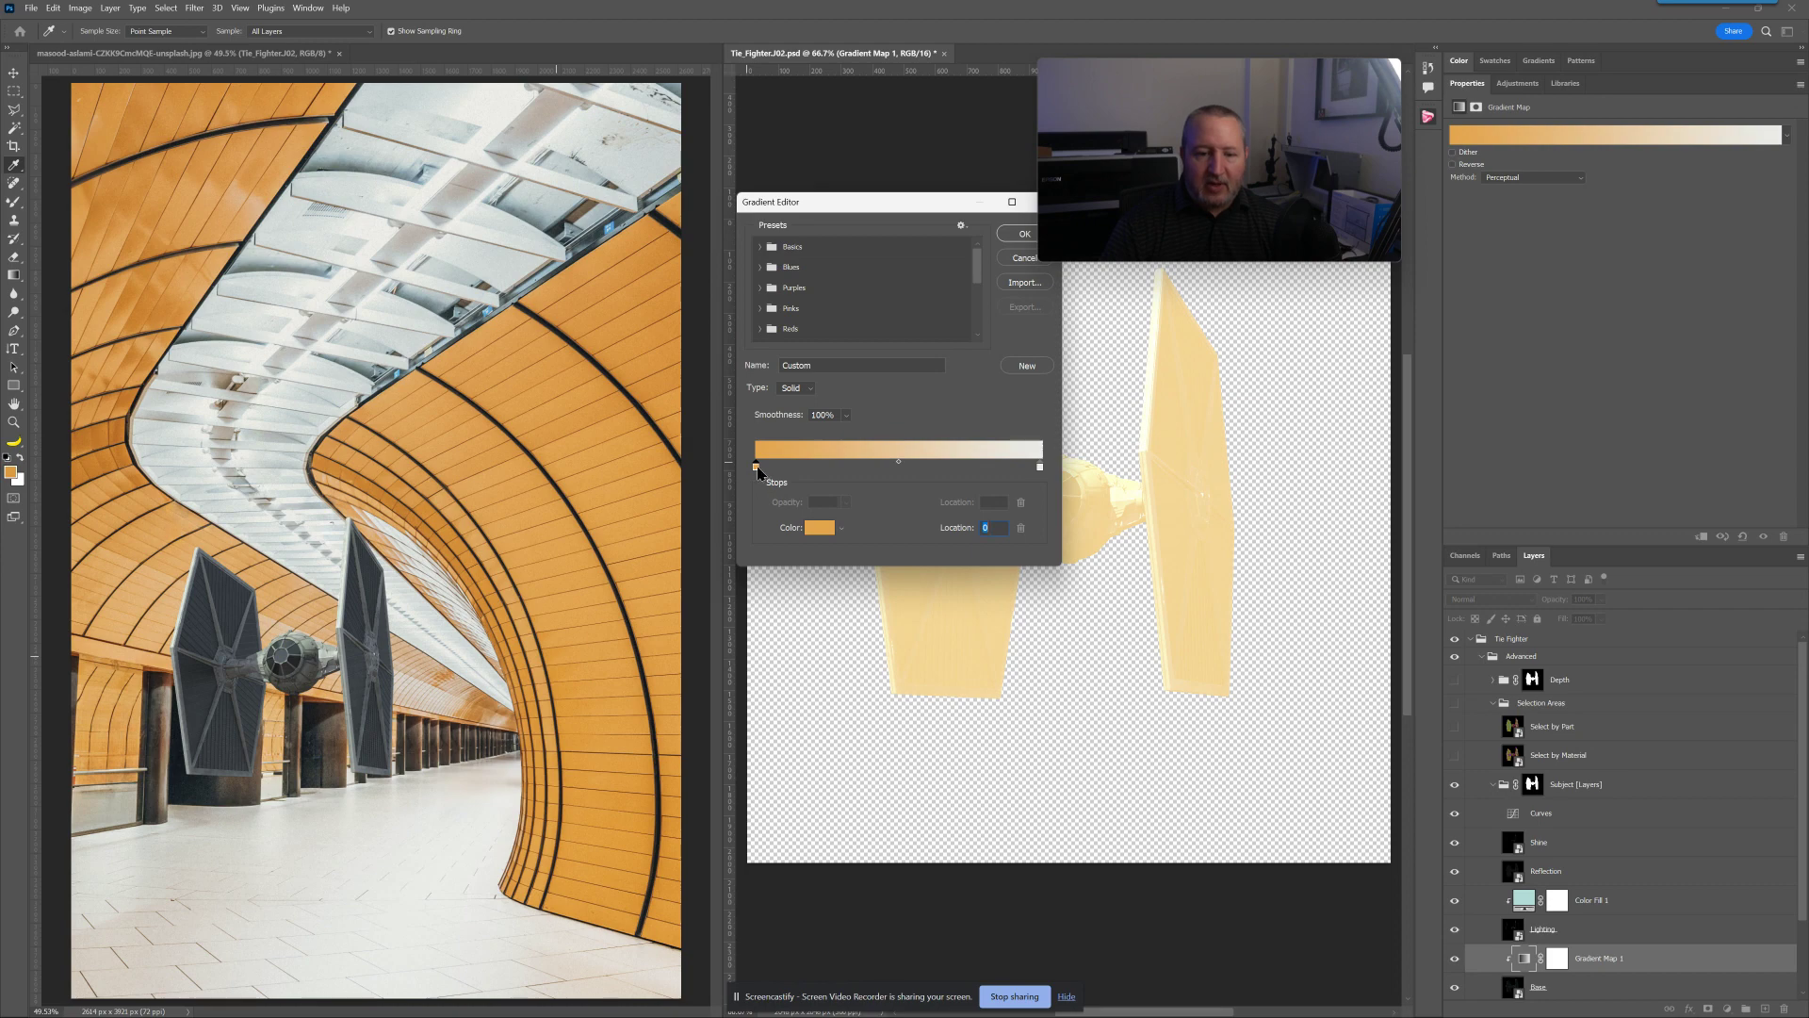
Step: Darken the gradient's start stop to e19439 and add a matching orange stop at location 53
double_click(756, 466)
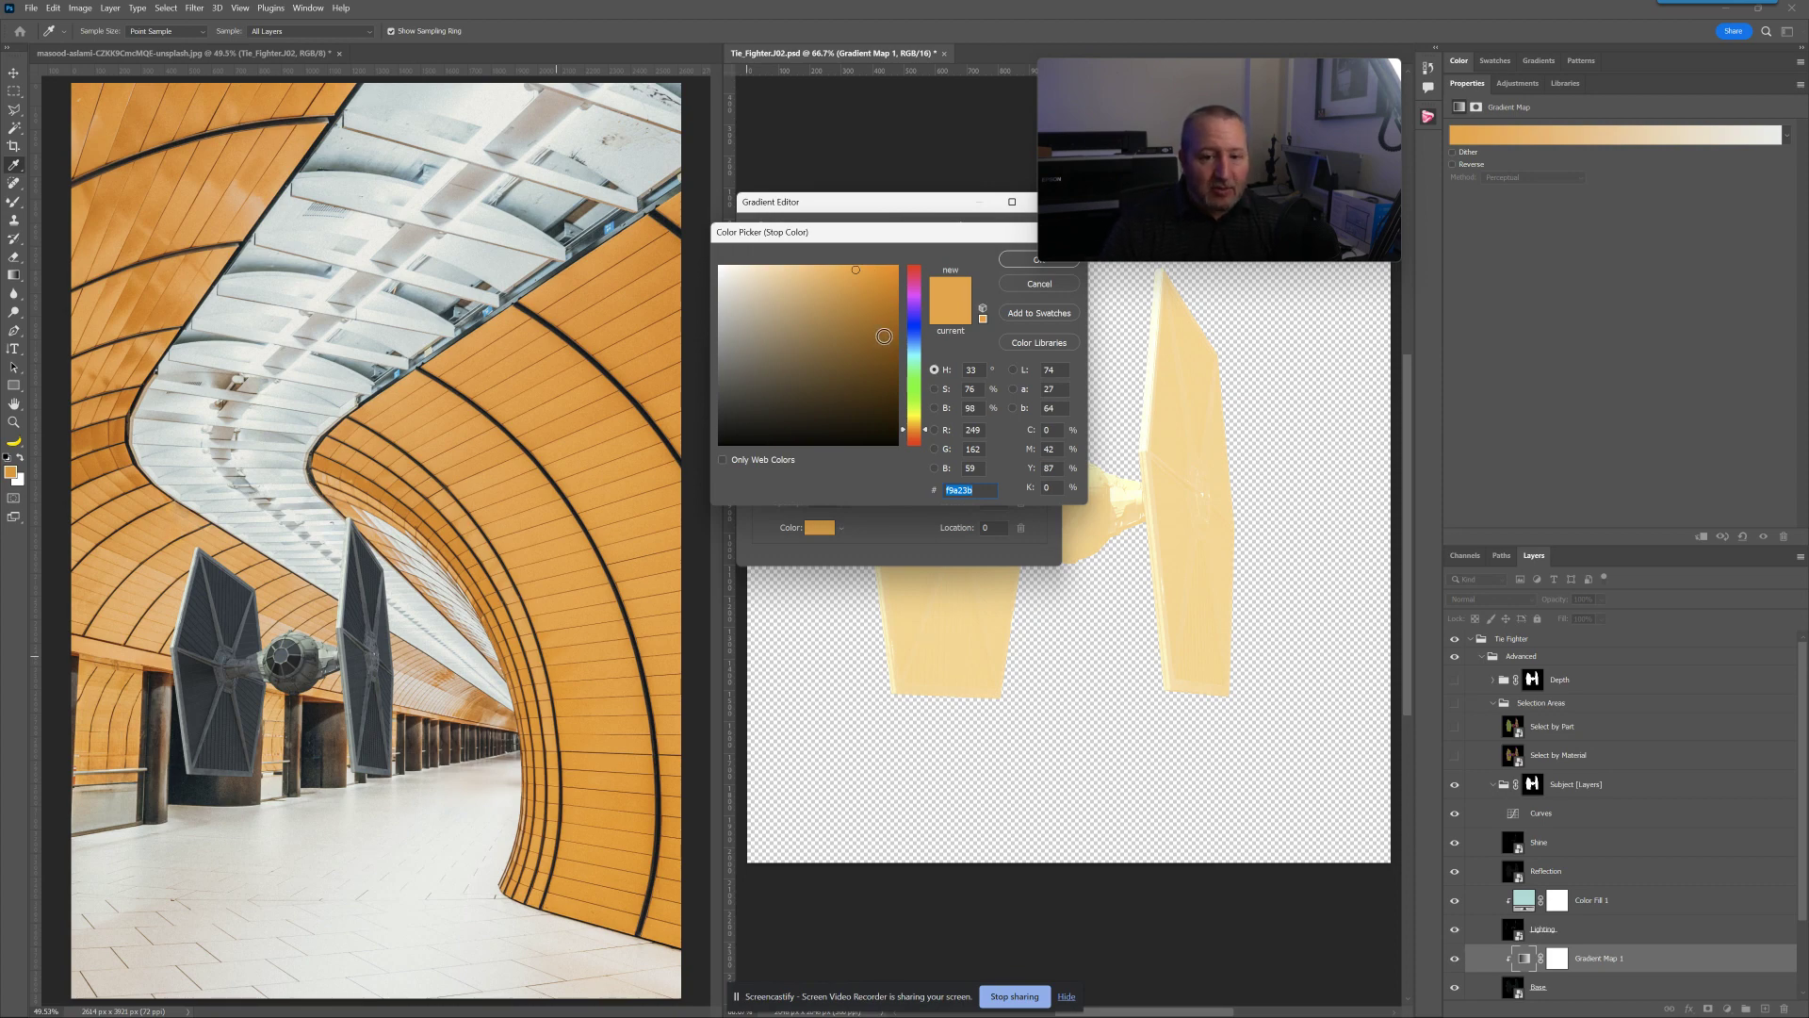
click(853, 279)
drag(853, 279, 852, 295)
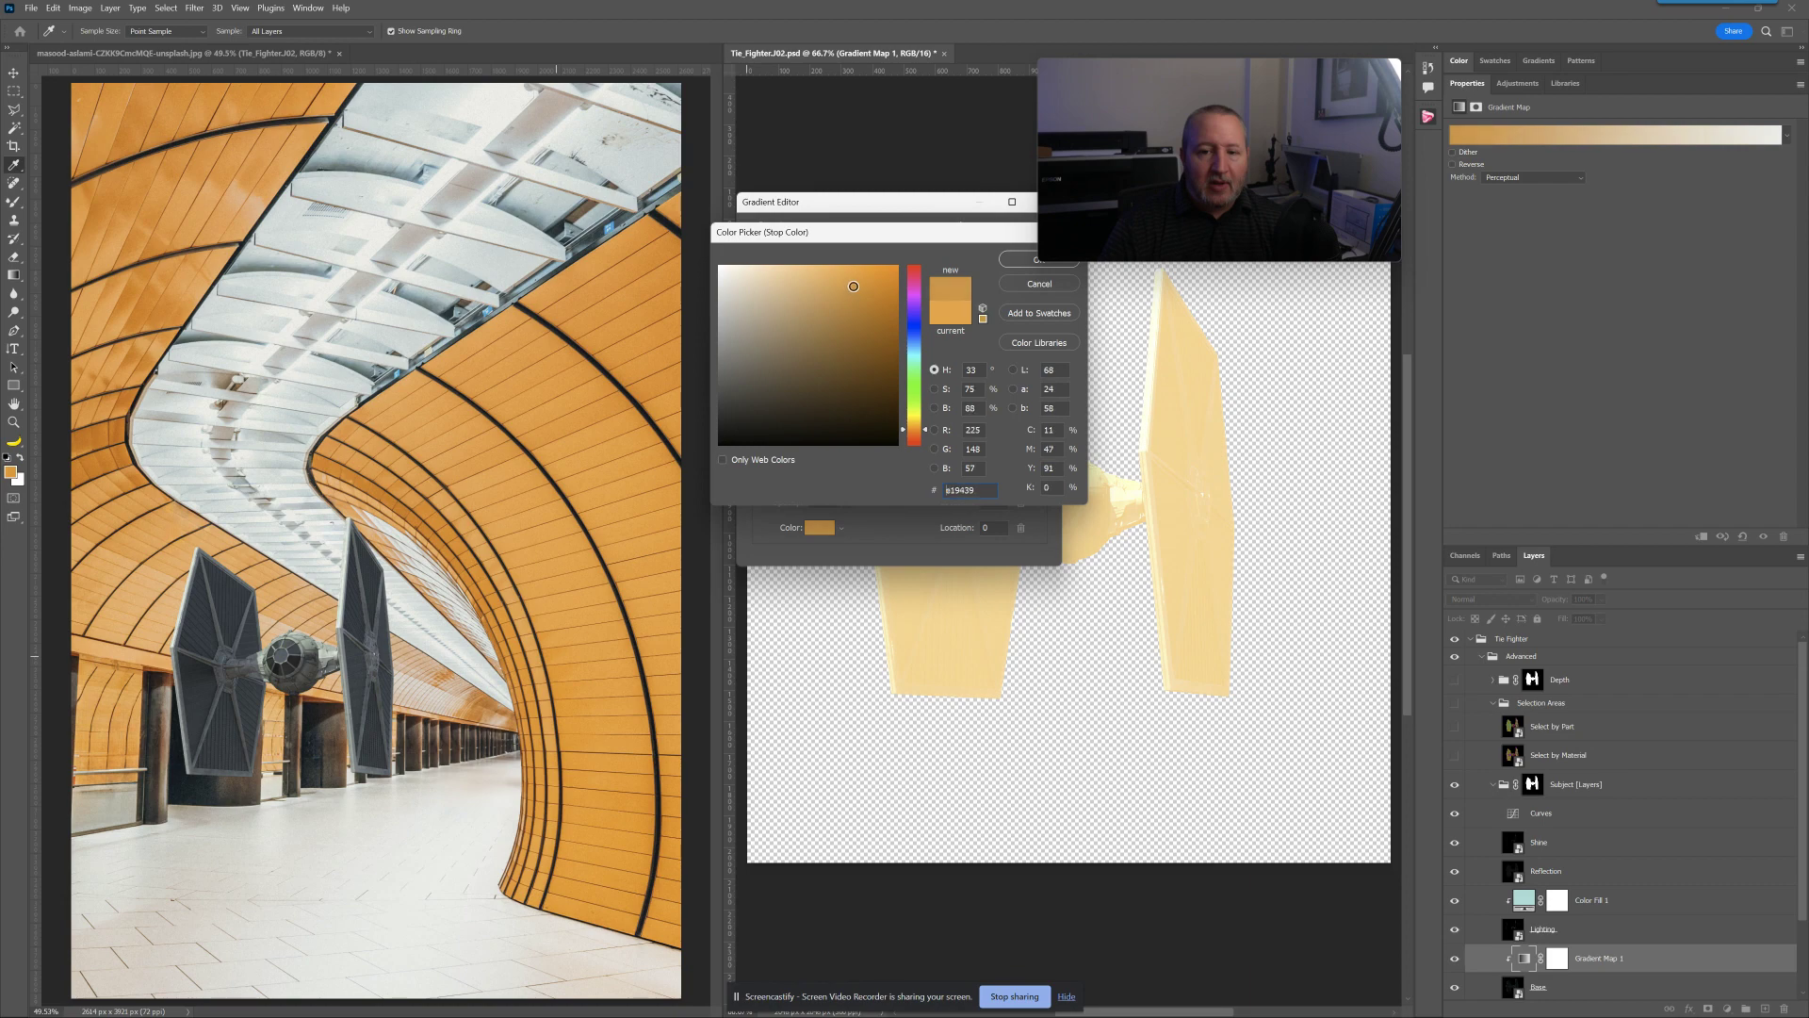
click(1014, 264)
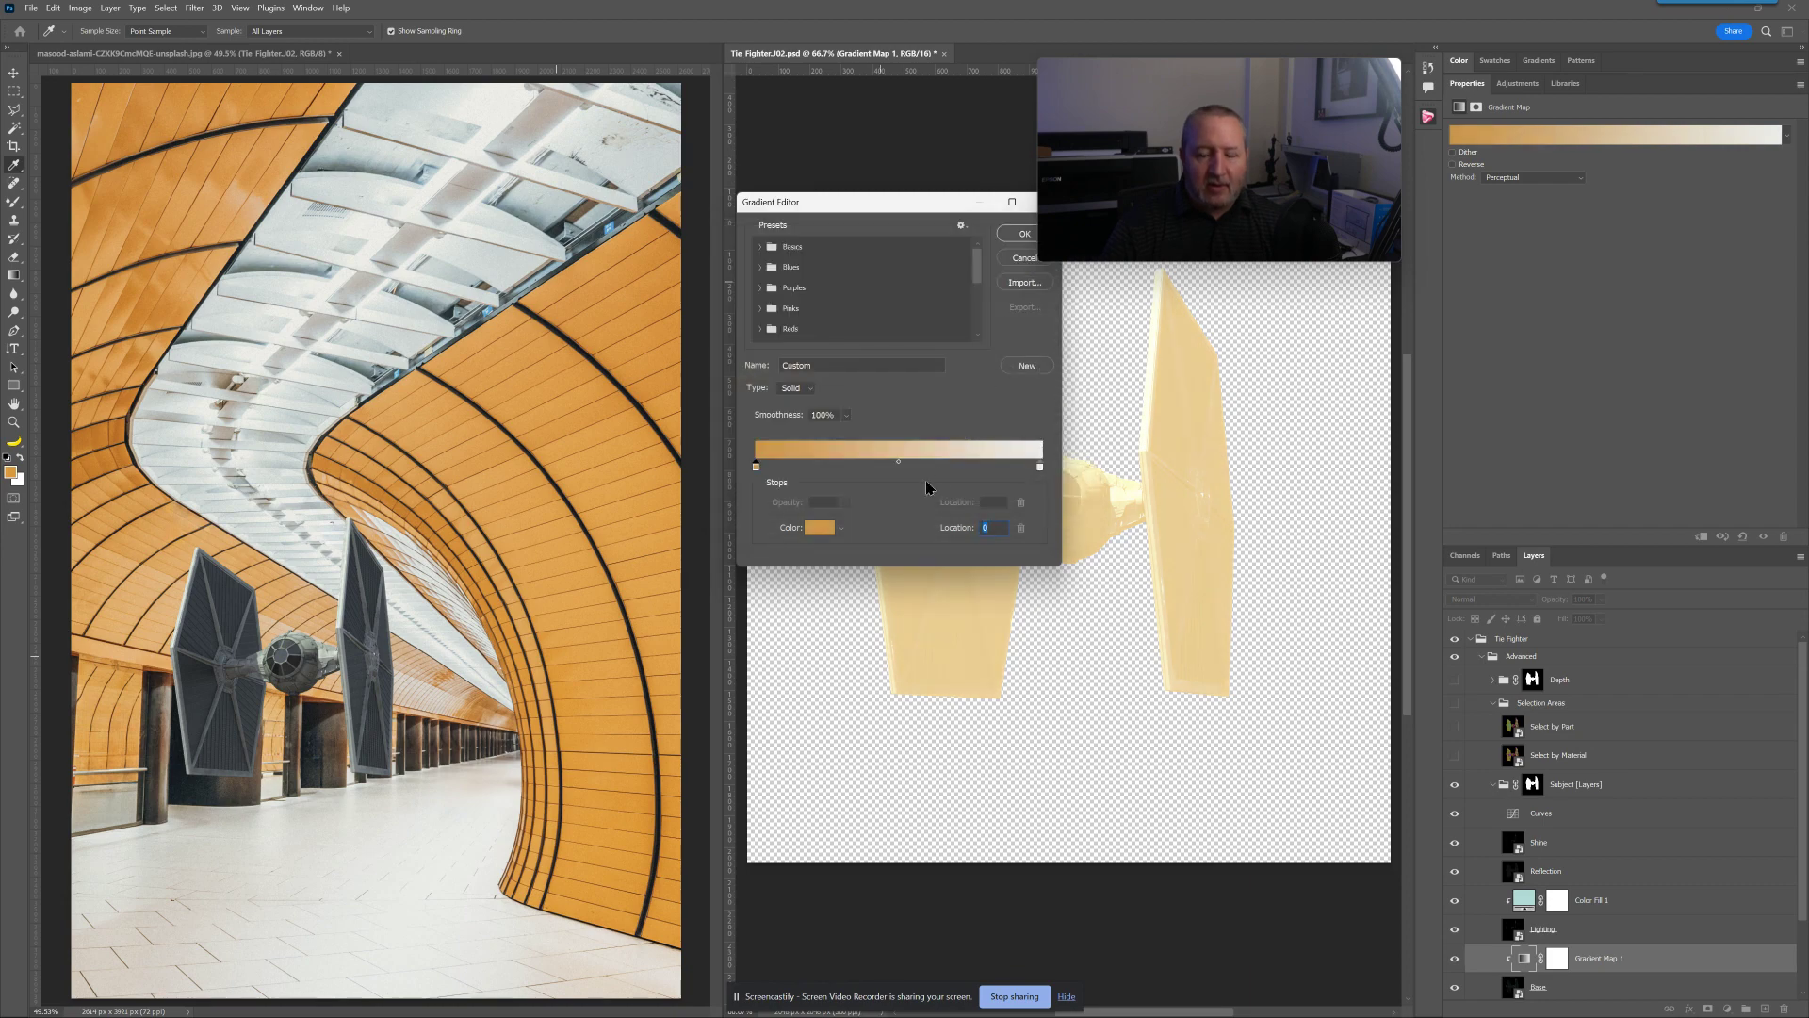
mouse_move(898, 467)
mouse_down()
mouse_move(829, 471)
mouse_move(1001, 474)
mouse_move(907, 467)
mouse_up()
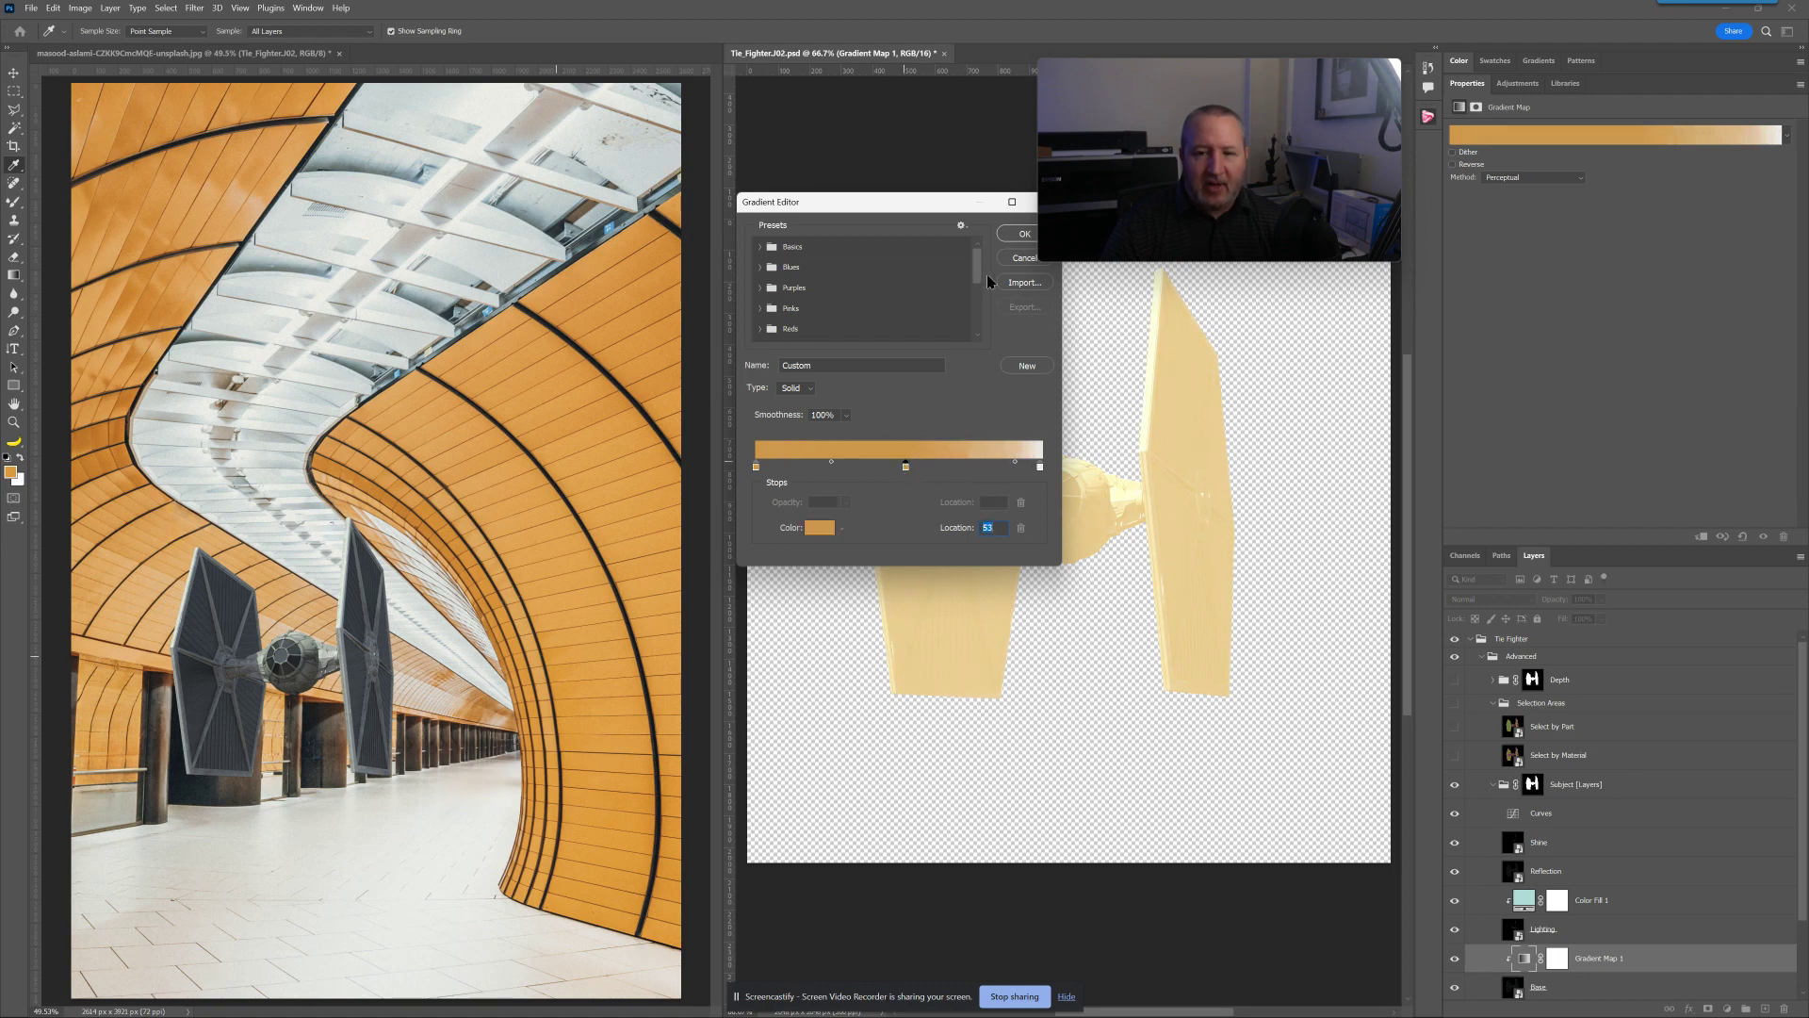
click(1024, 233)
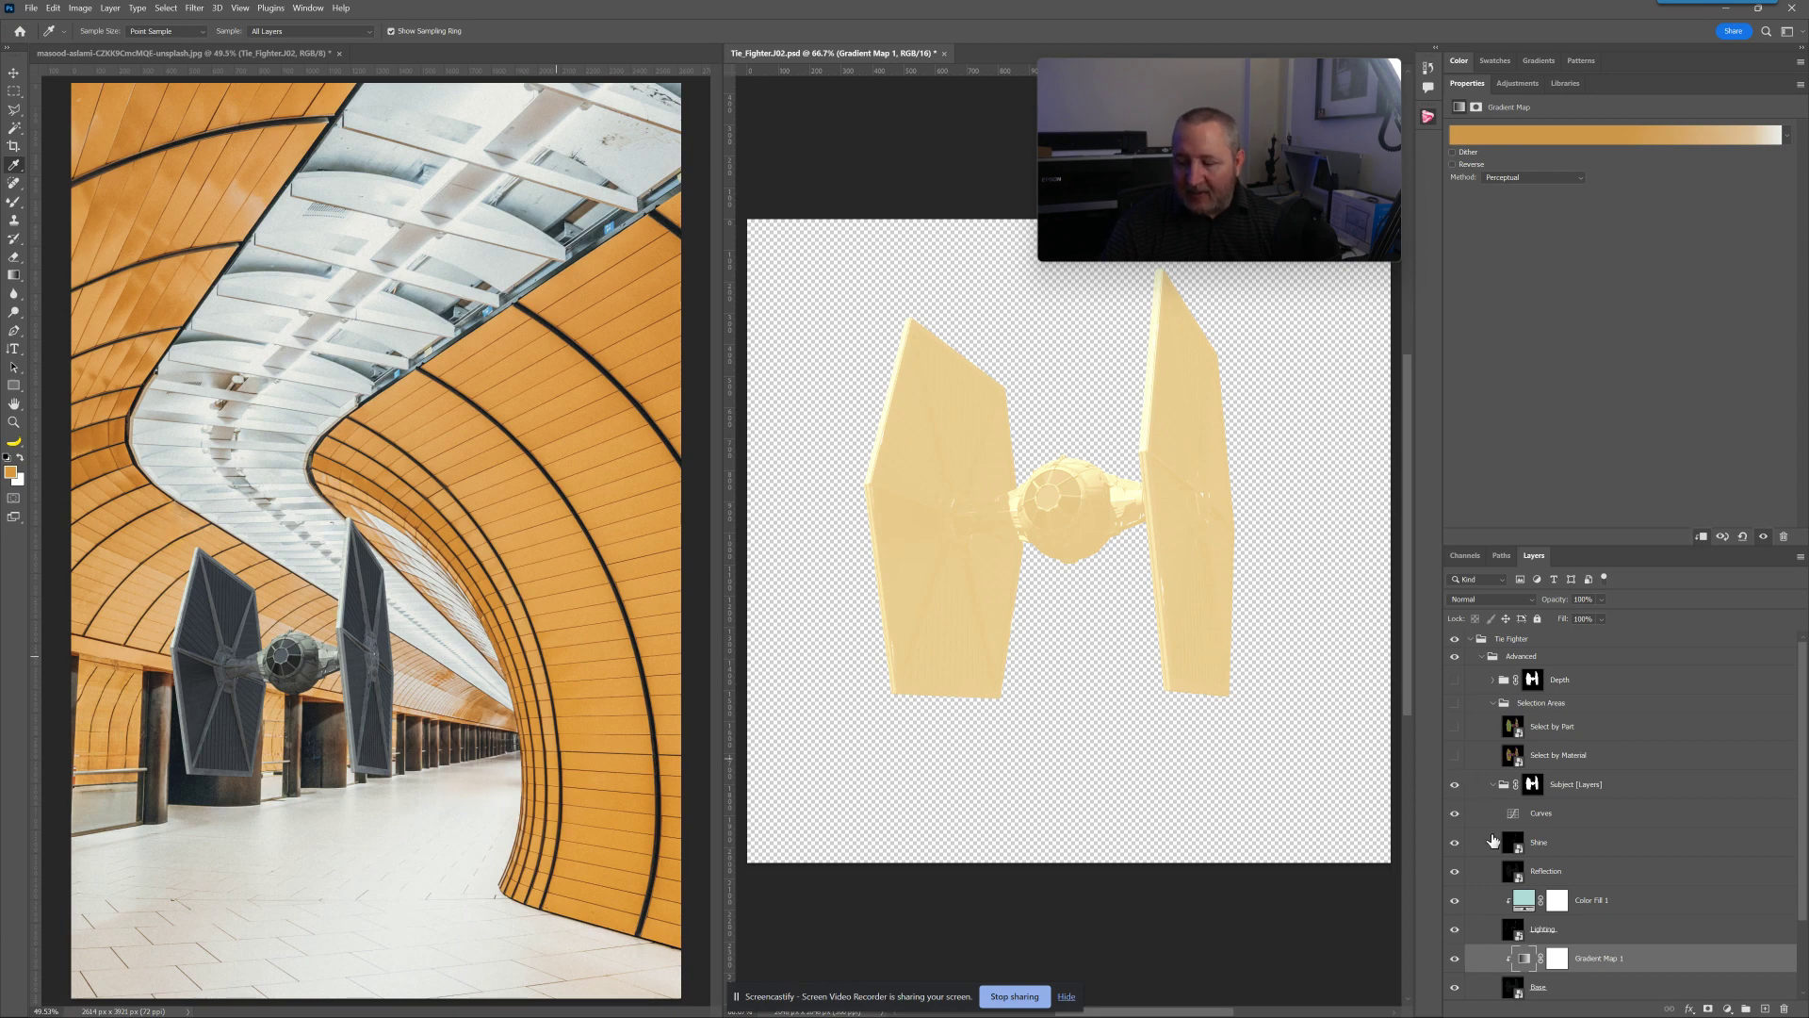
Step: Lower the Gradient Map layer's opacity to 2%, comparing it on and off, and save the Tie Fighter document
drag(1559, 599, 1474, 599)
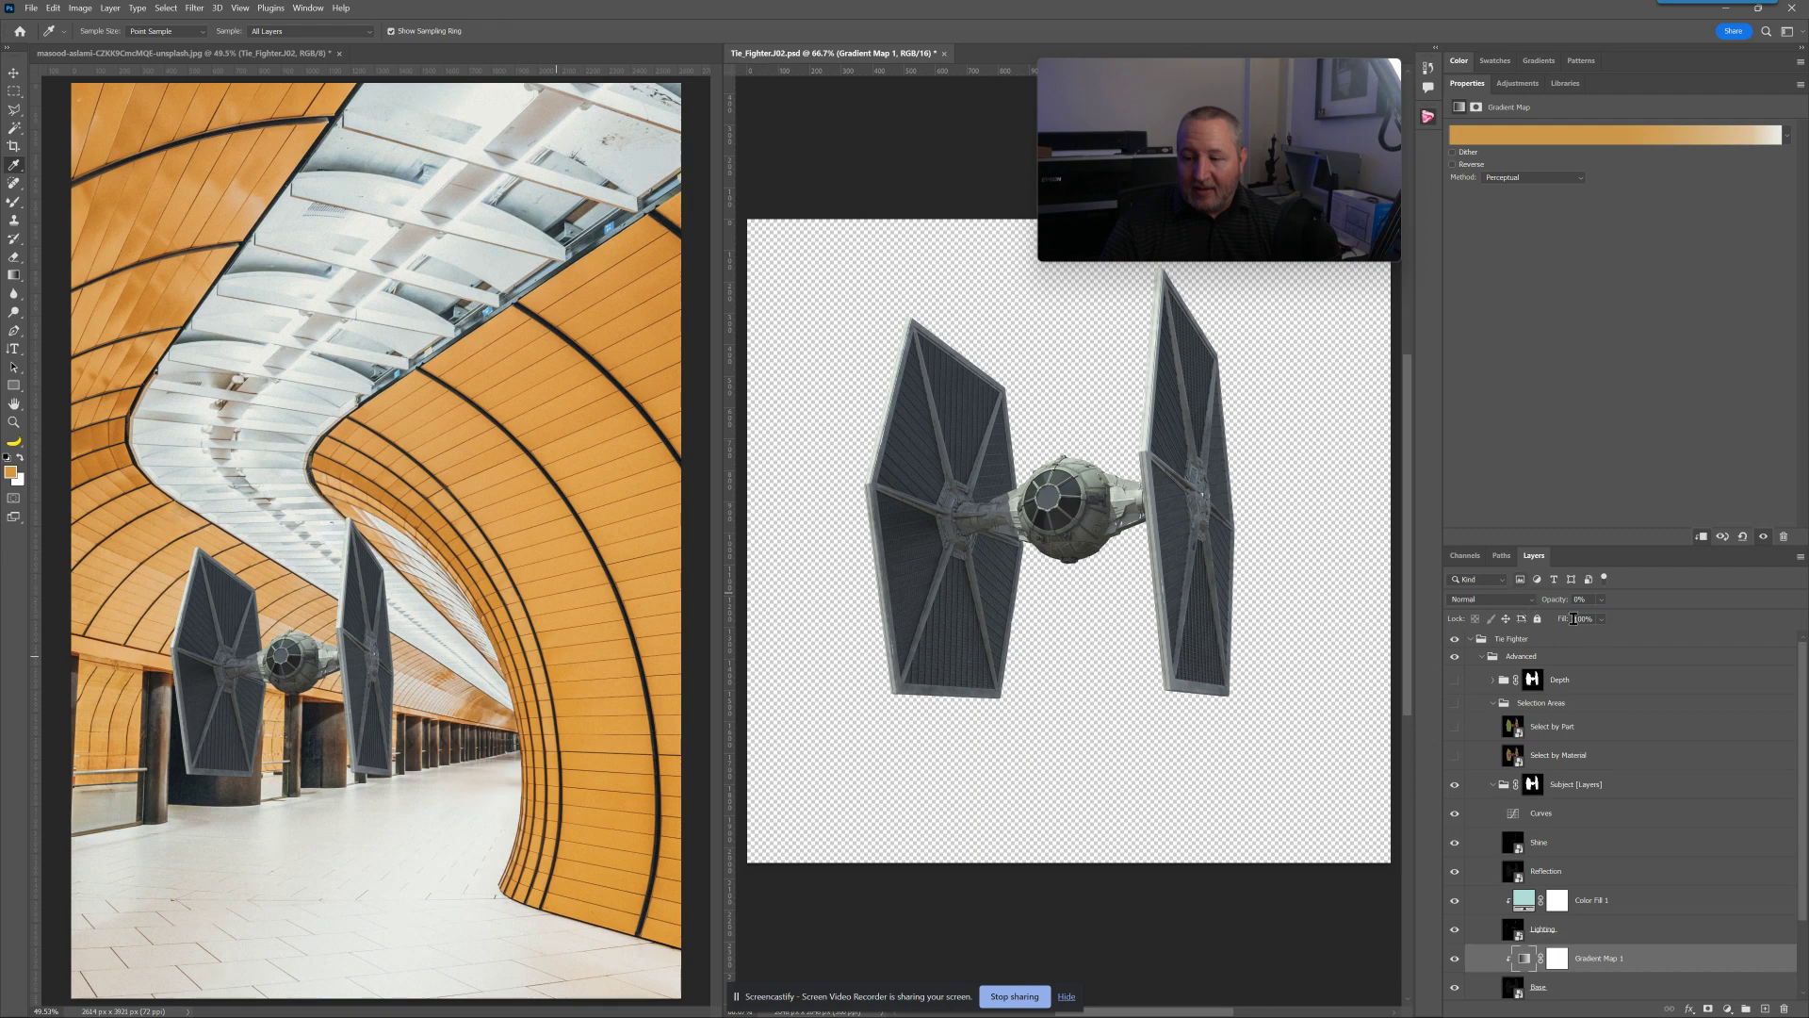
drag(1555, 601, 1555, 605)
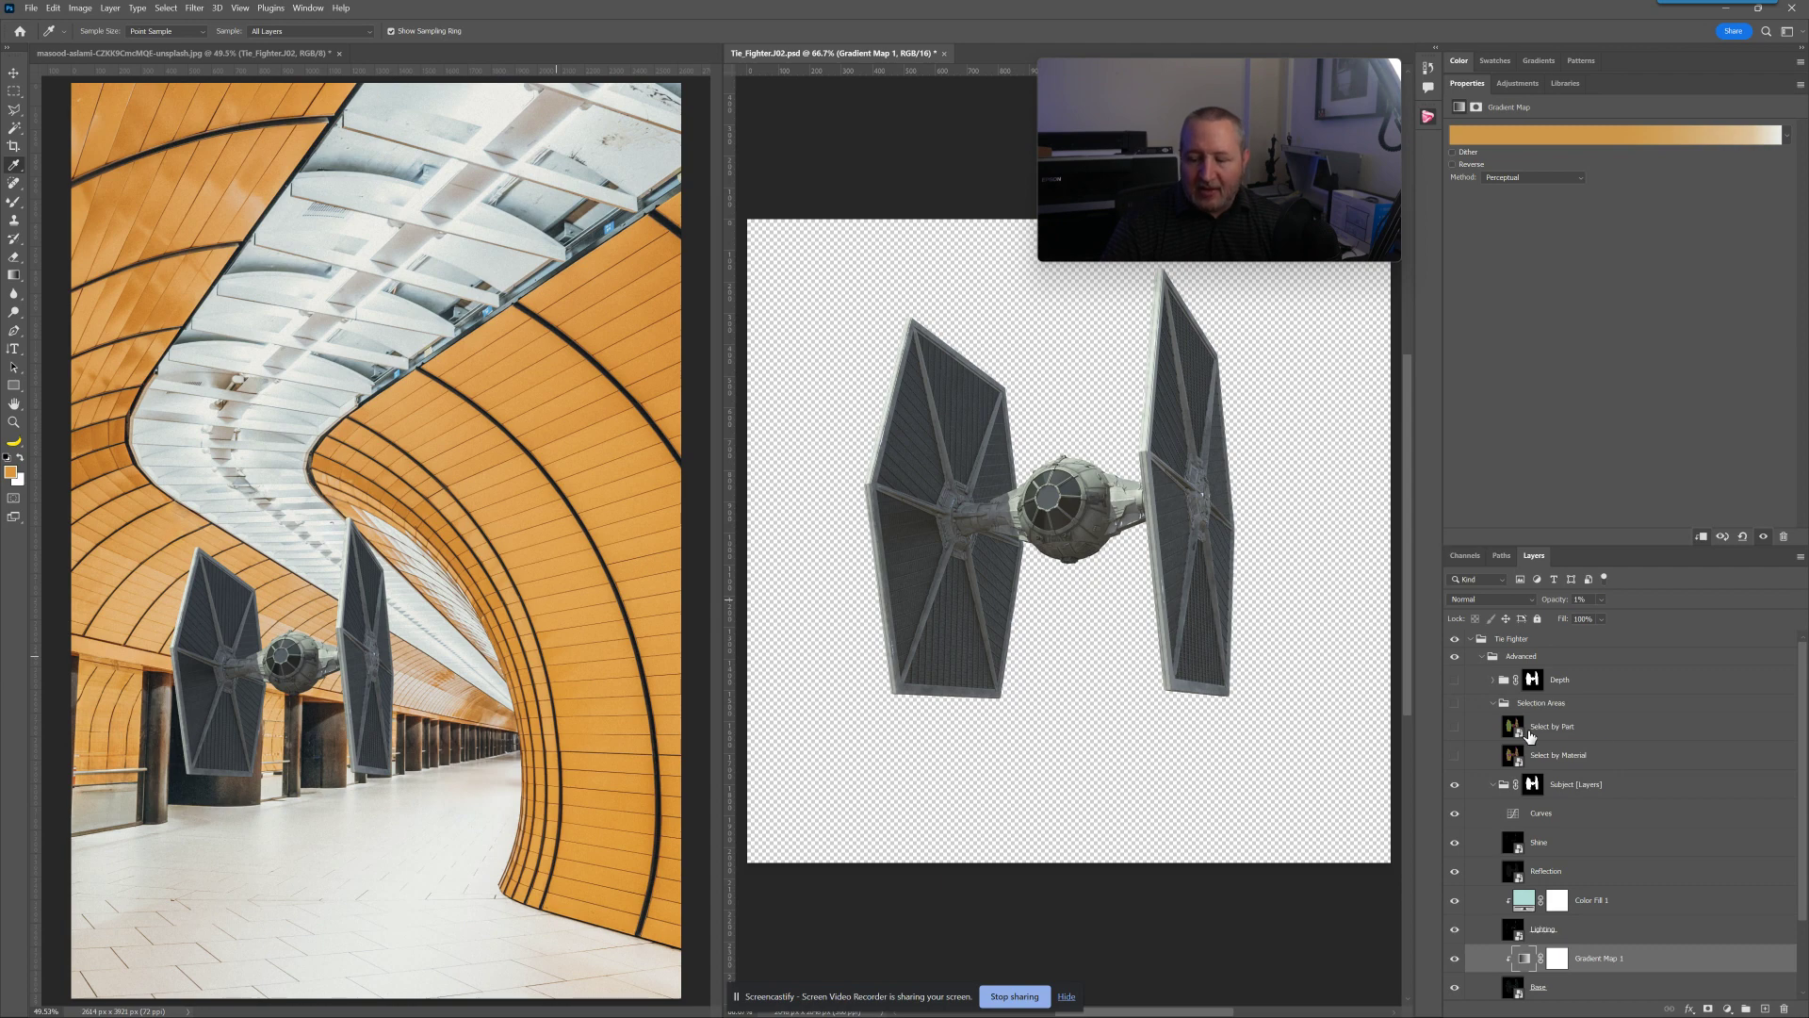
click(1455, 958)
click(1455, 959)
click(1455, 958)
click(1455, 958)
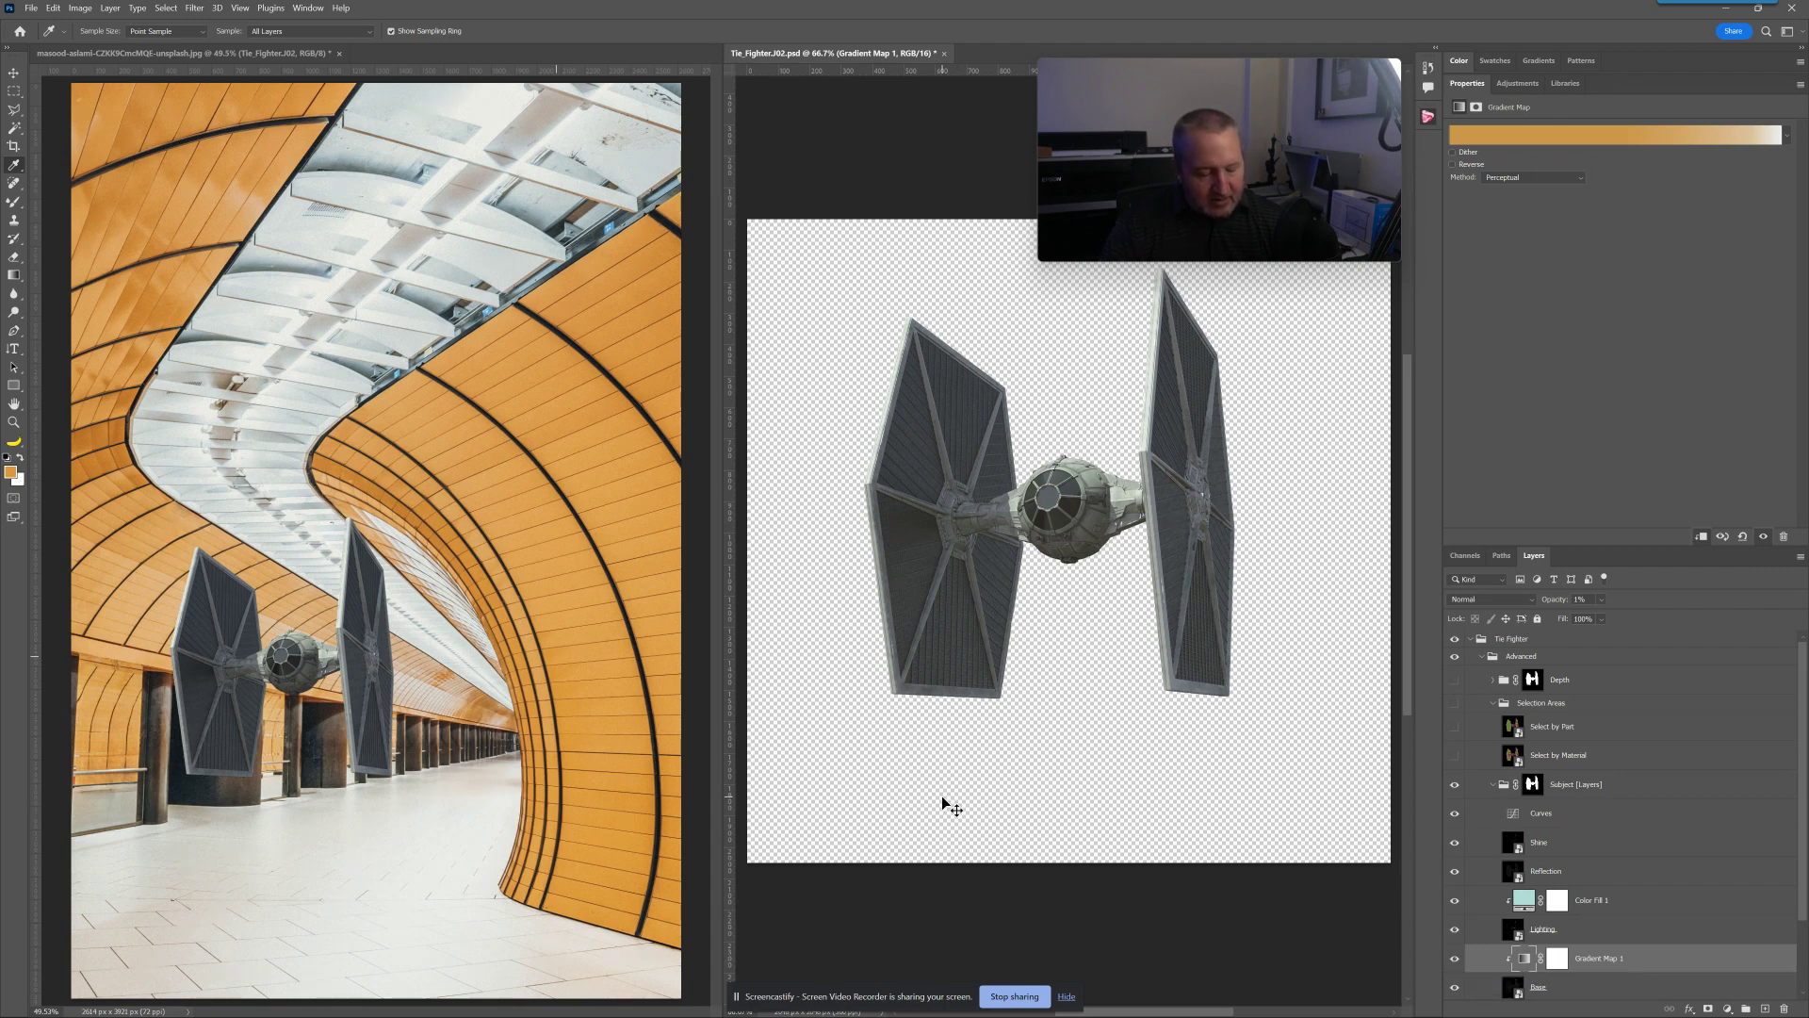
key(ctrl+s)
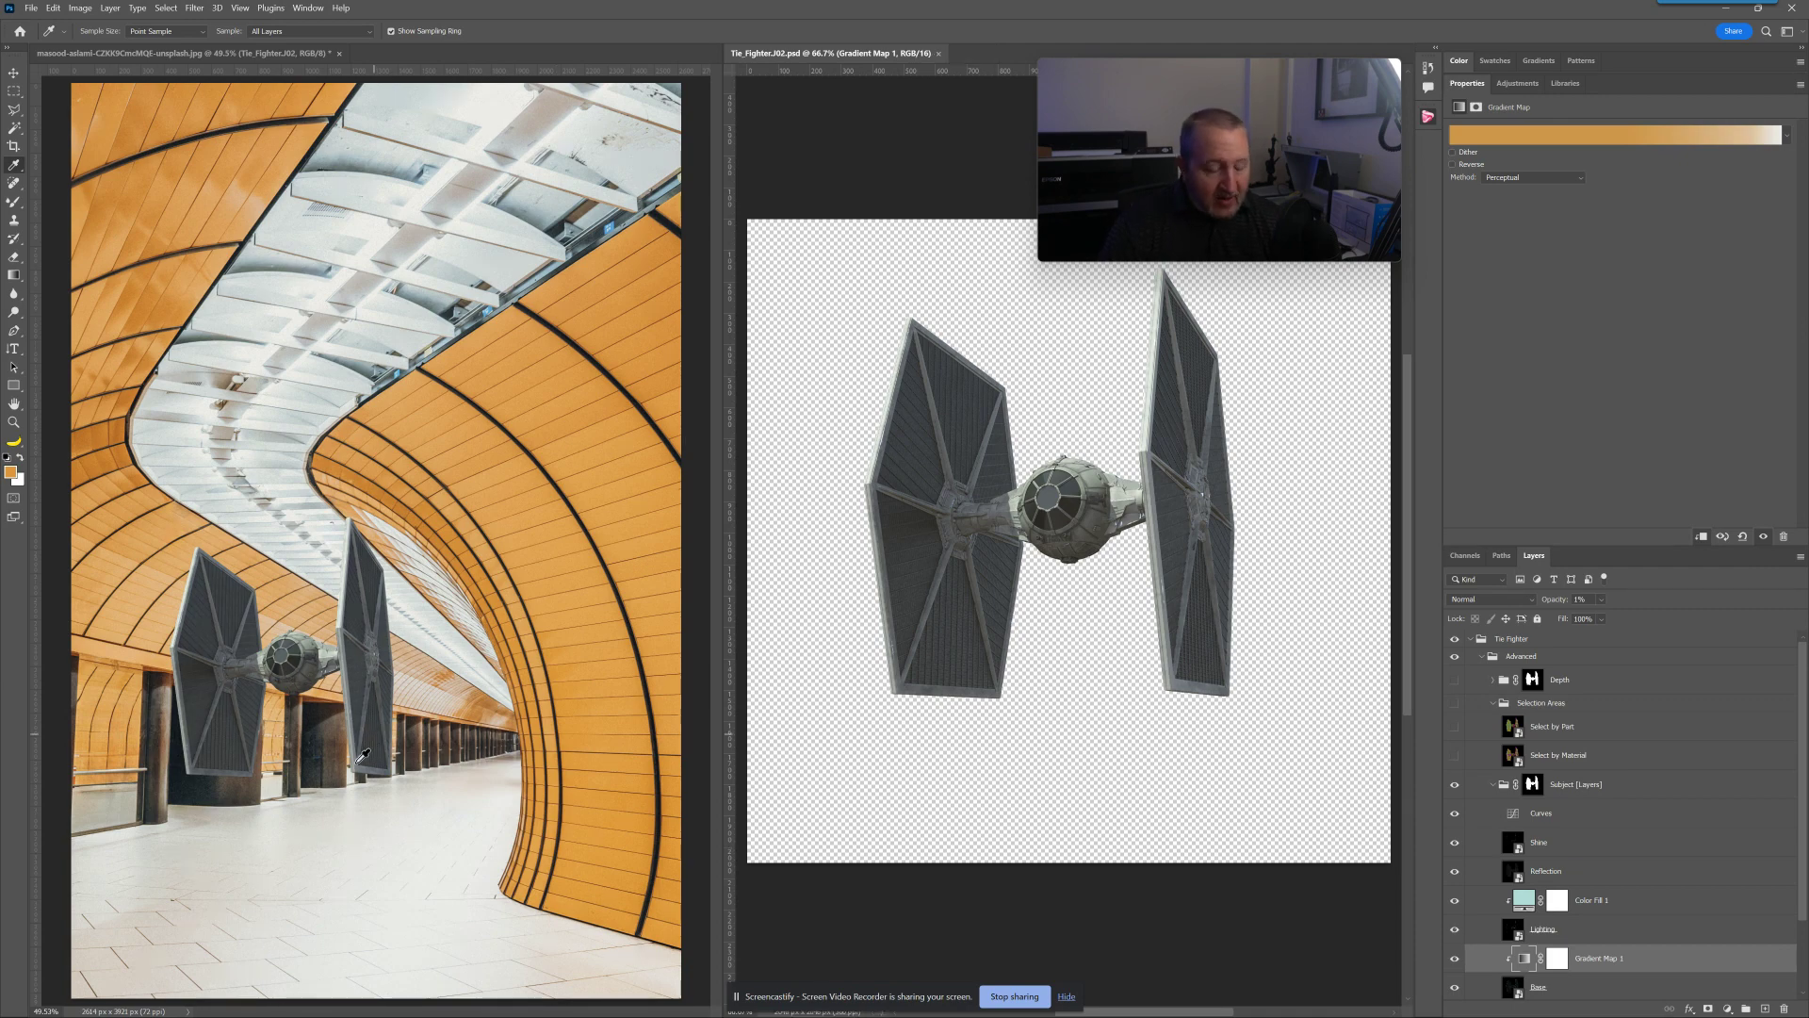
Step: Examine the Tie Fighter's cockpit and lower hull up close against the tunnel photo's grain in the composite
key(z)
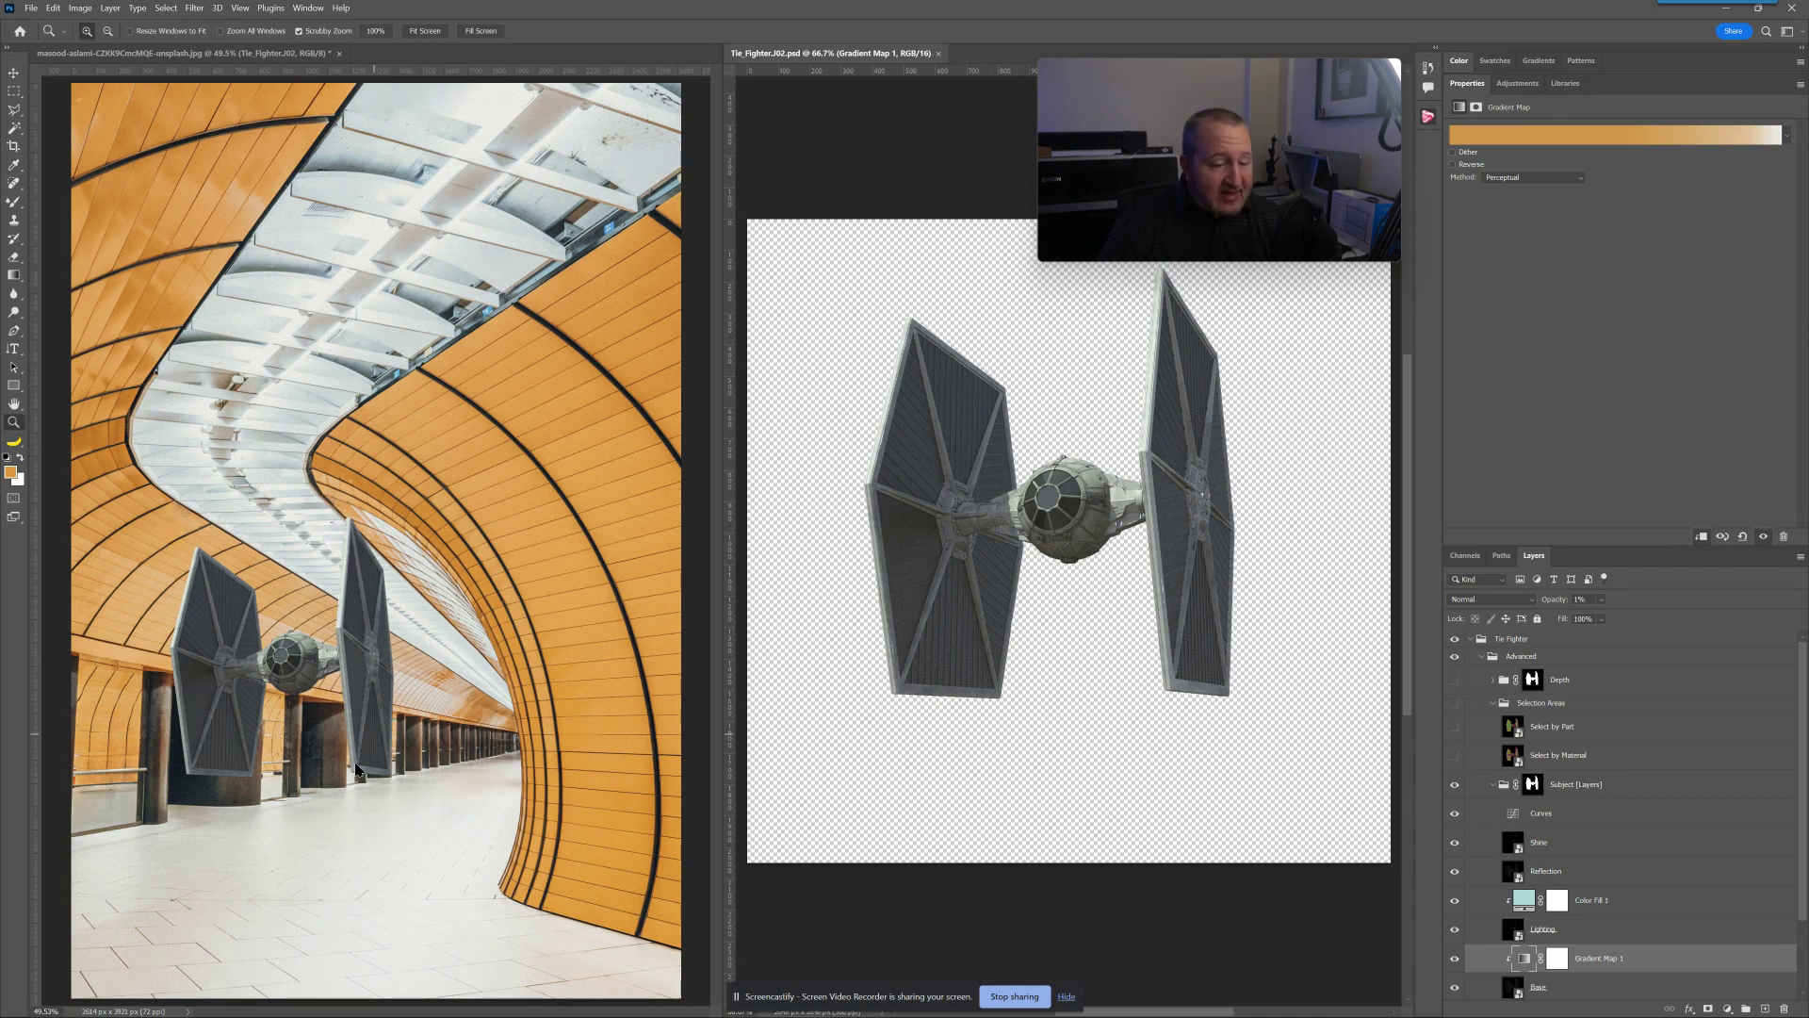
click(452, 735)
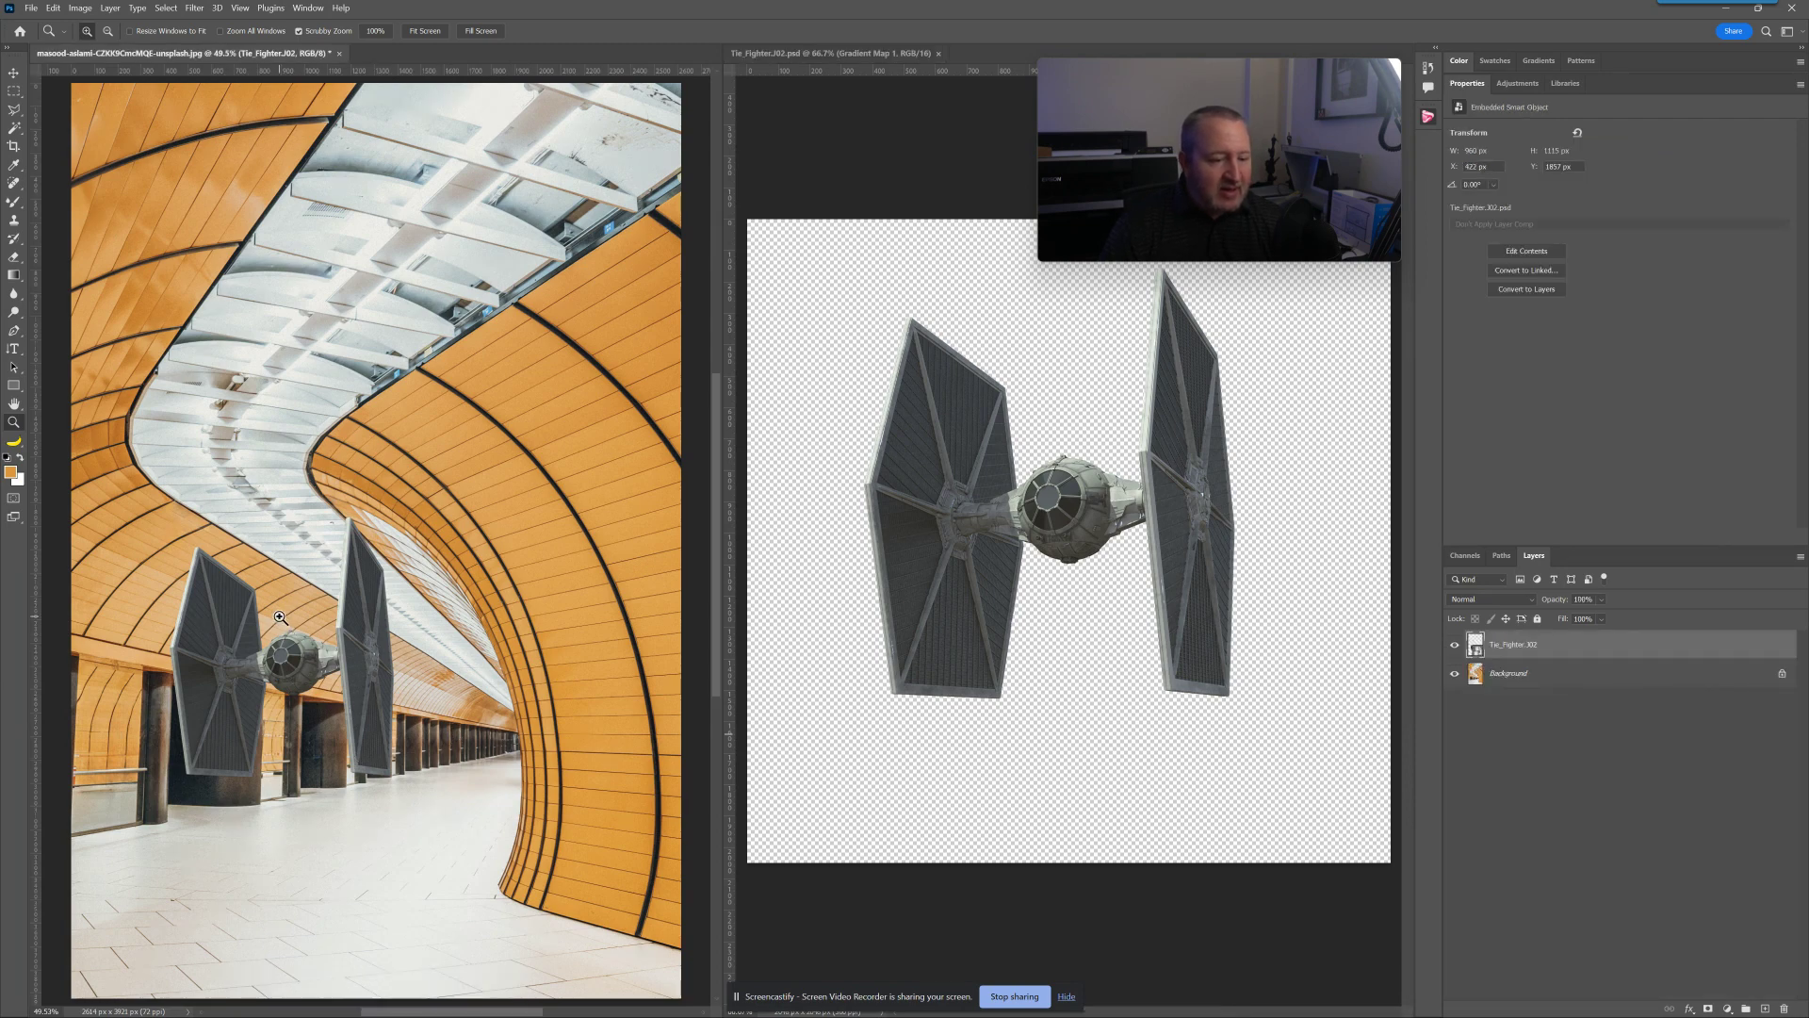
drag(280, 617, 382, 282)
drag(389, 942, 480, 638)
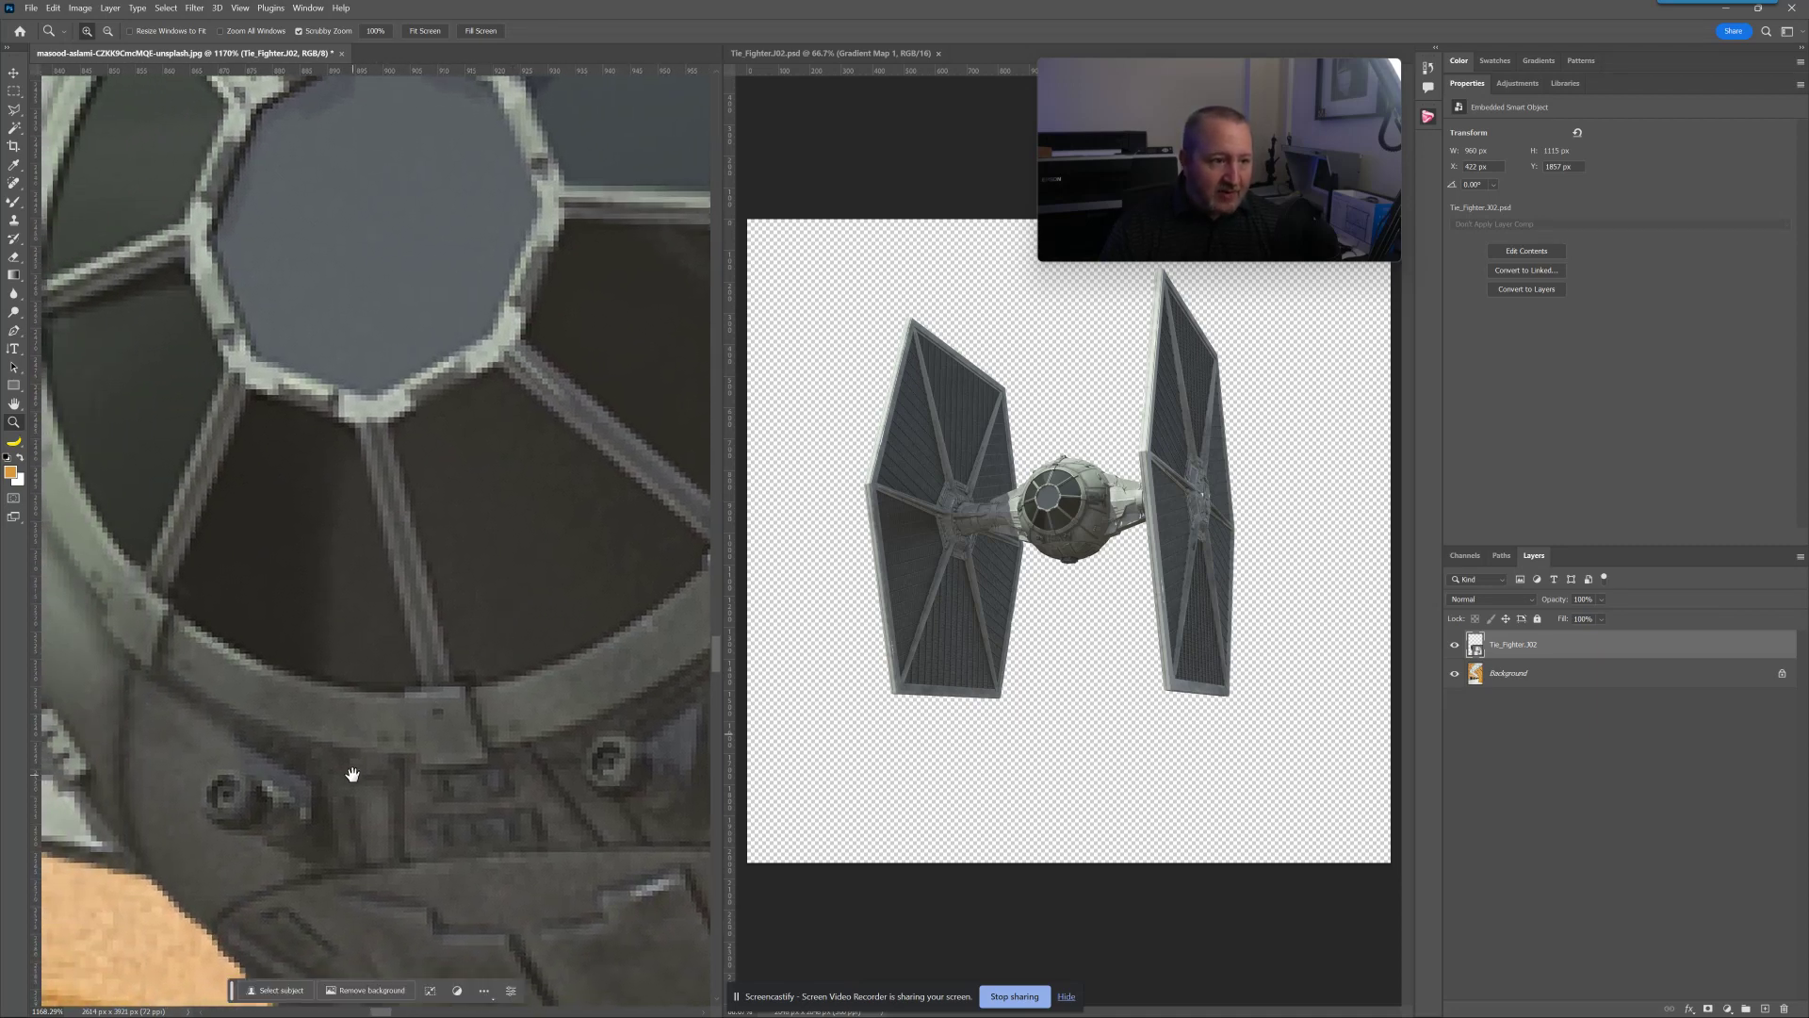
drag(353, 774, 503, 593)
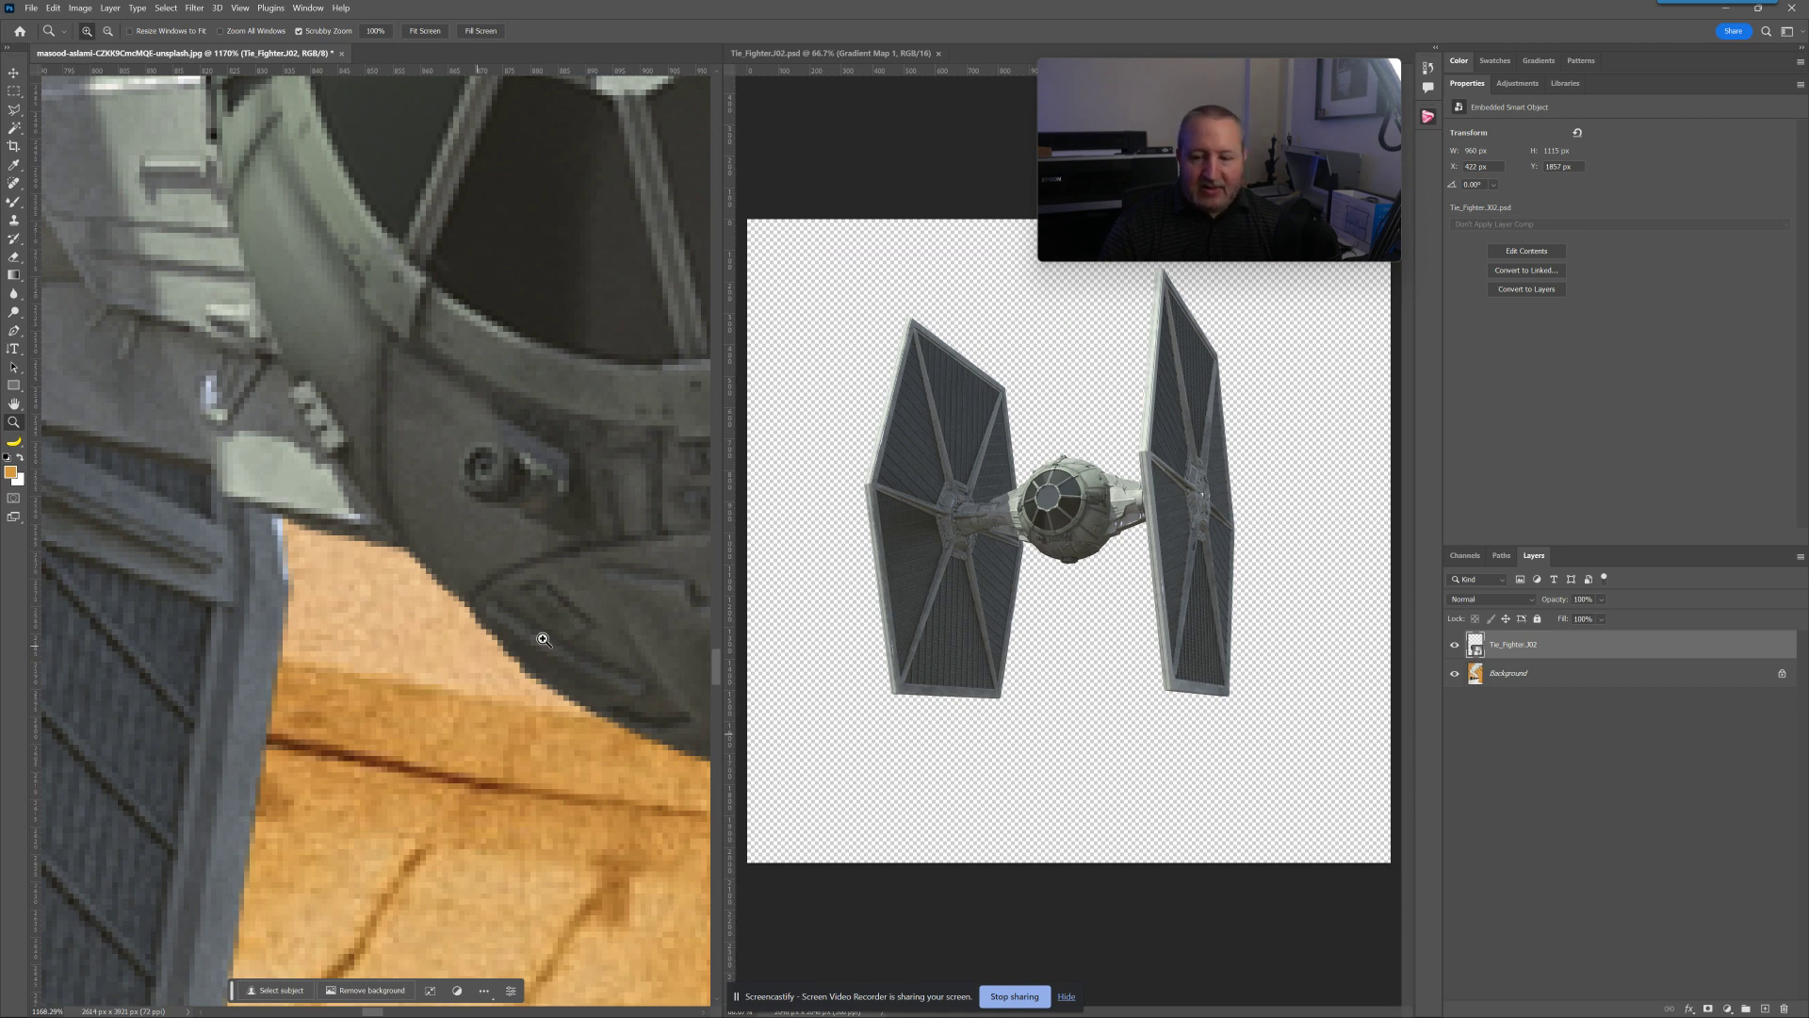
key(ctrl+0)
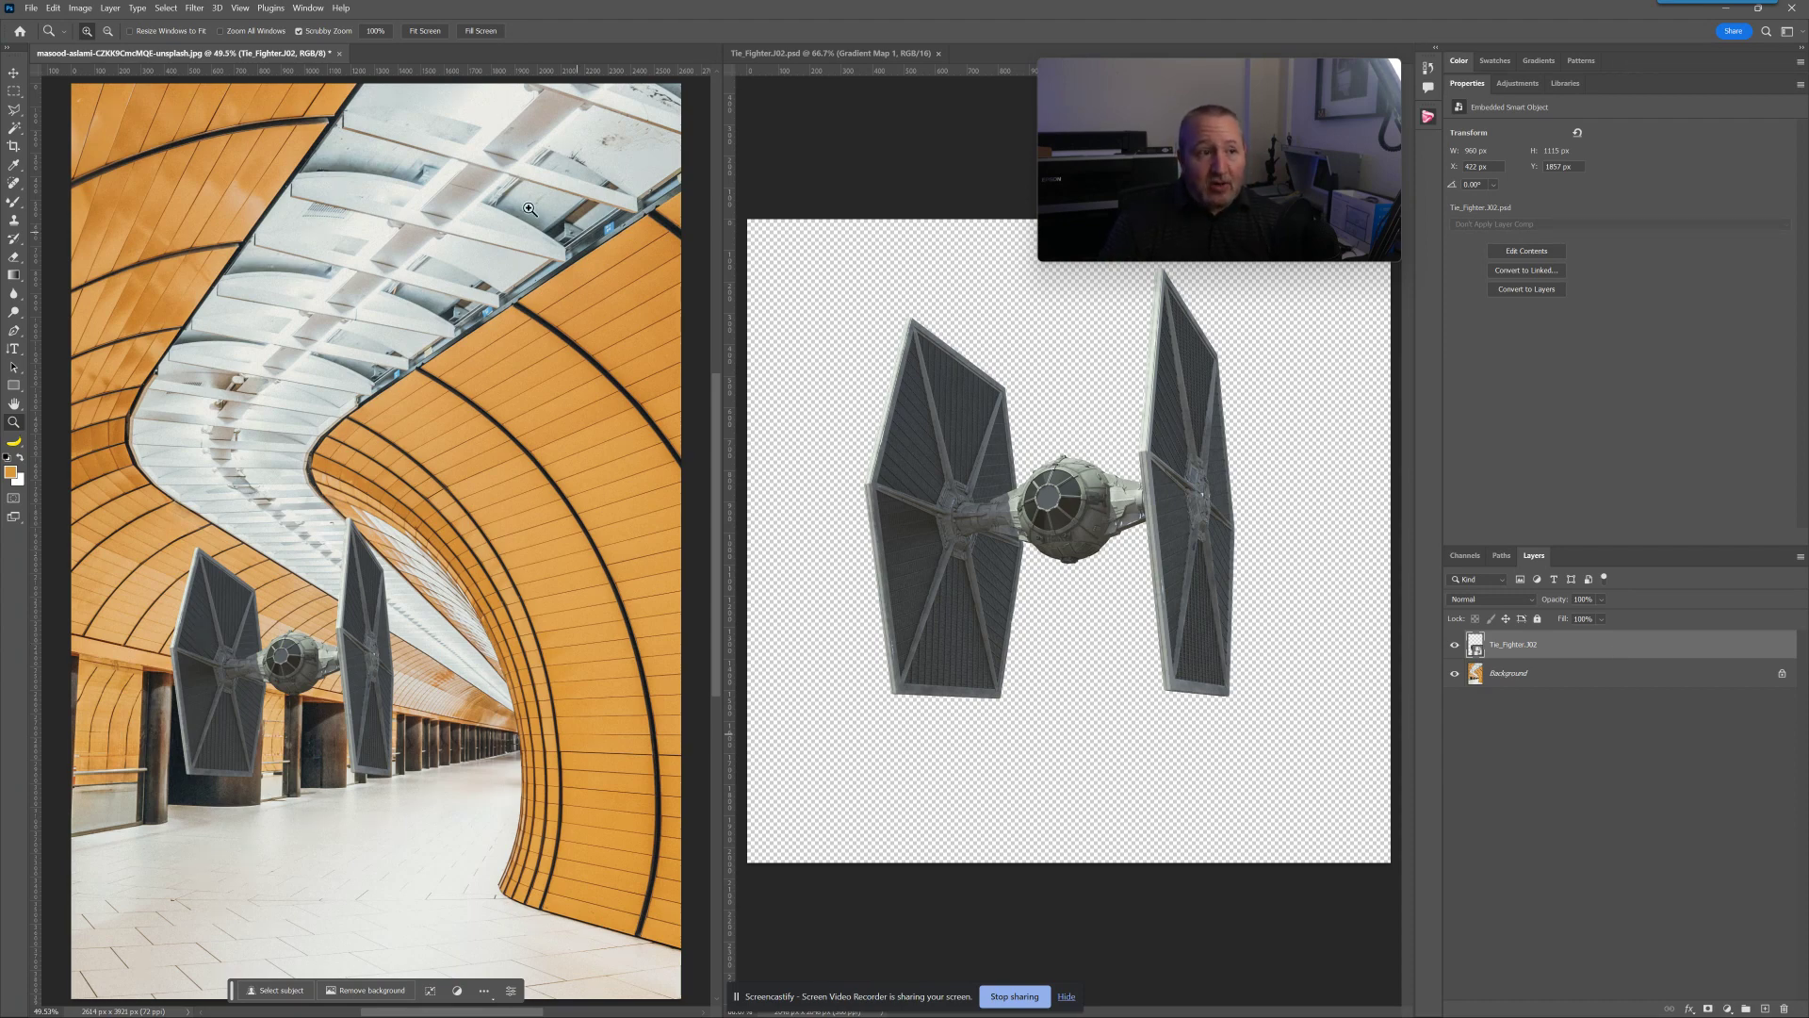
click(197, 11)
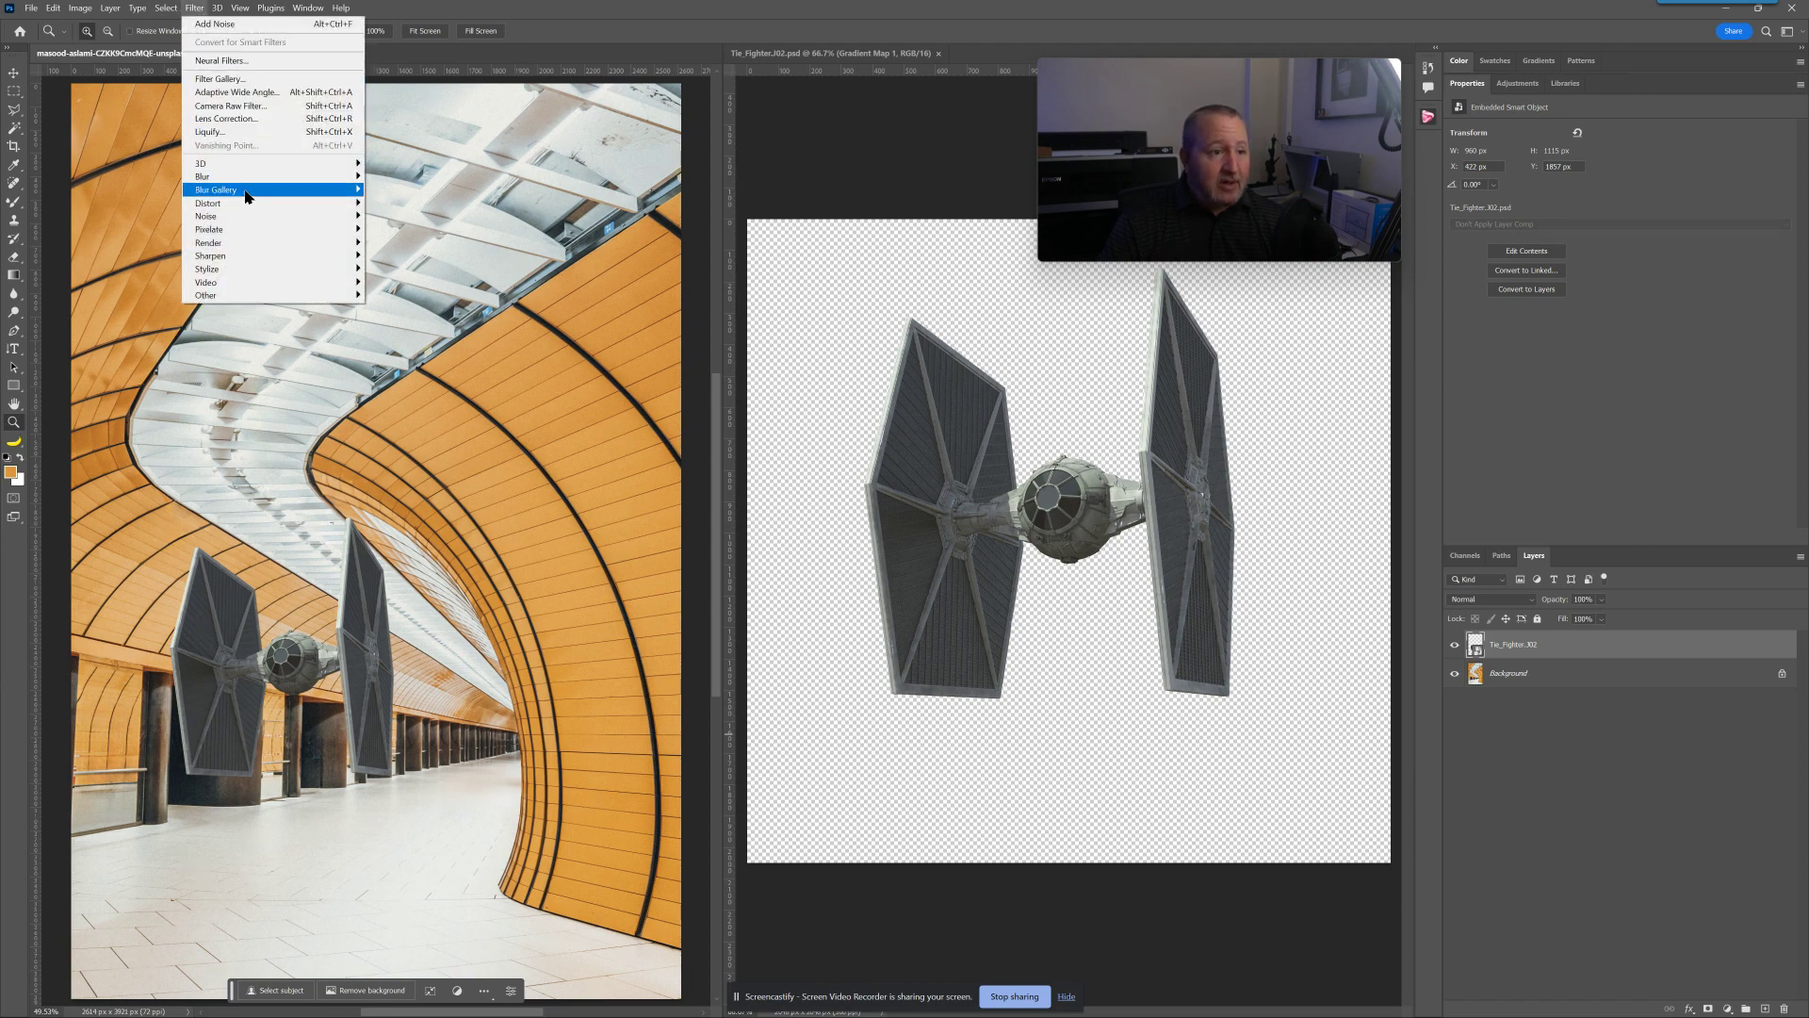
mouse_move(253, 219)
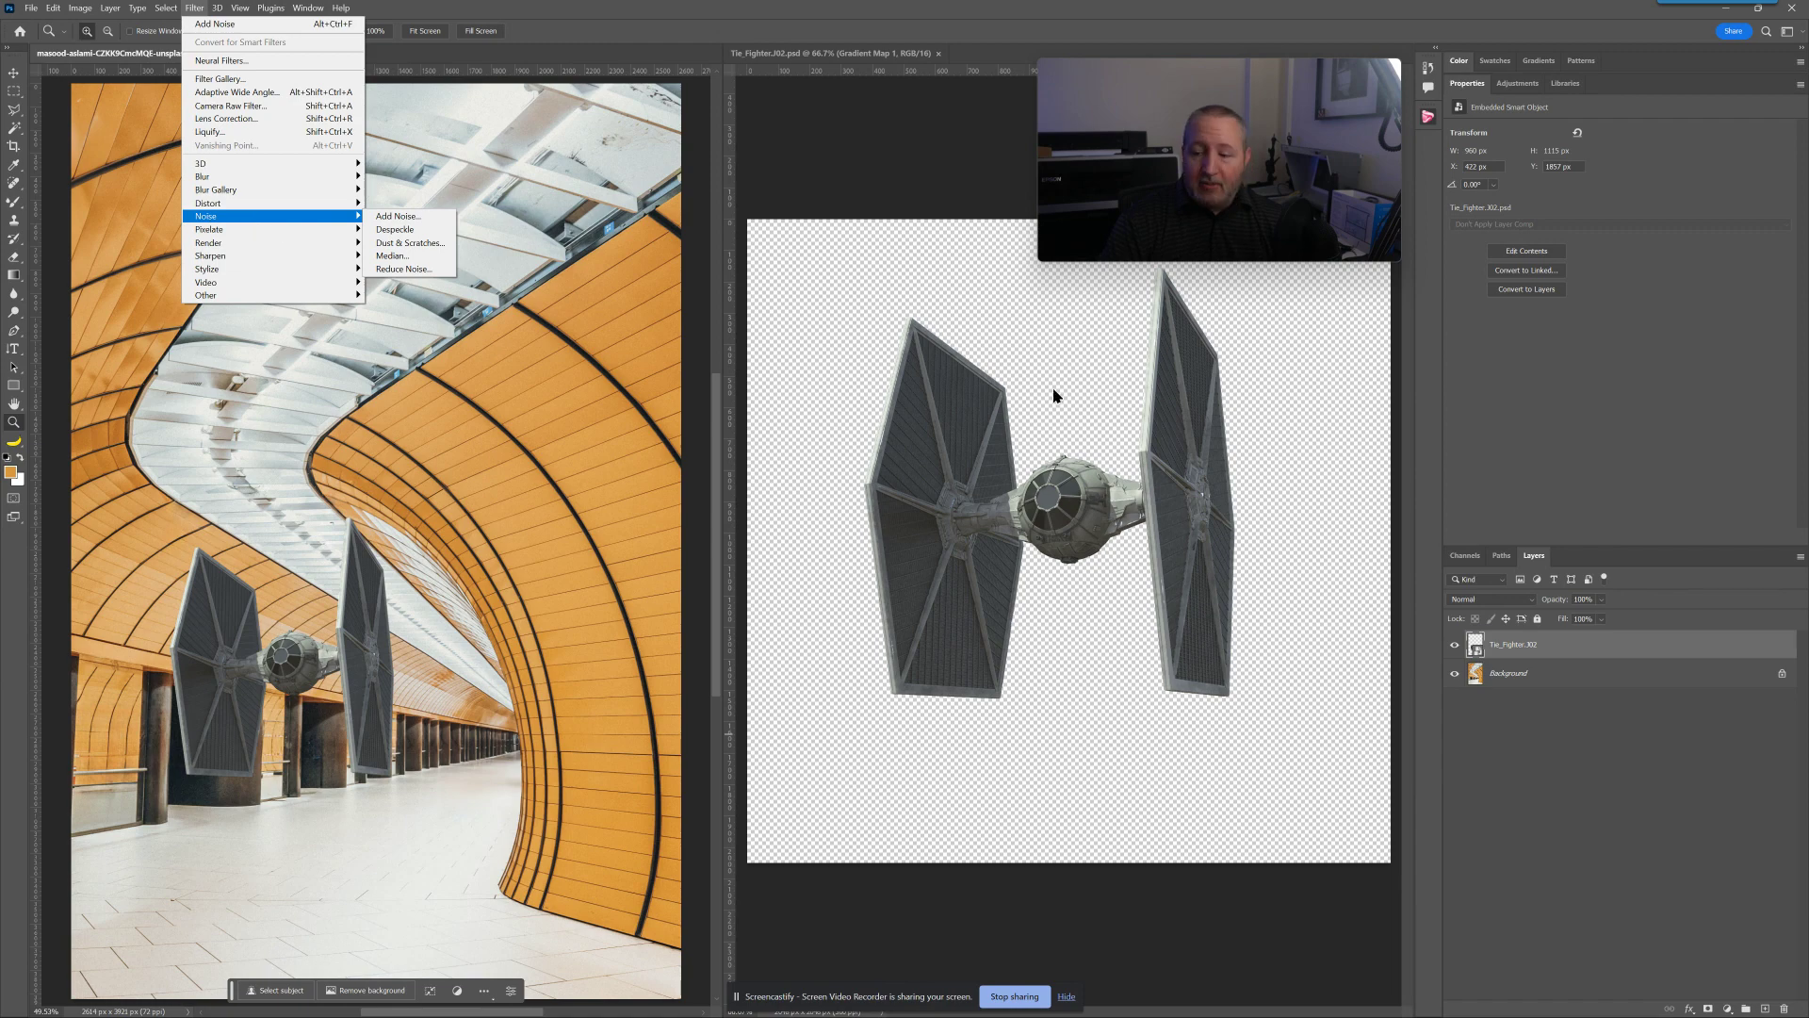
click(1439, 677)
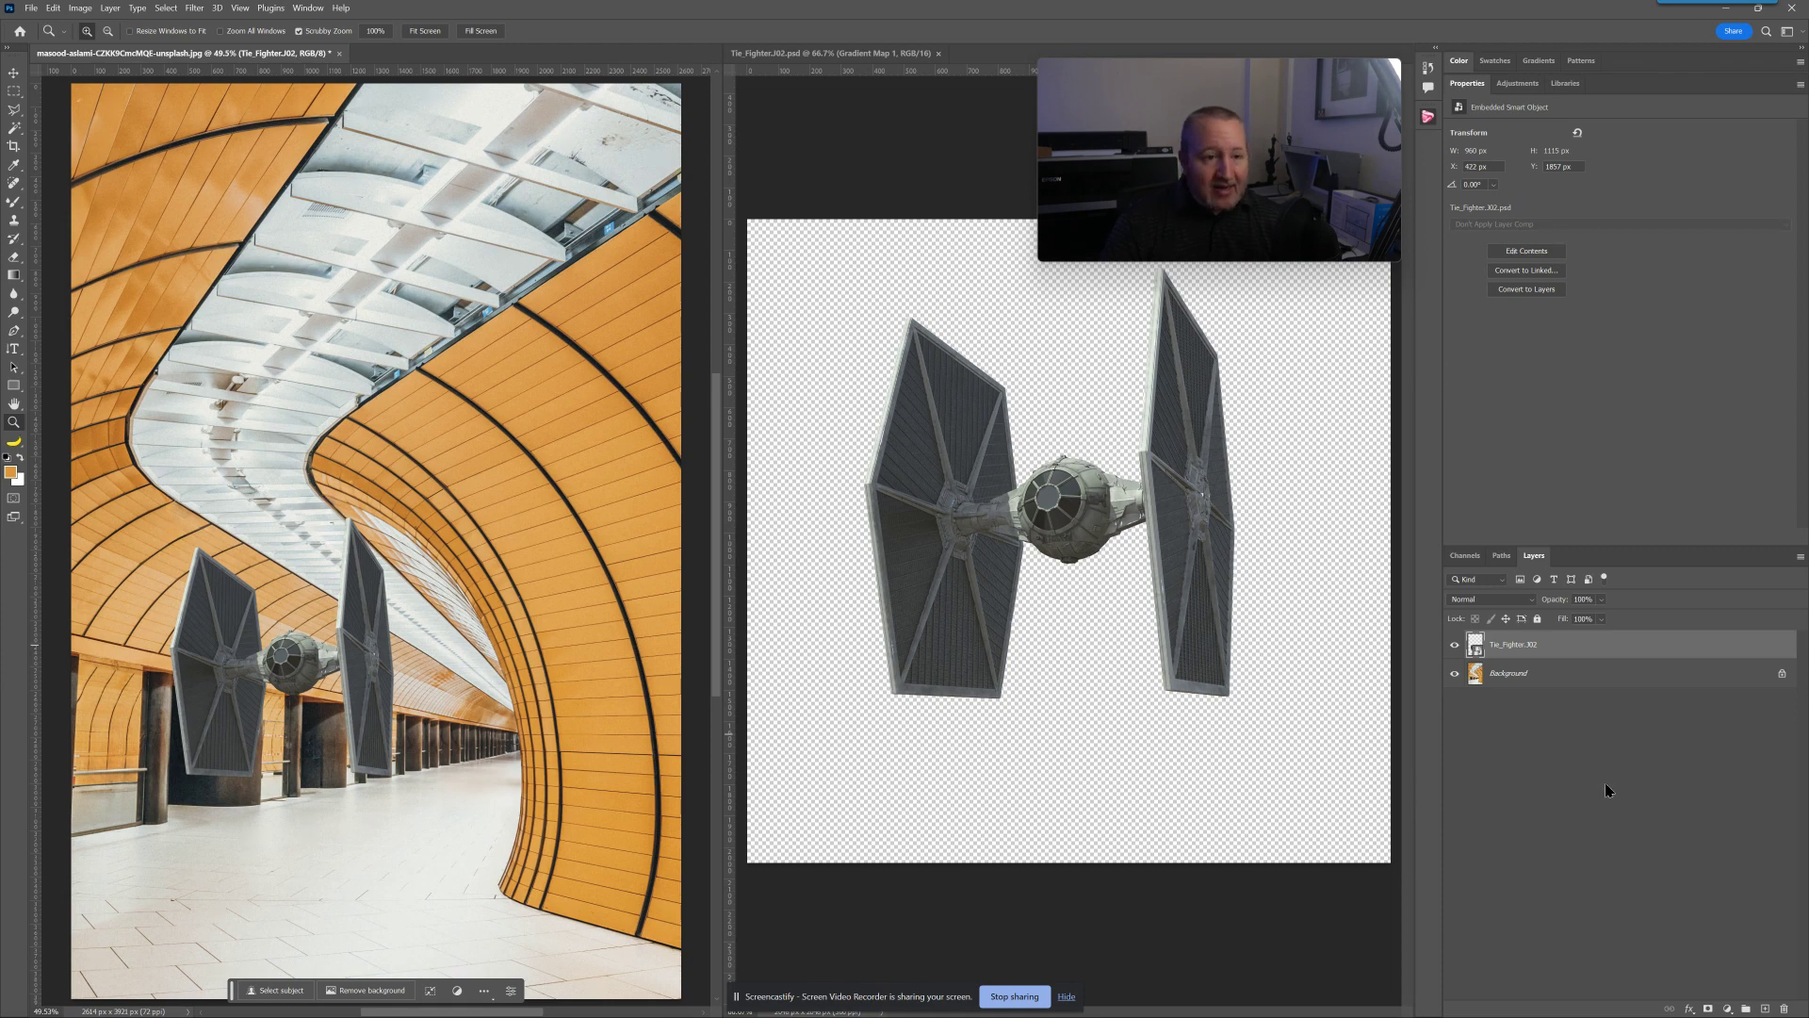
Step: Add a new layer above the Tie Fighter and fill it with 50% Gray in Normal mode at 100% opacity
click(1765, 1008)
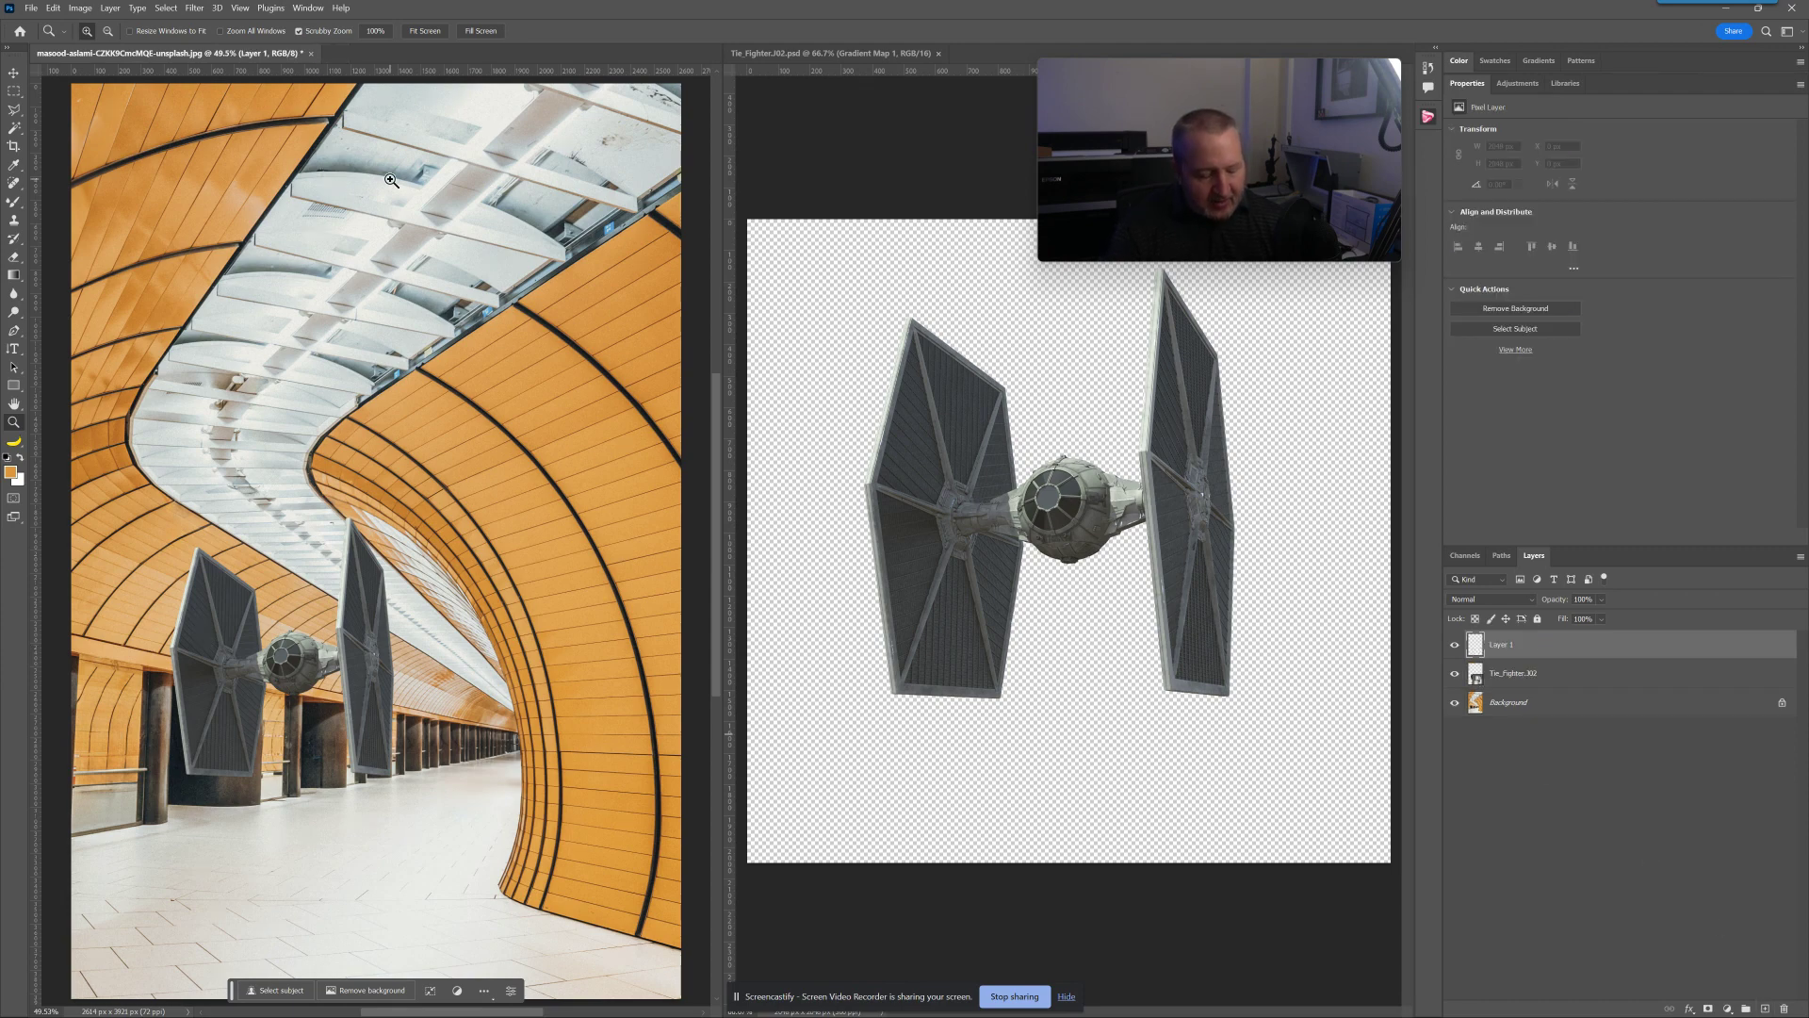
key(shift+F5)
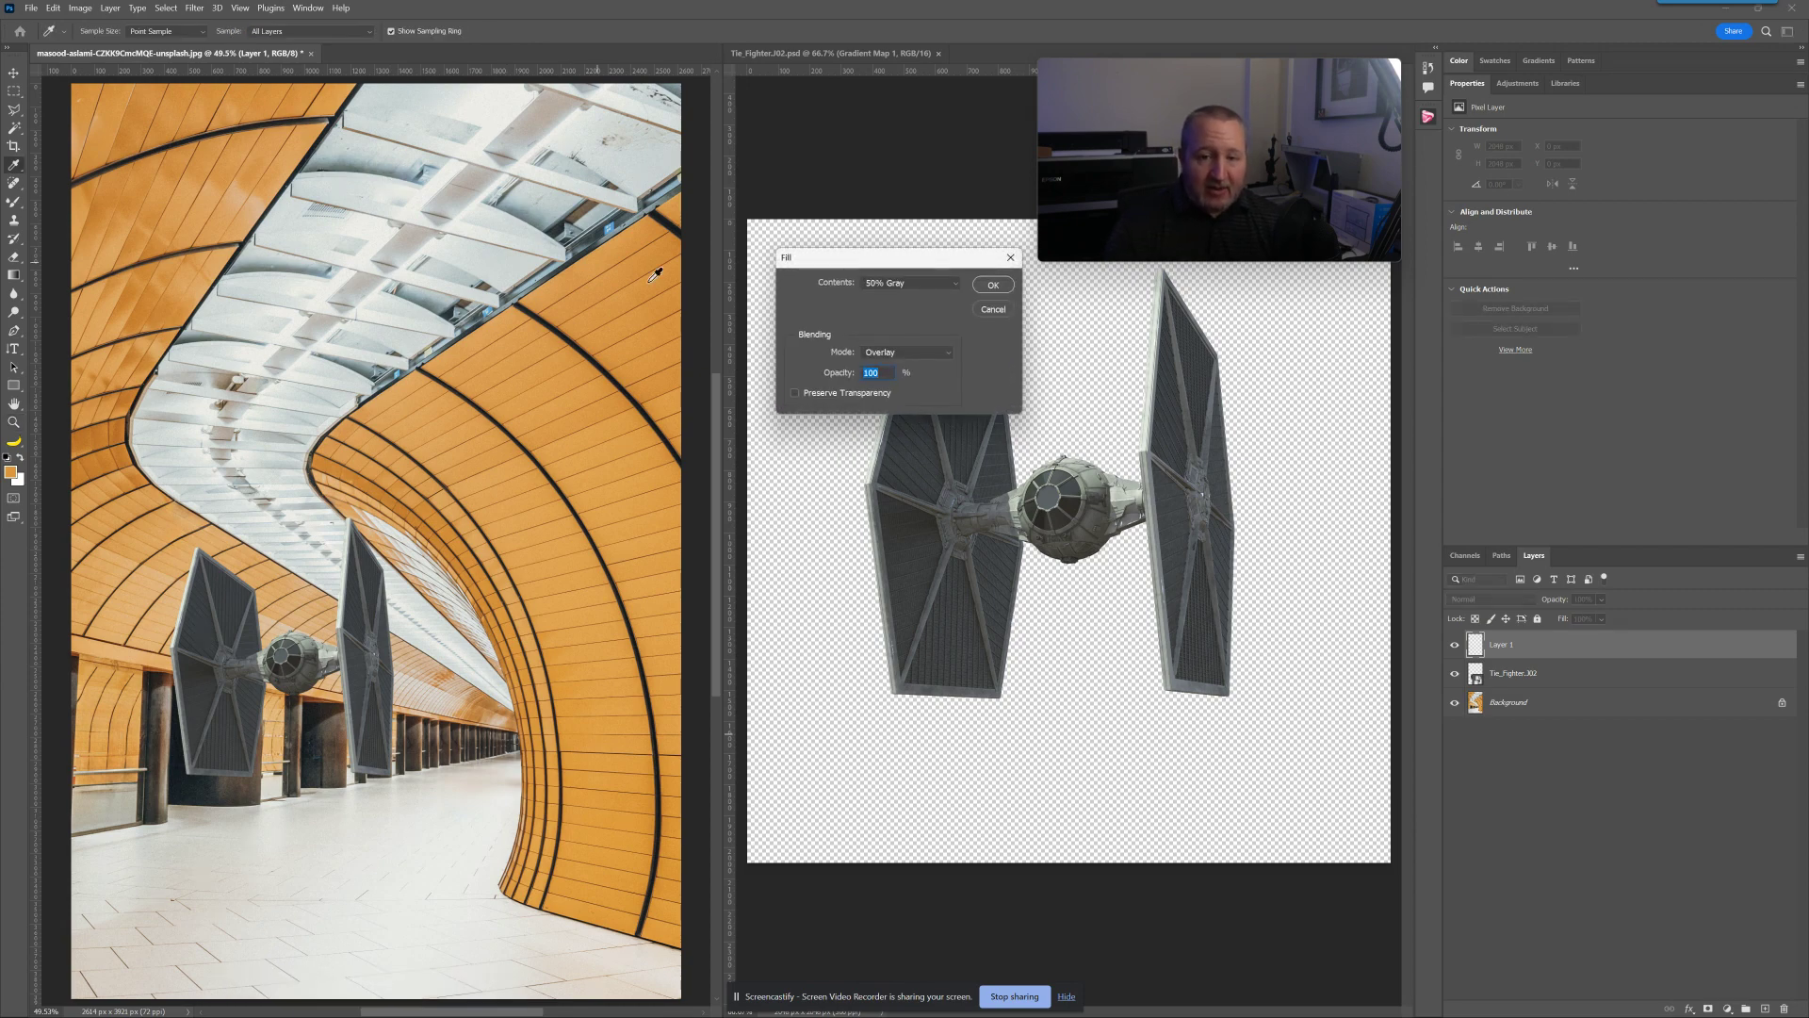
click(908, 280)
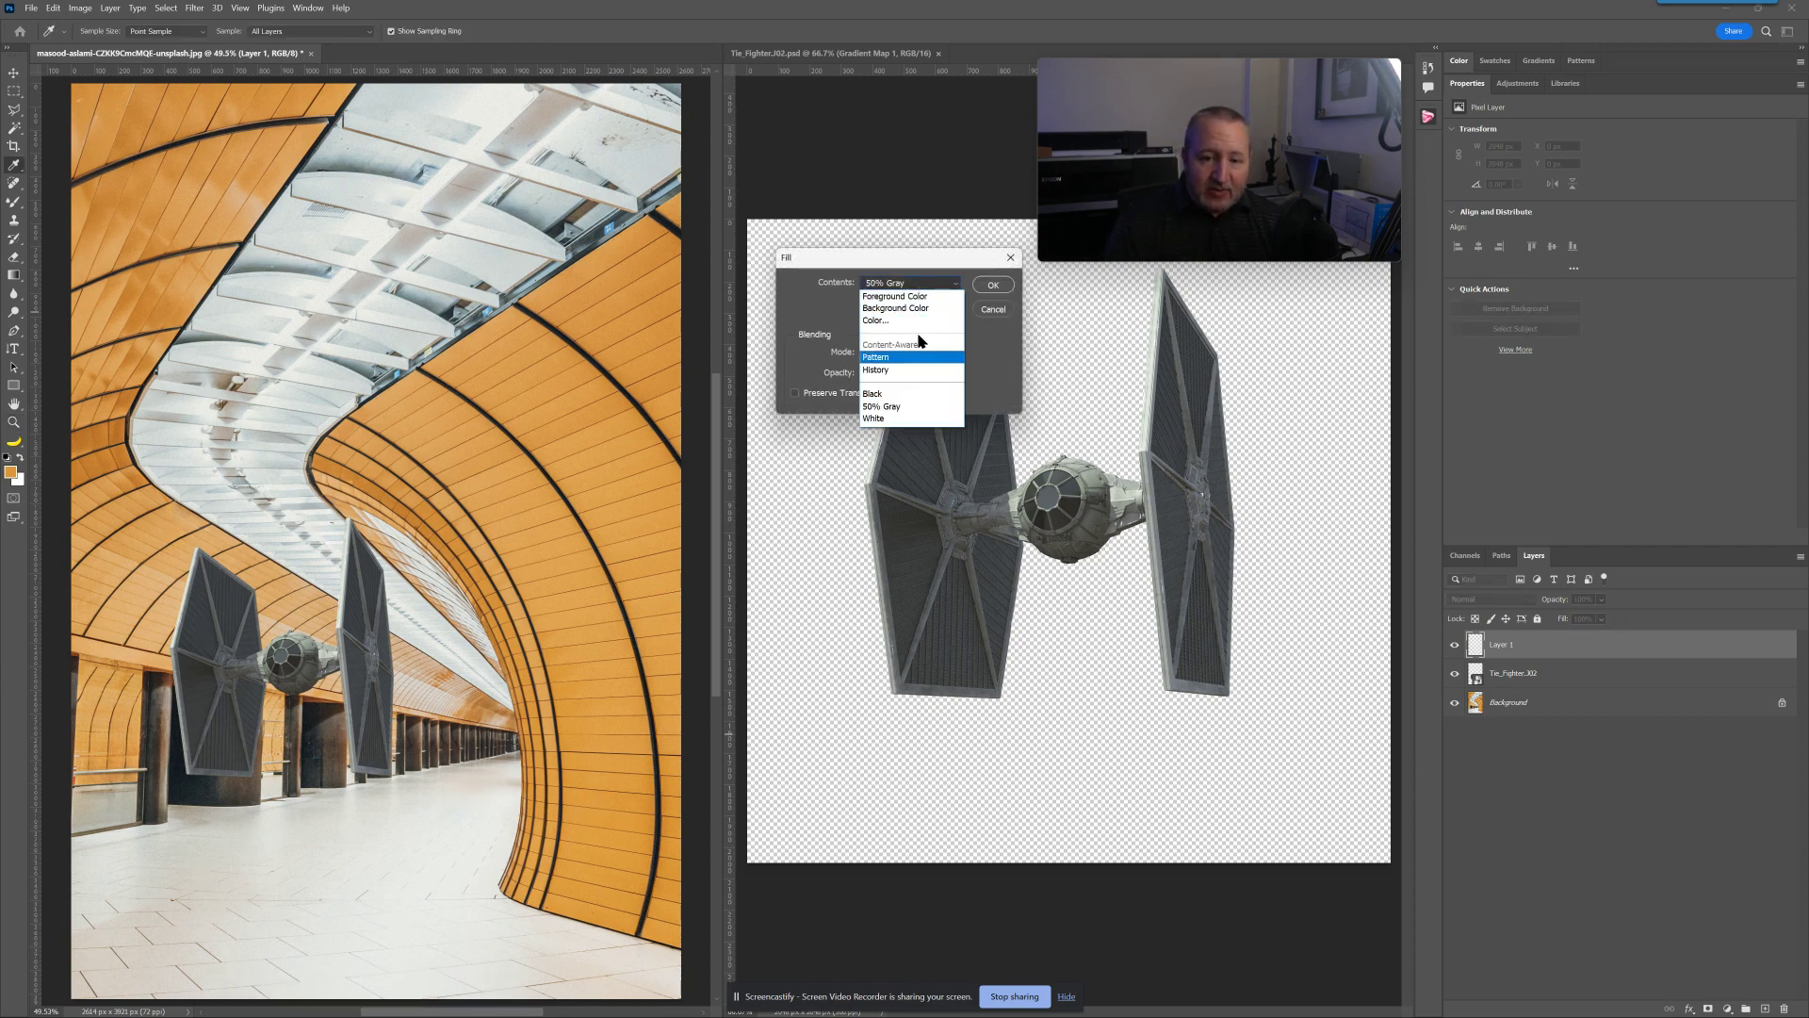
click(910, 407)
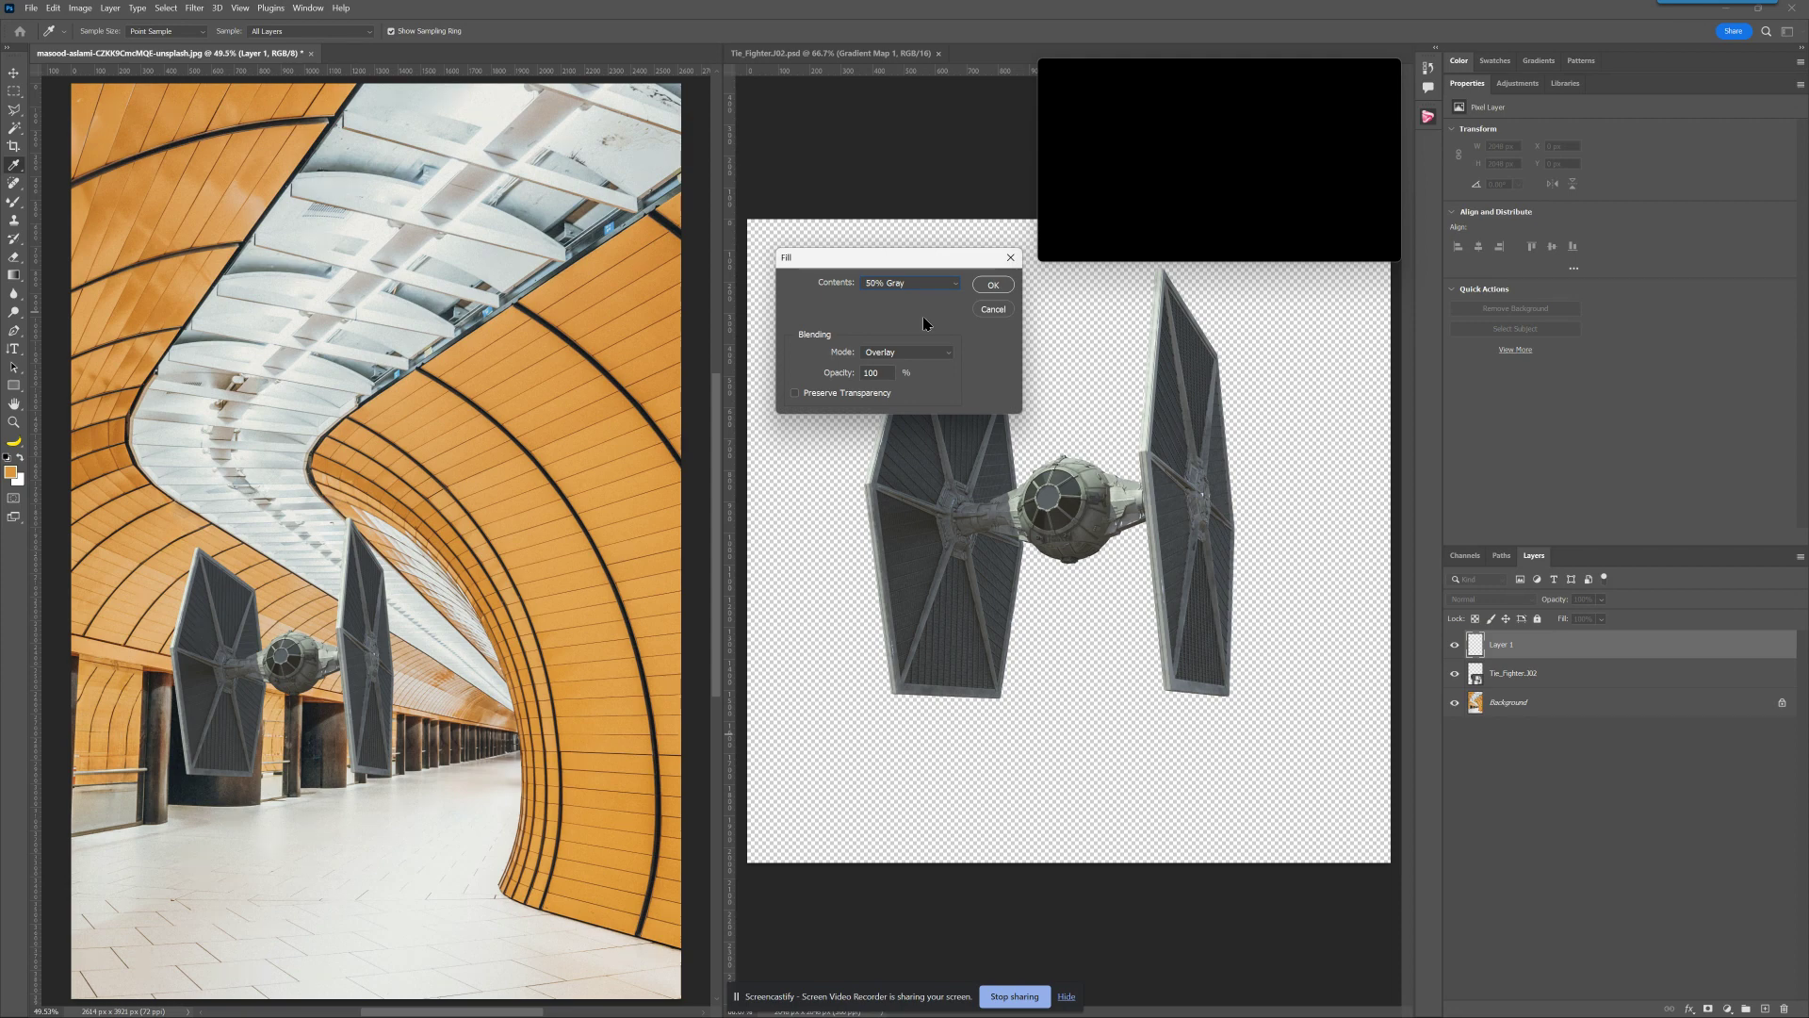
click(910, 363)
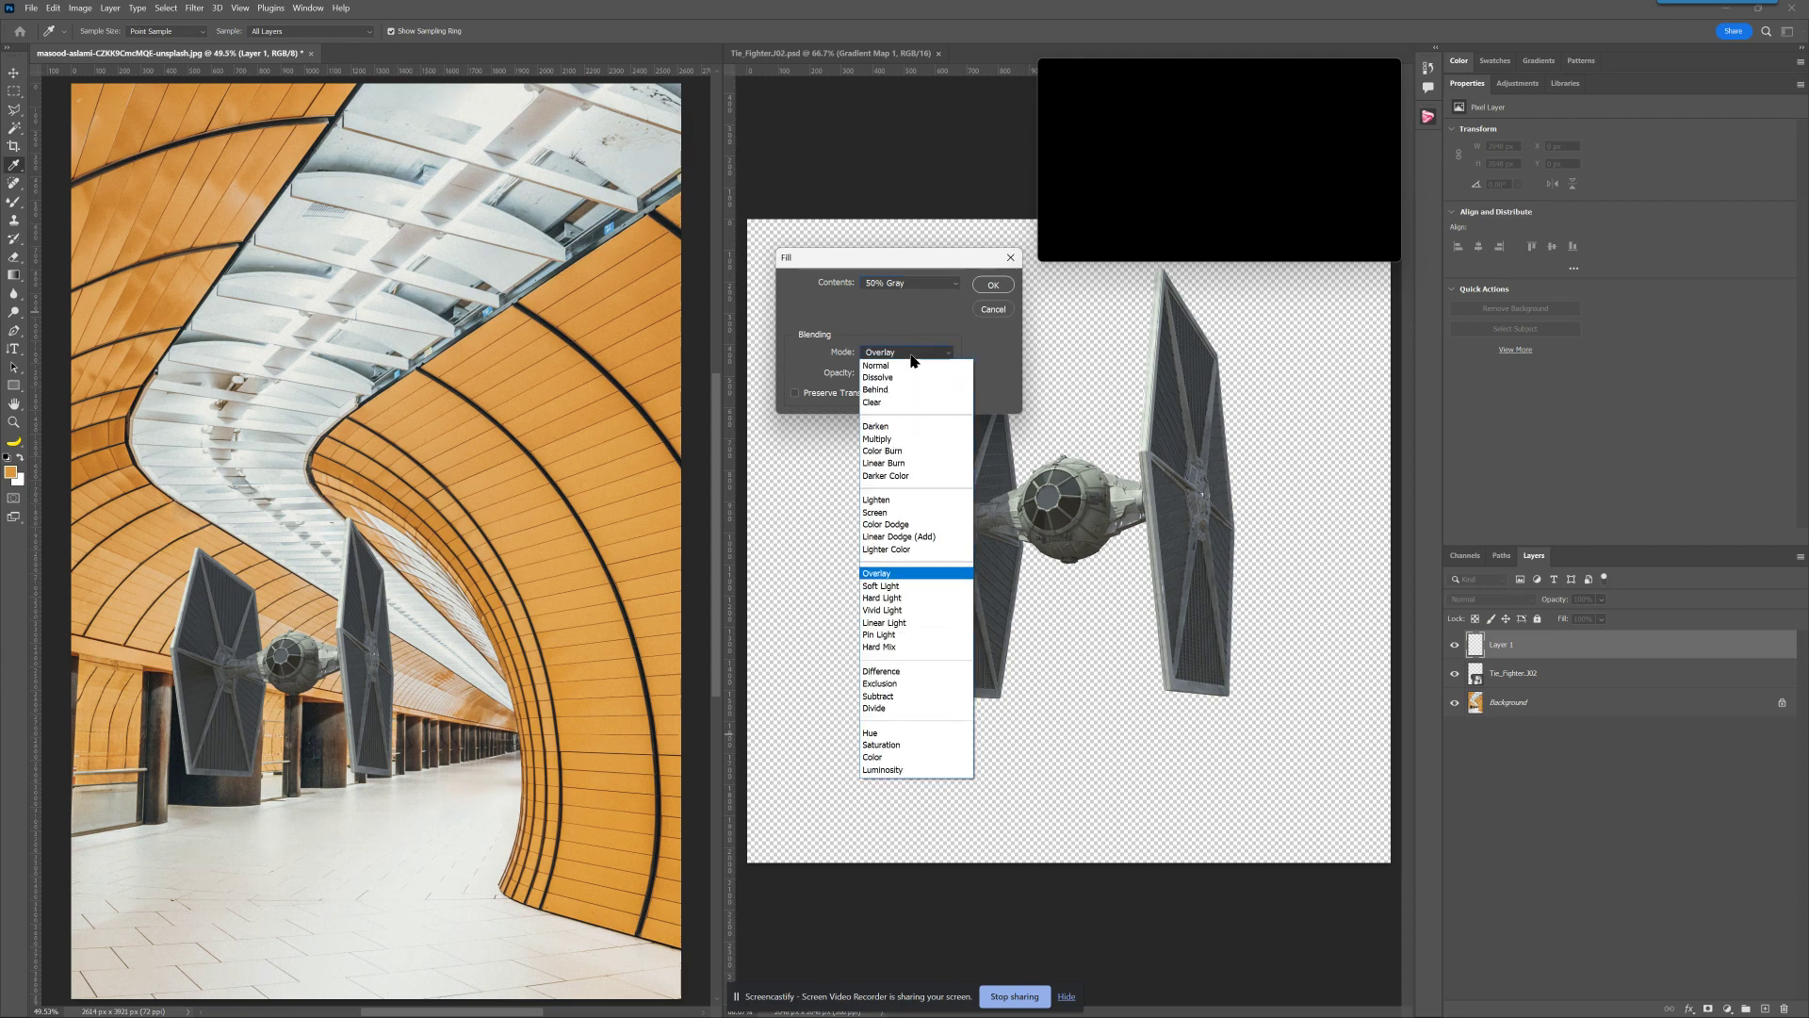
click(913, 367)
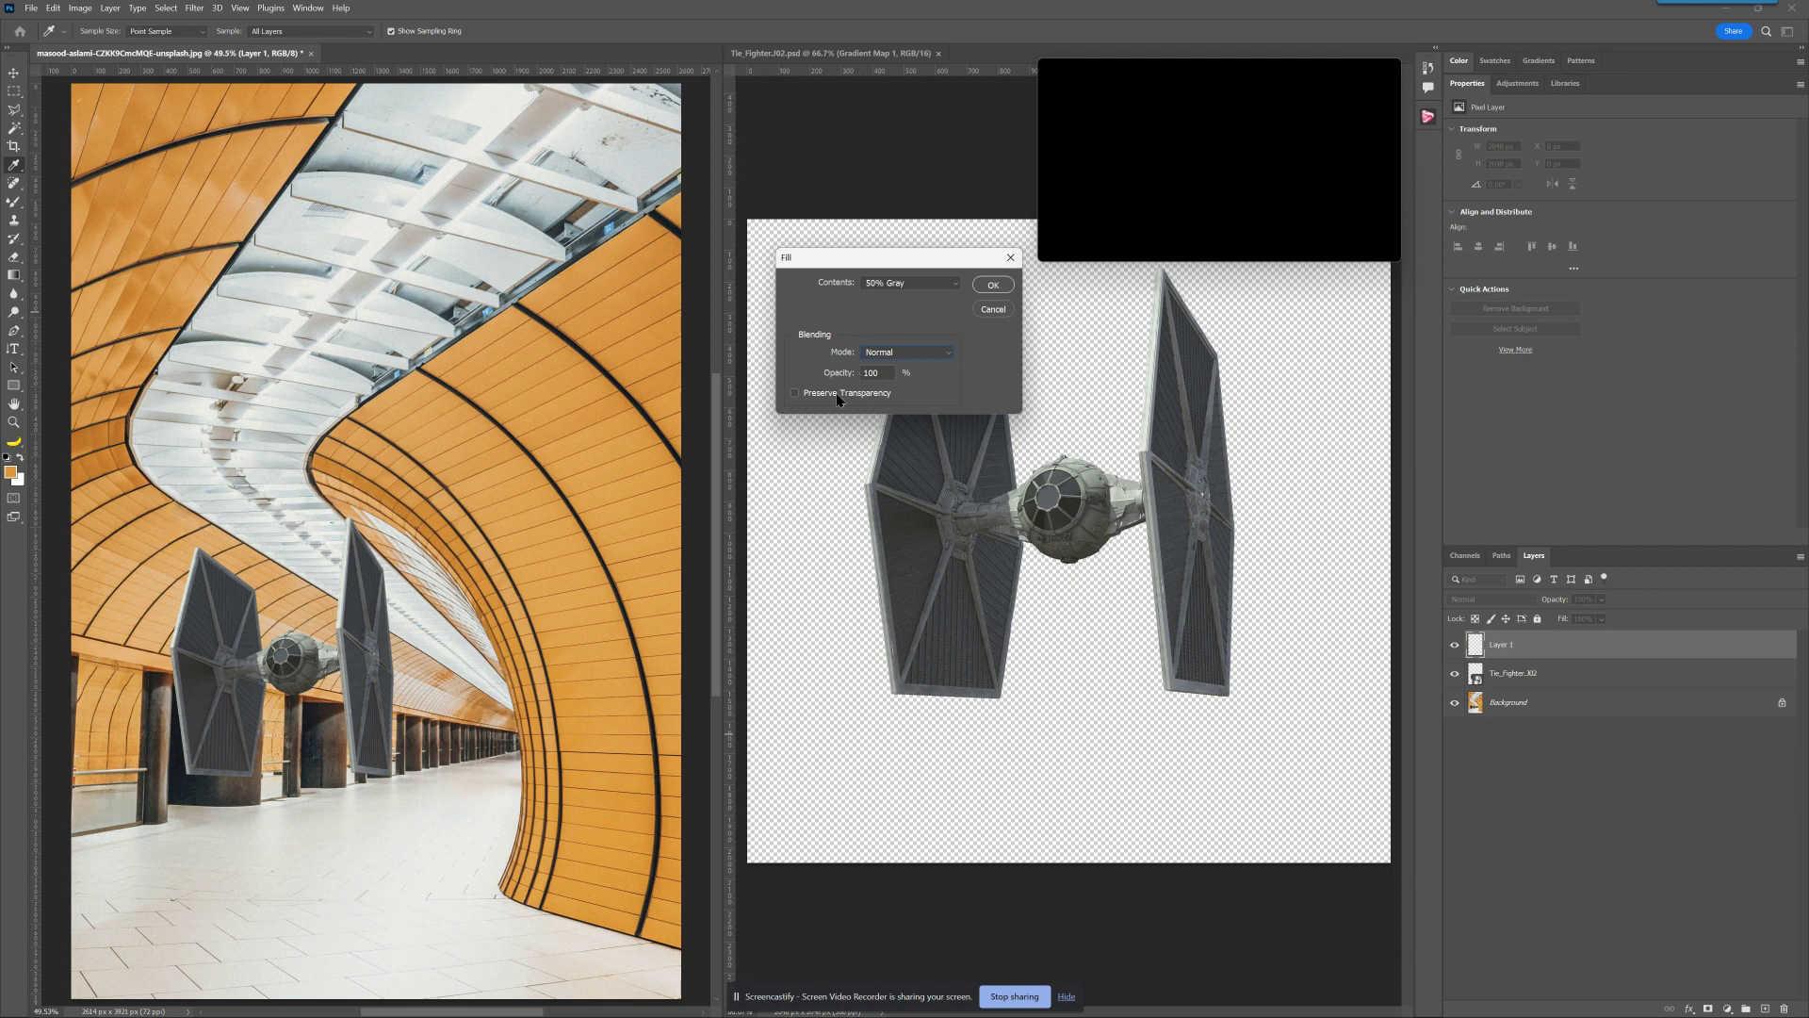
click(992, 284)
key(z)
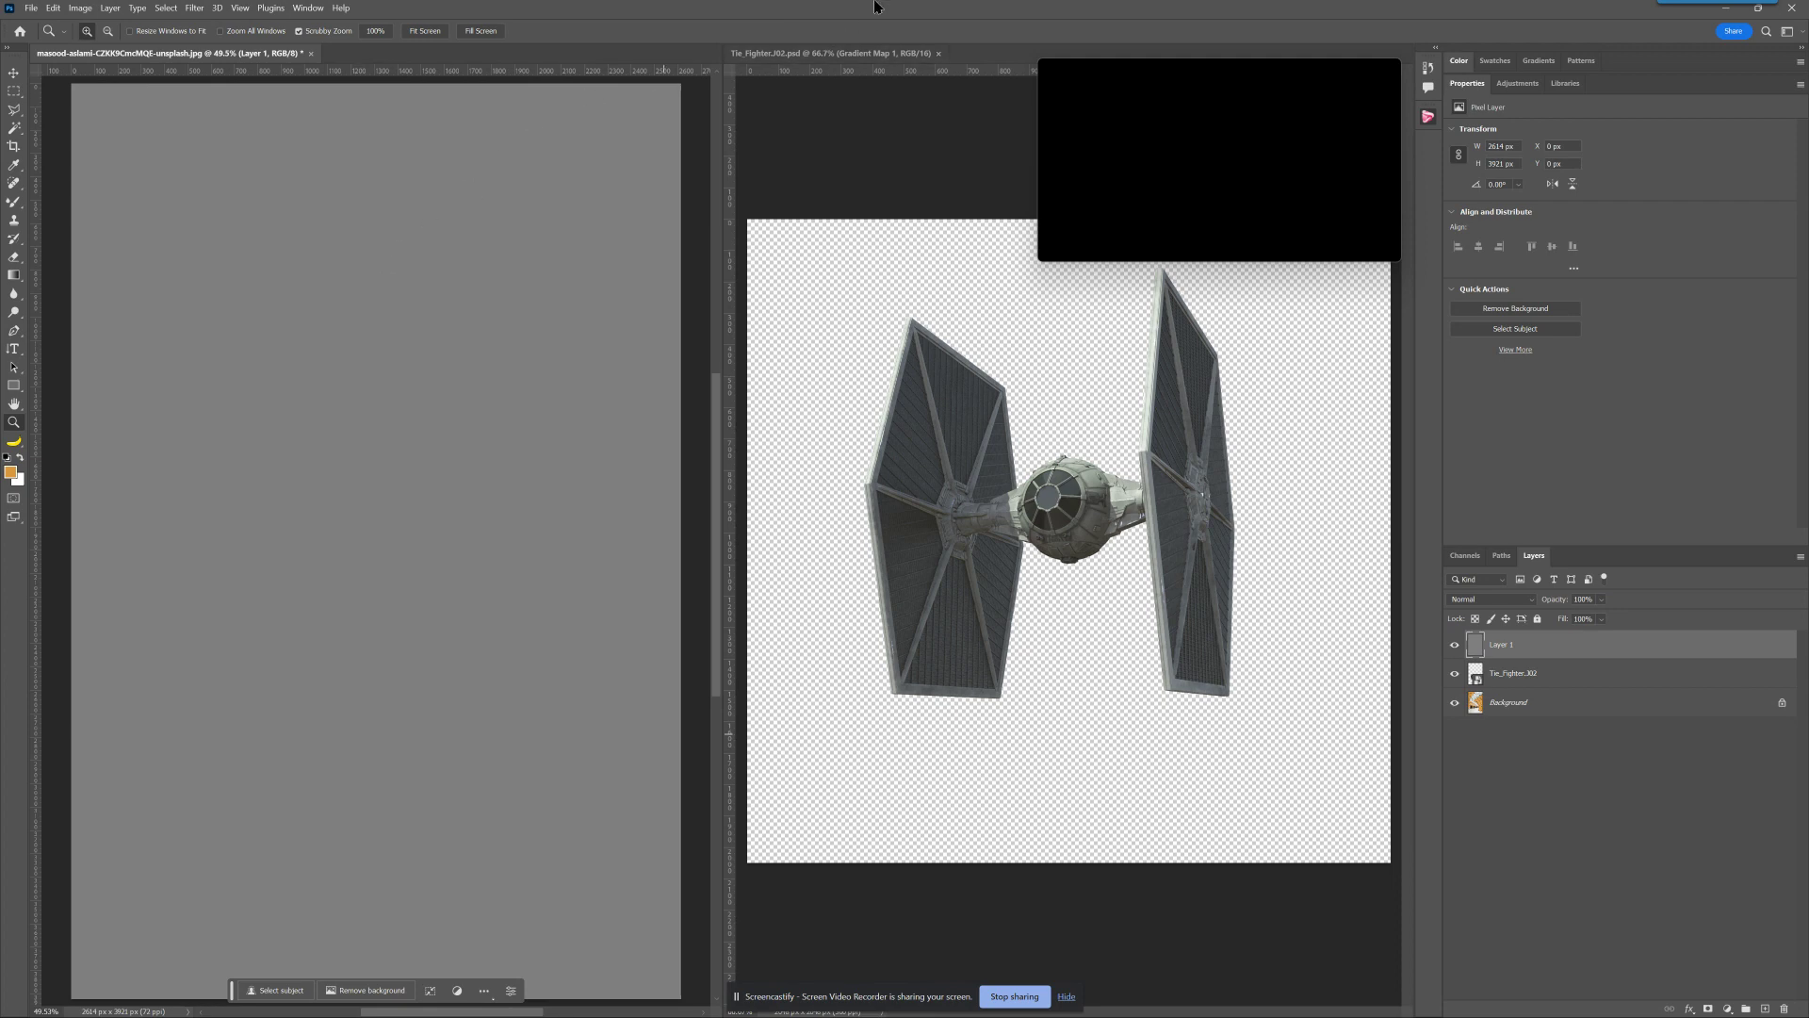
Step: Close the separate Tie Fighter document and clip the gray layer to the Tie Fighter layer in the tunnel composite
click(938, 52)
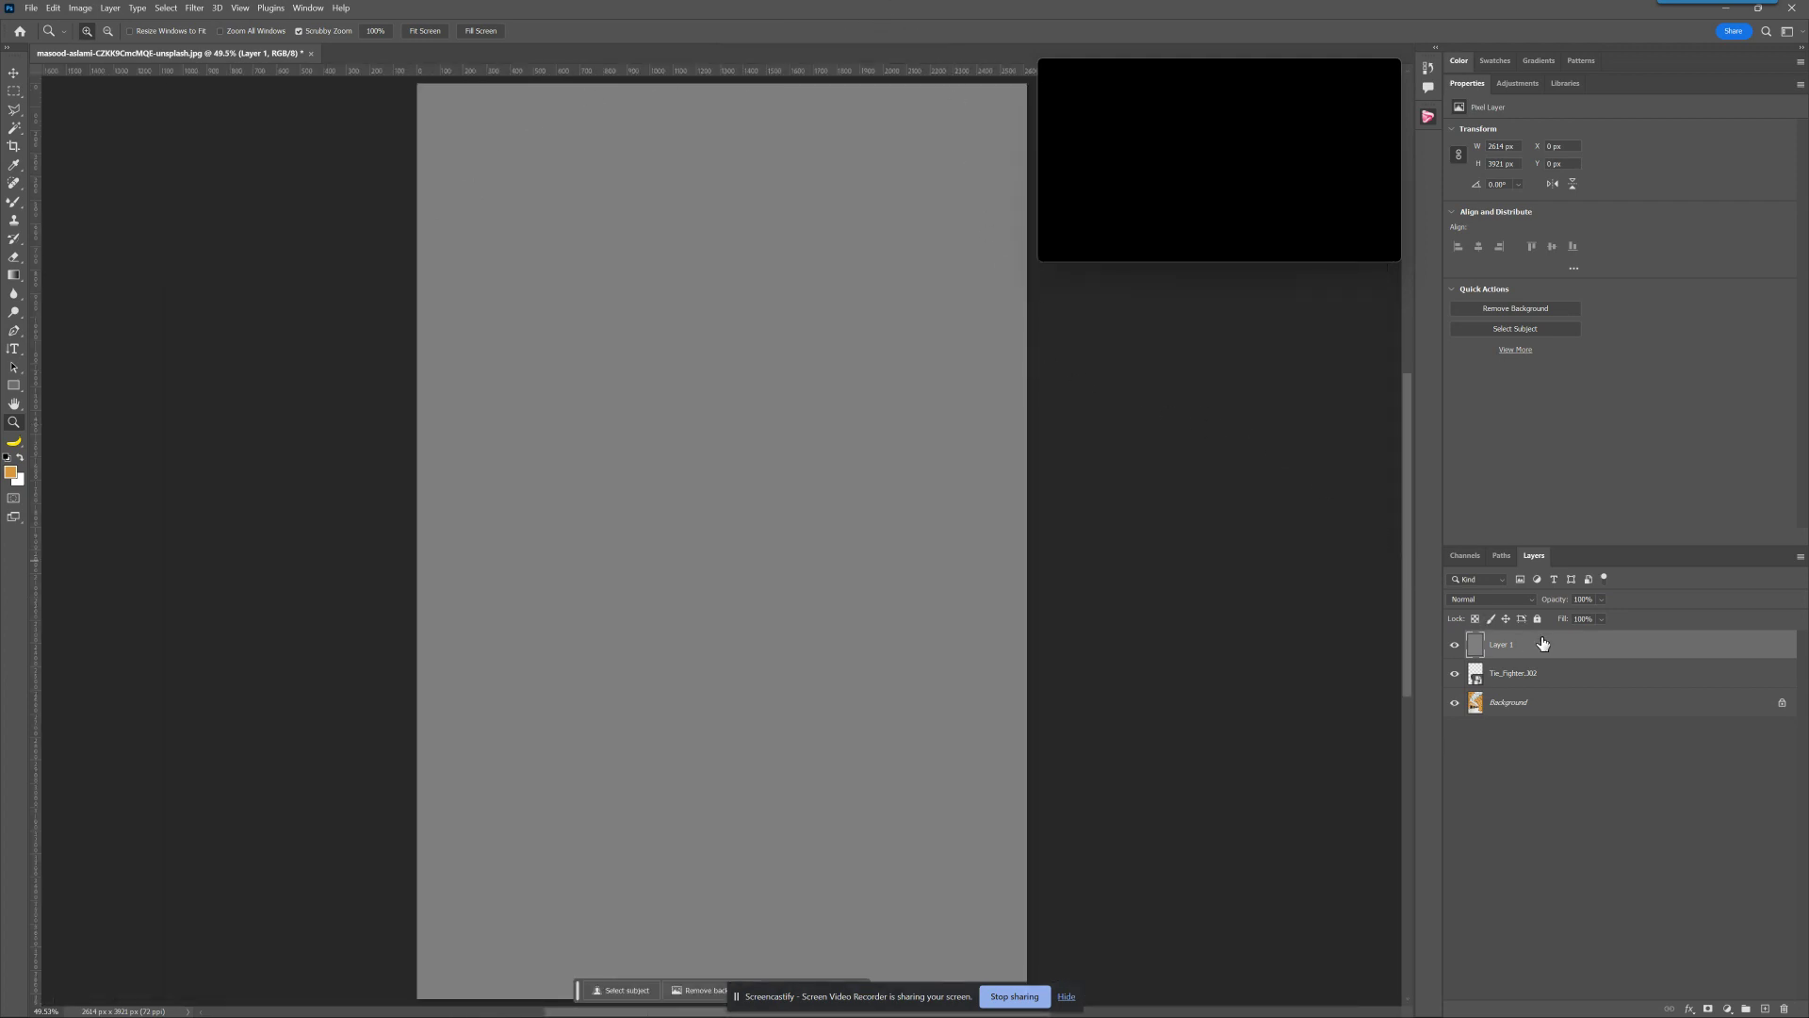
right_click(1589, 656)
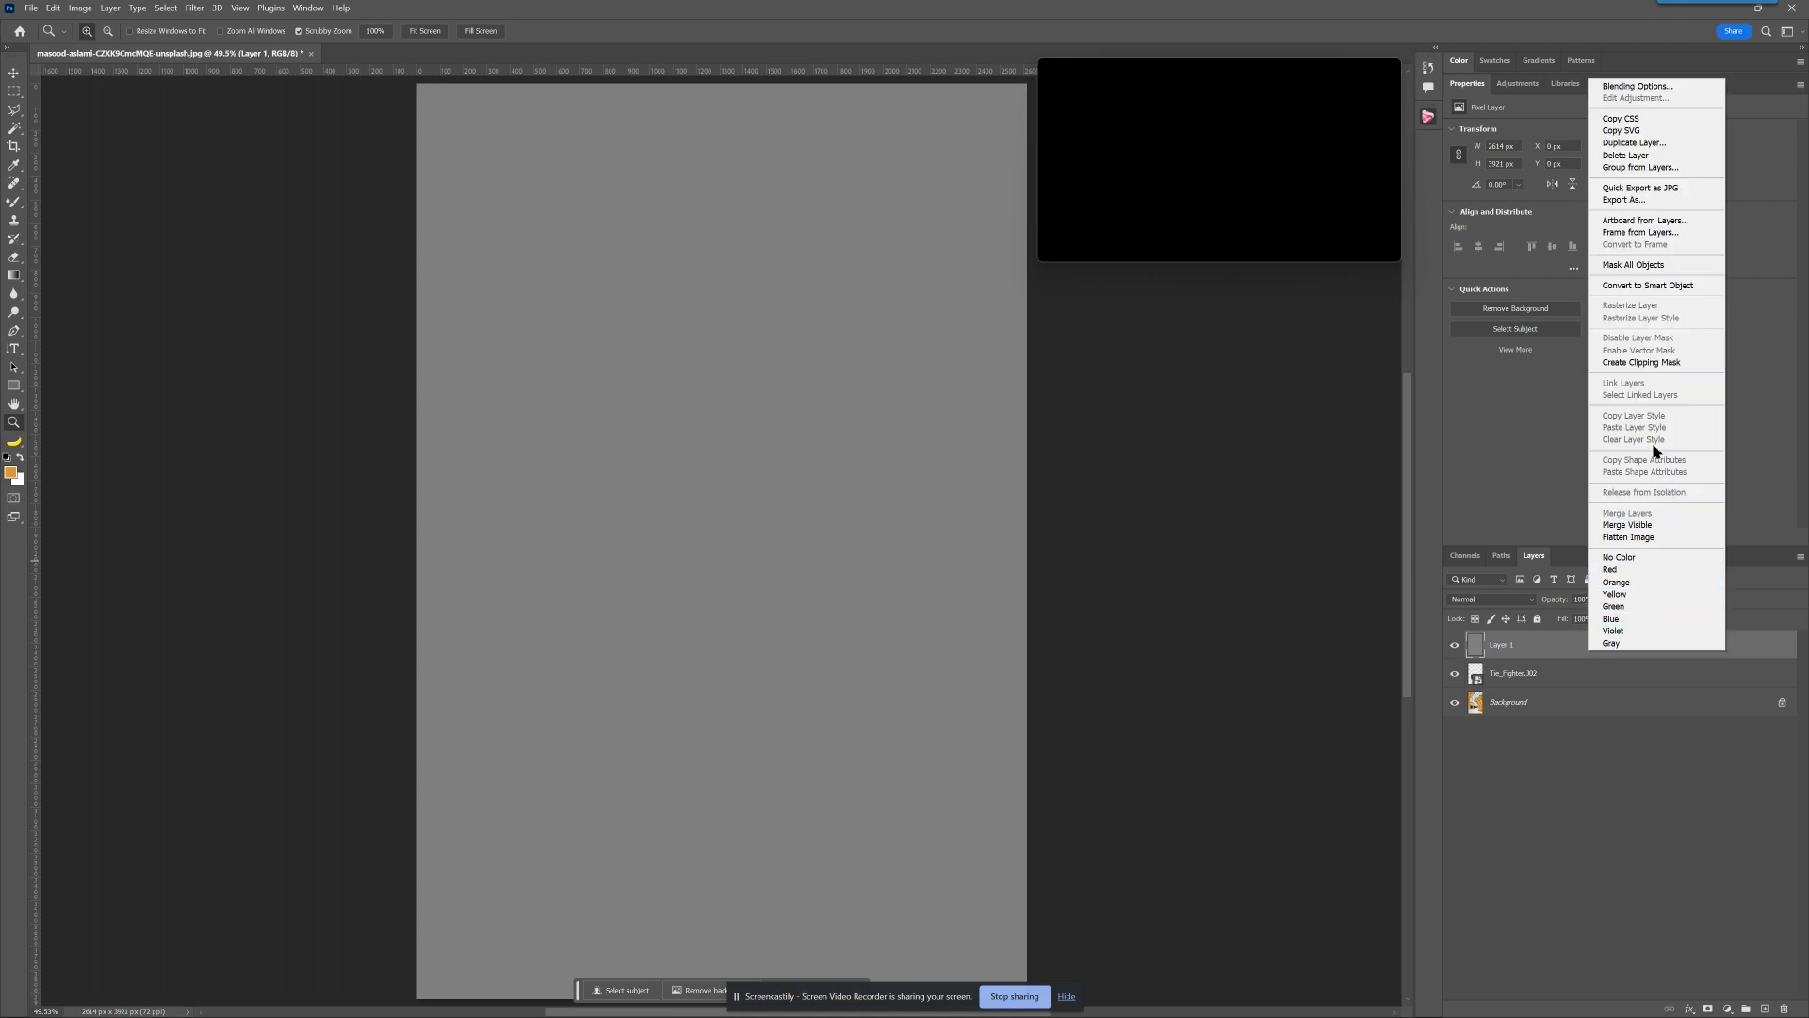
click(1653, 364)
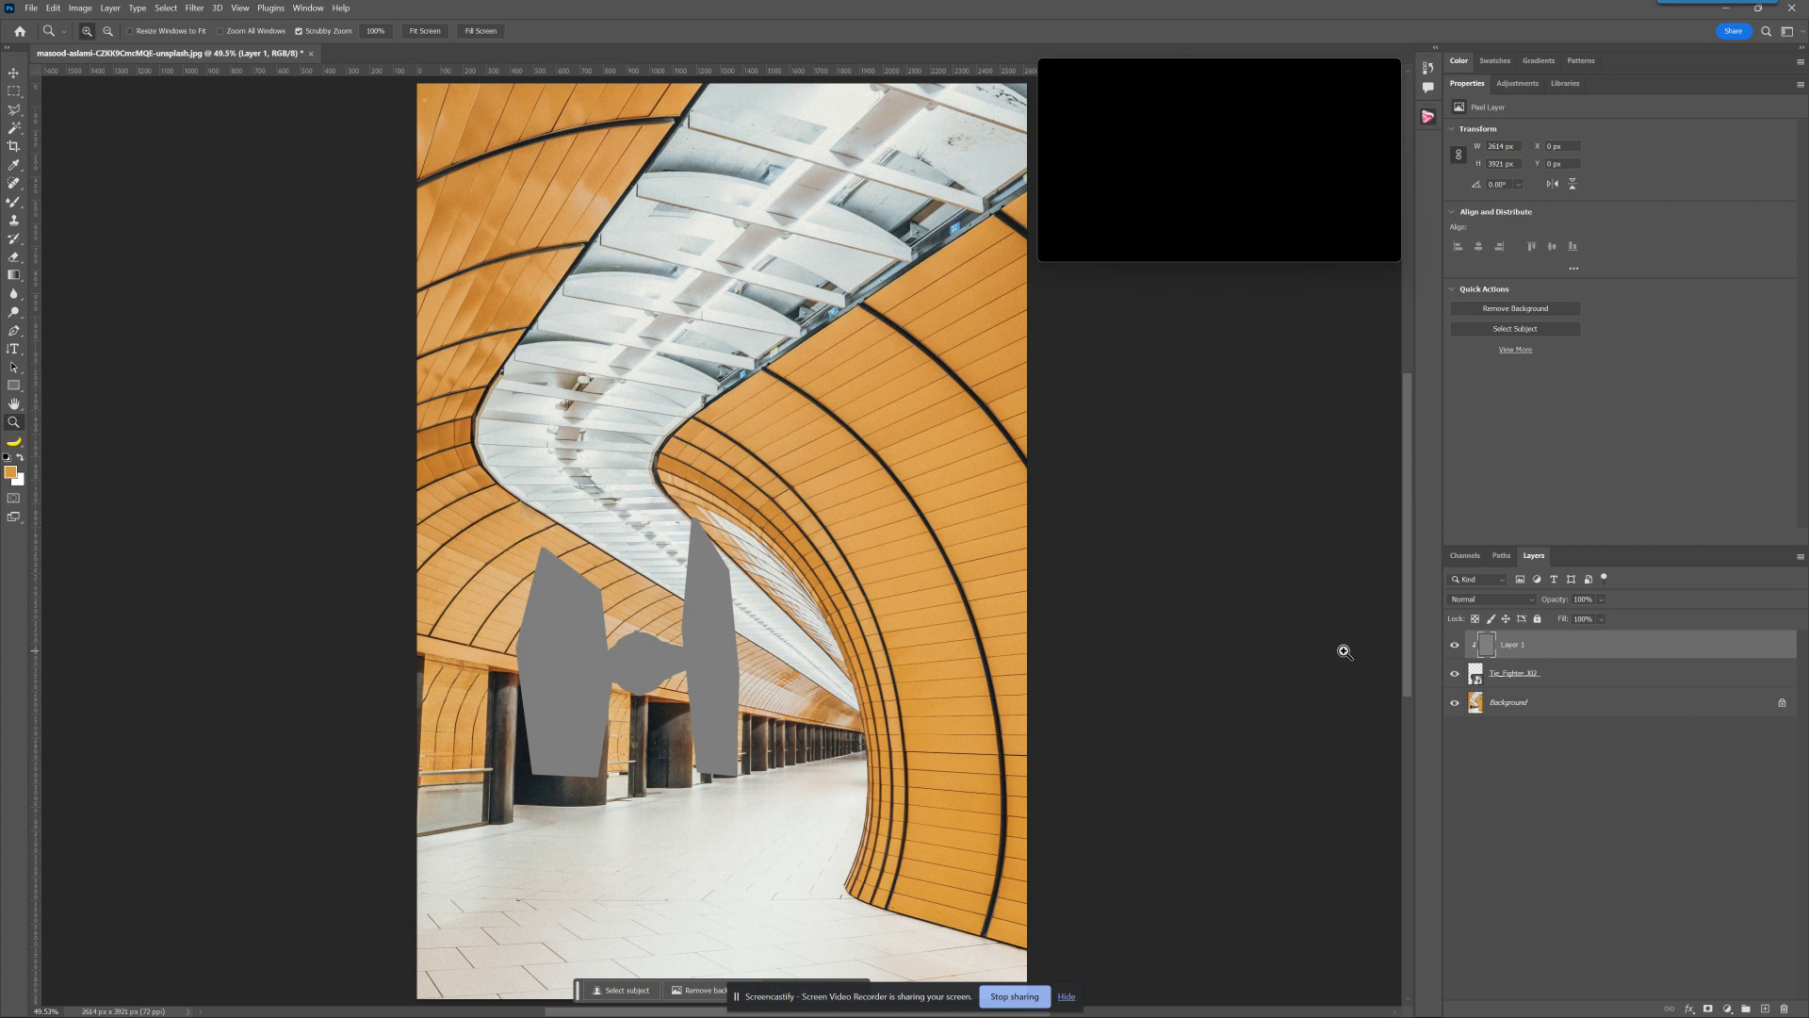
Step: Blend the clipped gray layer in Overlay mode and compare the ship with the layer hidden and shown
click(1526, 600)
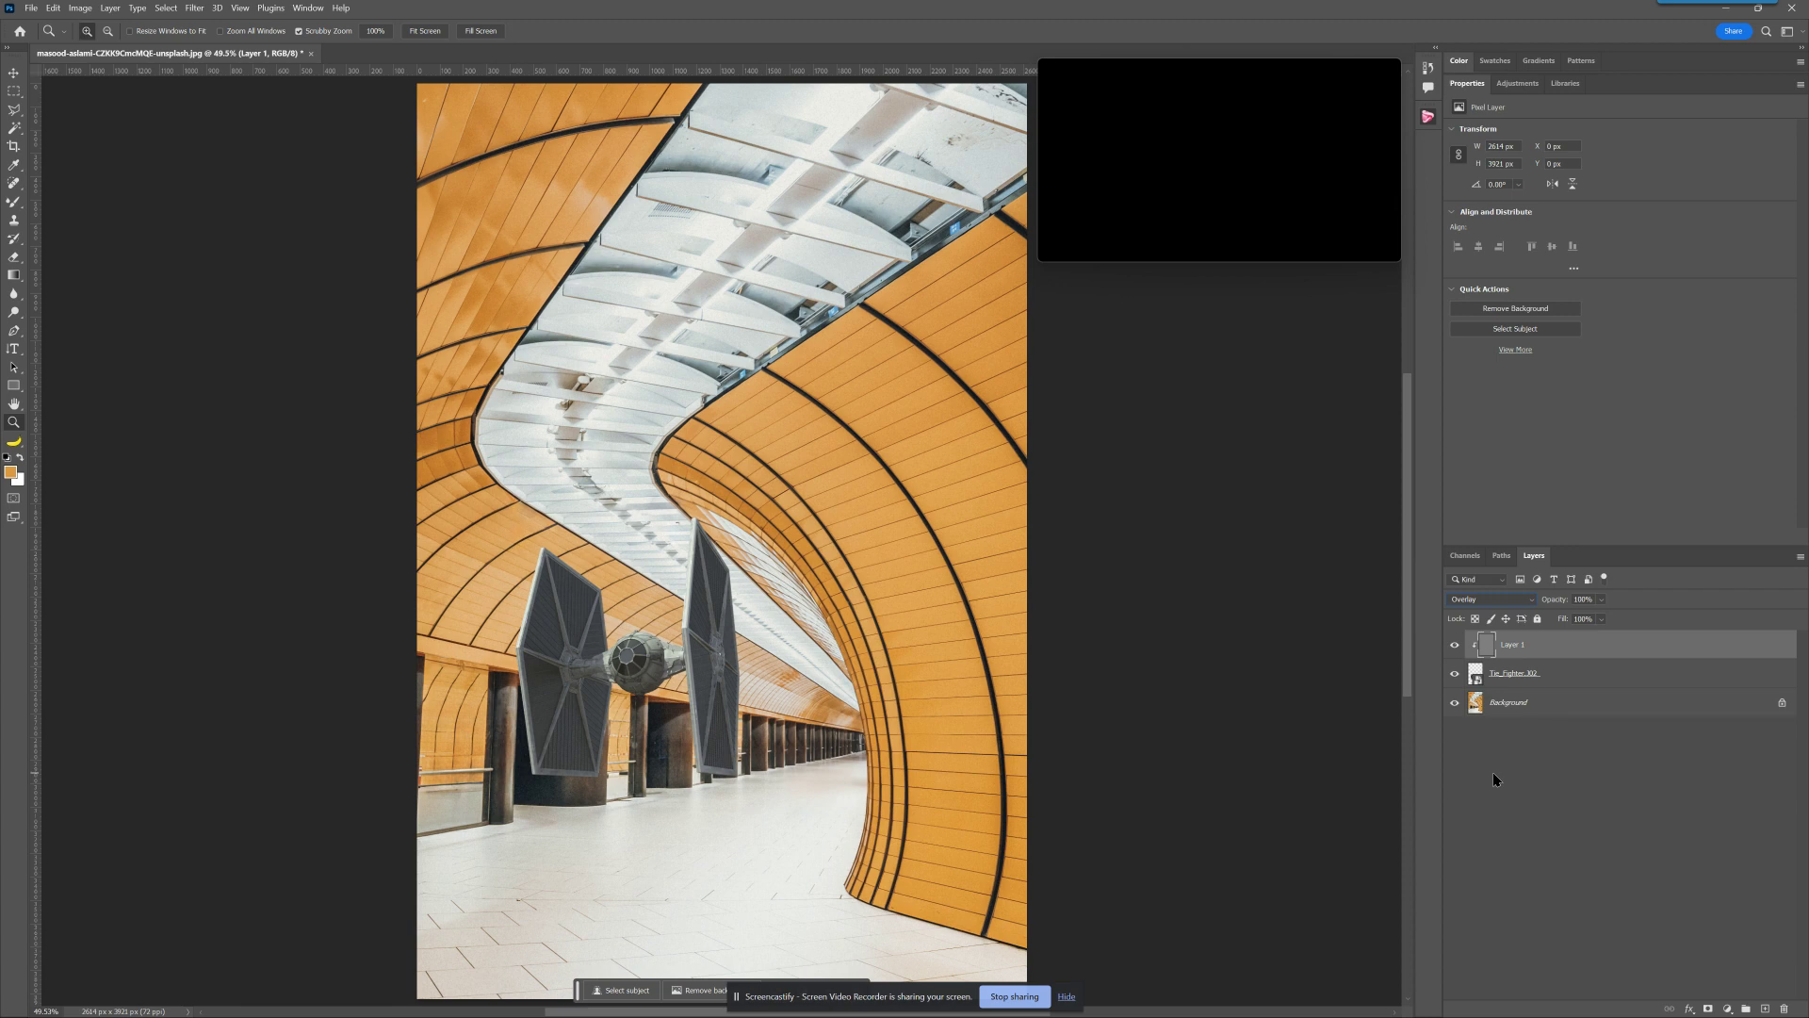
click(1455, 647)
click(1455, 646)
Step: Convert the clipped gray Overlay layer to a smart object and open the Add Noise filter for it
right_click(1665, 646)
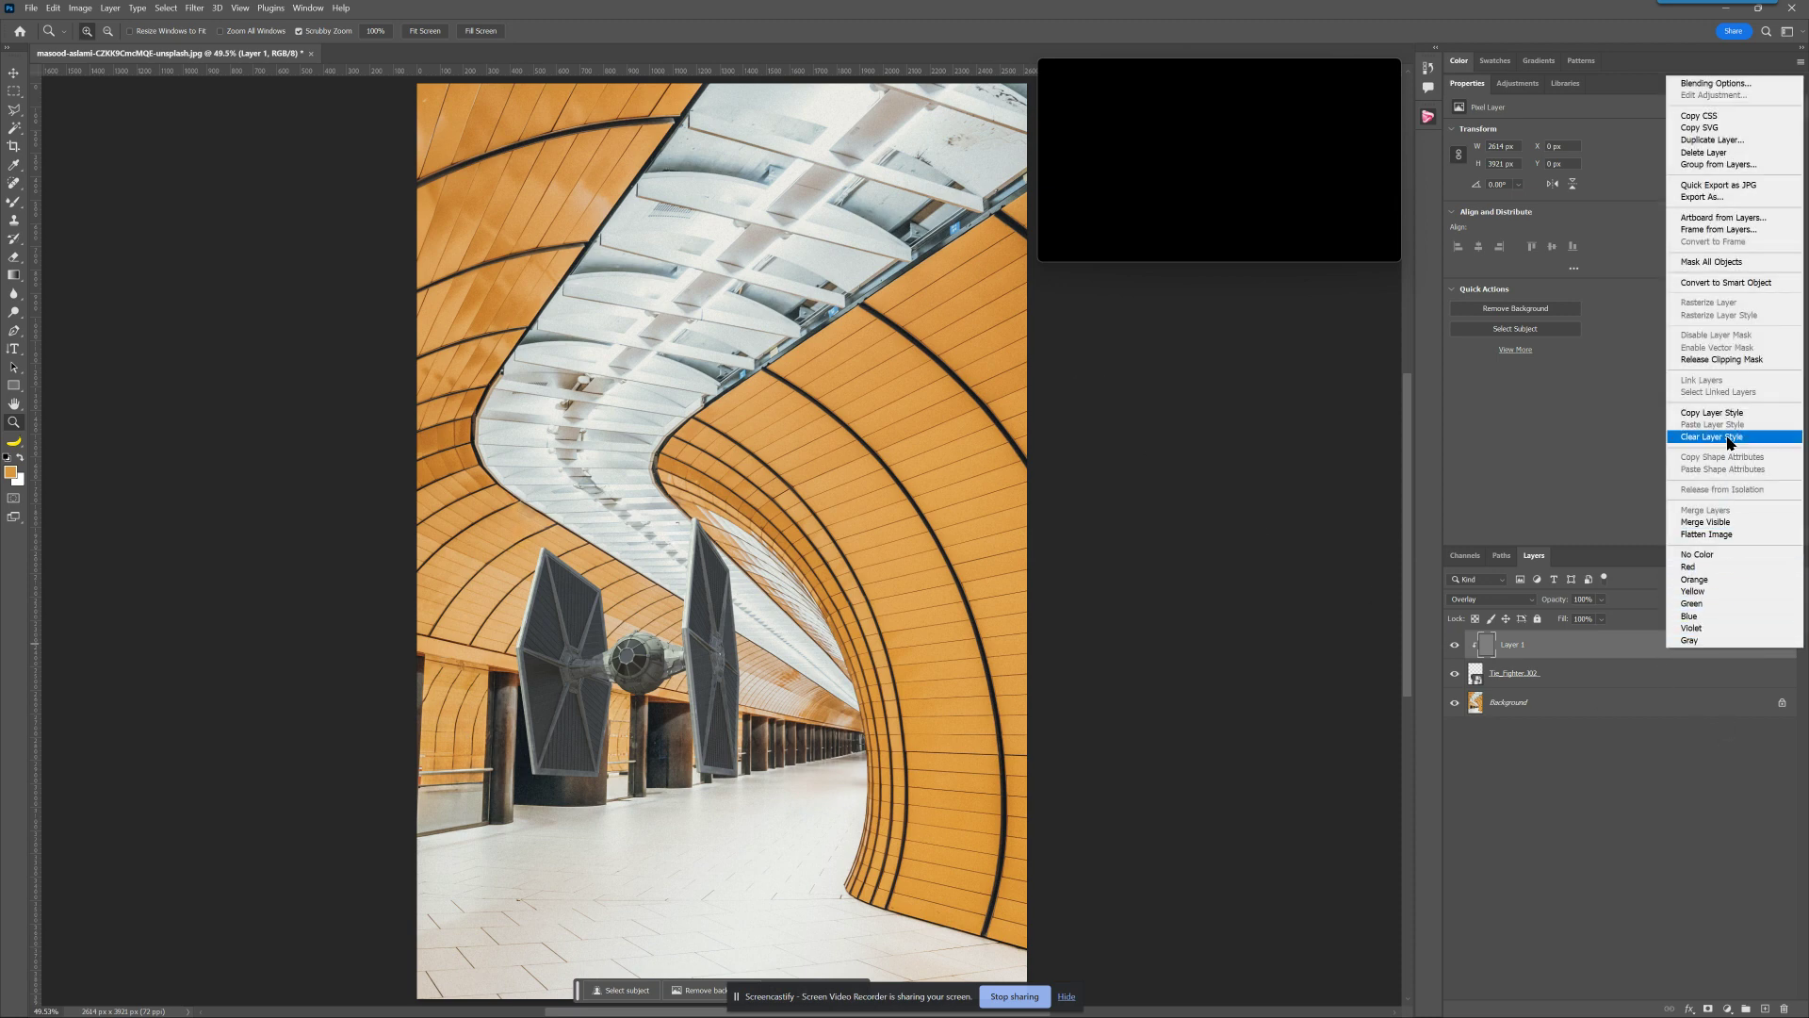
click(1725, 282)
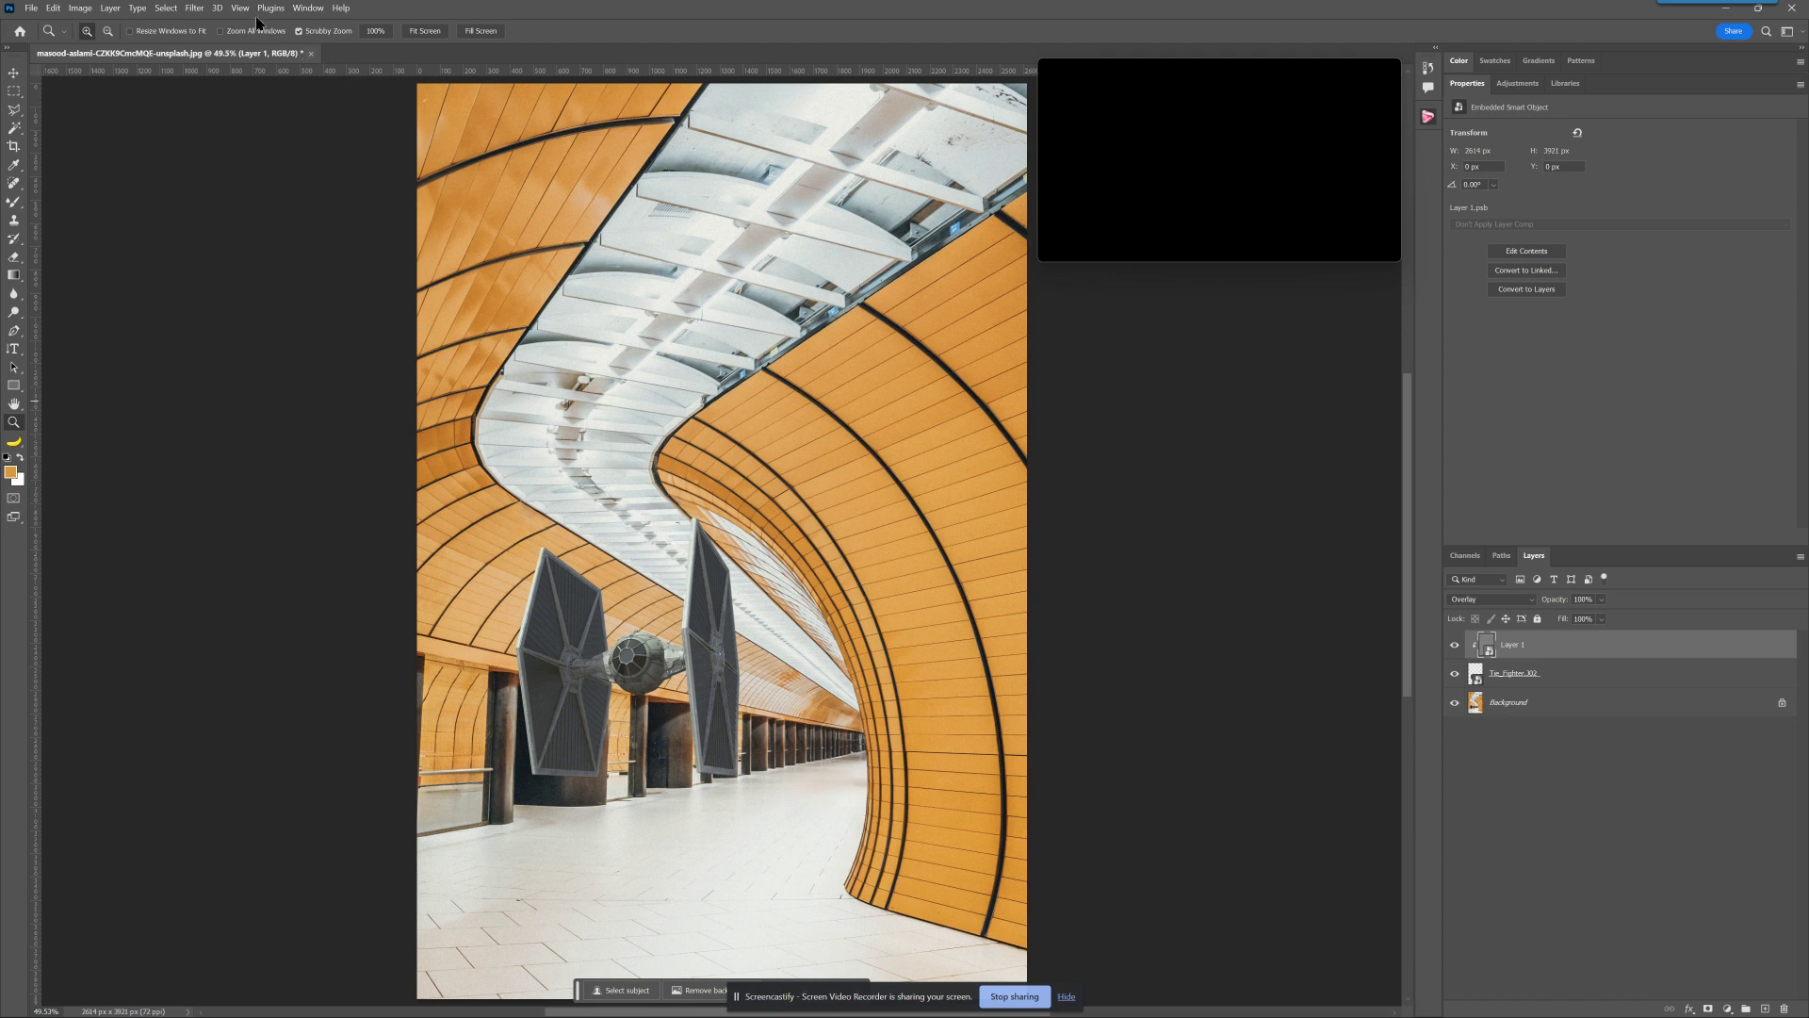
click(198, 8)
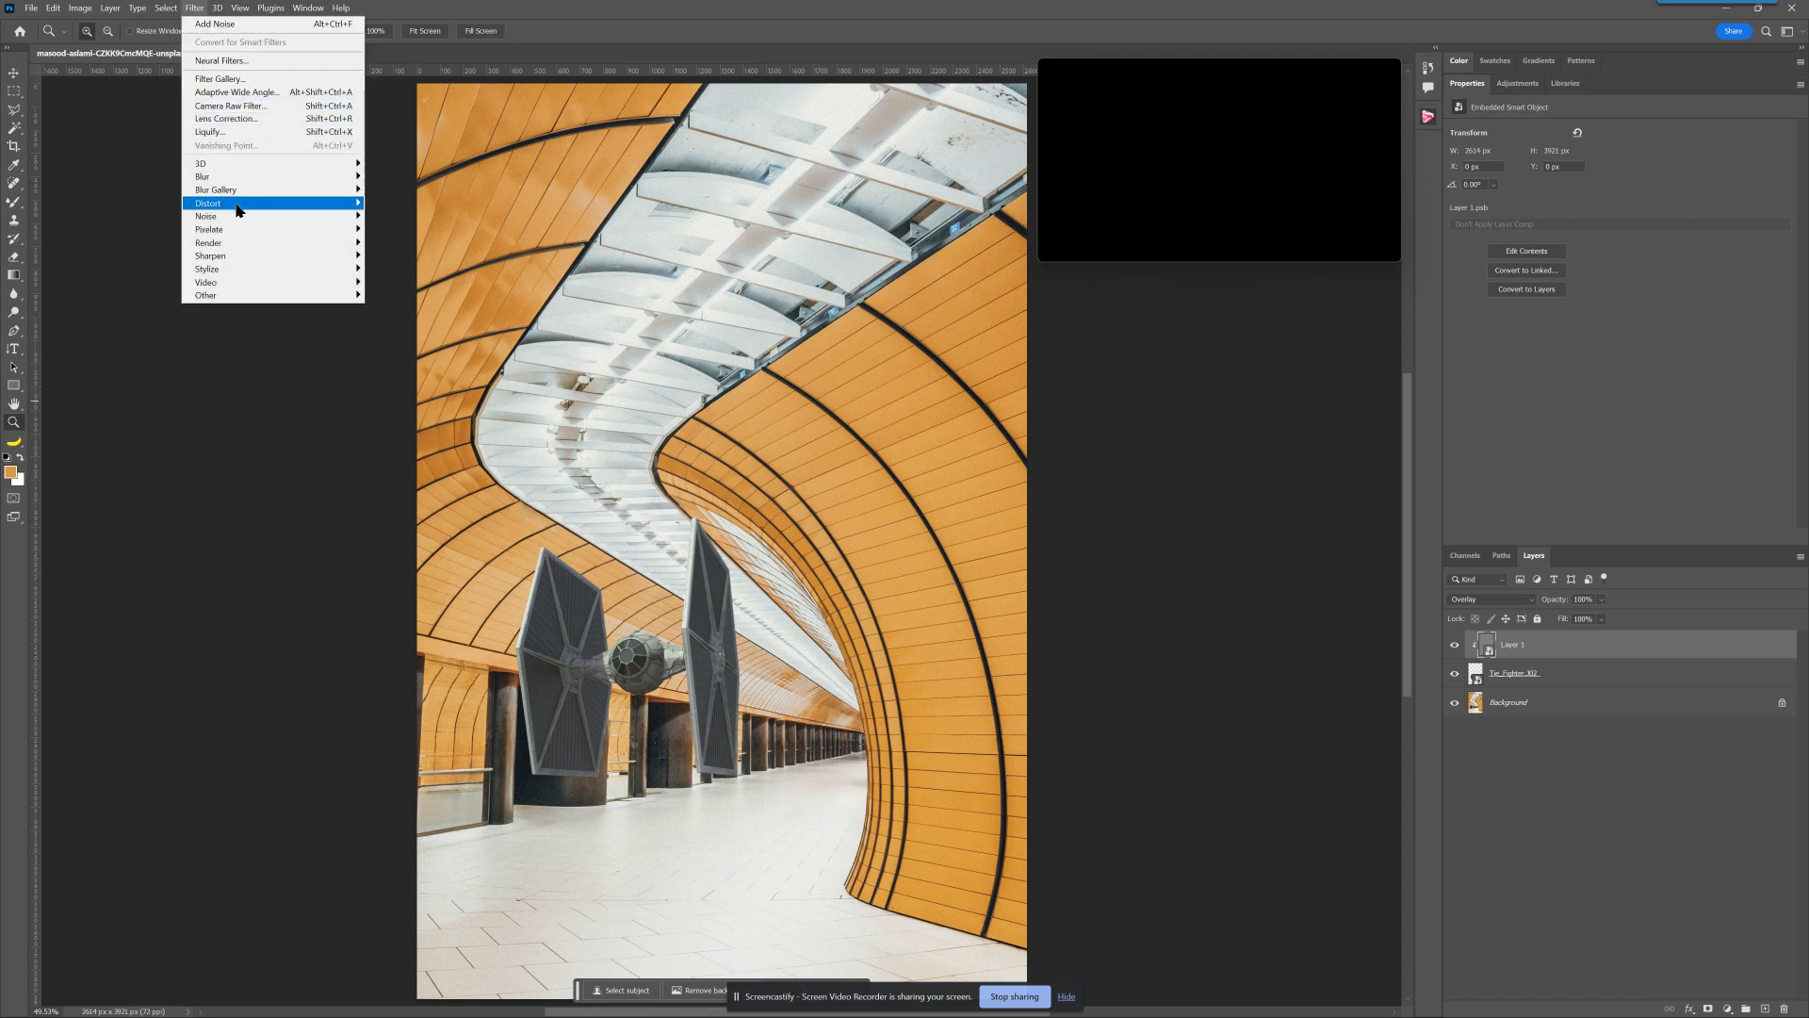
mouse_move(240, 216)
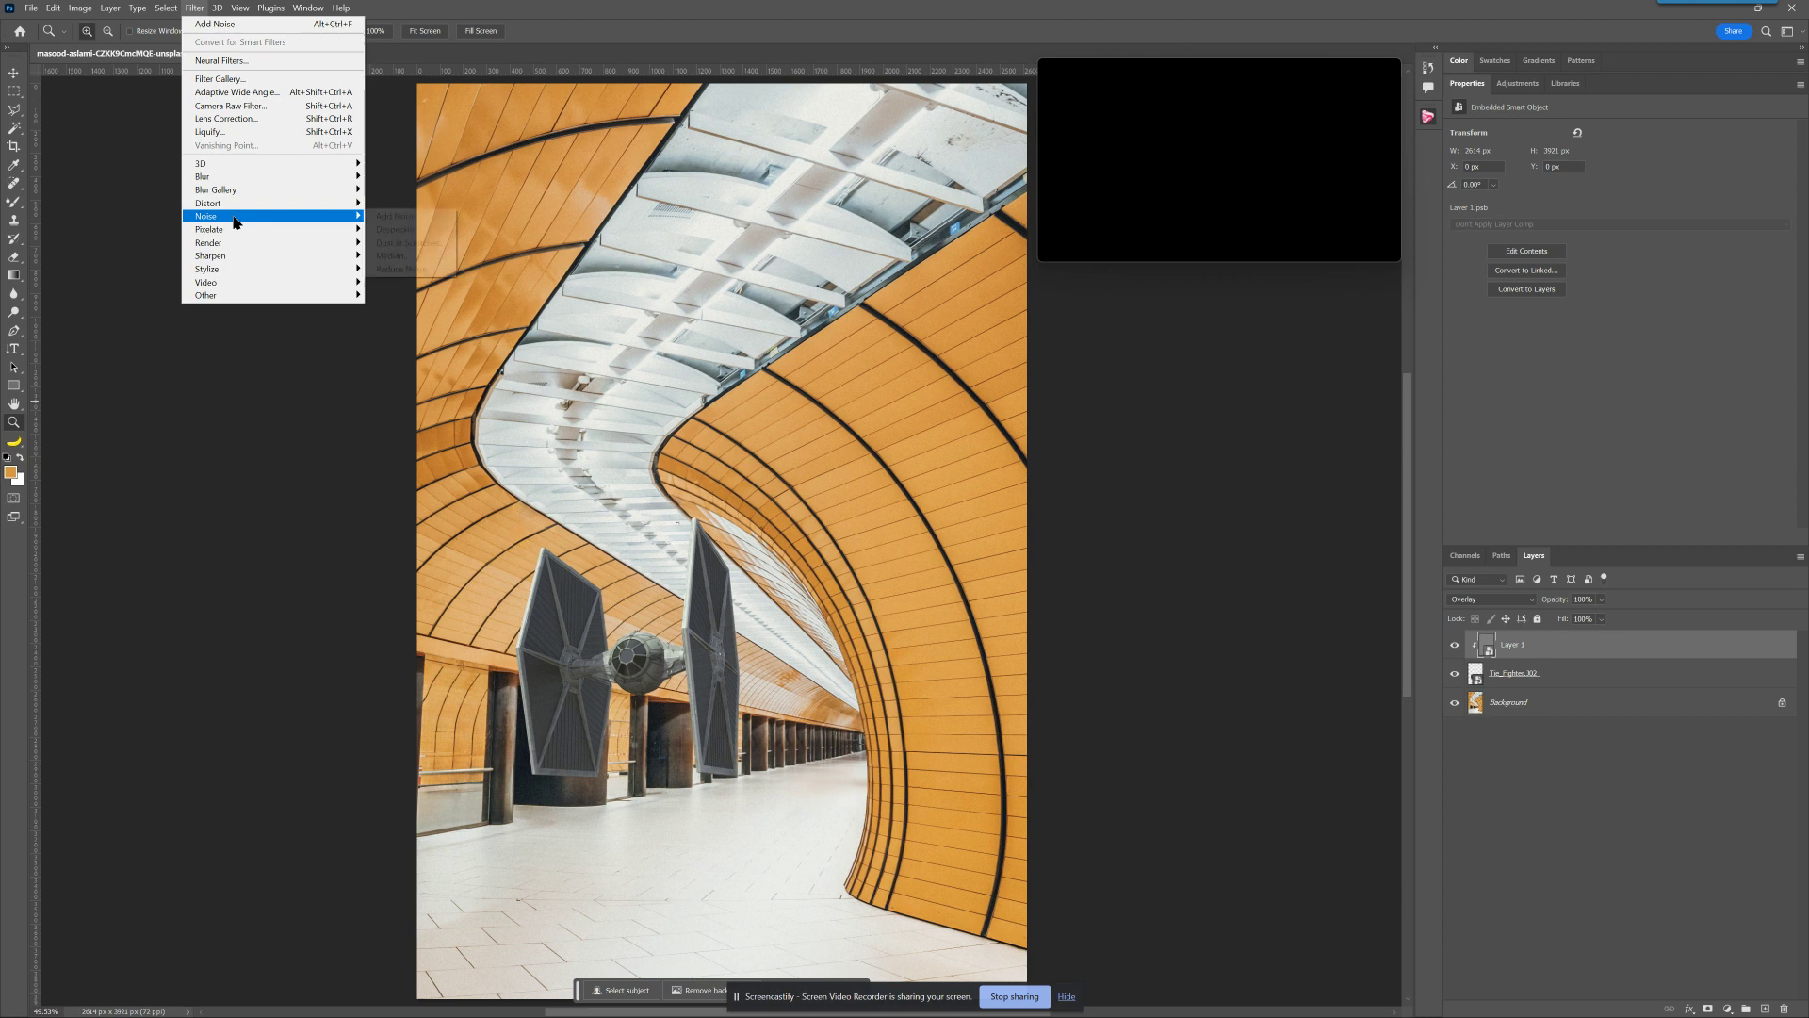
click(399, 219)
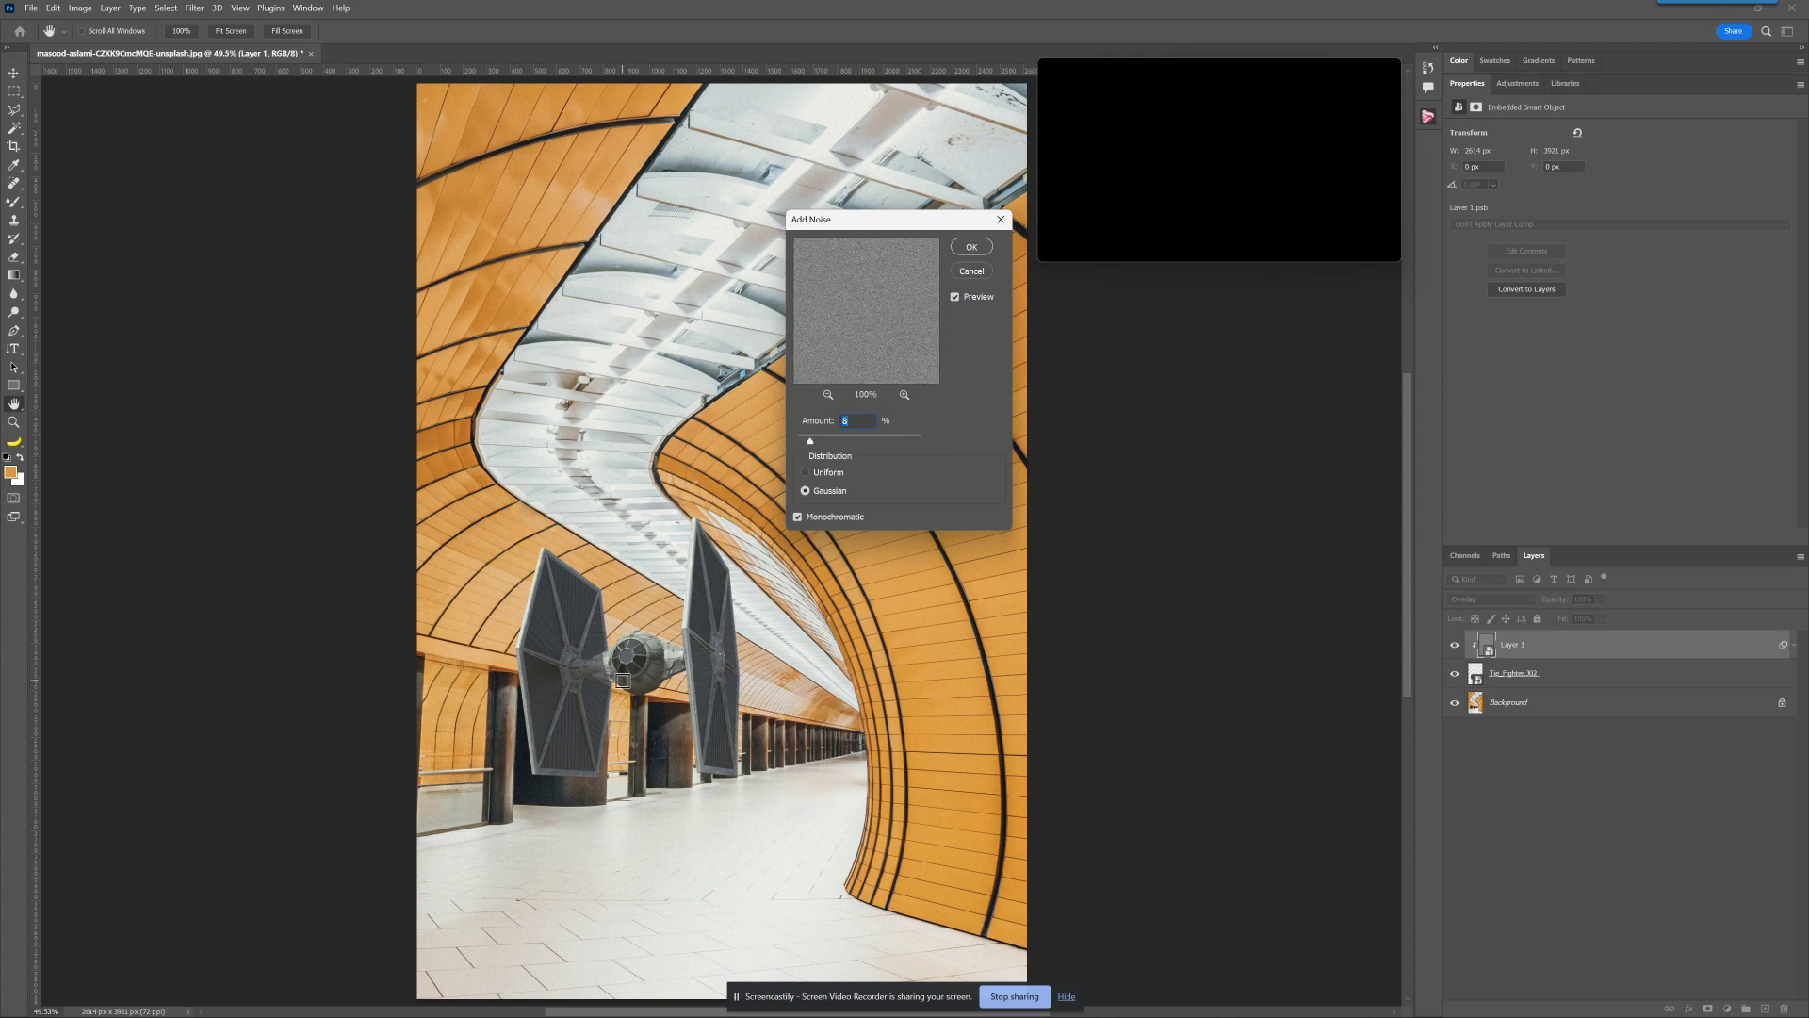
Step: Apply 10% noise with Uniform distribution to the gray smart object, judging it and the Monochromatic option against the tunnel's grain at the wing tip
key(ctrl)
ctrl+click(615, 640)
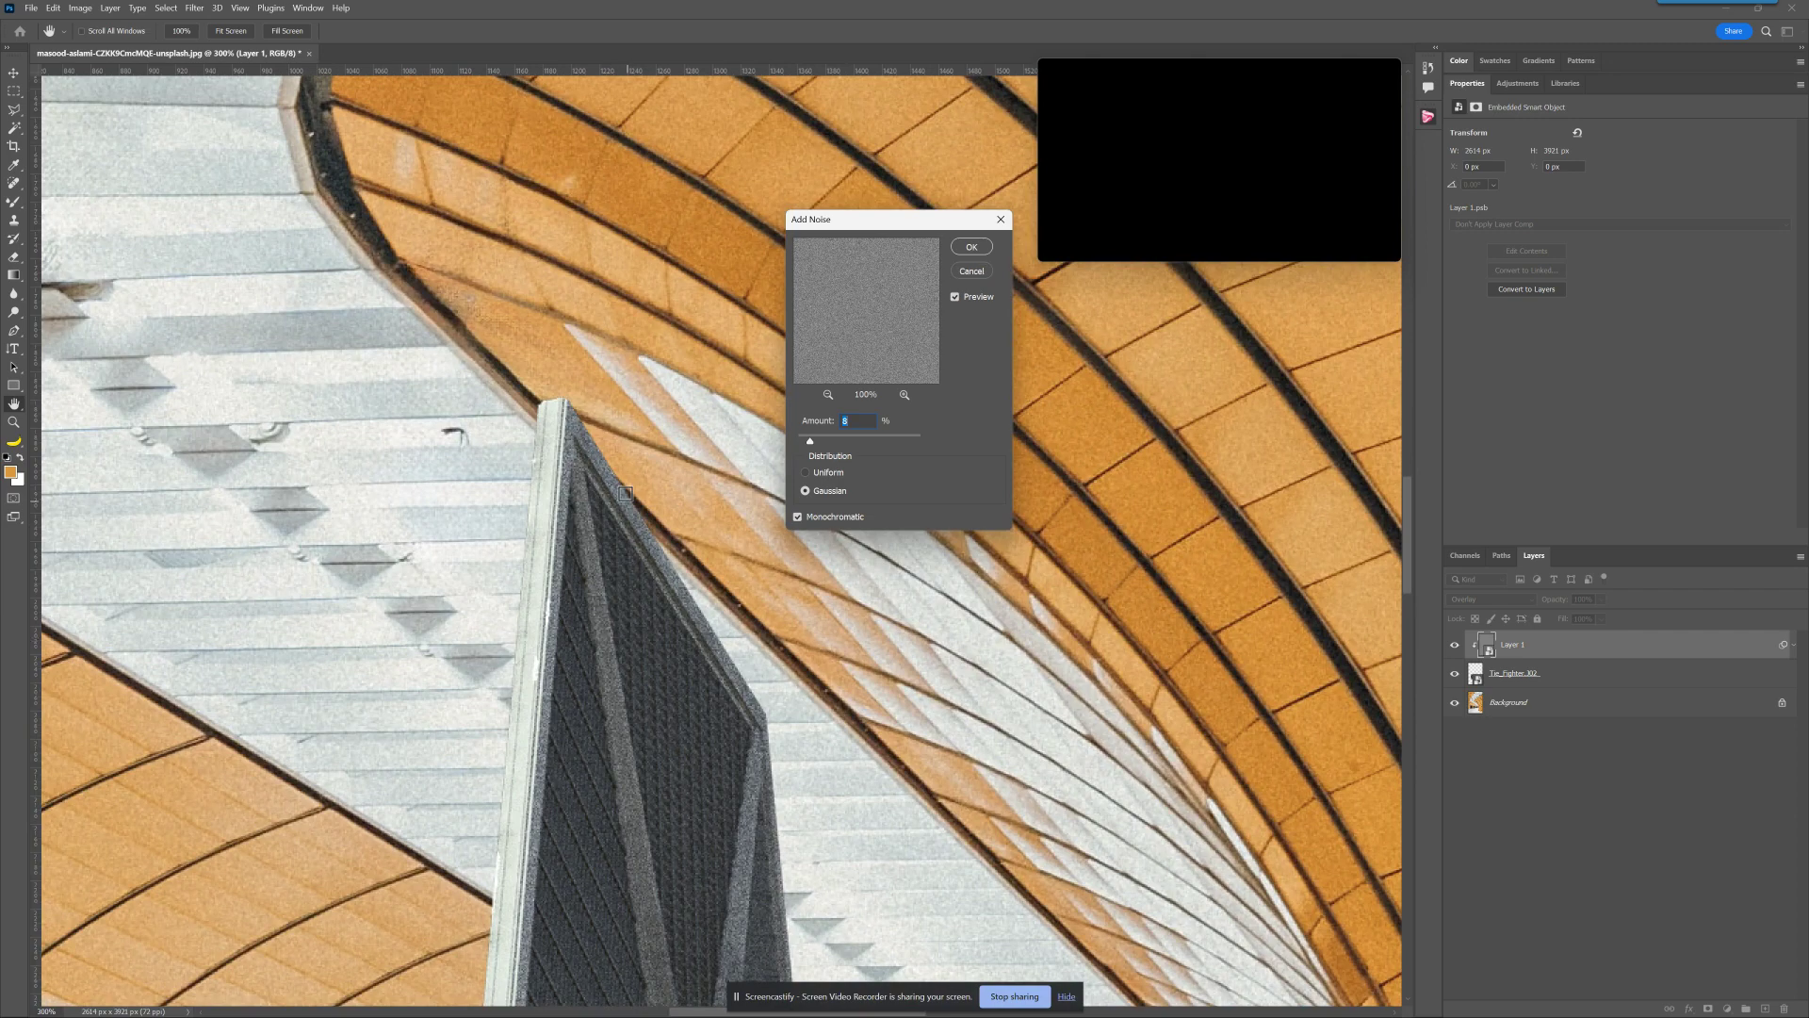
drag(590, 462, 631, 526)
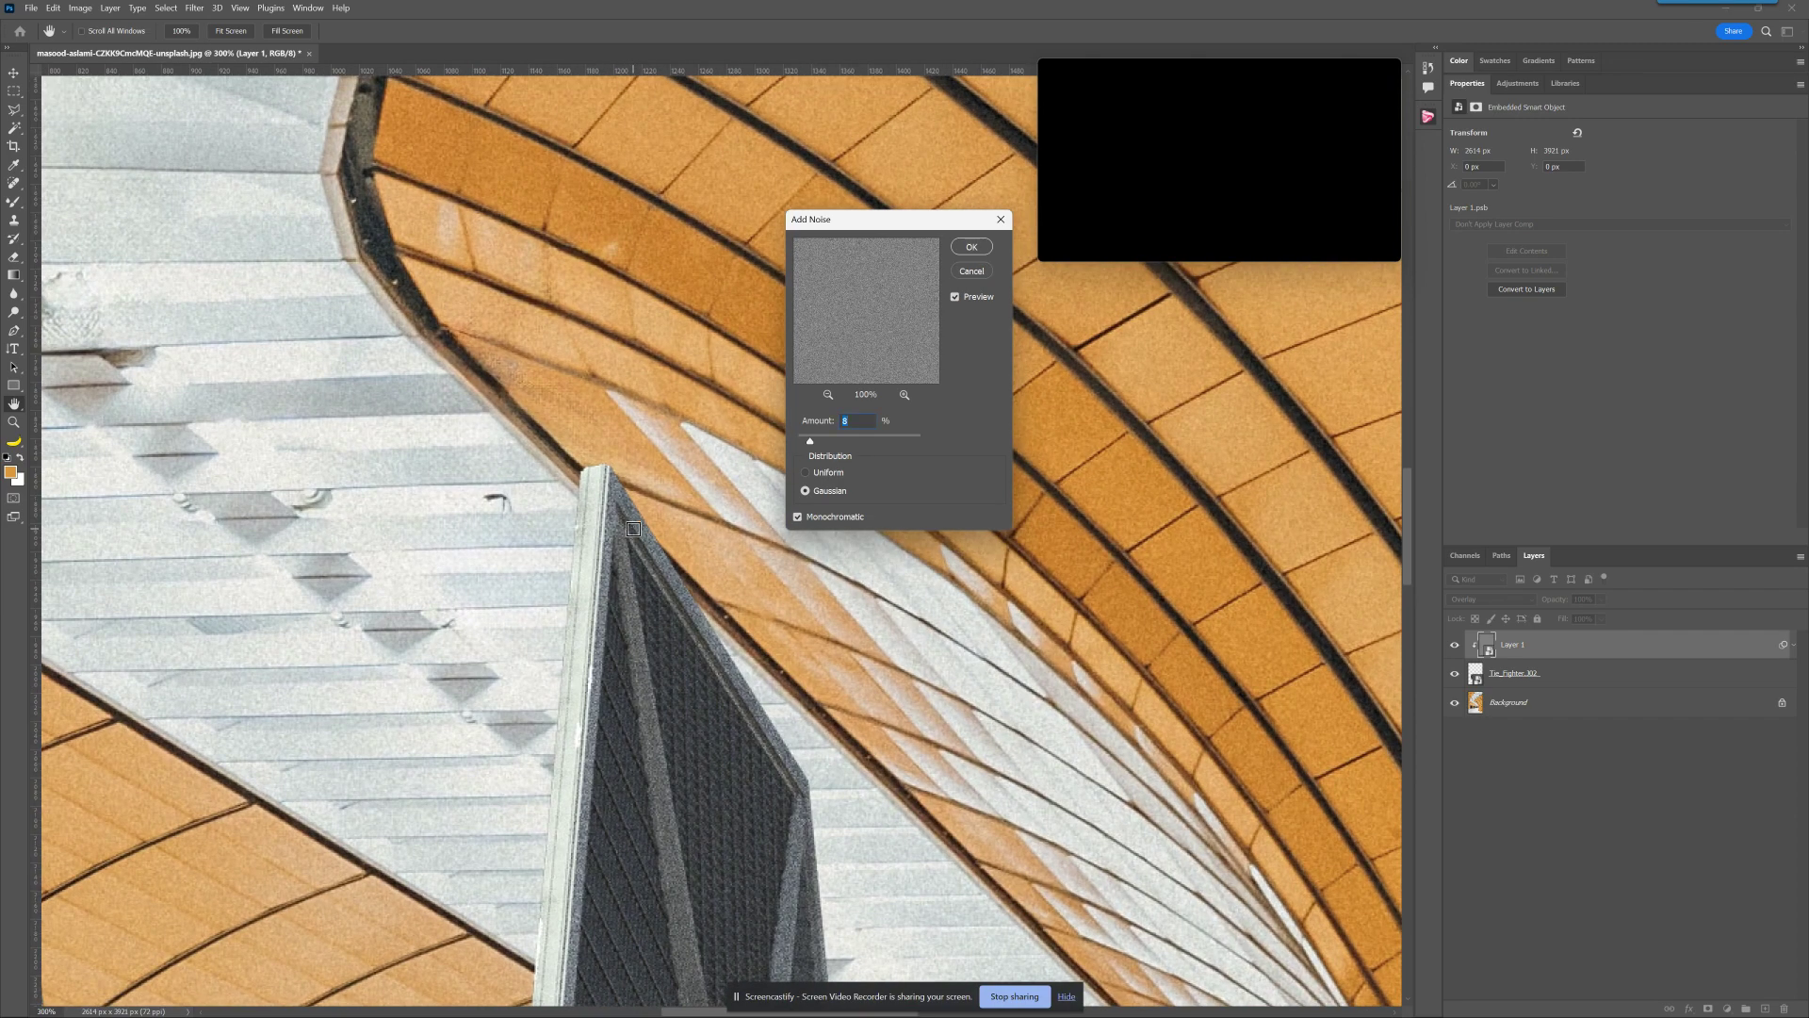
key(ctrl)
ctrl+click(633, 528)
ctrl+click(633, 528)
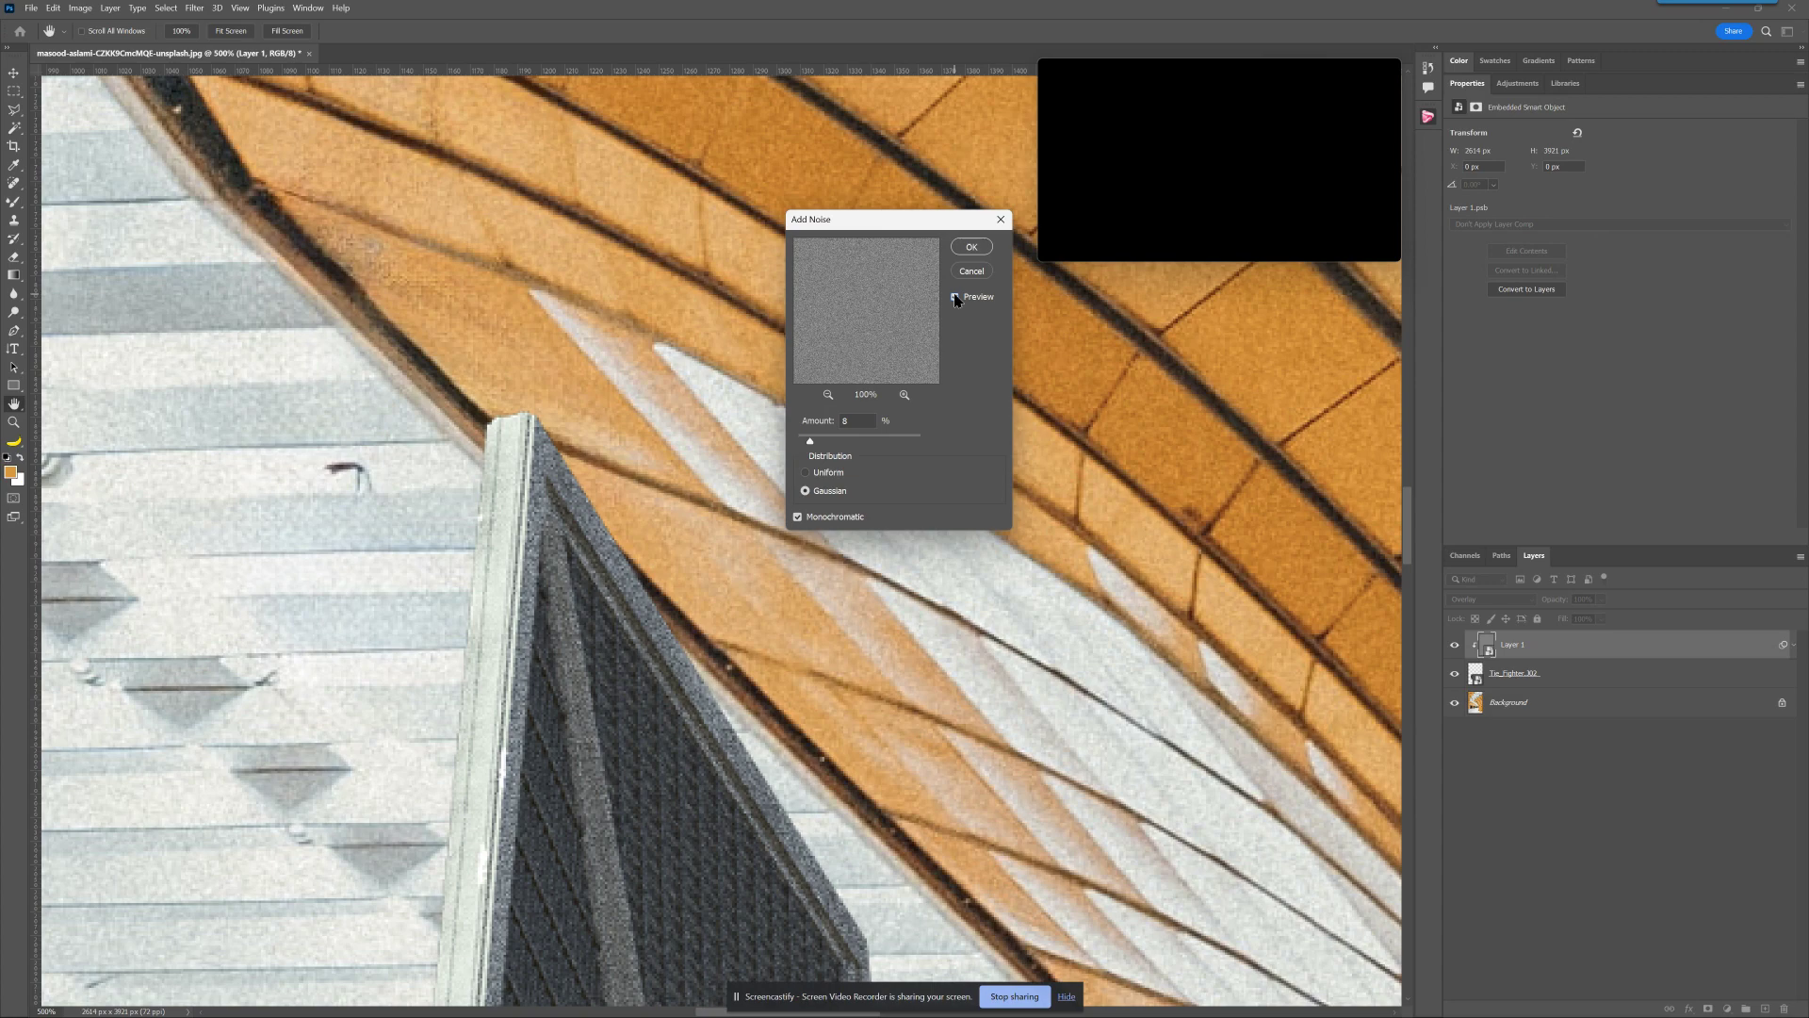
double_click(854, 424)
click(831, 474)
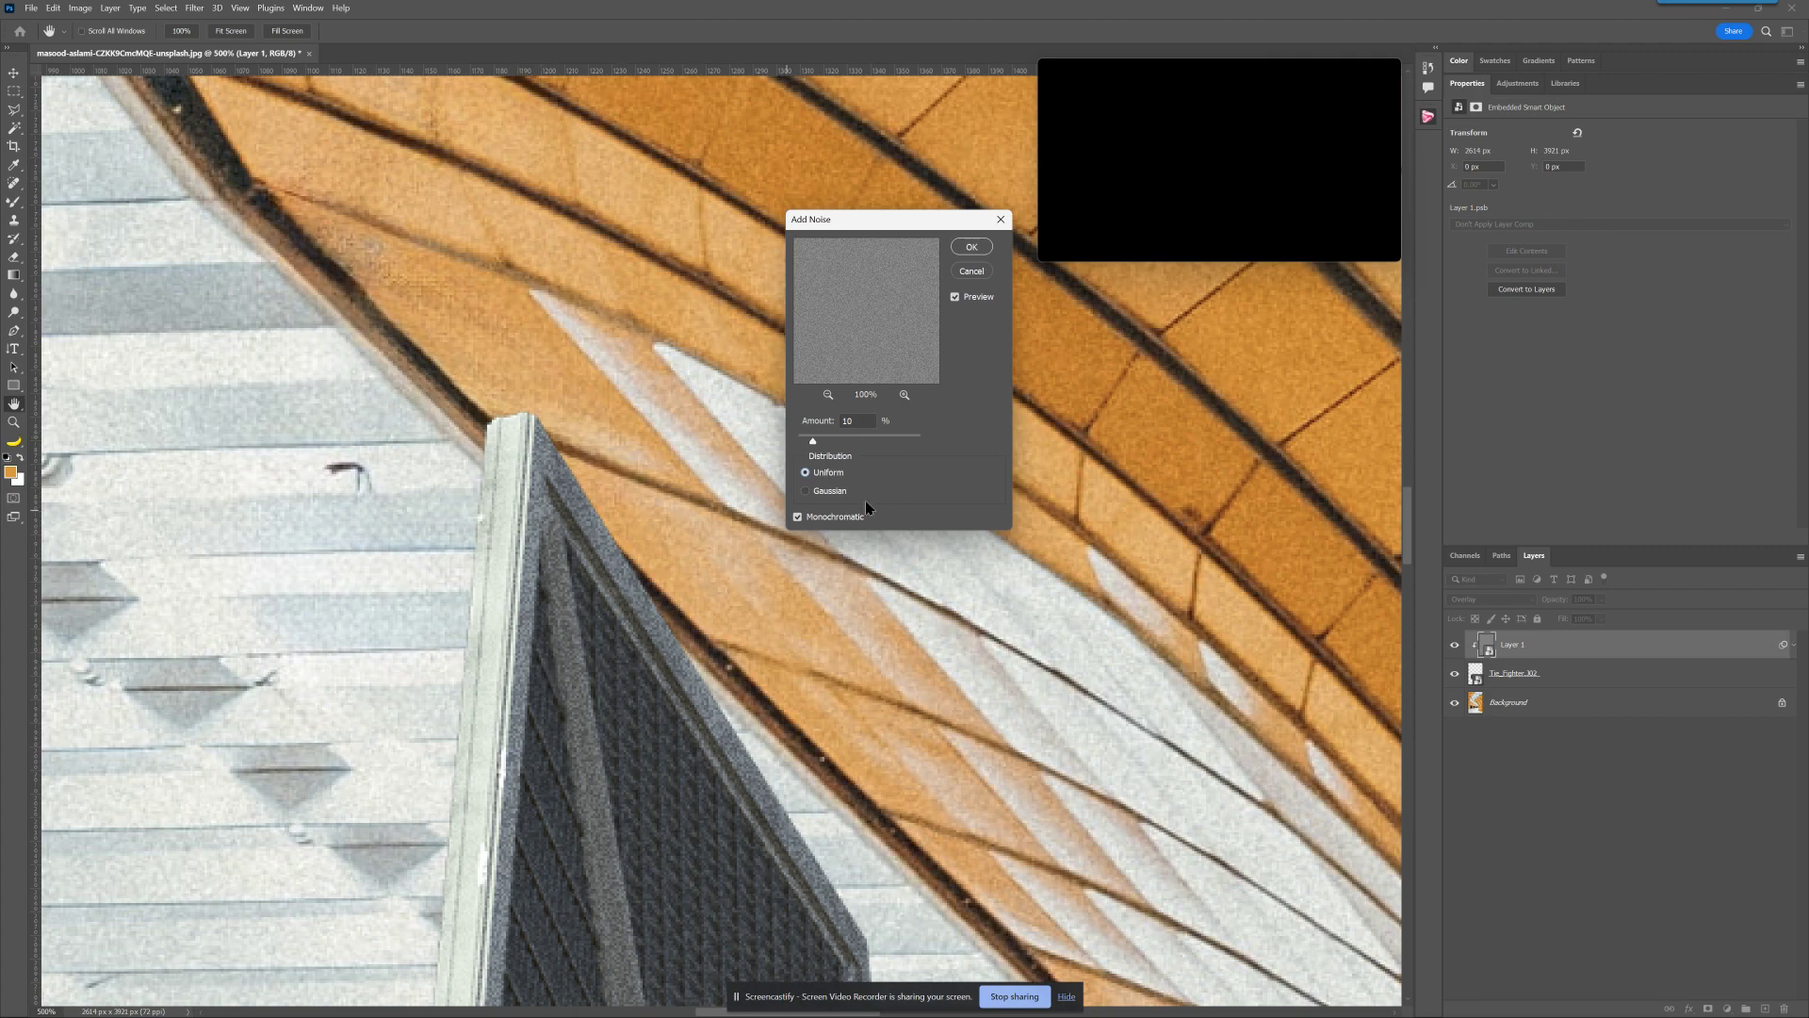
click(840, 519)
click(838, 522)
click(838, 522)
click(973, 247)
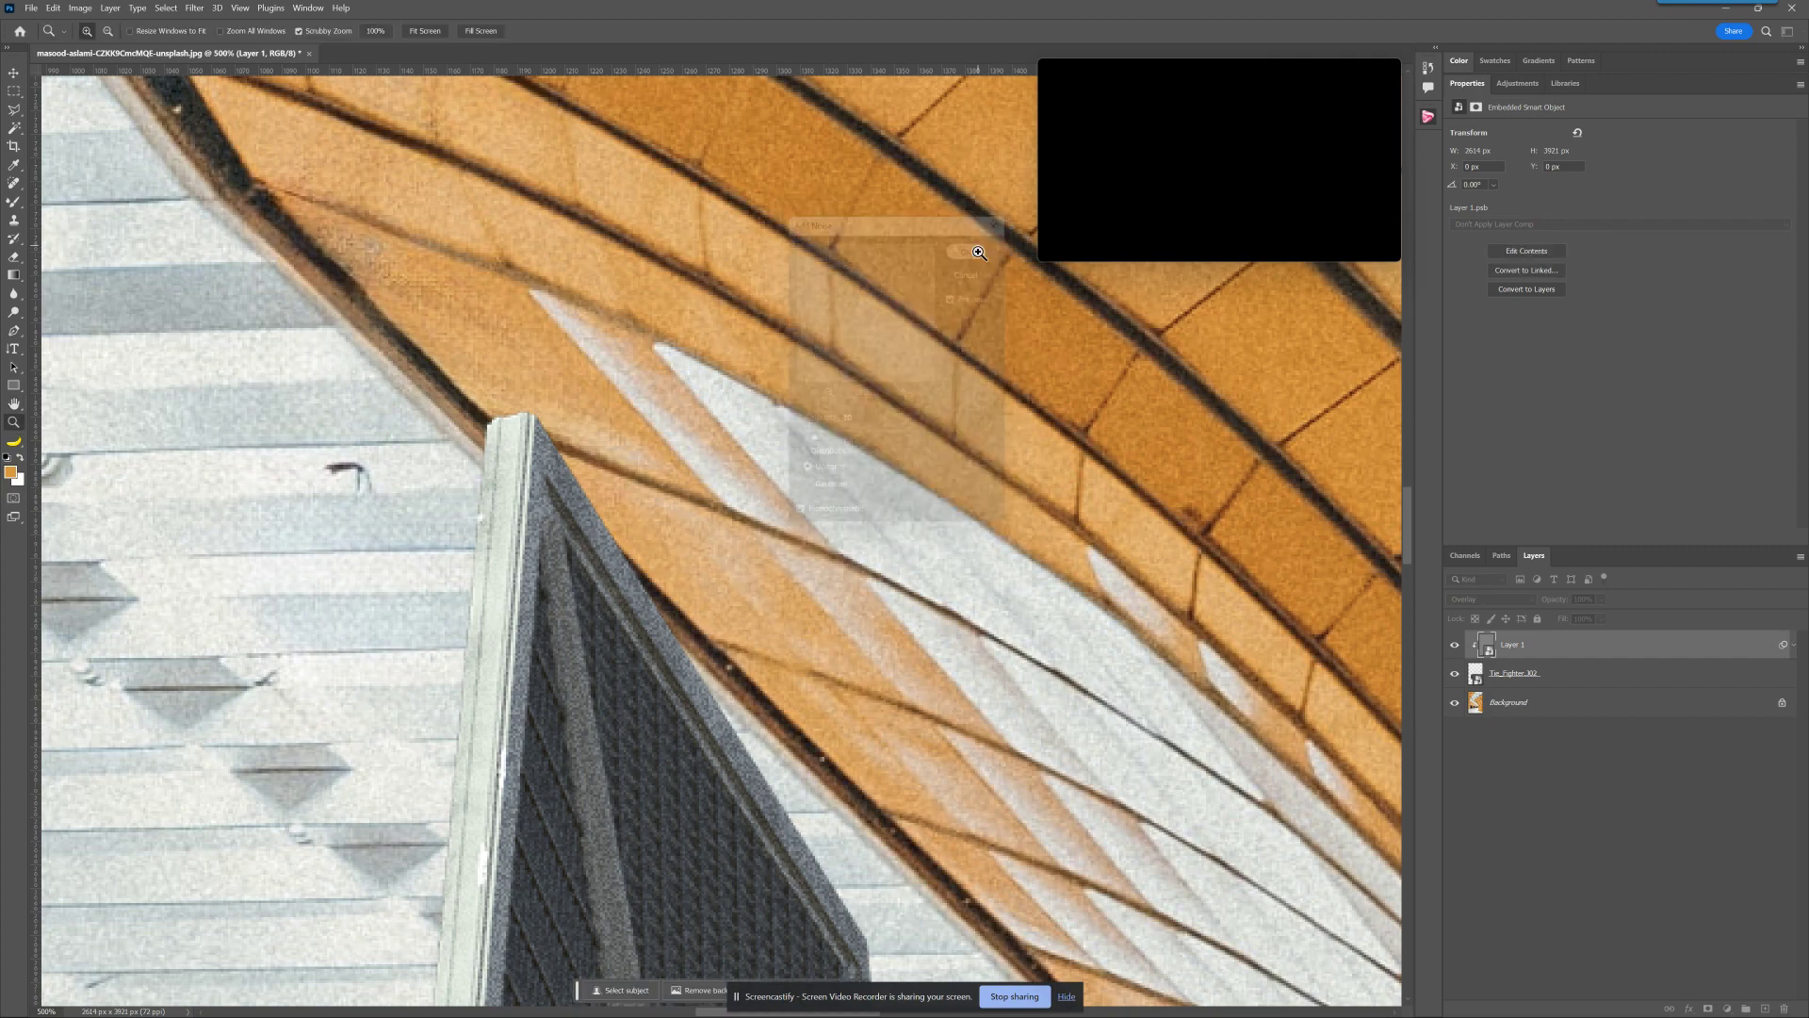
Step: View the whole composite and inspect the gray smart object's original contents, closing them without changes
key(z)
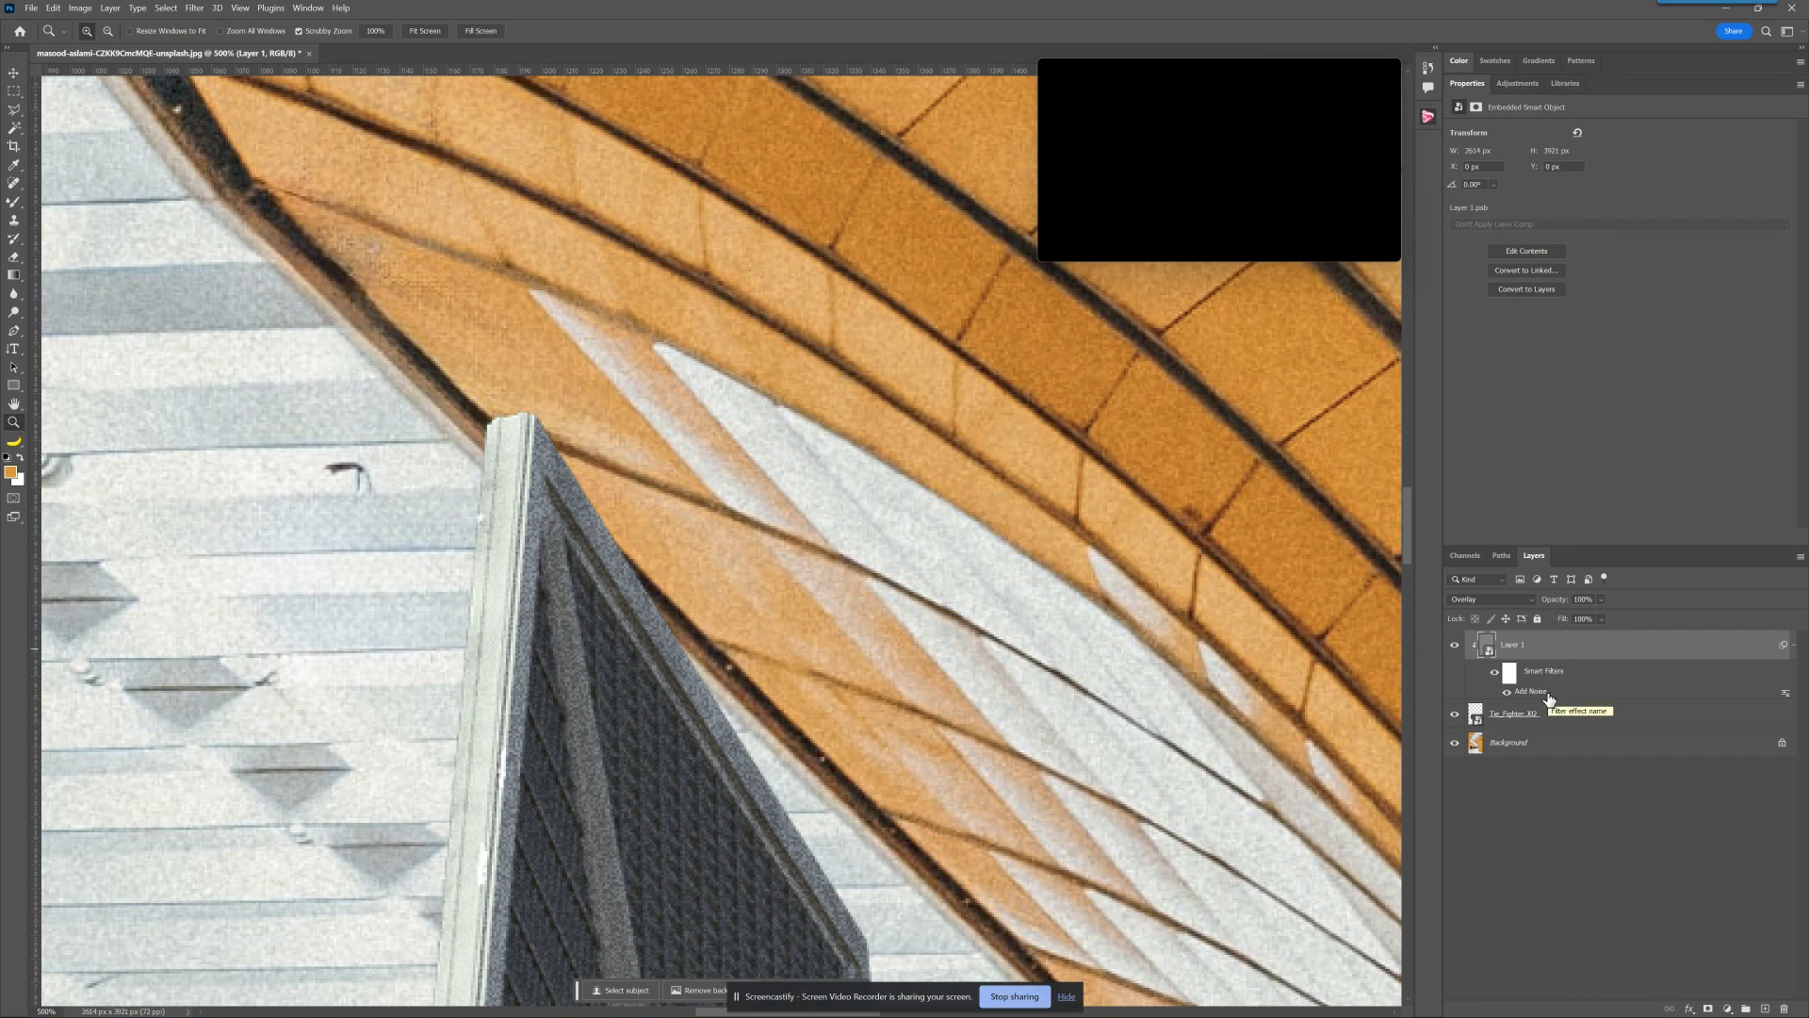
key(ctrl+0)
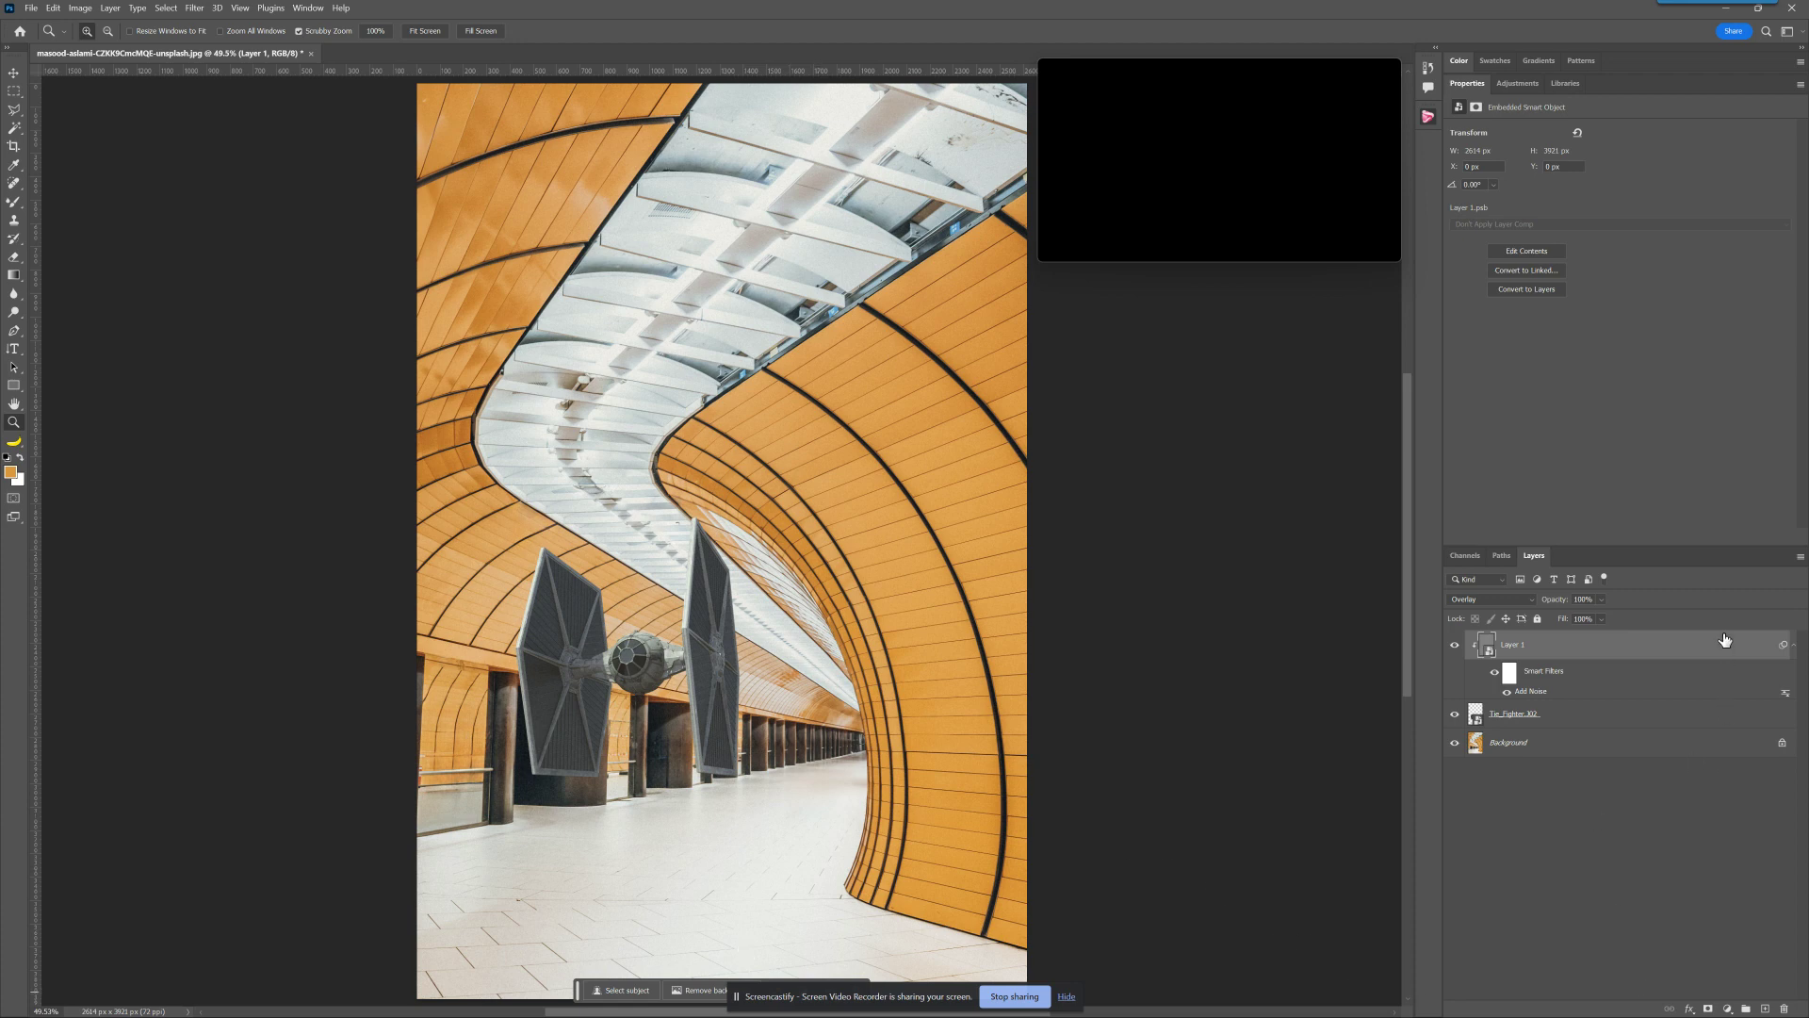
double_click(1486, 645)
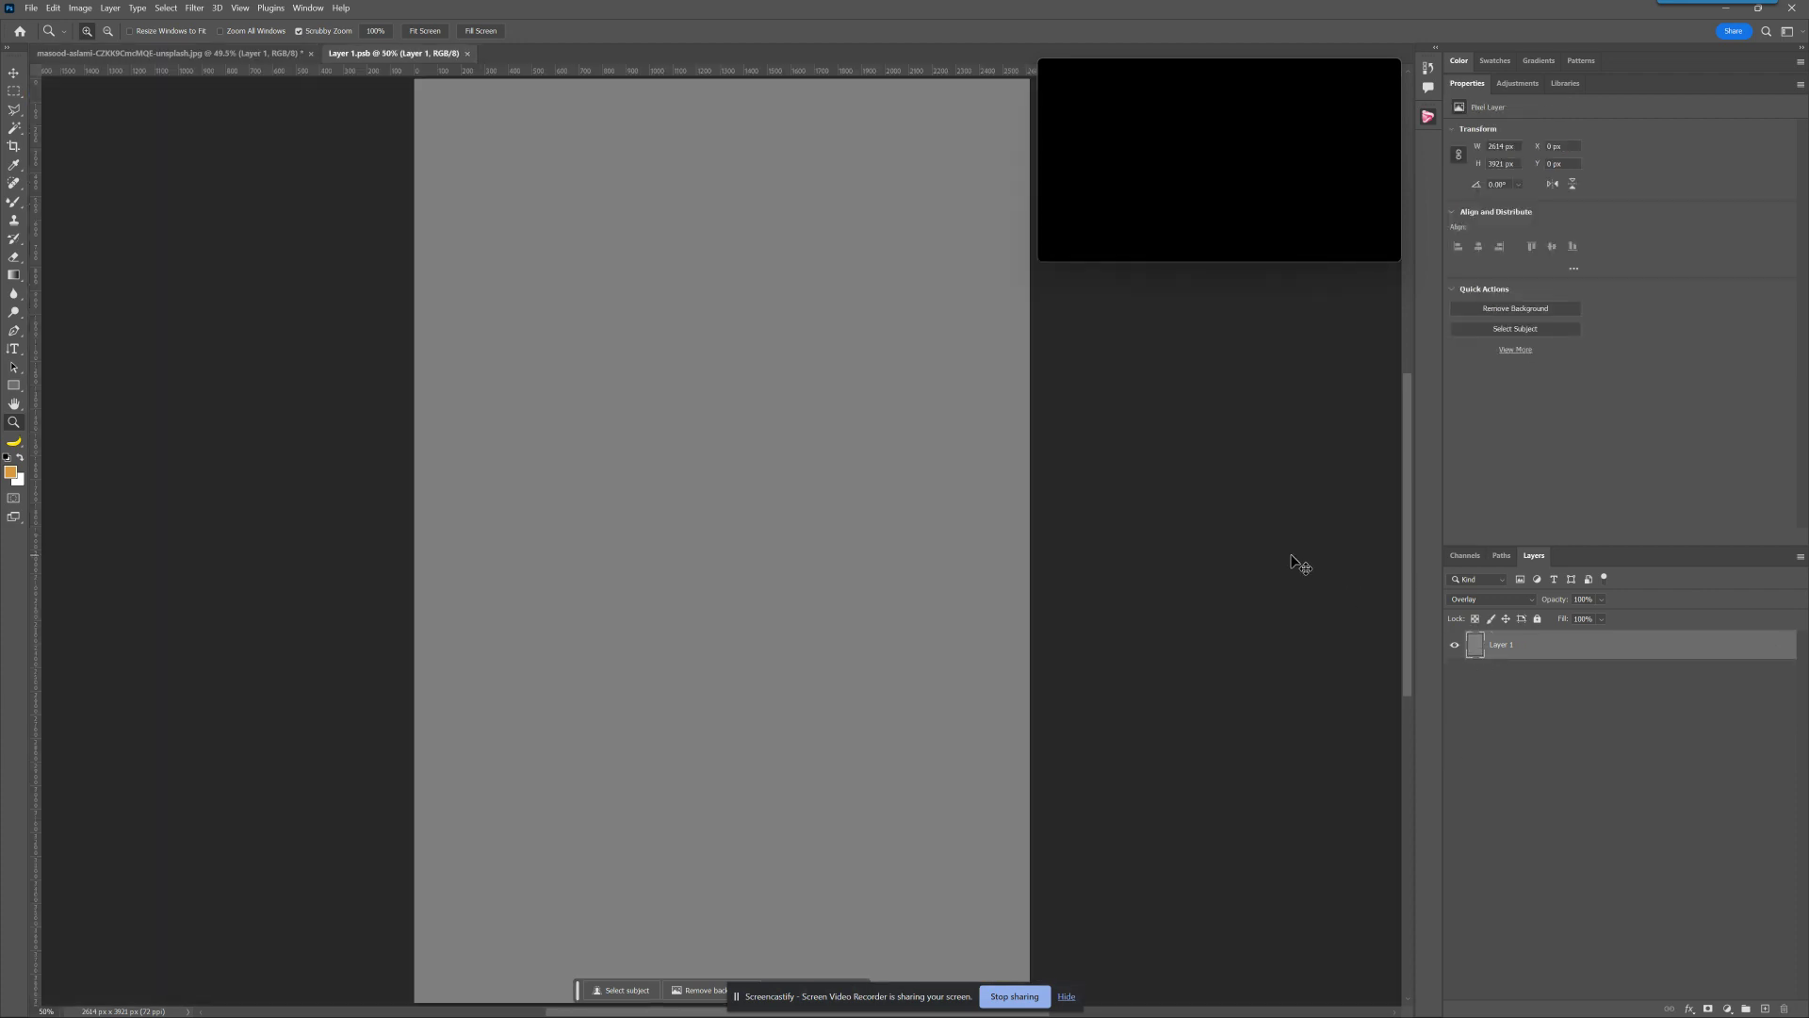
key(ctrl+w)
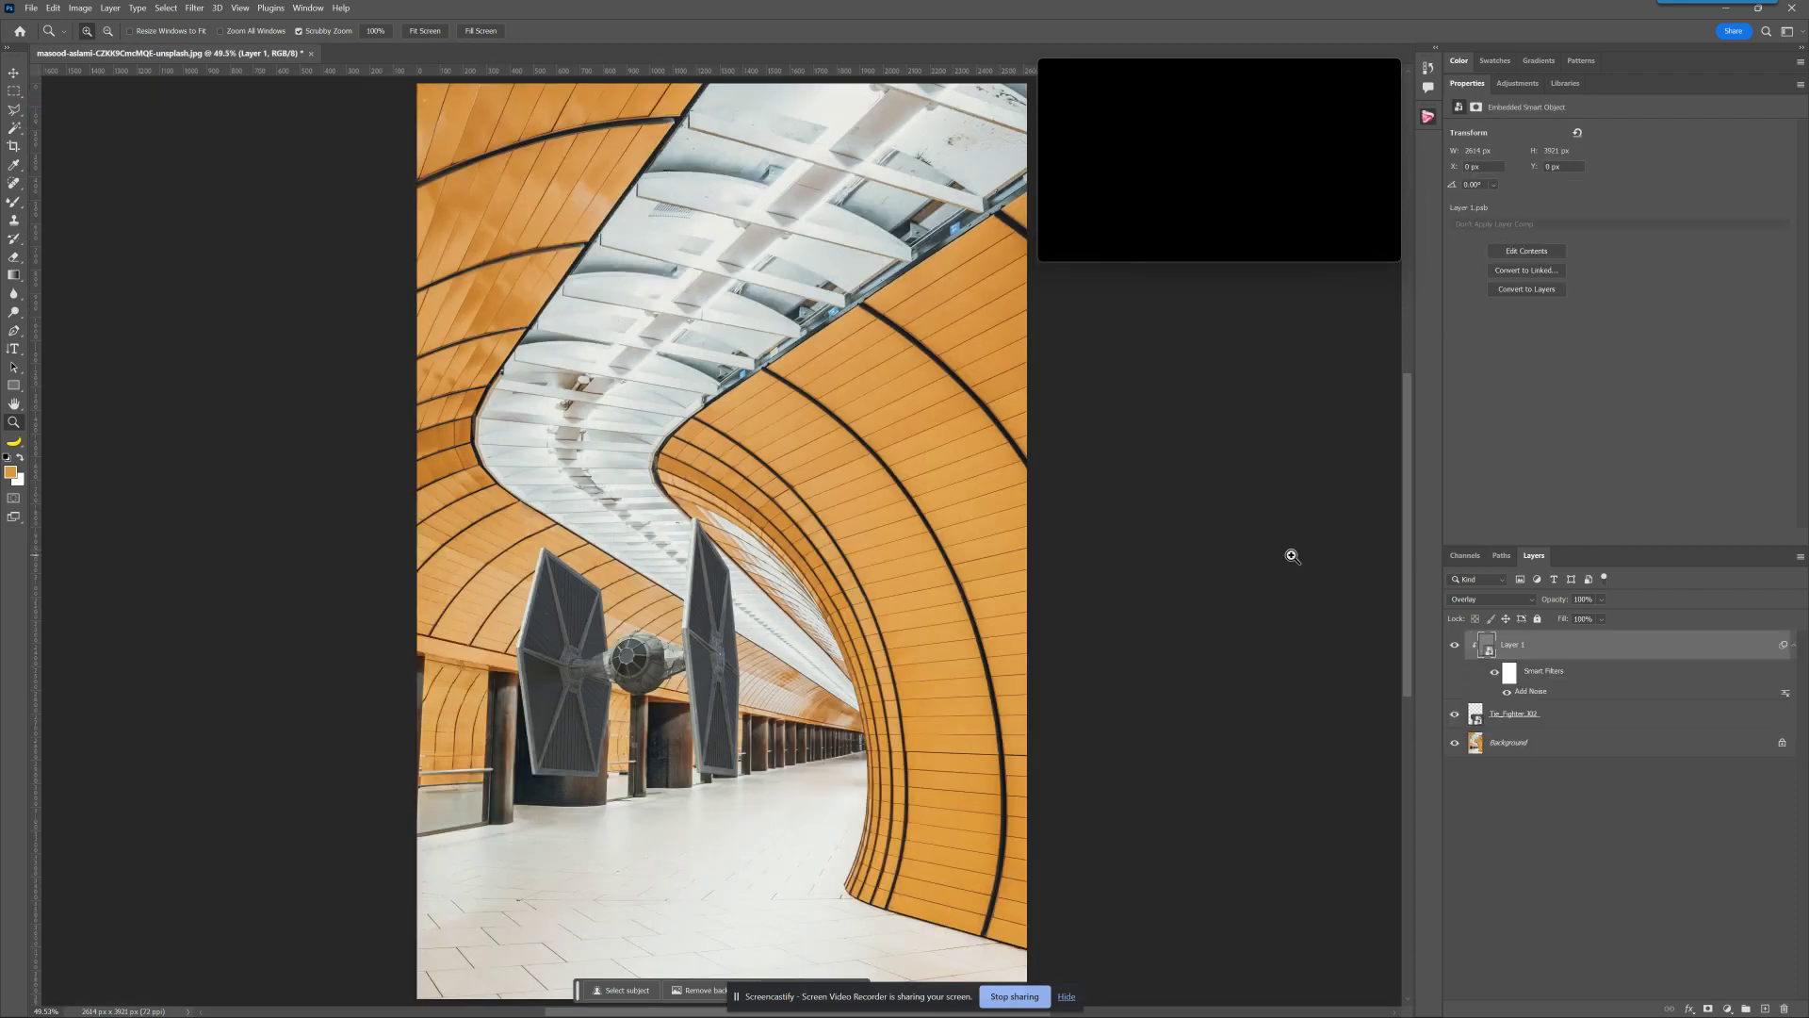
Step: Open the Tie Fighter smart object, show its Shadows layer and copy that layer into the tunnel composite
double_click(1476, 718)
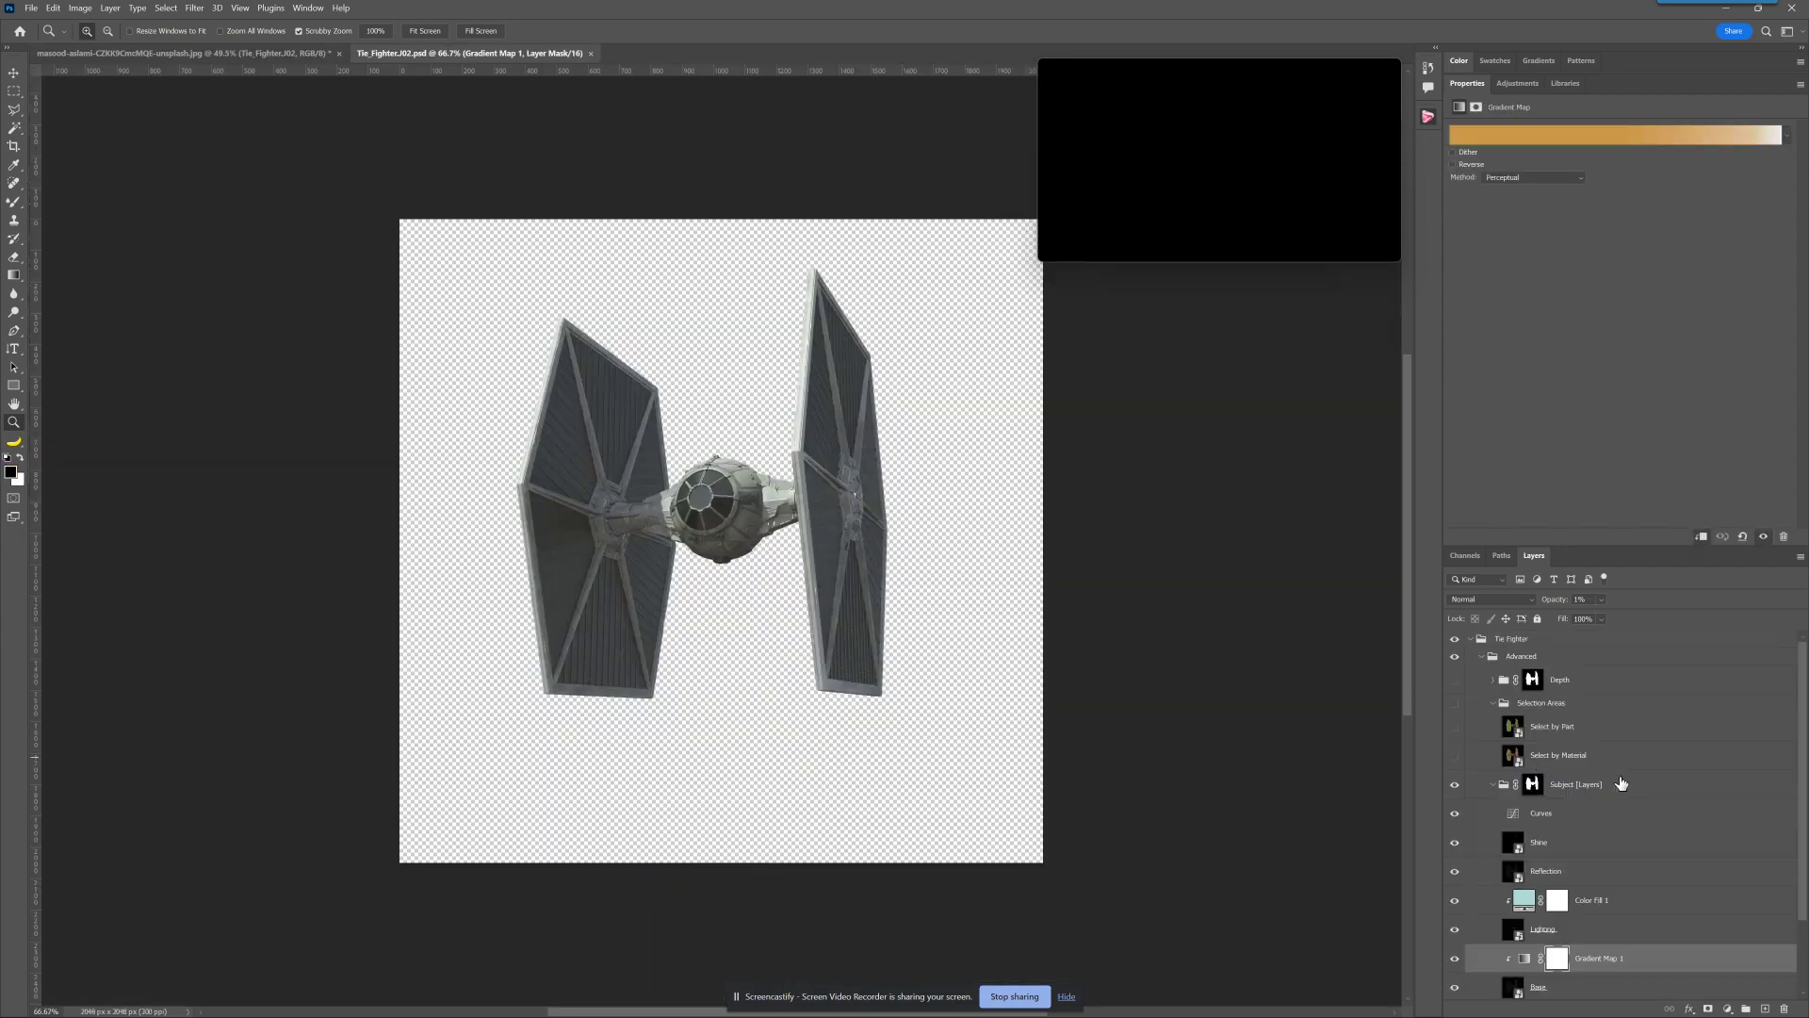
scroll(1633, 799, down, 2)
scroll(1633, 799, down, 2)
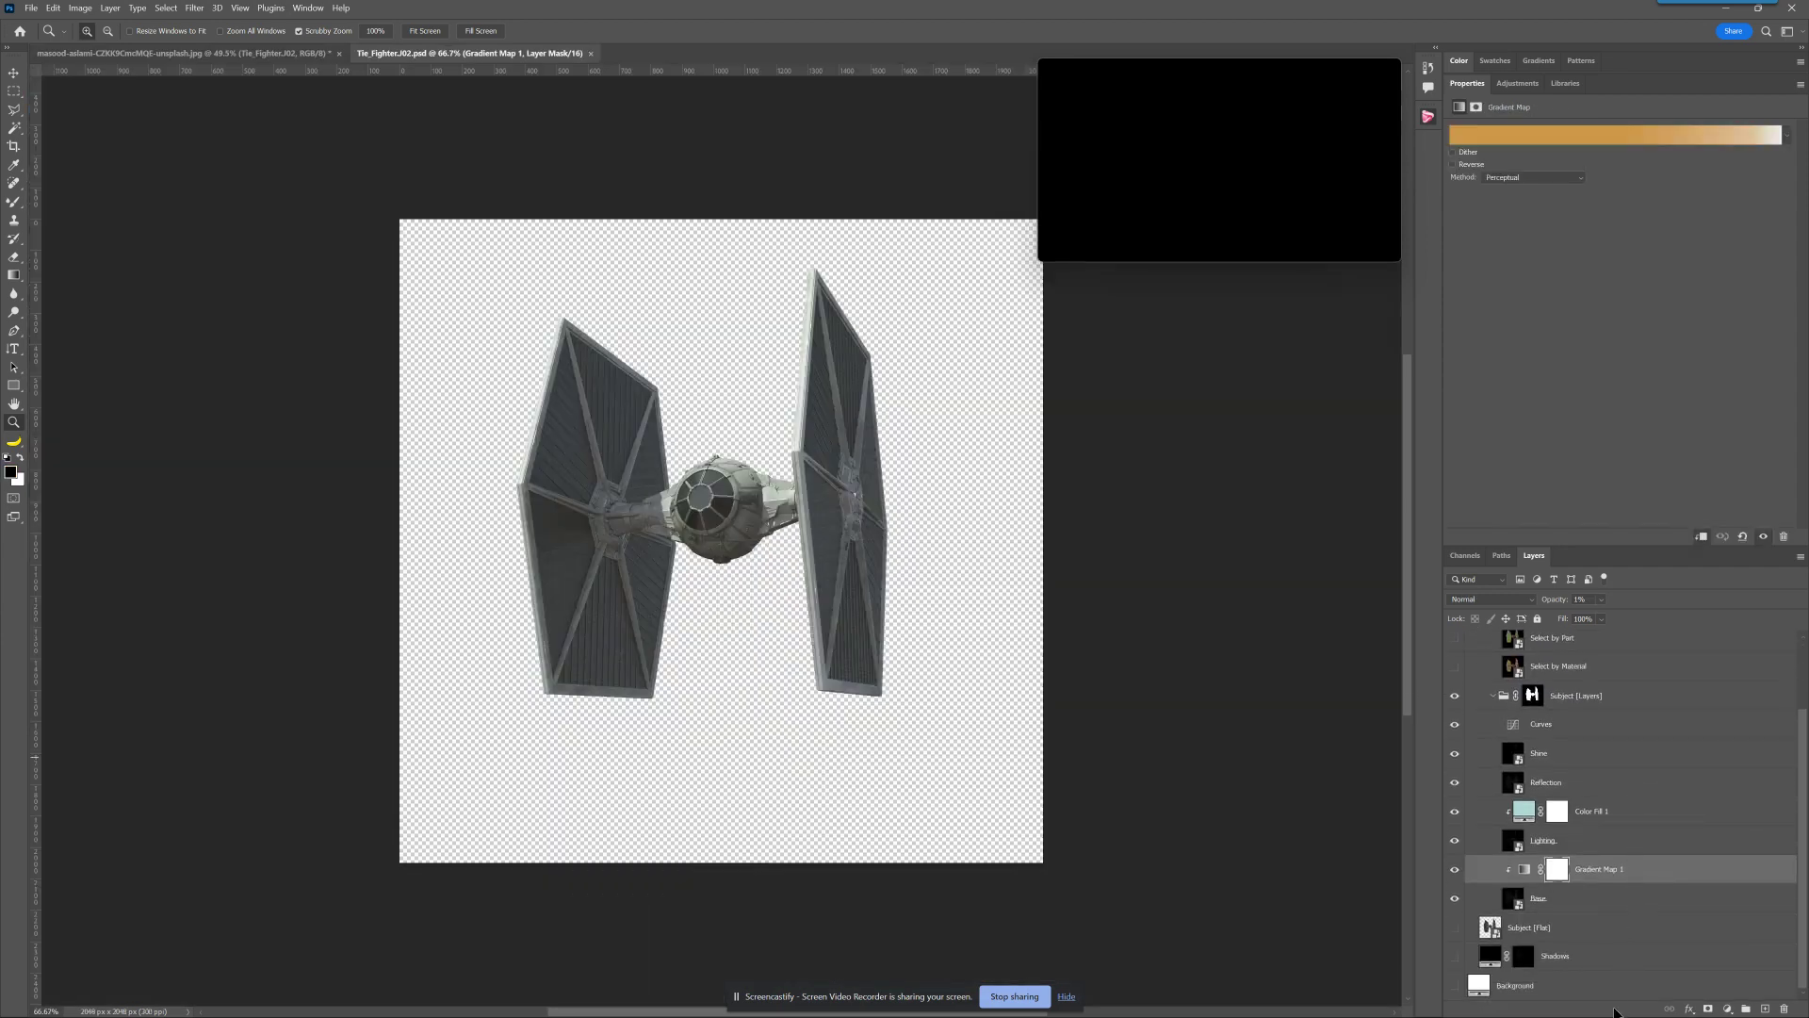
click(1535, 963)
click(1454, 955)
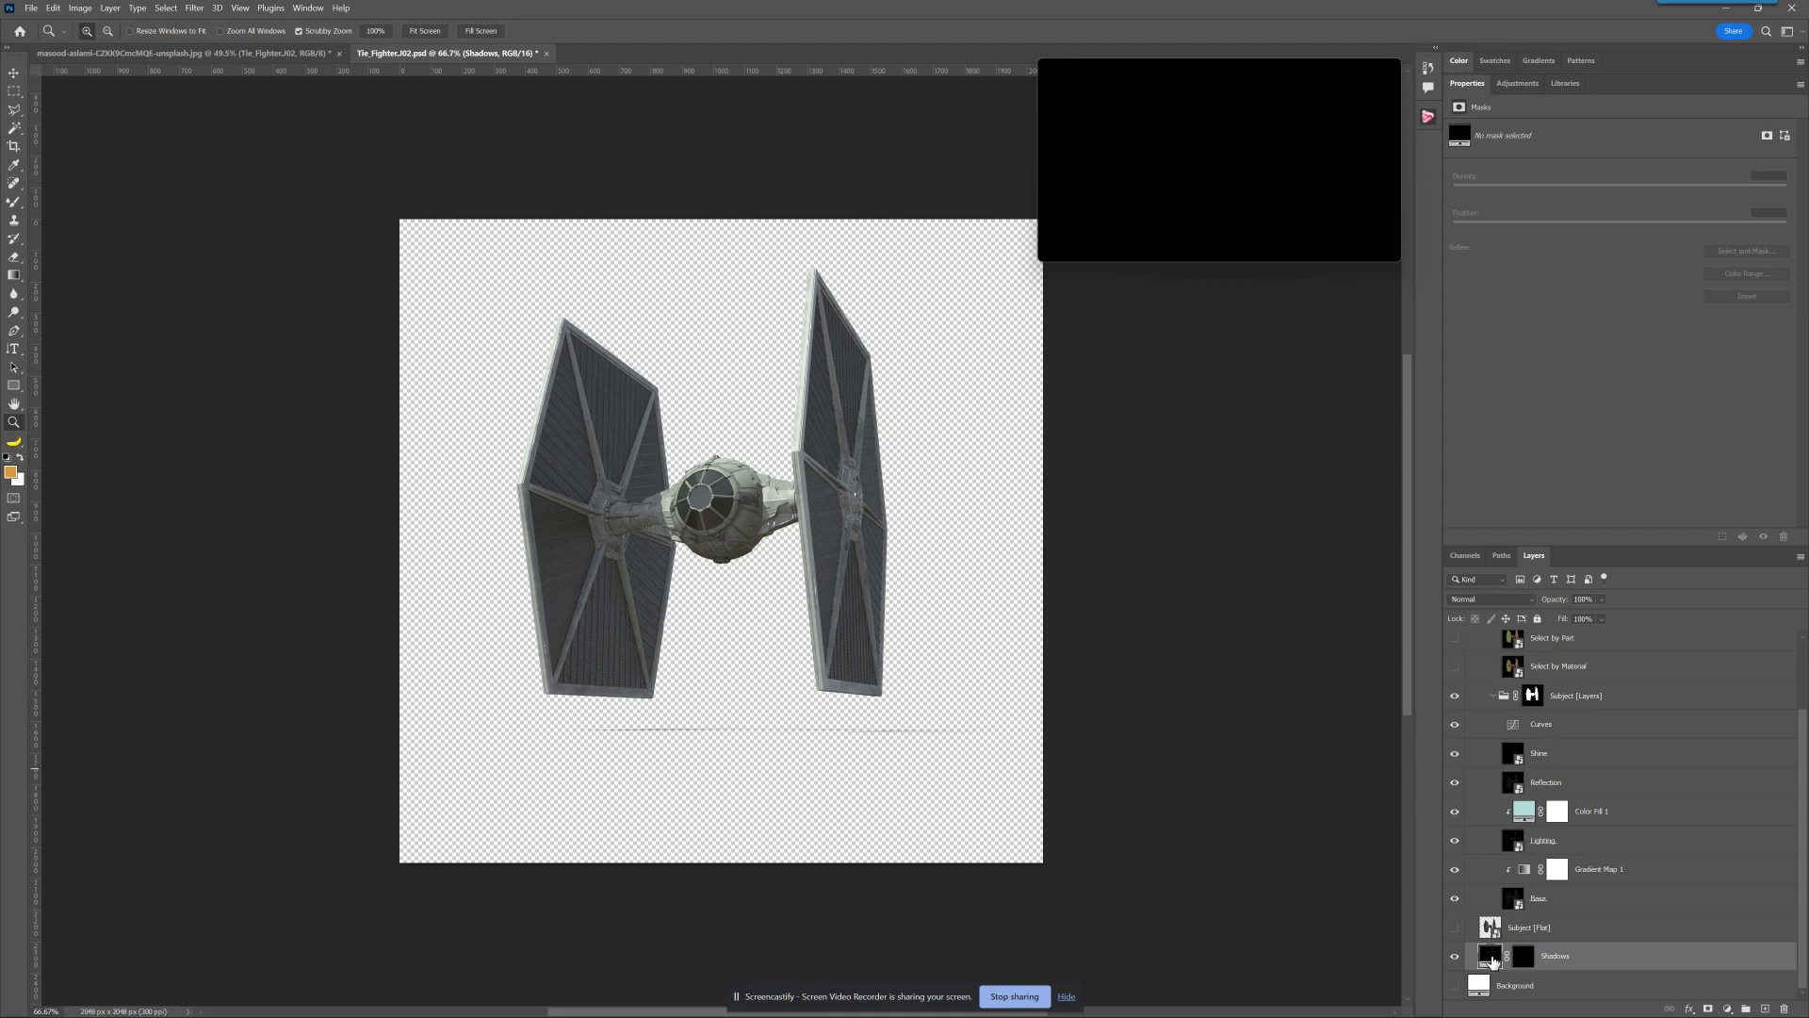
drag(1493, 960, 689, 825)
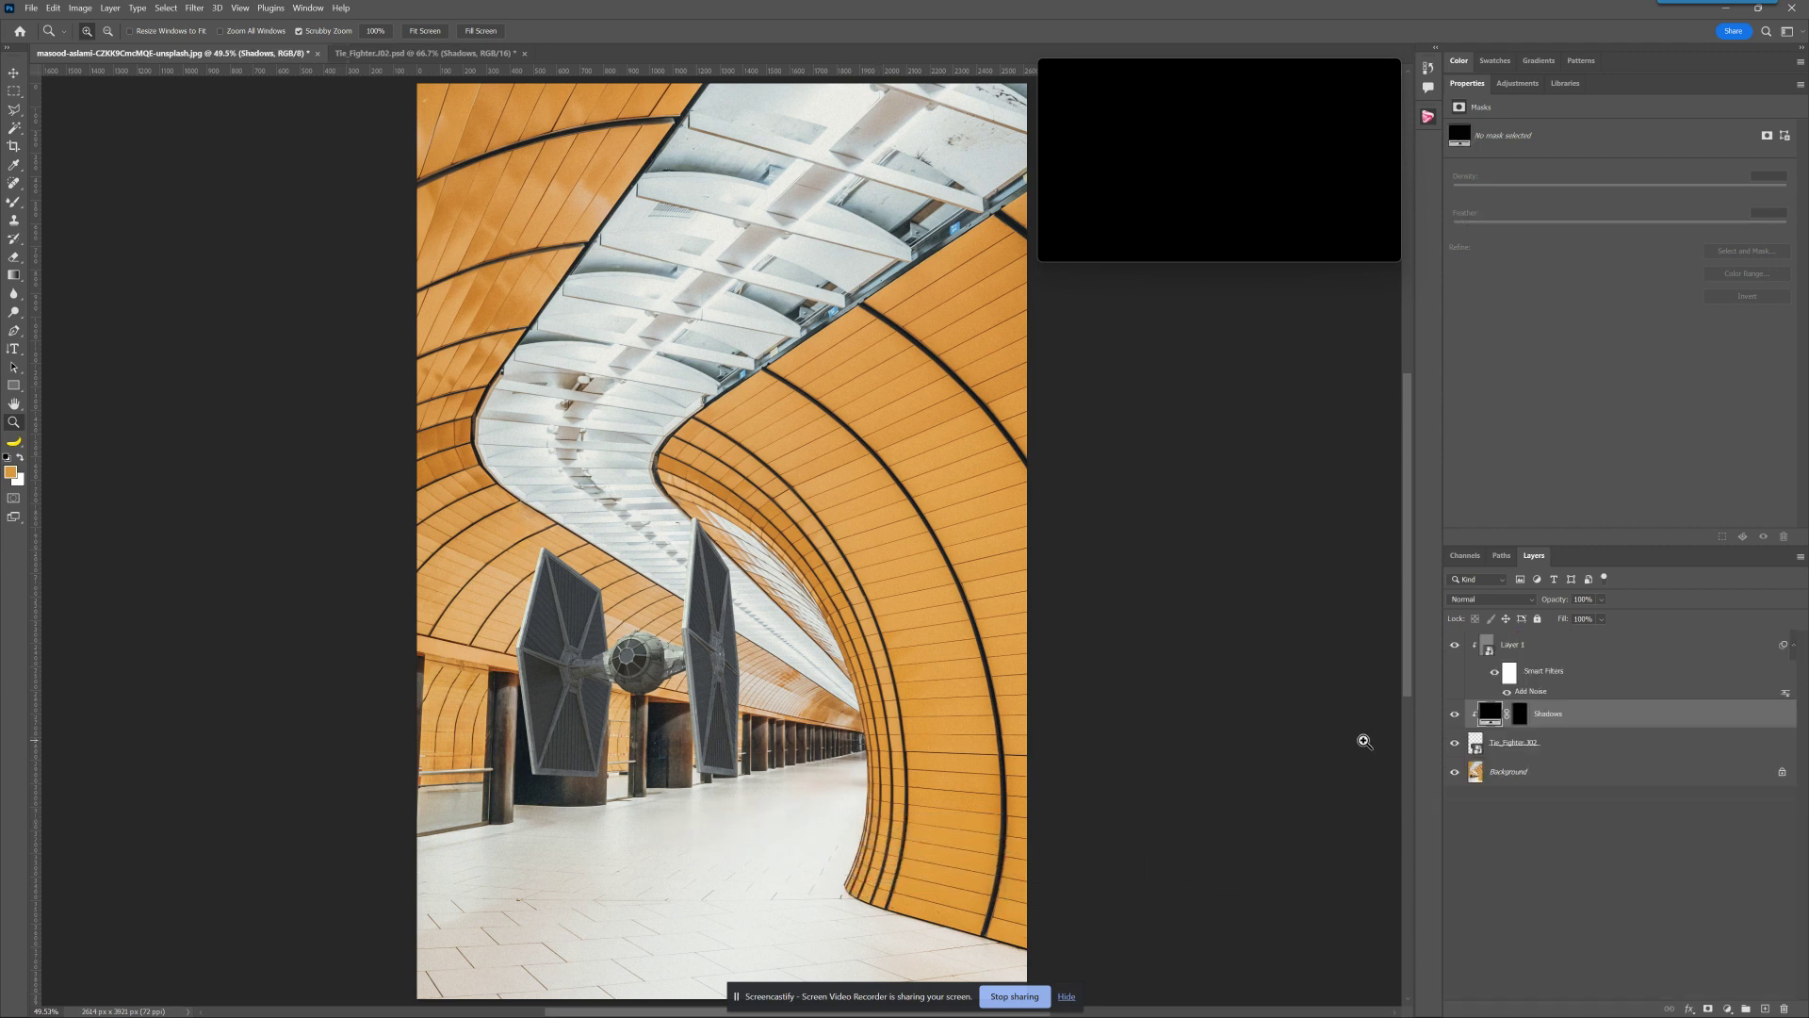
Step: Check the copied Shadows layer's mask and delete the layer from the tunnel composite
click(1519, 718)
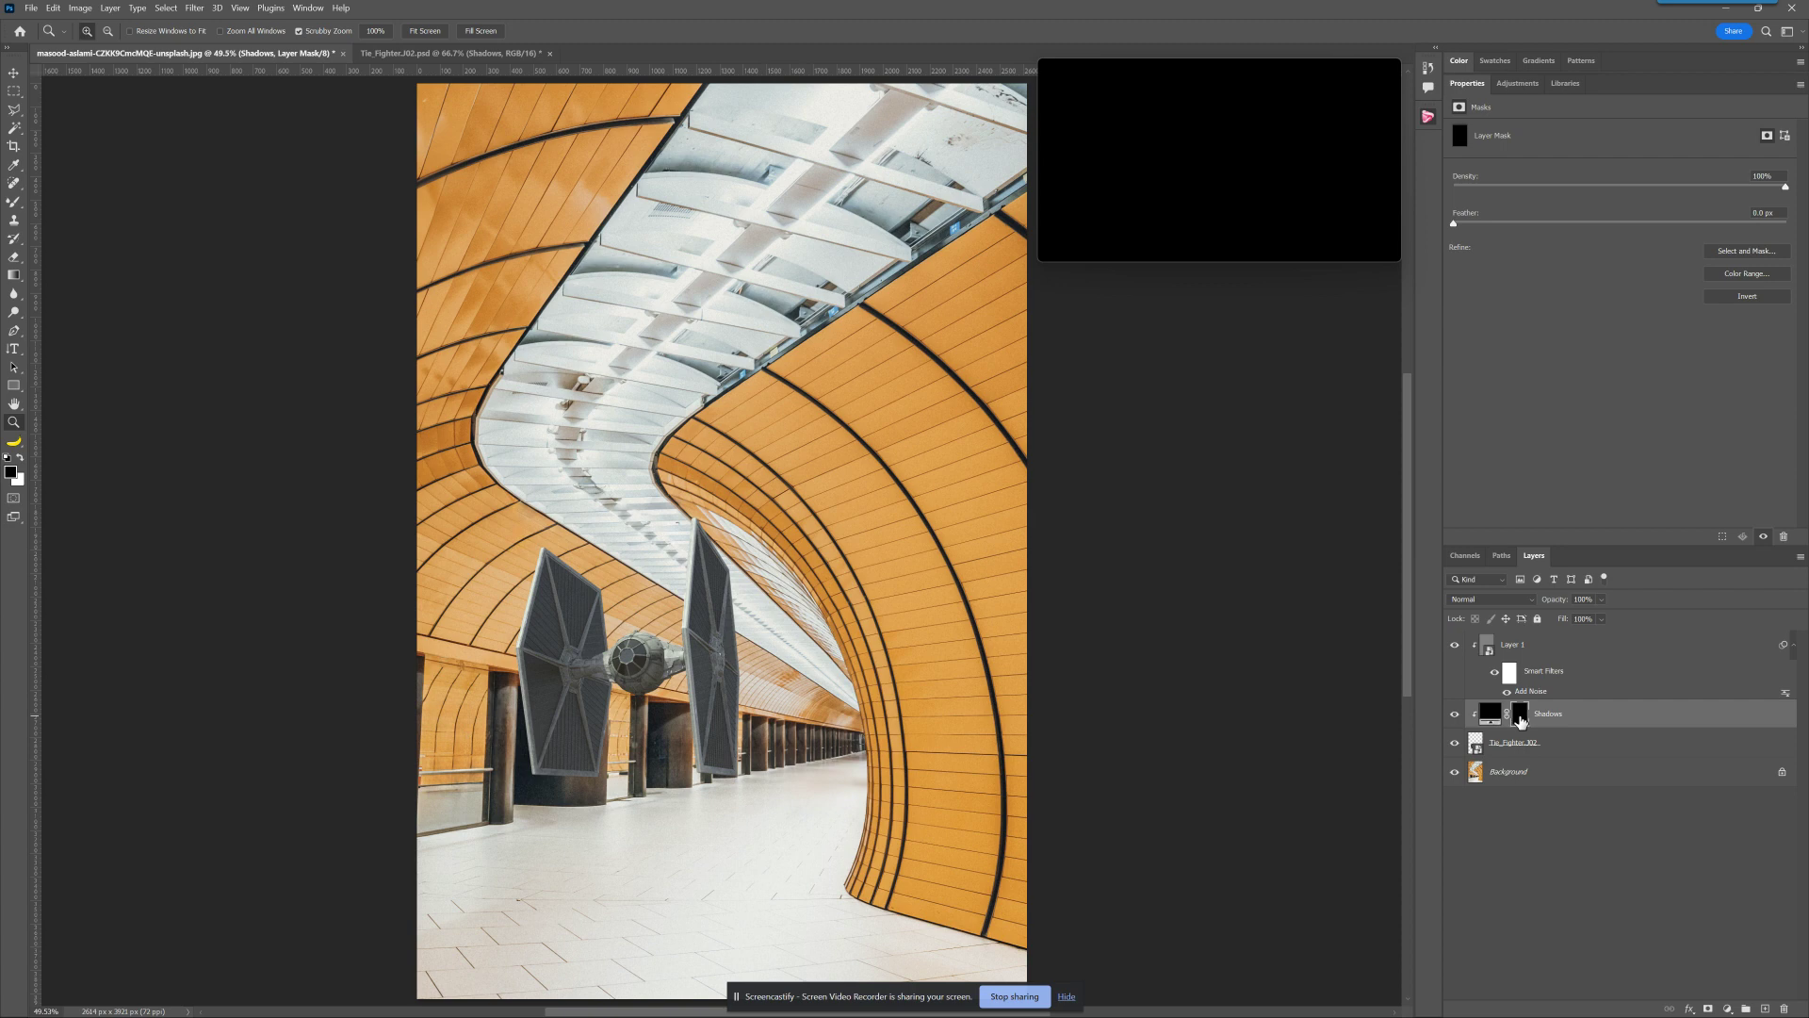
click(1490, 713)
key(Delete)
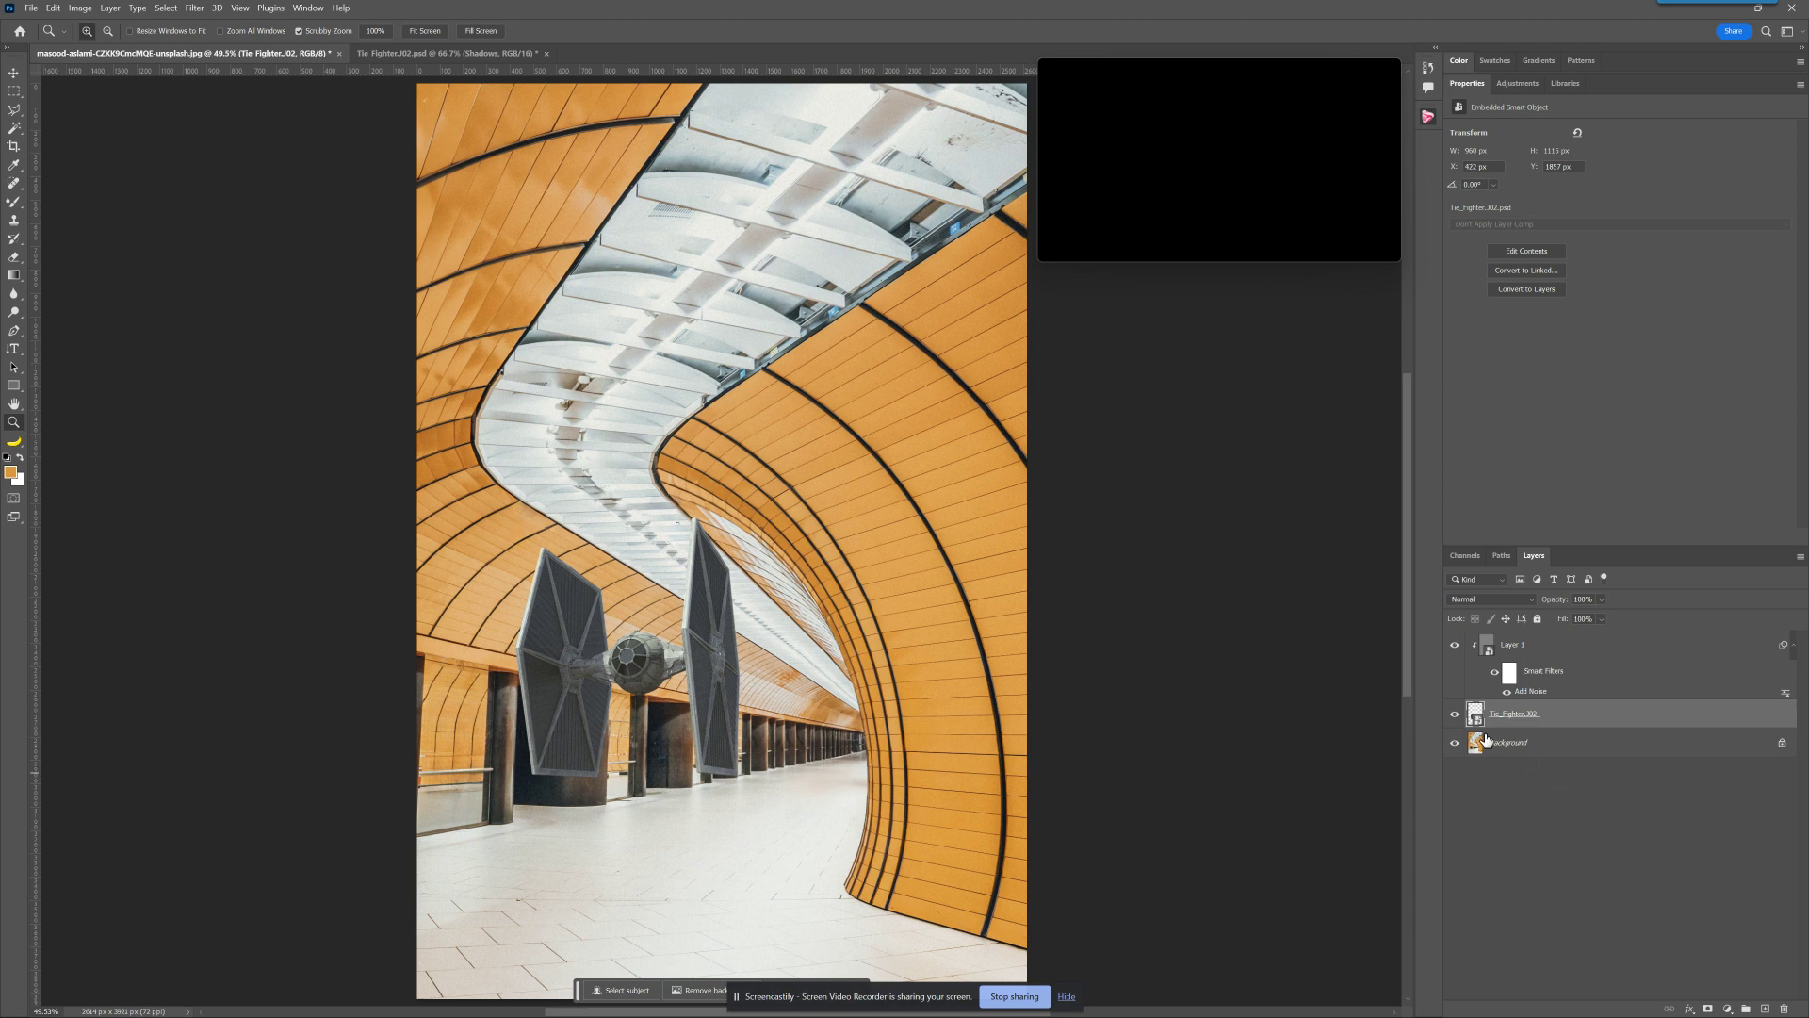
Step: Review the Advanced and Subject [Layers] groups down to the Base layer in the Tie Fighter smart object, and close it without saving
double_click(1477, 716)
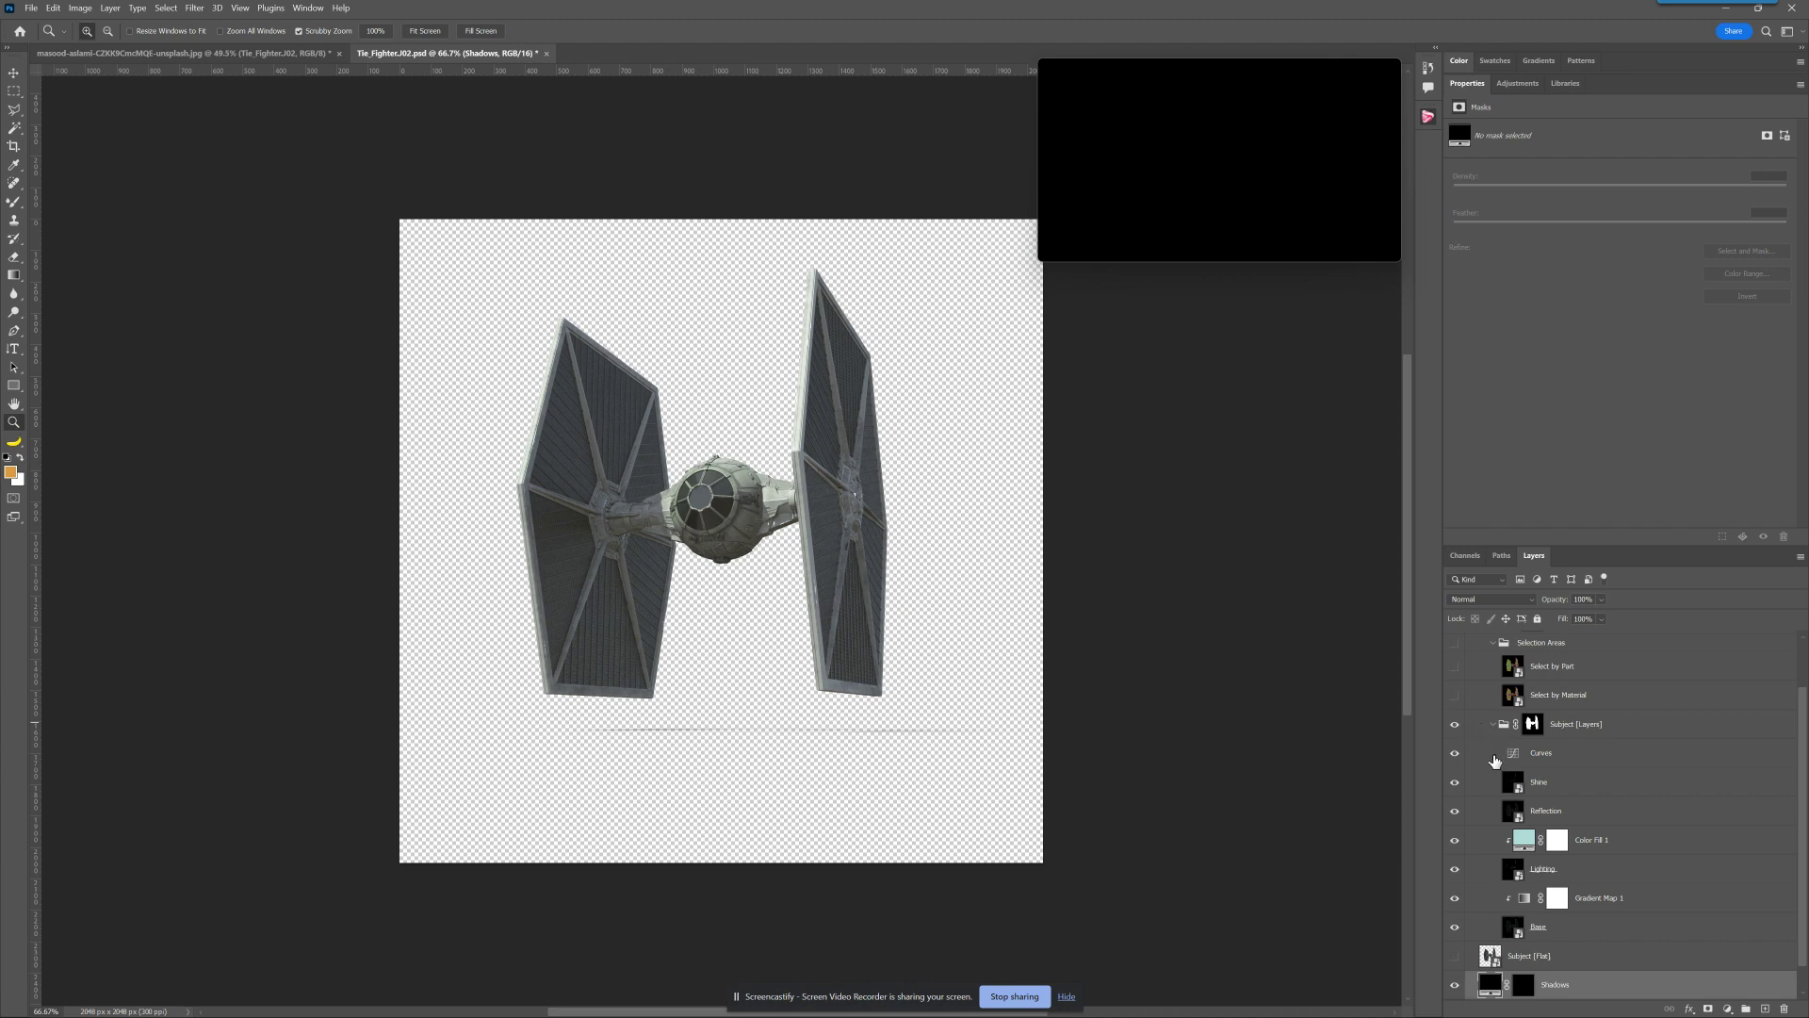
scroll(1566, 818, down, 1)
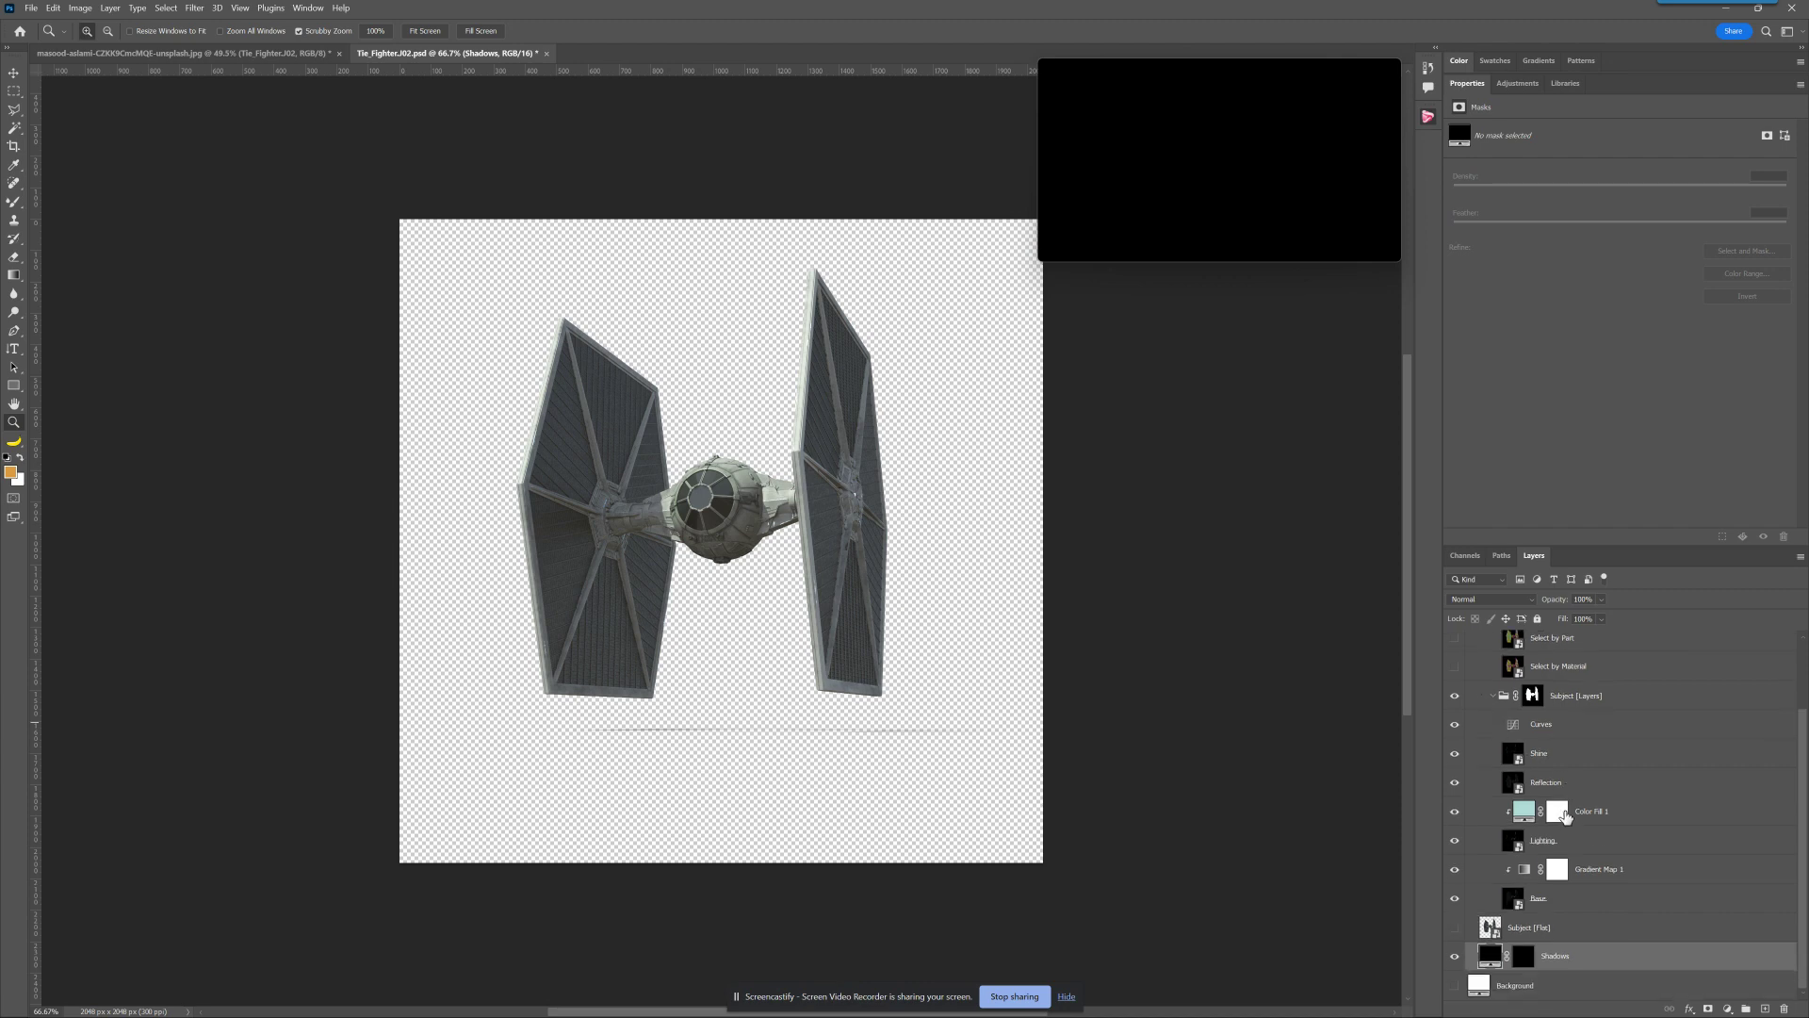
click(1494, 700)
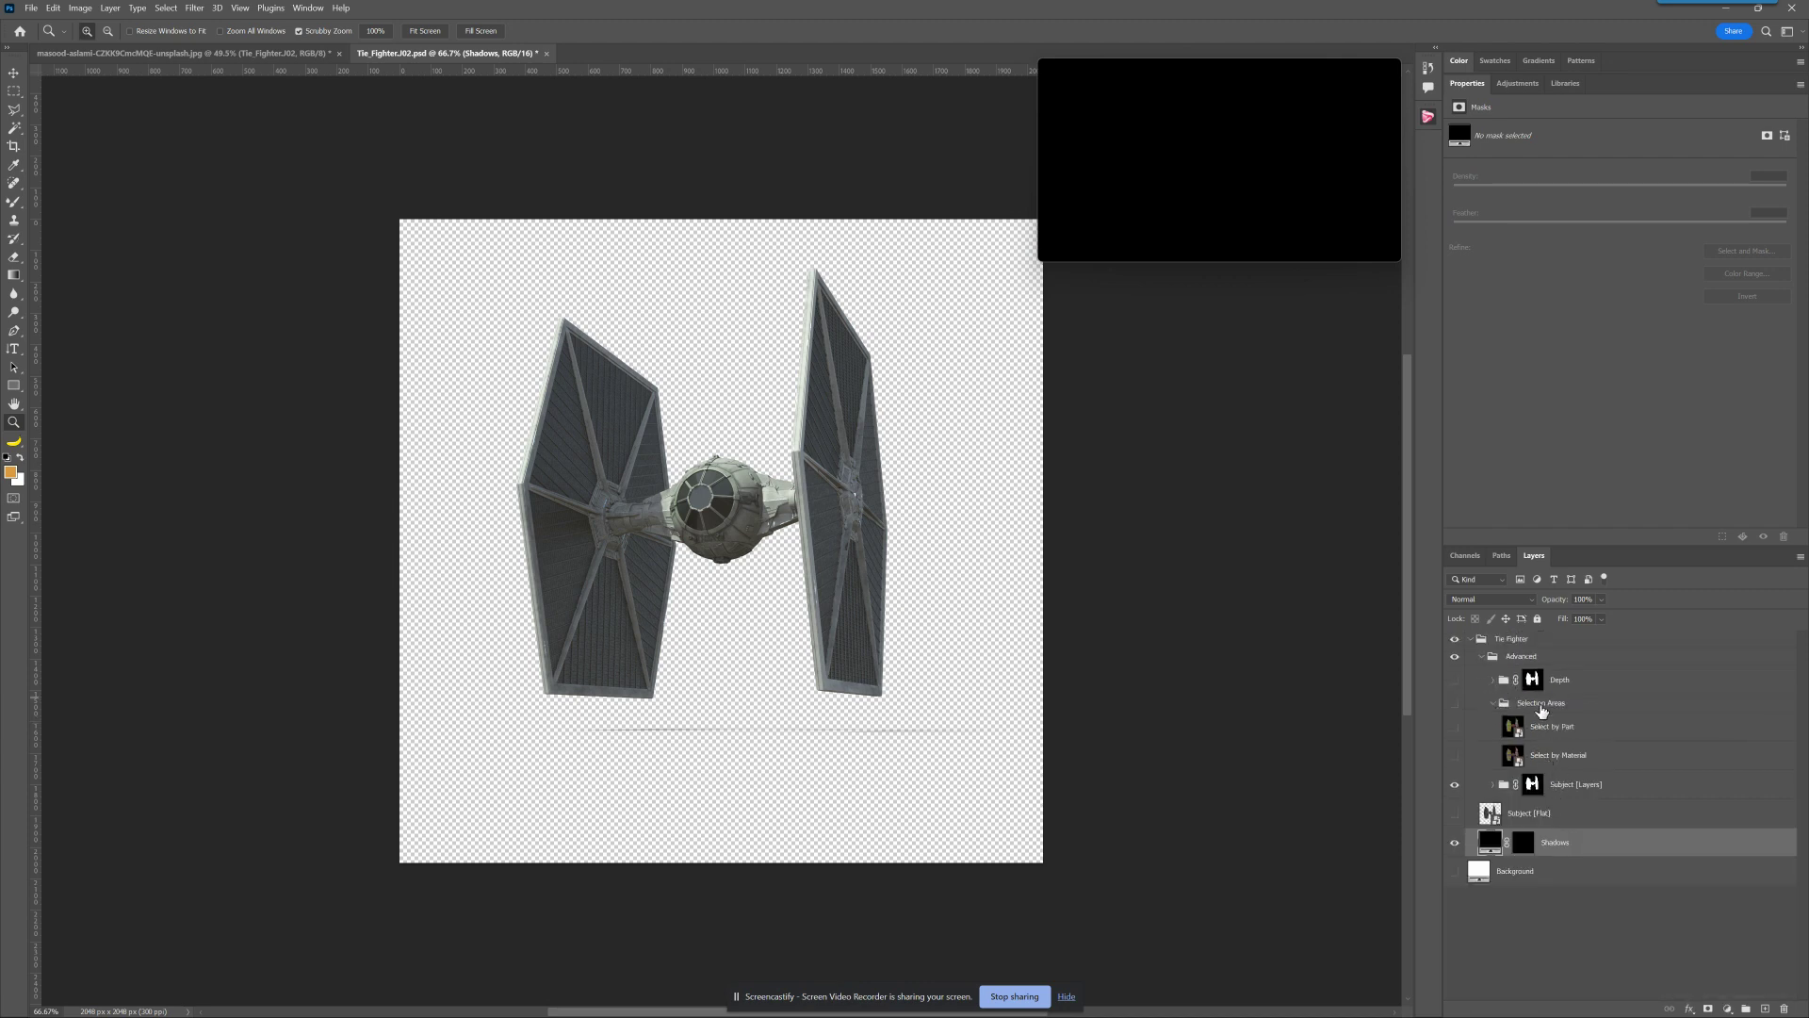
click(1484, 657)
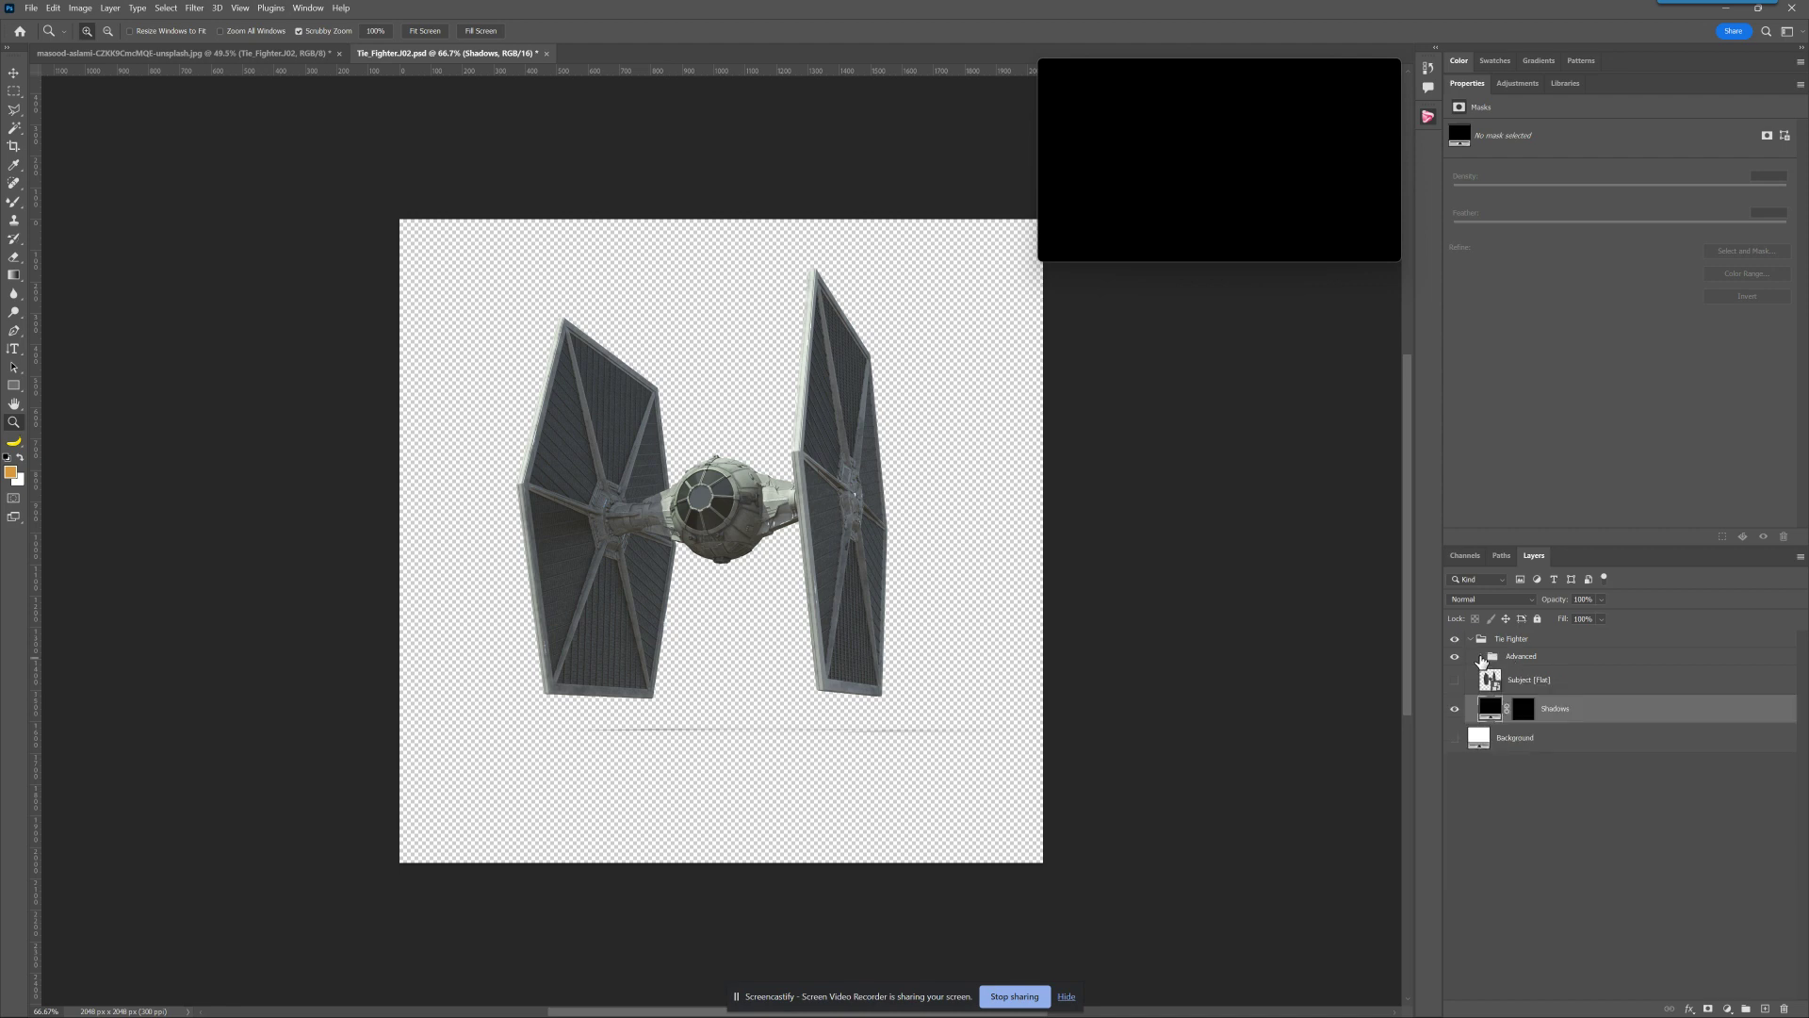
click(1480, 658)
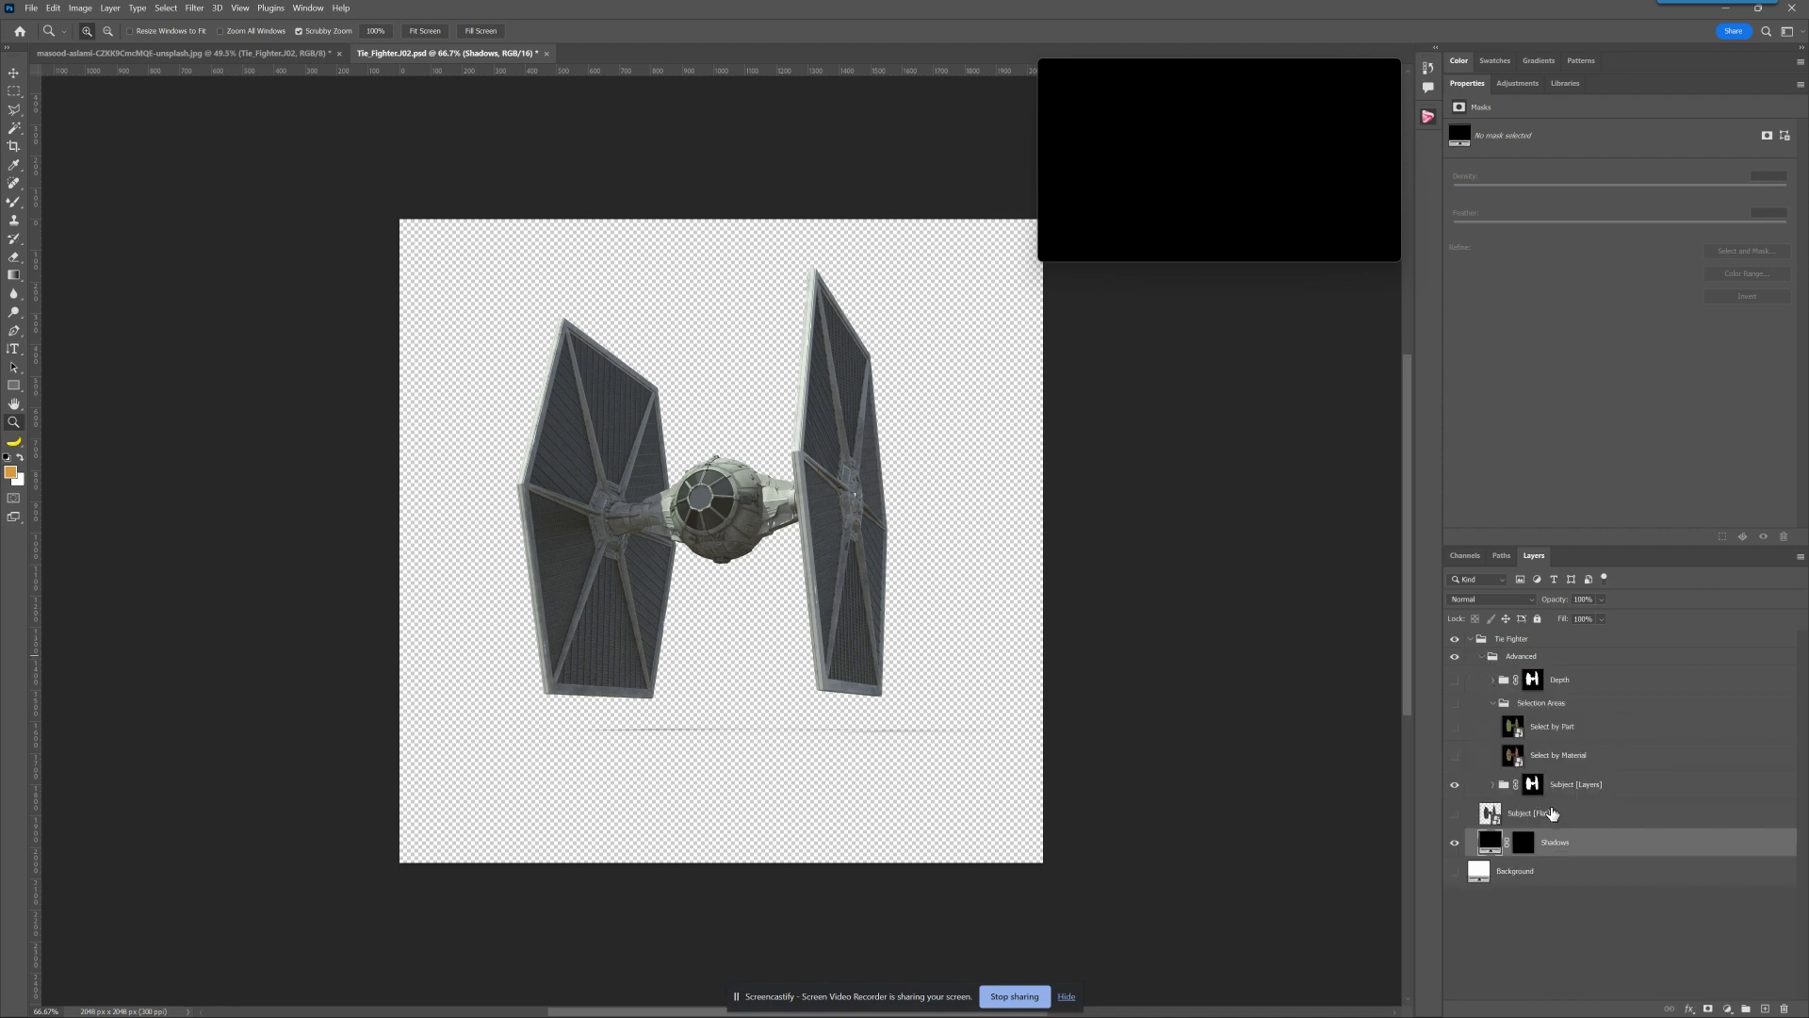
scroll(1552, 813, down, 3)
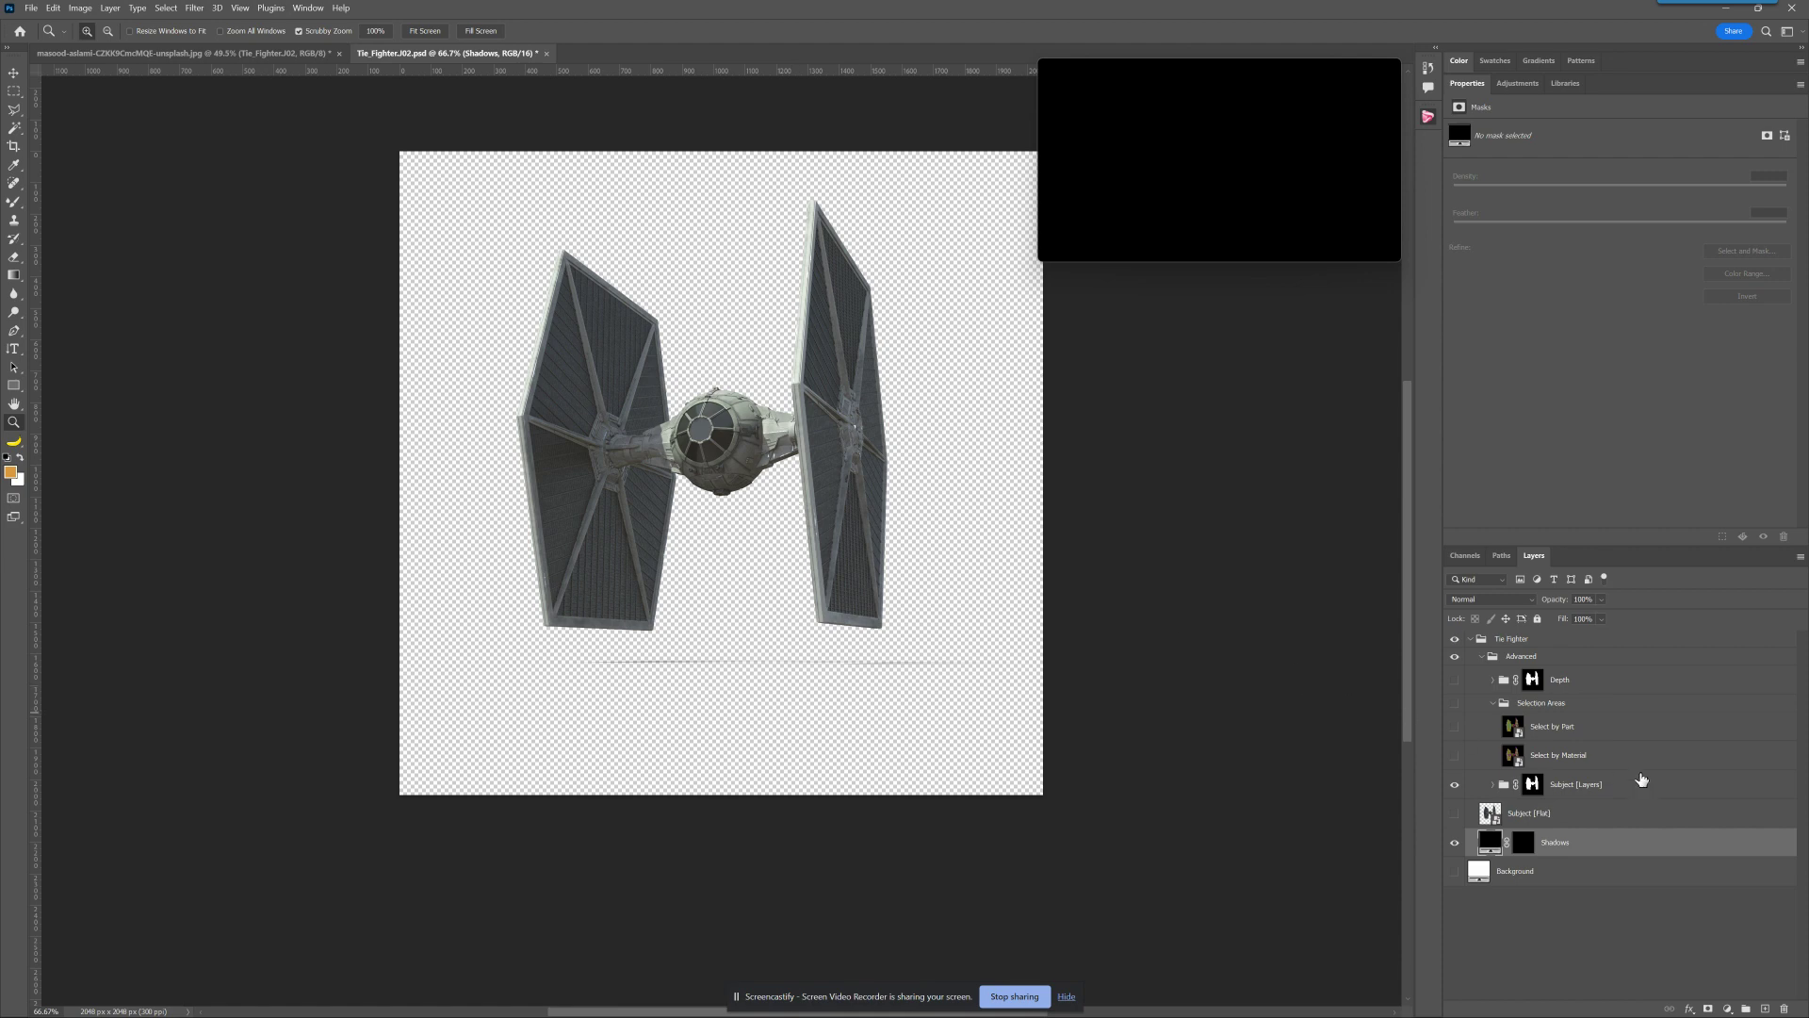
click(1493, 784)
scroll(1566, 860, down, 3)
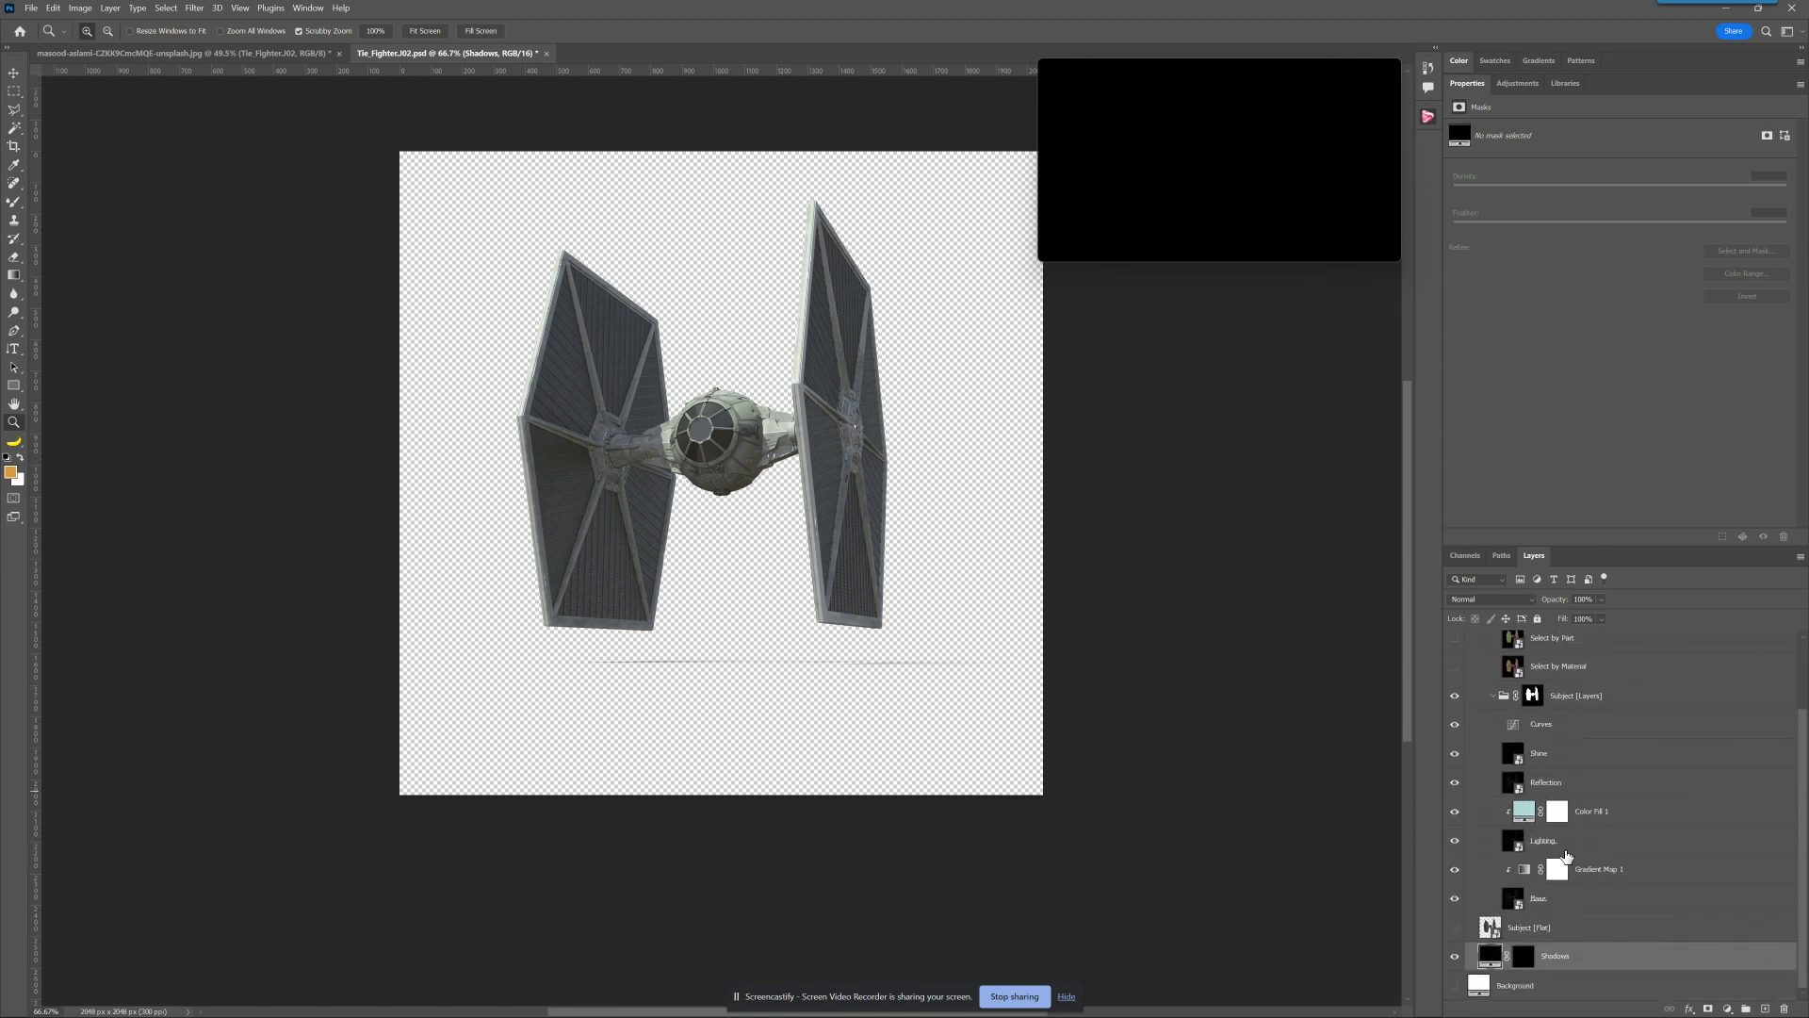
click(1561, 907)
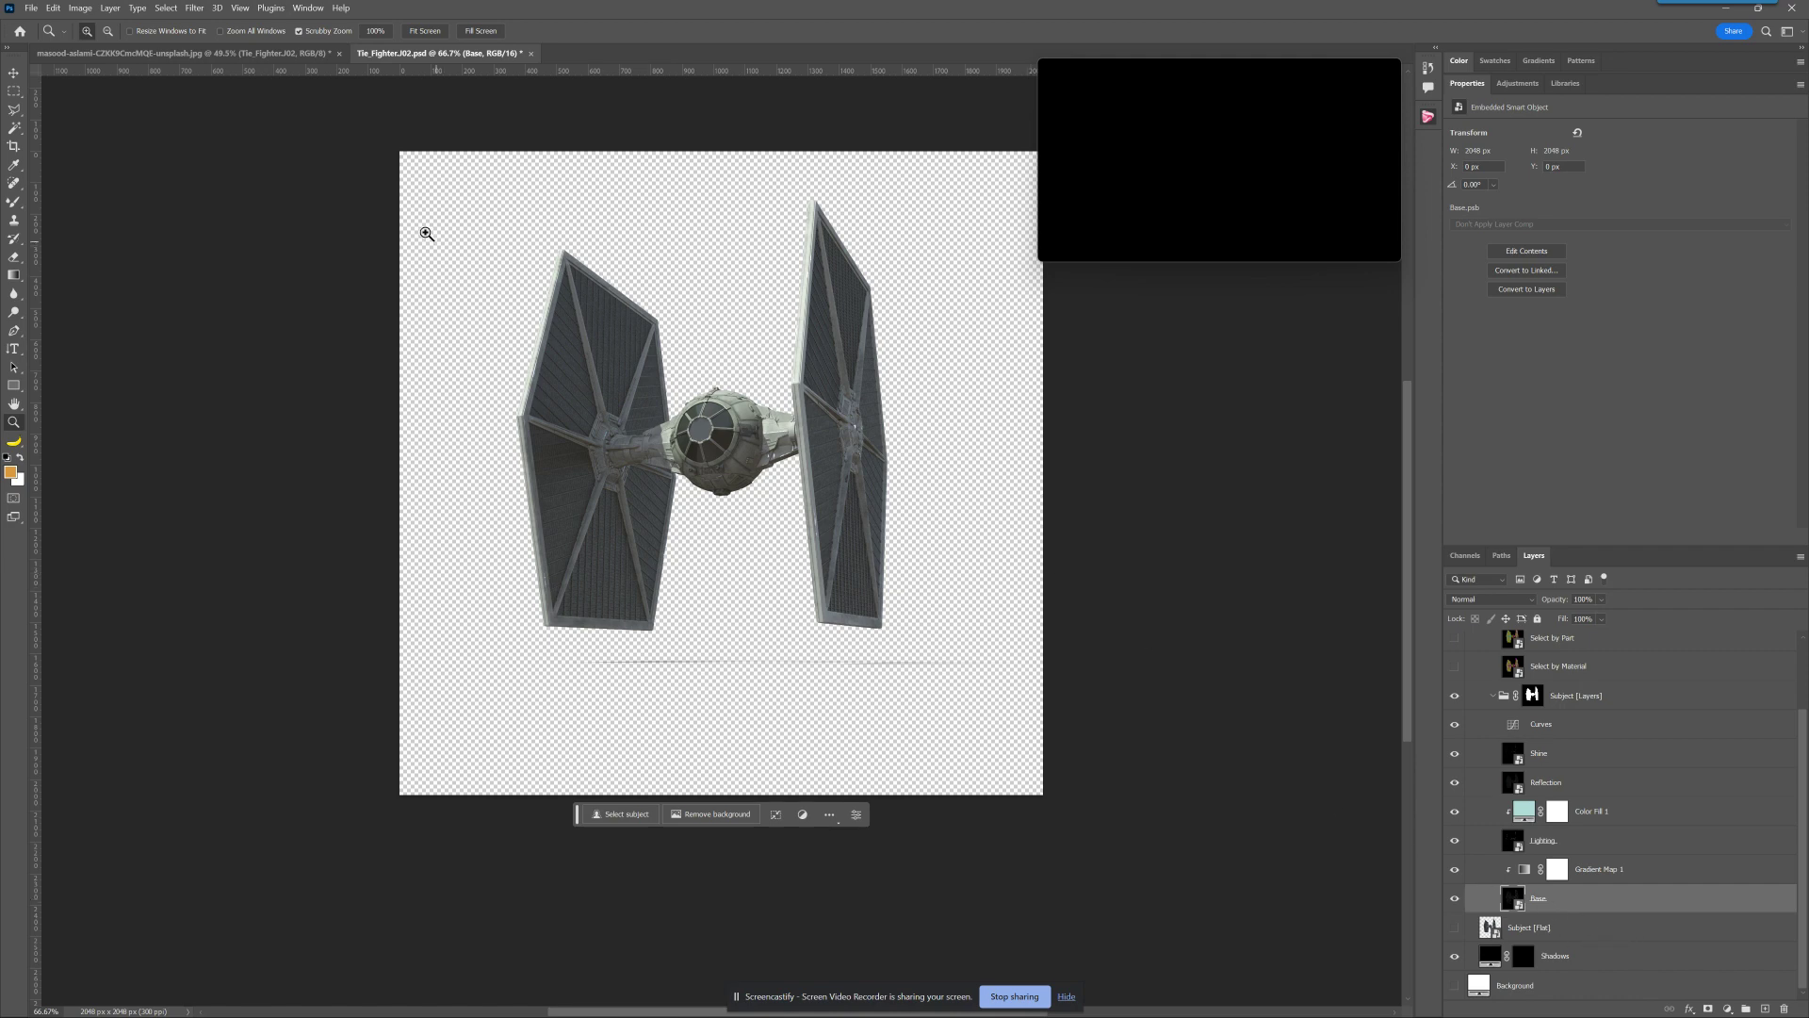
click(532, 53)
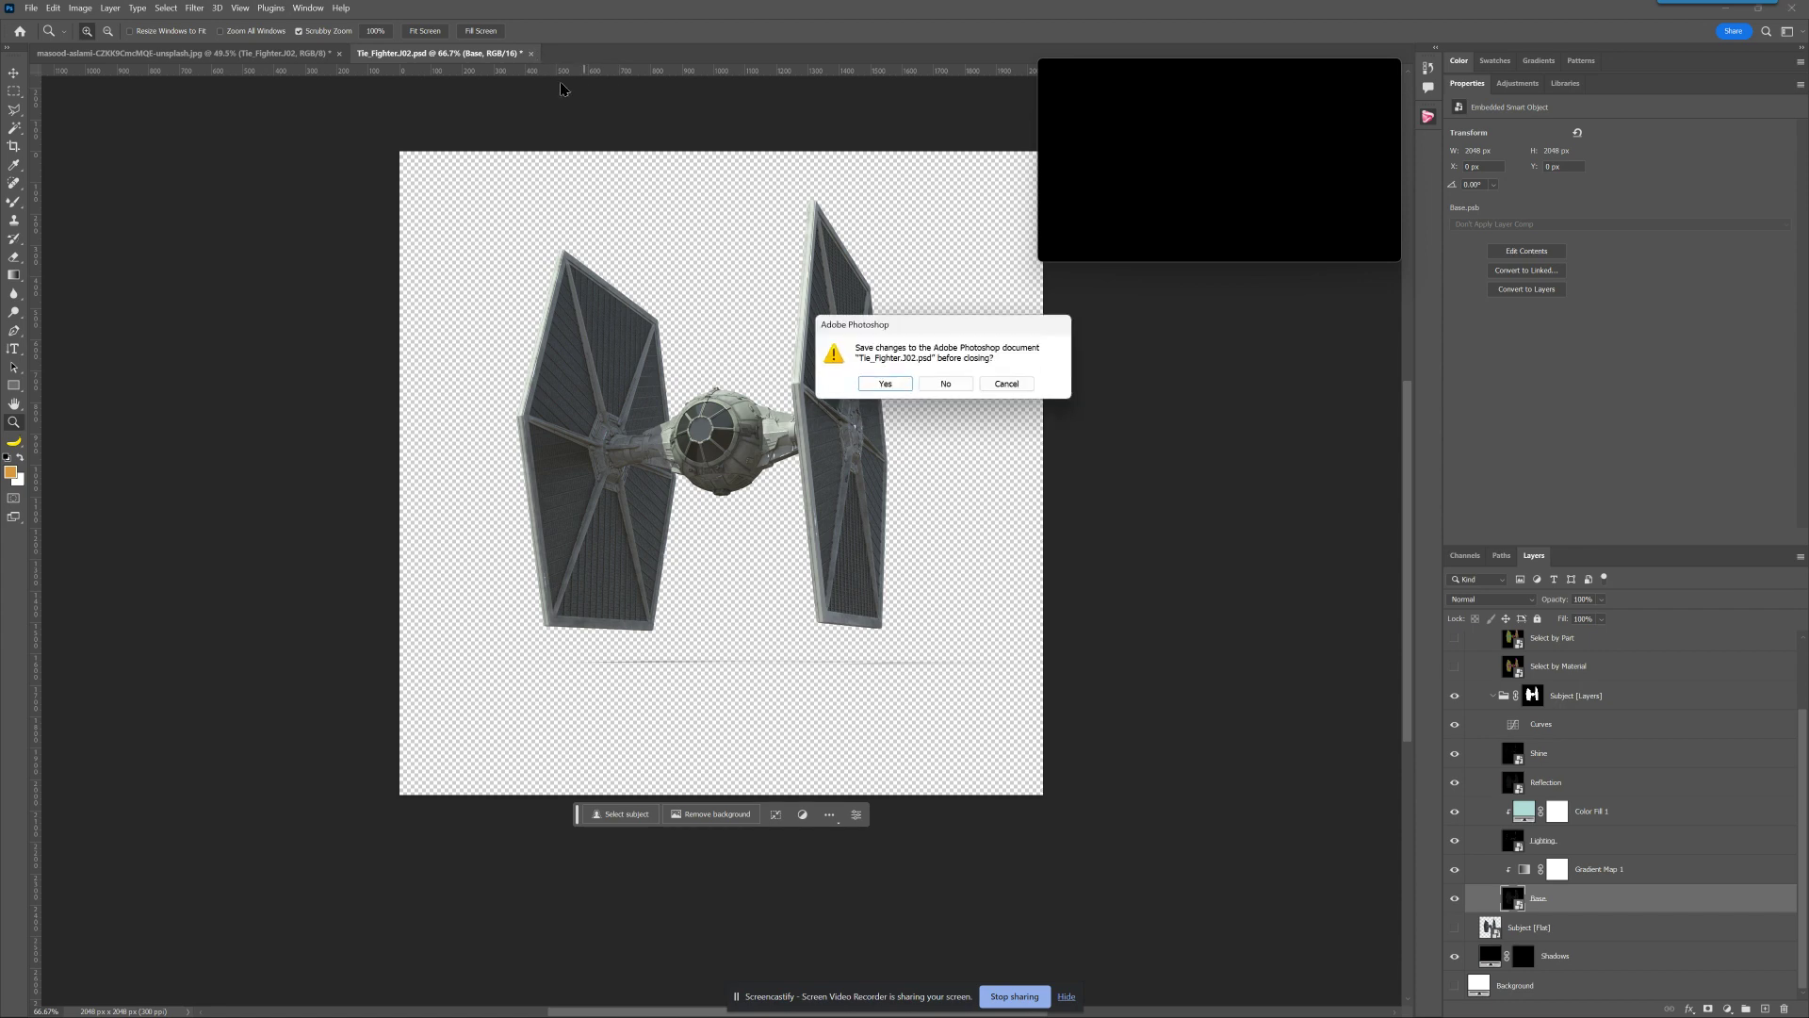
click(946, 385)
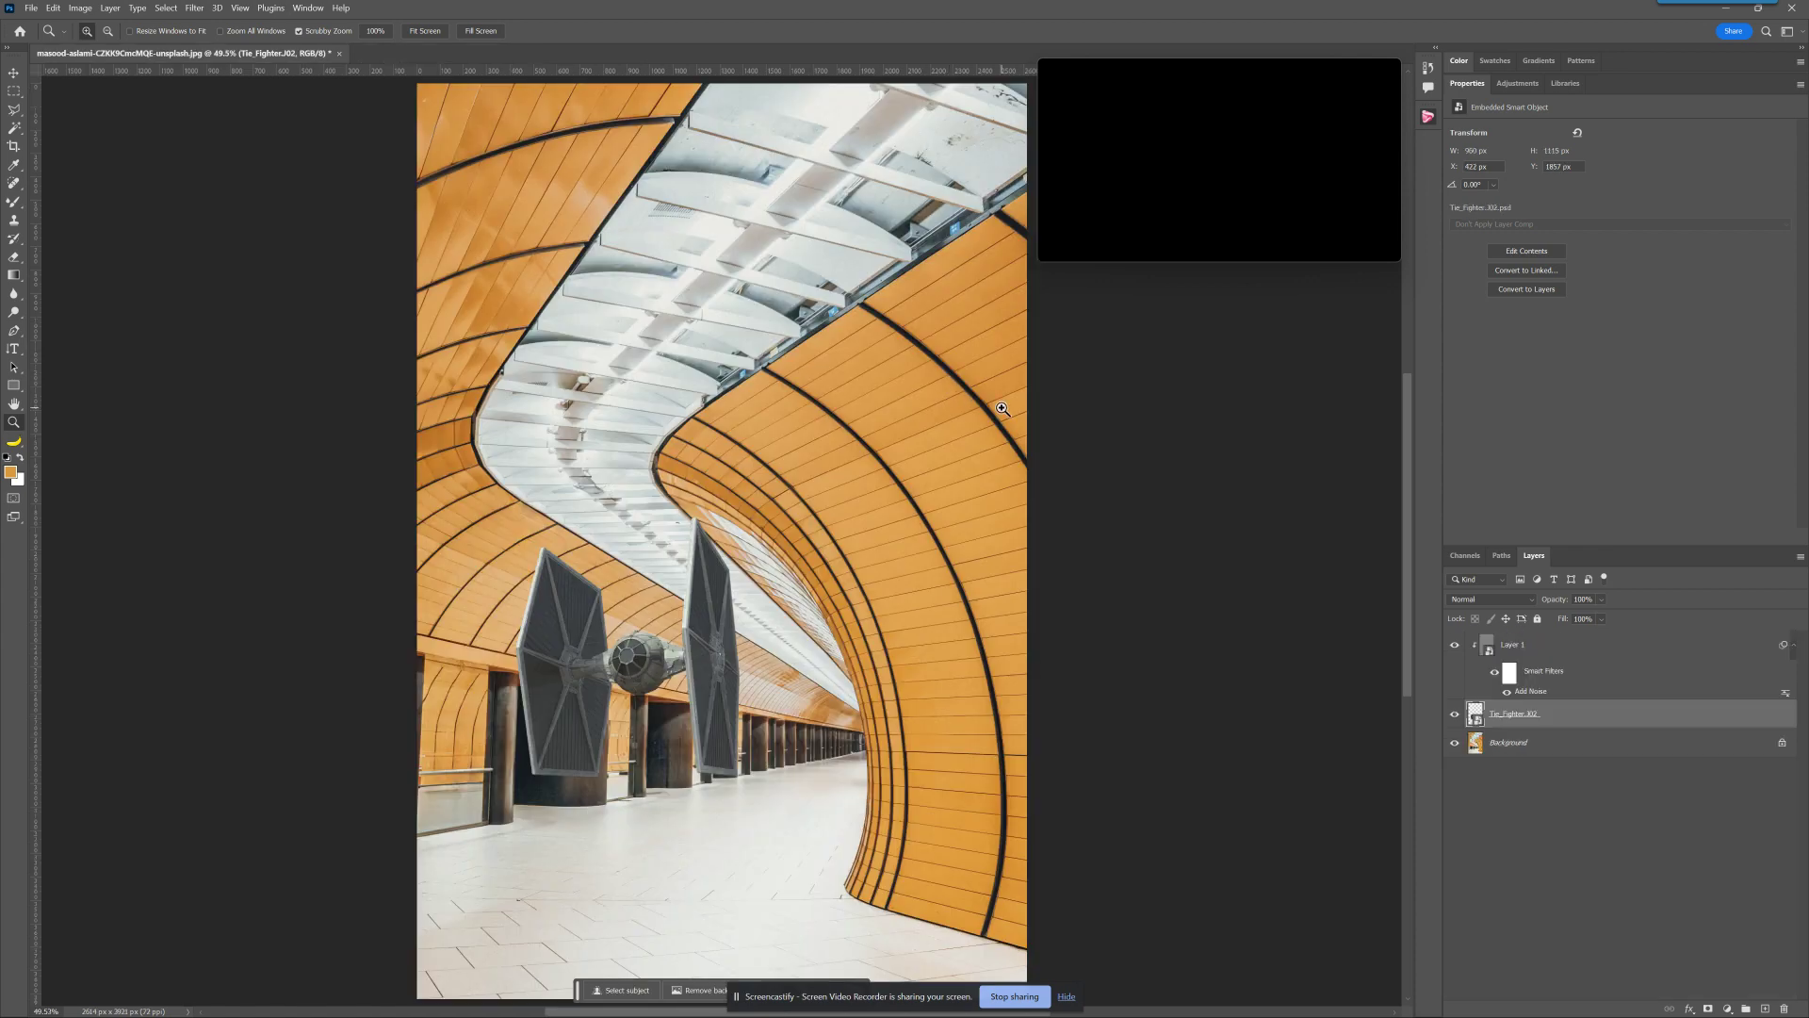